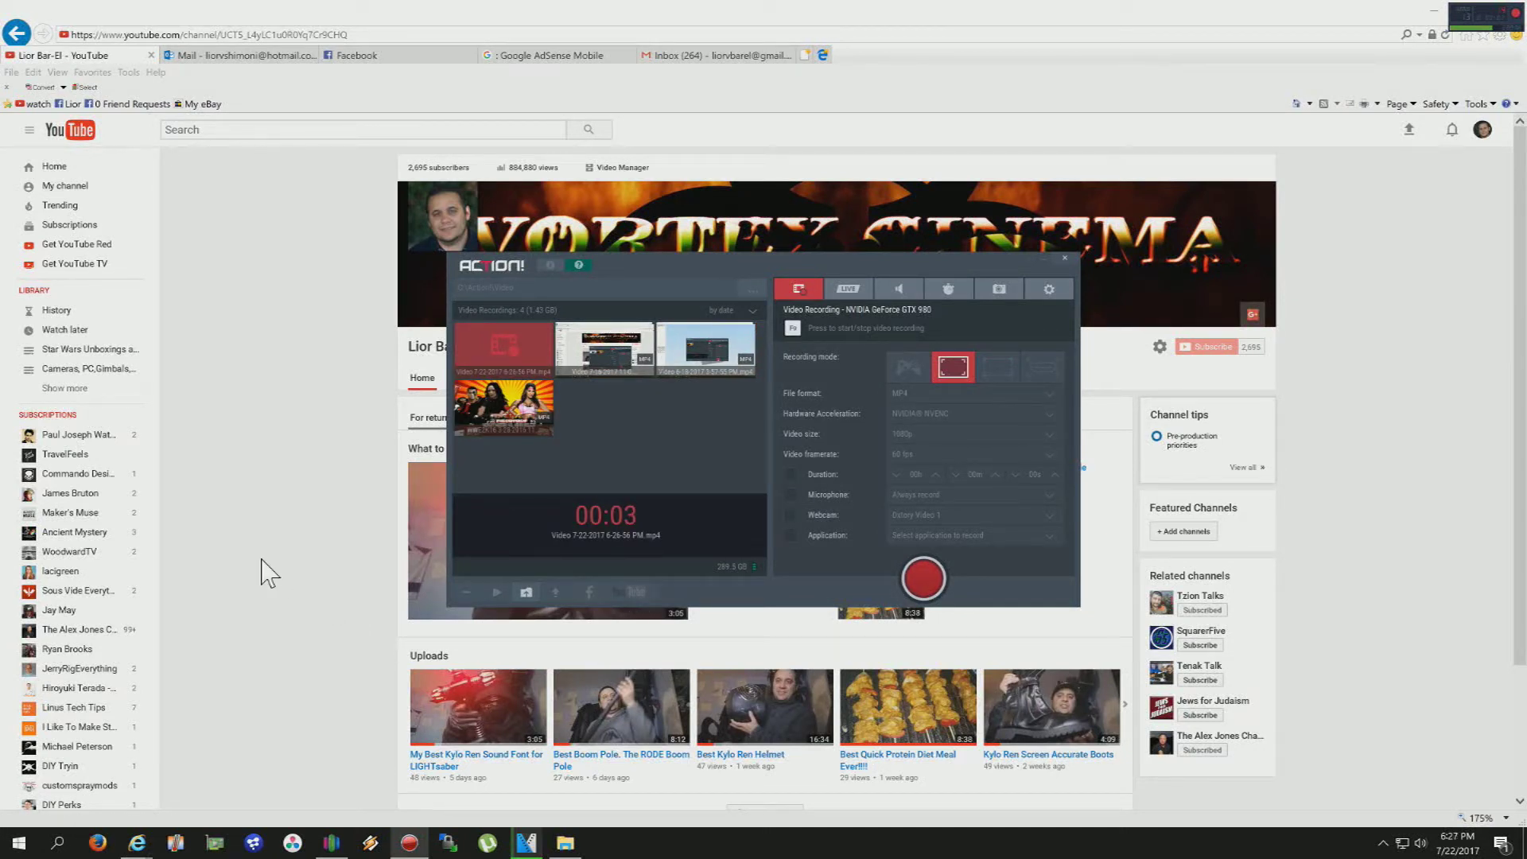
- Minimize the Action! recorder window and open File Explorer from the taskbar
{"action": "left_click", "coordinate": [1043, 260]}
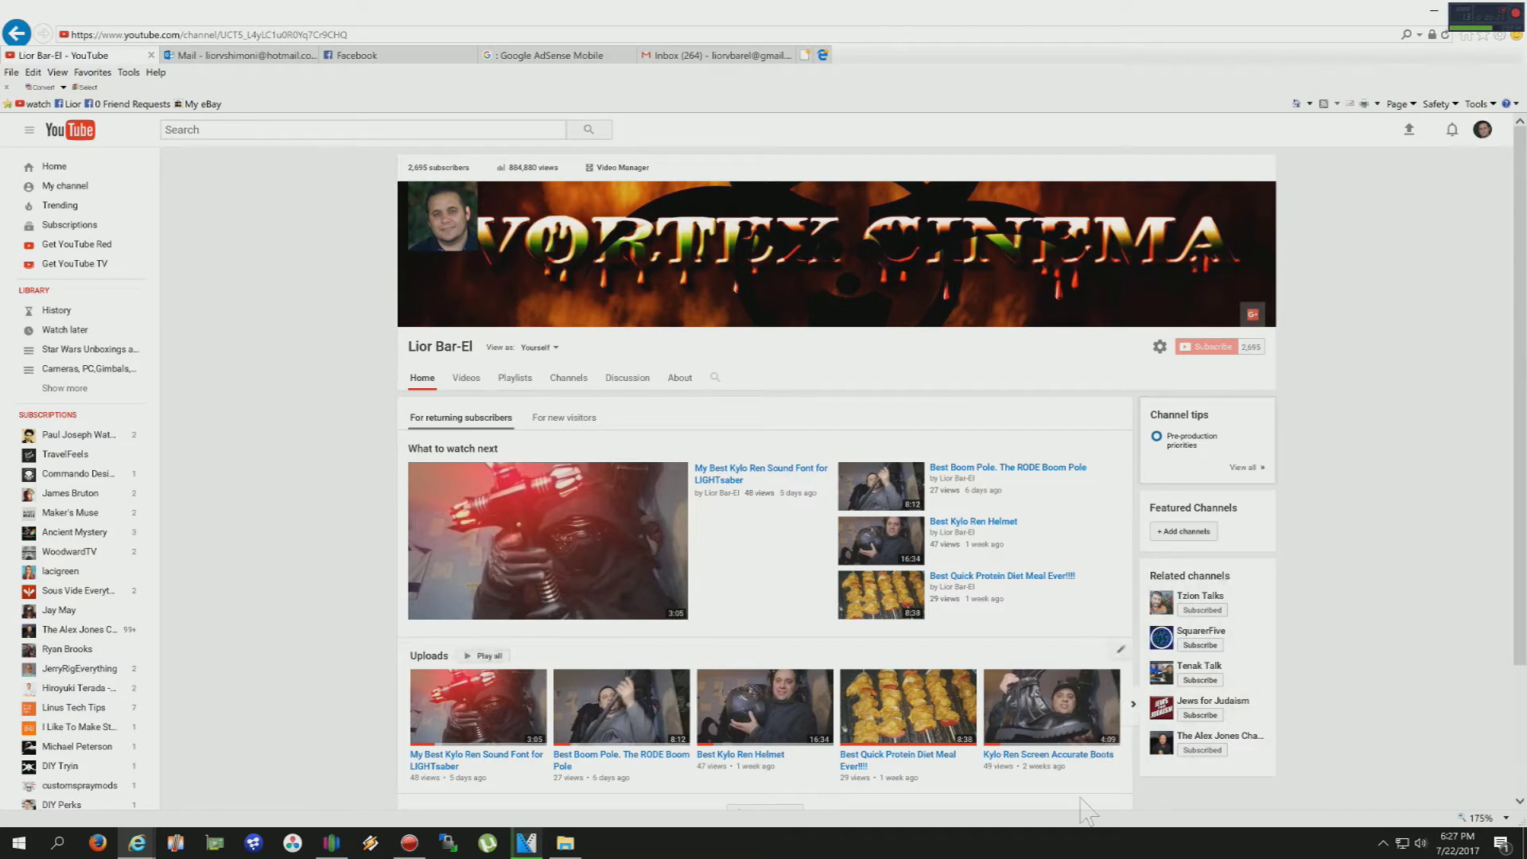
{"action": "left_click", "coordinate": [565, 842]}
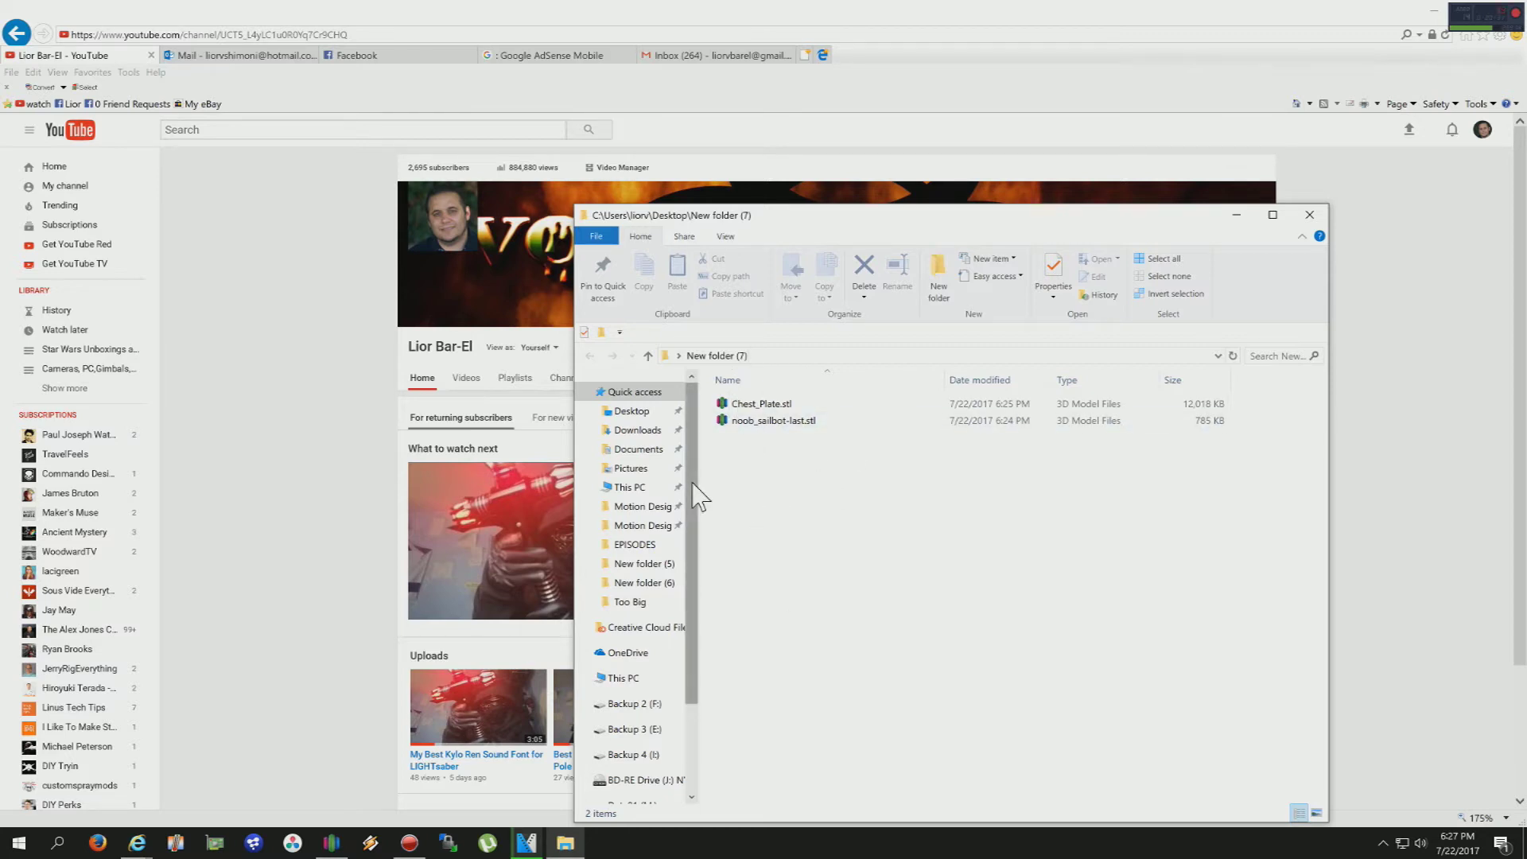
- Select noob_sailbot-last.stl in New folder (7)
{"action": "left_click", "coordinate": [787, 423]}
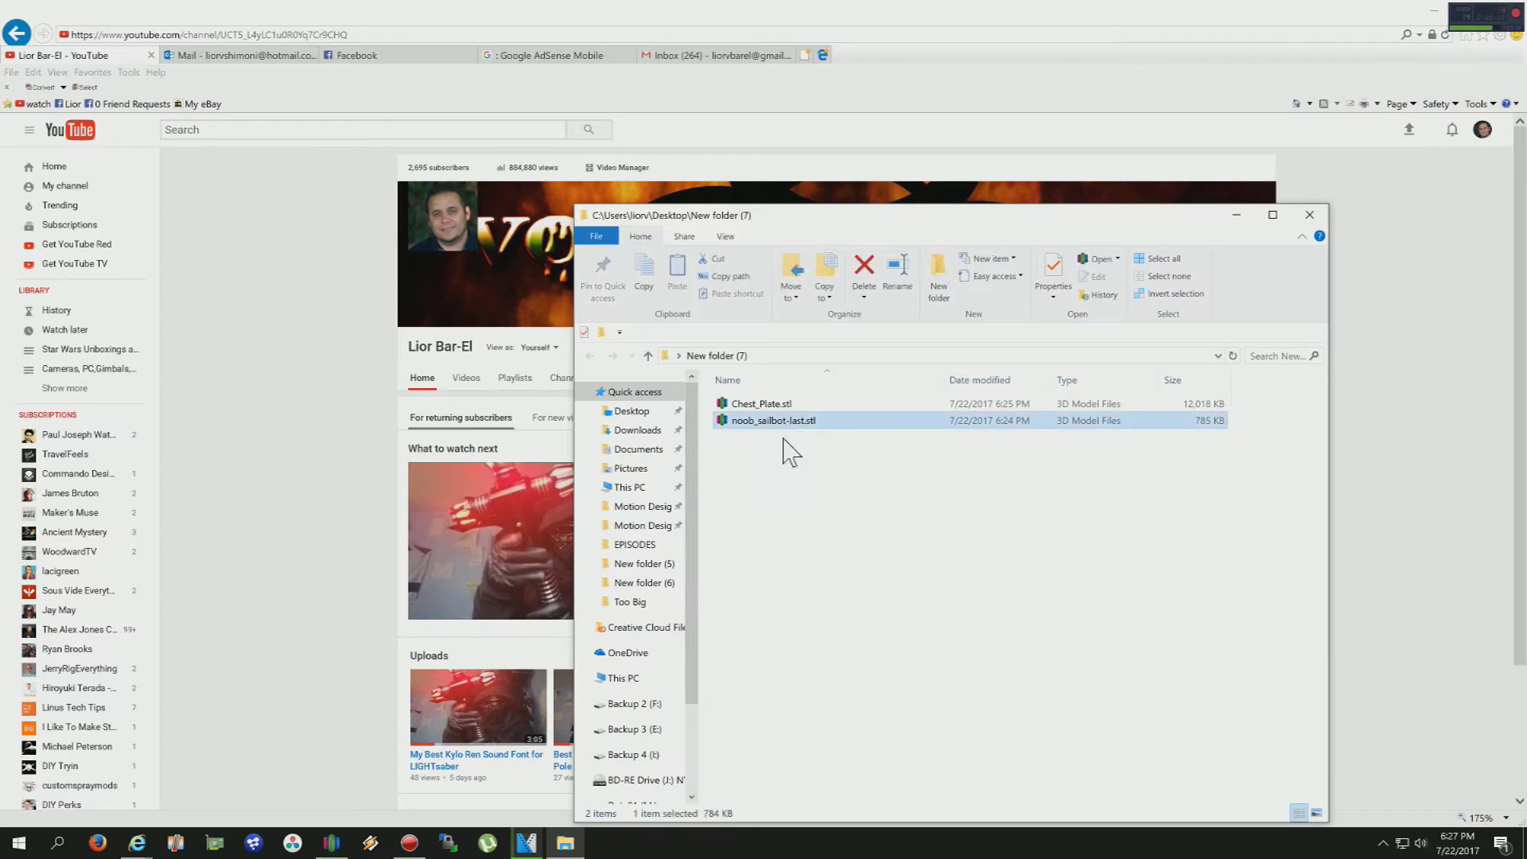
- Open noob_sailbot-last.stl in Simplify3D, orbit it, delete it from the plate and close the slicer
{"action": "double_click", "coordinate": [748, 426]}
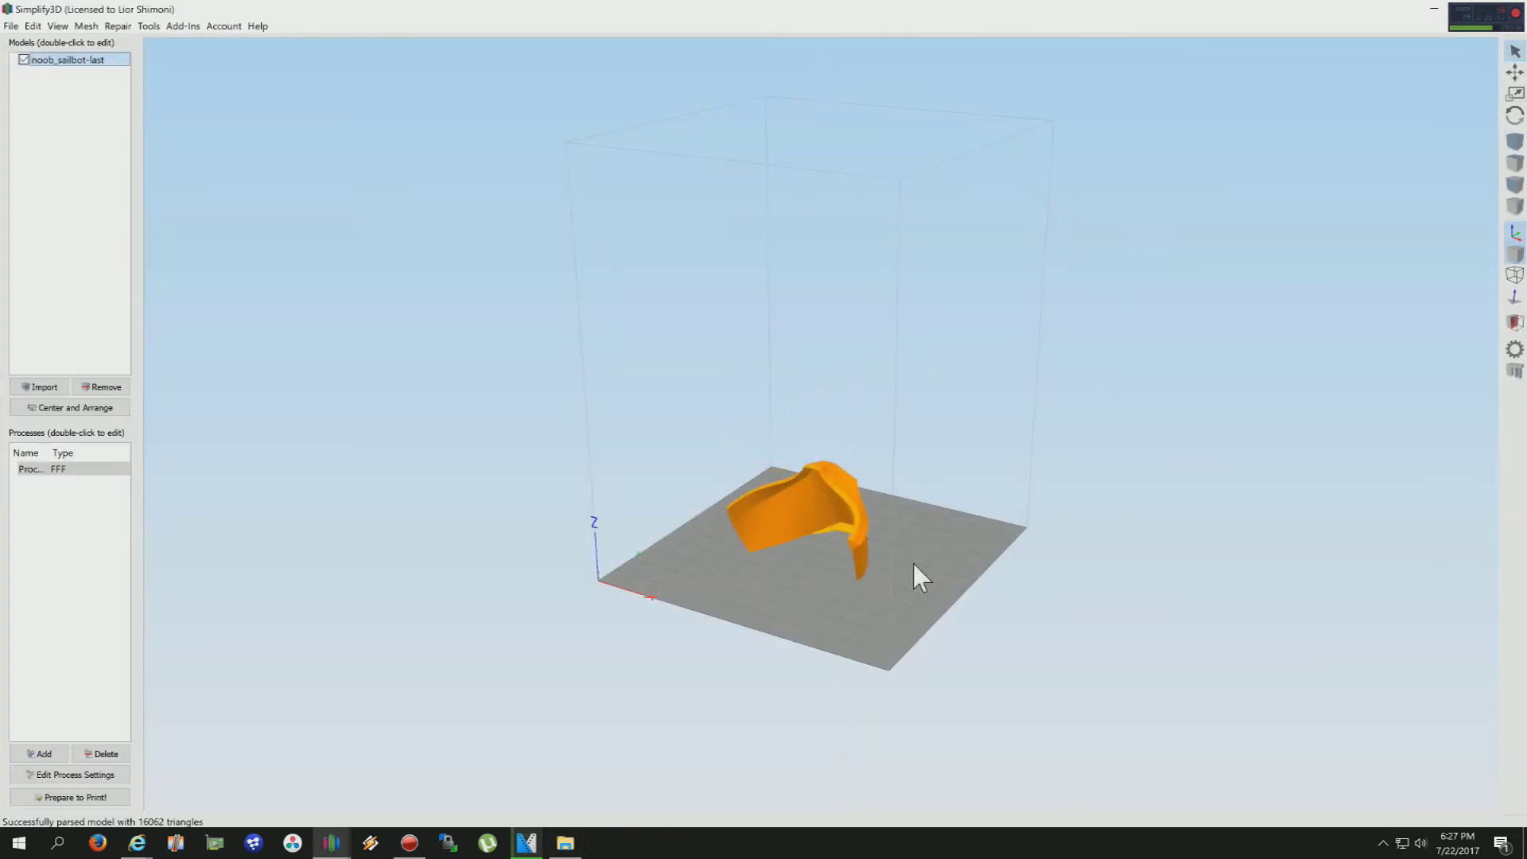
{"action": "left_click_drag", "start_coordinate": [913, 563], "coordinate": [750, 613]}
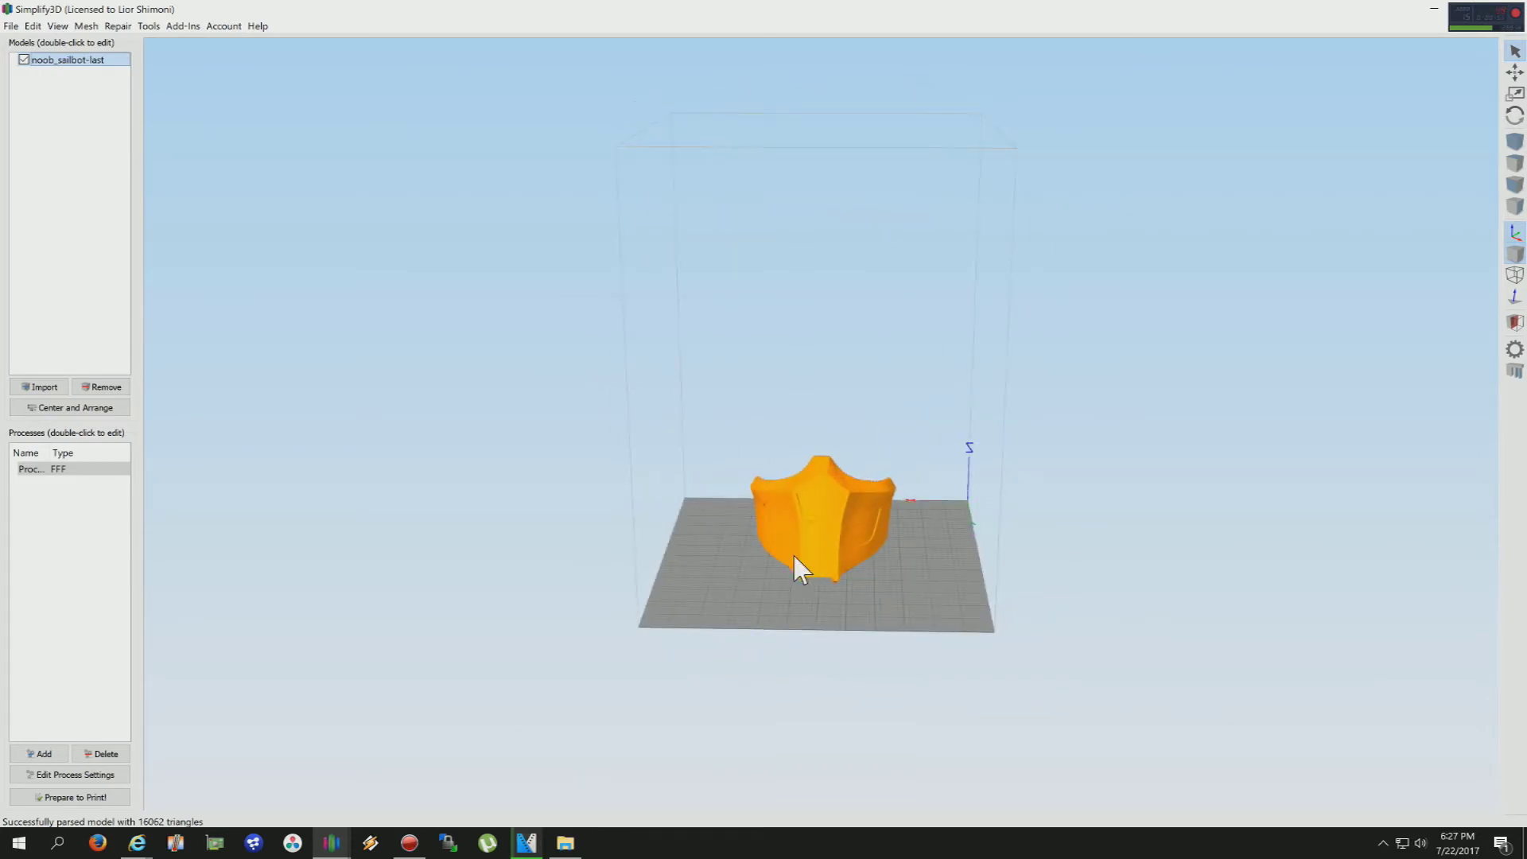
{"action": "key", "text": "Delete"}
{"action": "left_click_drag", "start_coordinate": [1388, 12], "coordinate": [1166, 235]}
{"action": "left_click", "coordinate": [1176, 225]}
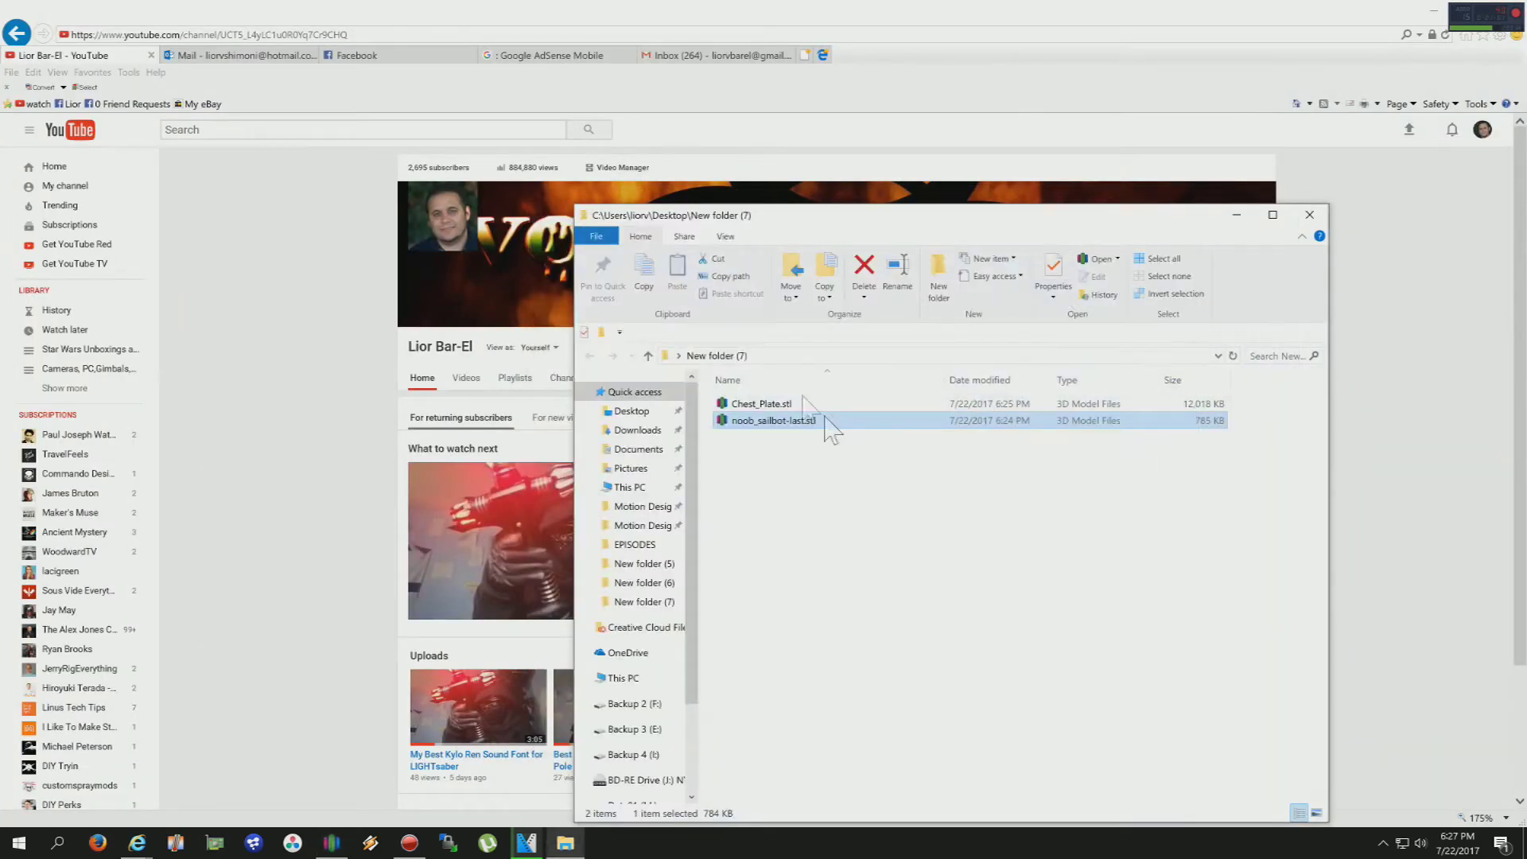
- Open noob_sailbot-last.stl with the Meshmixer application via Open with
{"action": "right_click", "coordinate": [748, 428]}
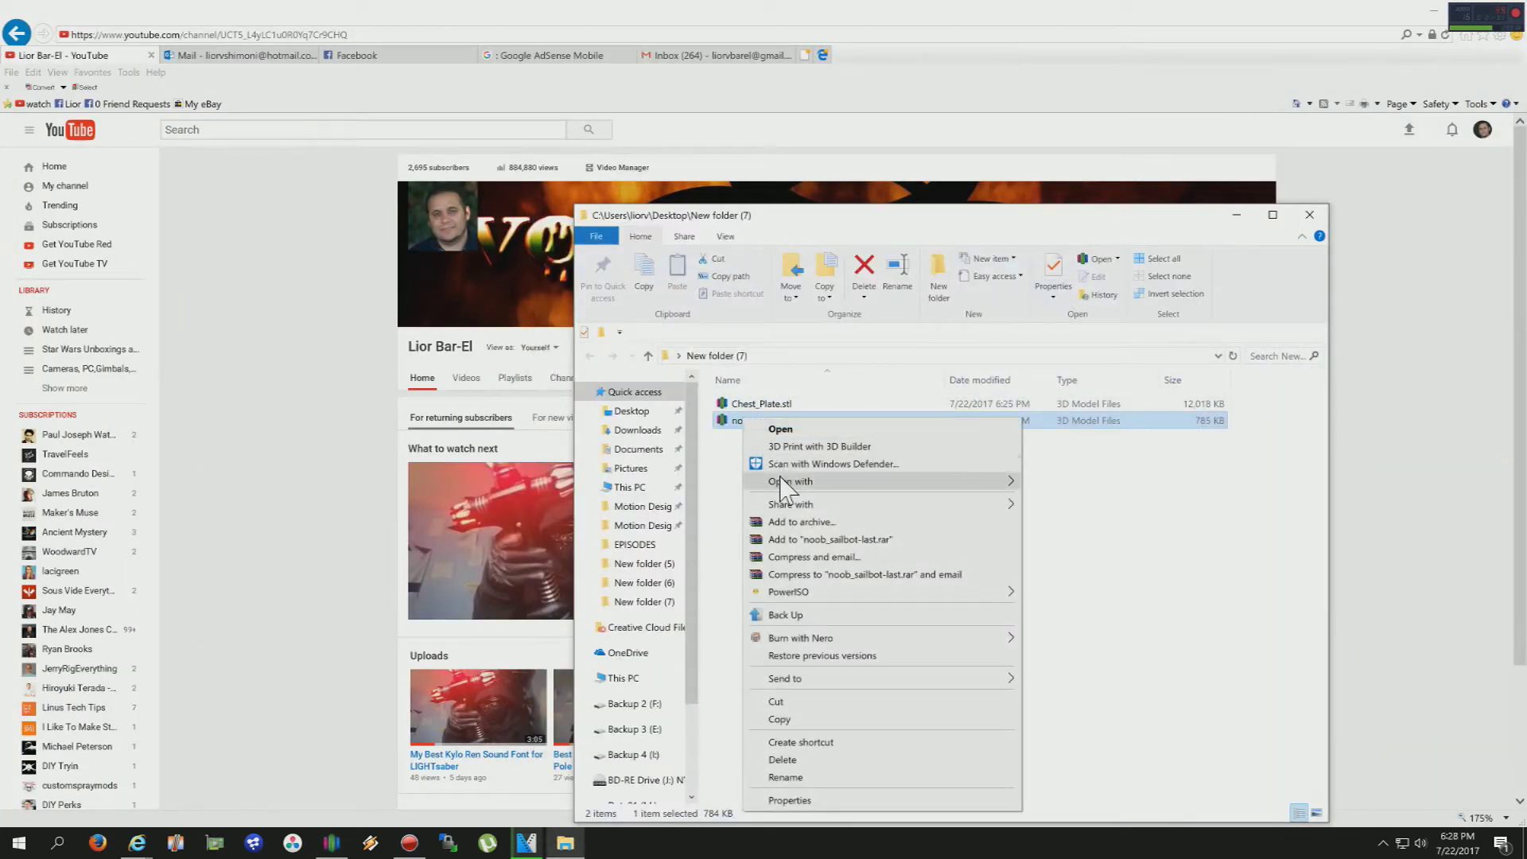
{"action": "mouse_move", "coordinate": [787, 481]}
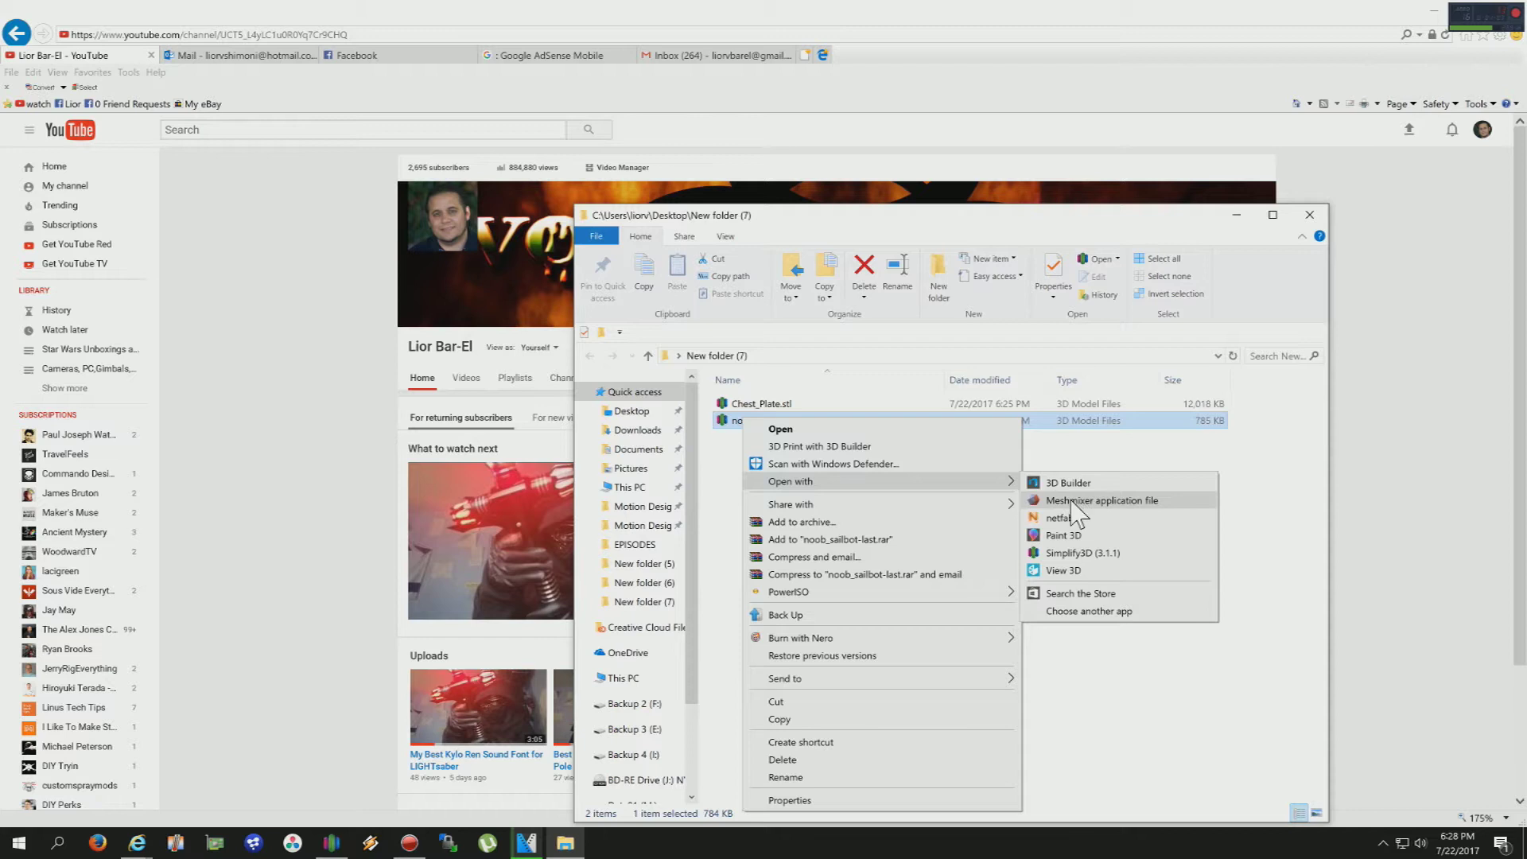
{"action": "left_click", "coordinate": [1078, 501]}
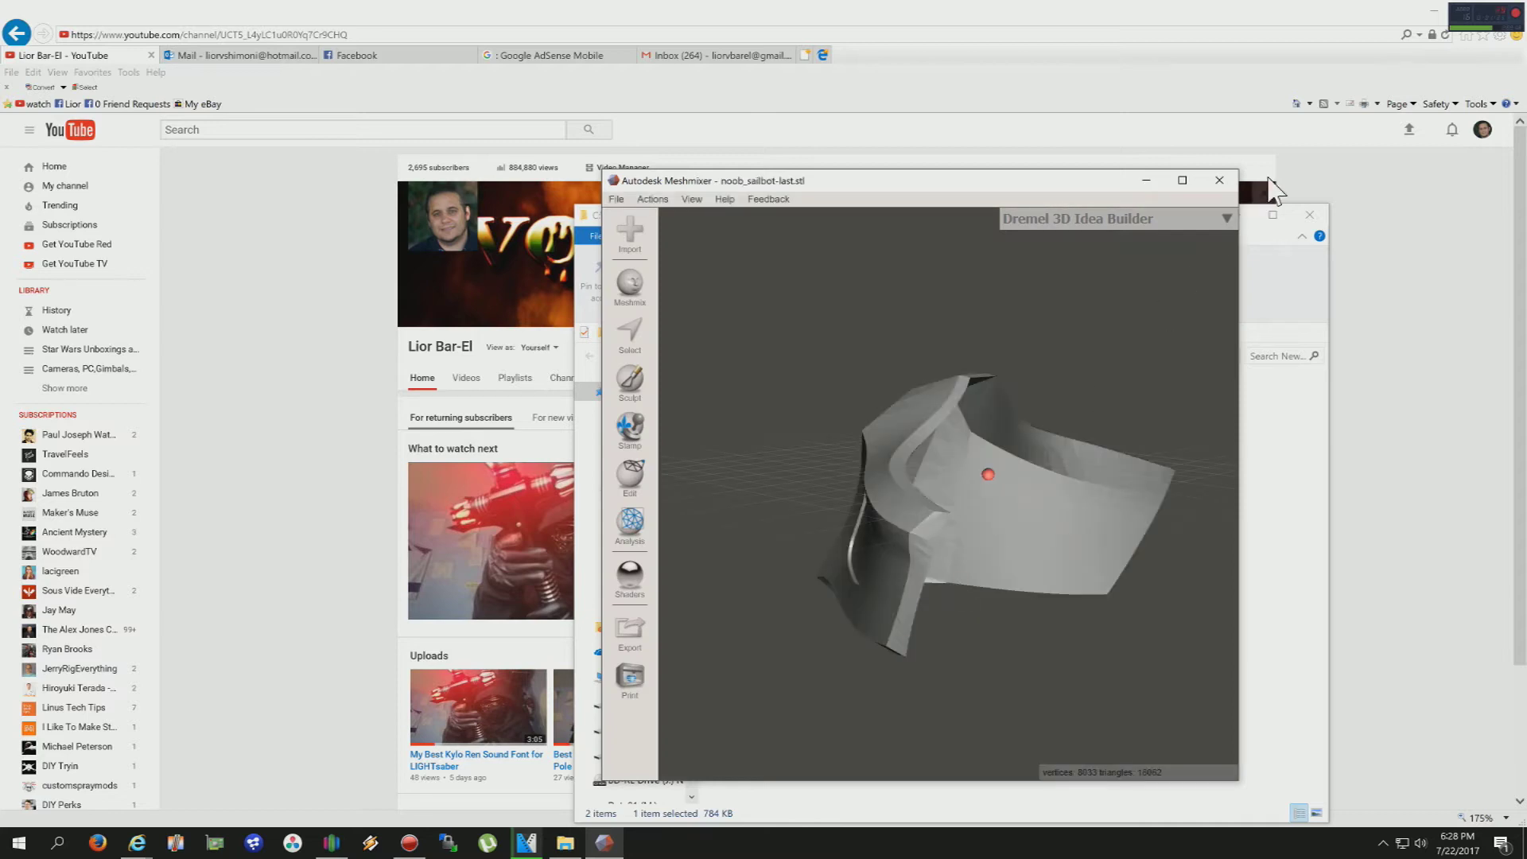
- Maximize Meshmixer and orbit the sailbot model to see its front, top and side
{"action": "left_click", "coordinate": [1183, 179]}
{"action": "right_click_drag", "start_coordinate": [598, 553], "coordinate": [900, 566]}
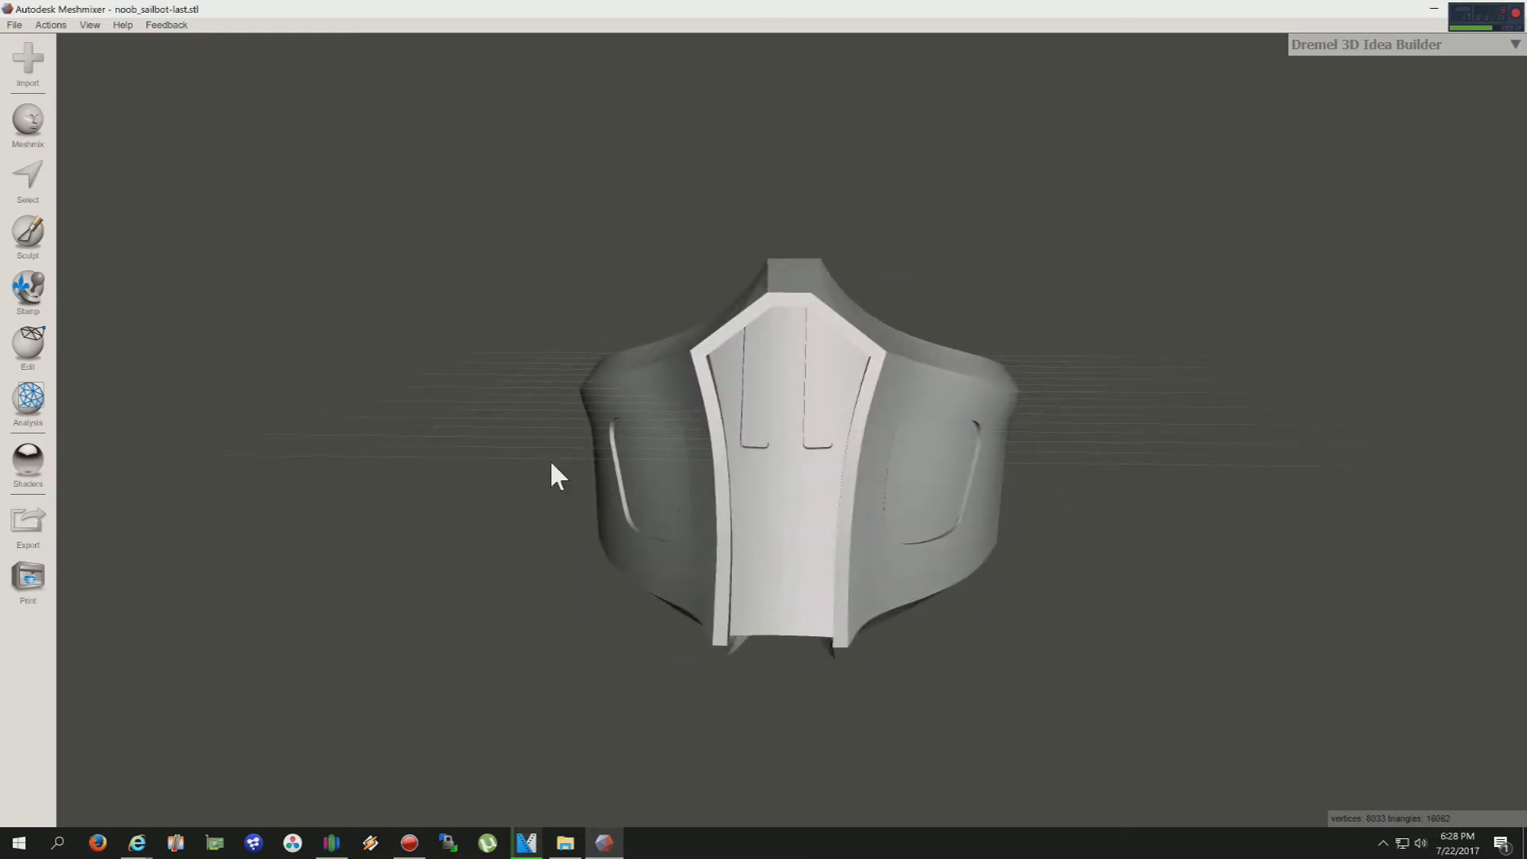
{"action": "right_click_drag", "start_coordinate": [266, 488], "coordinate": [354, 513]}
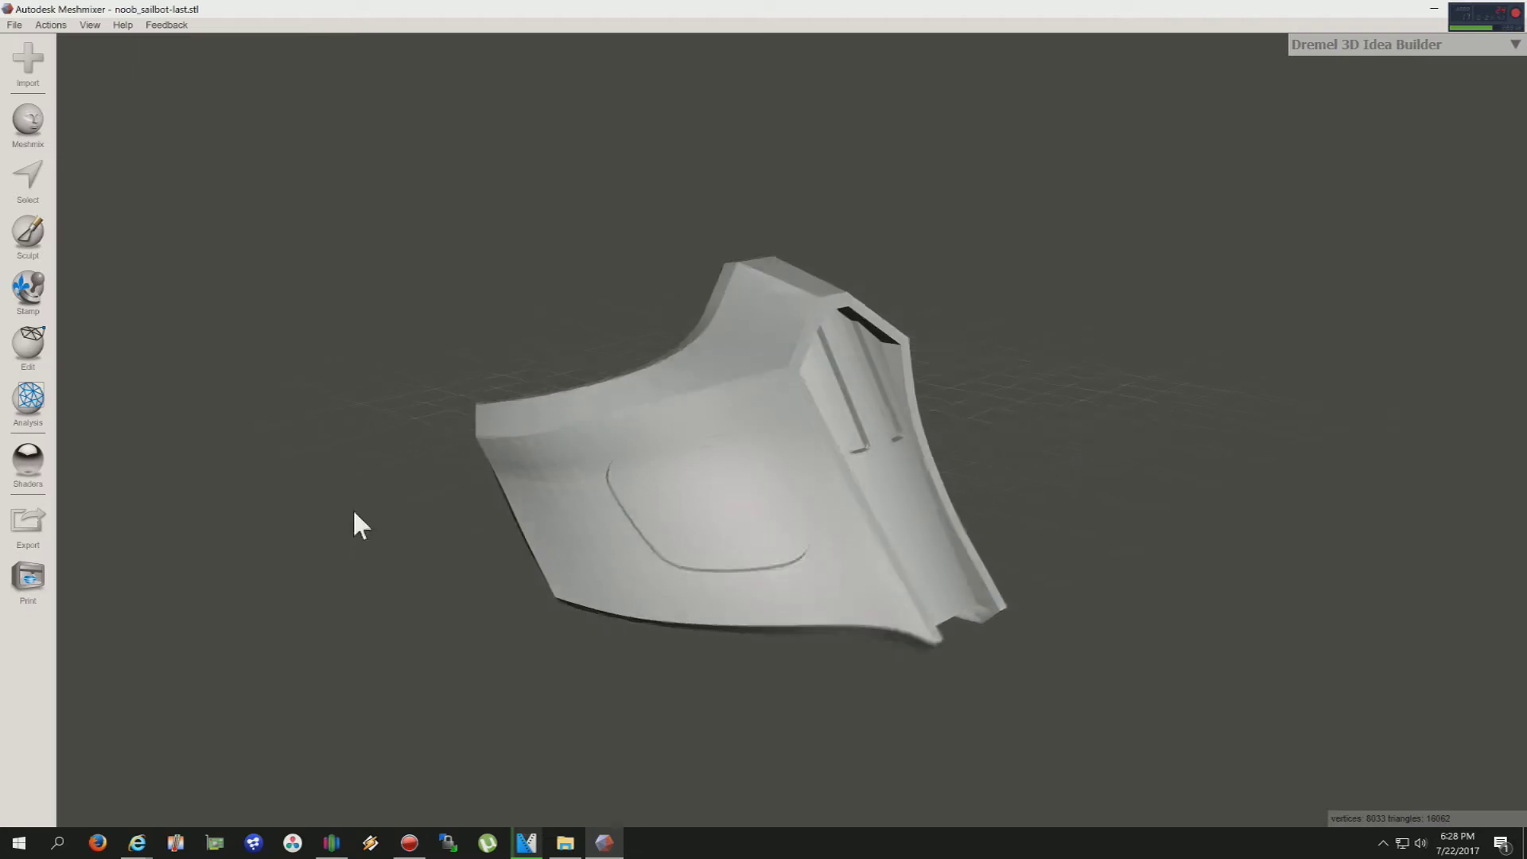
- Browse the Meshmix, Sculpt and Edit panels, then activate the Select brush
{"action": "left_click", "coordinate": [23, 137]}
{"action": "left_click", "coordinate": [31, 191]}
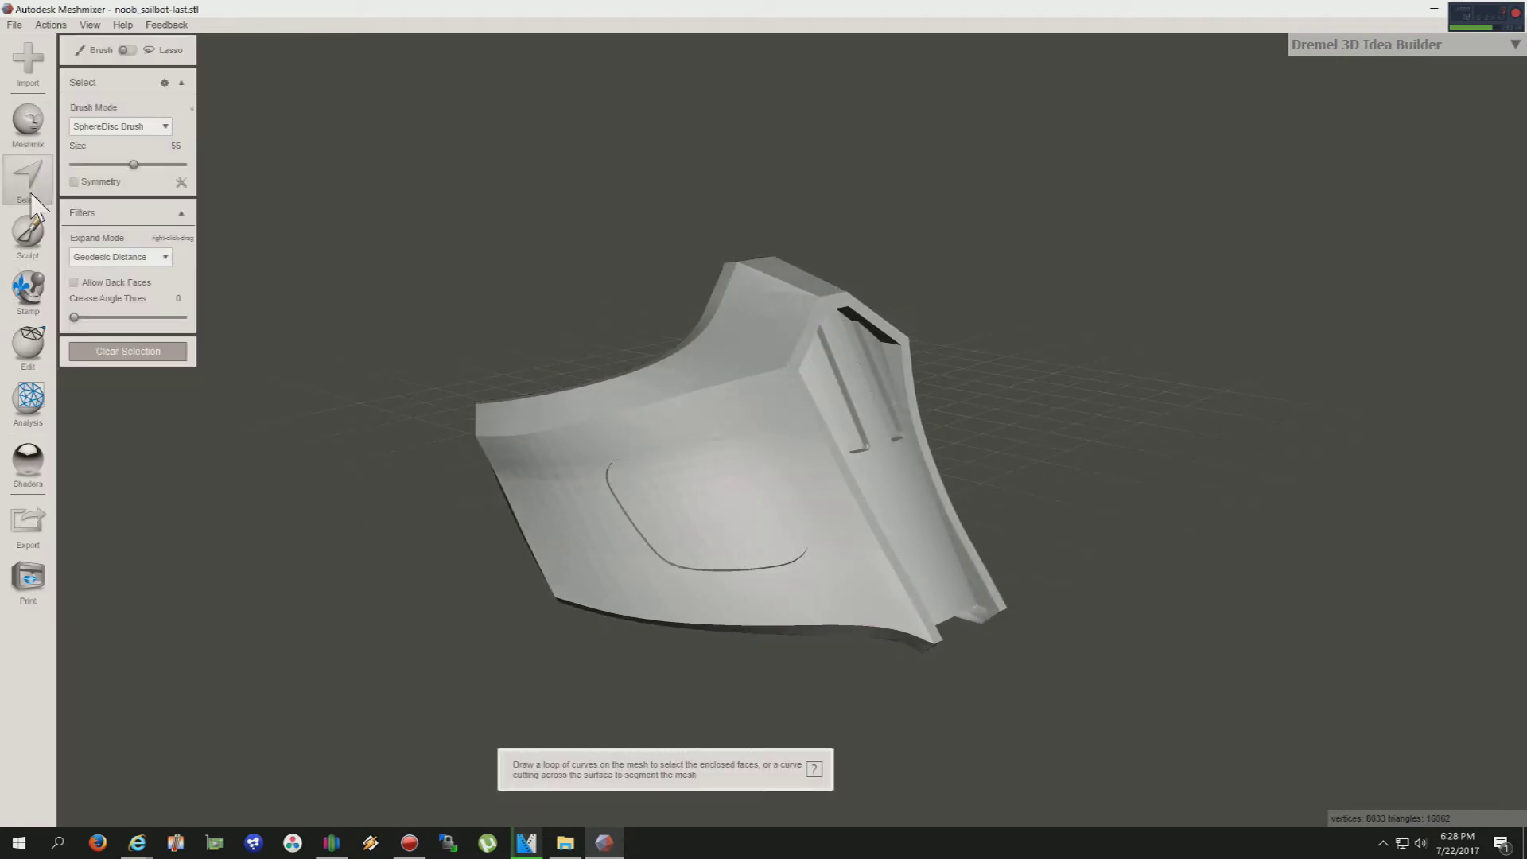
{"action": "left_click", "coordinate": [32, 239]}
{"action": "left_click", "coordinate": [28, 357]}
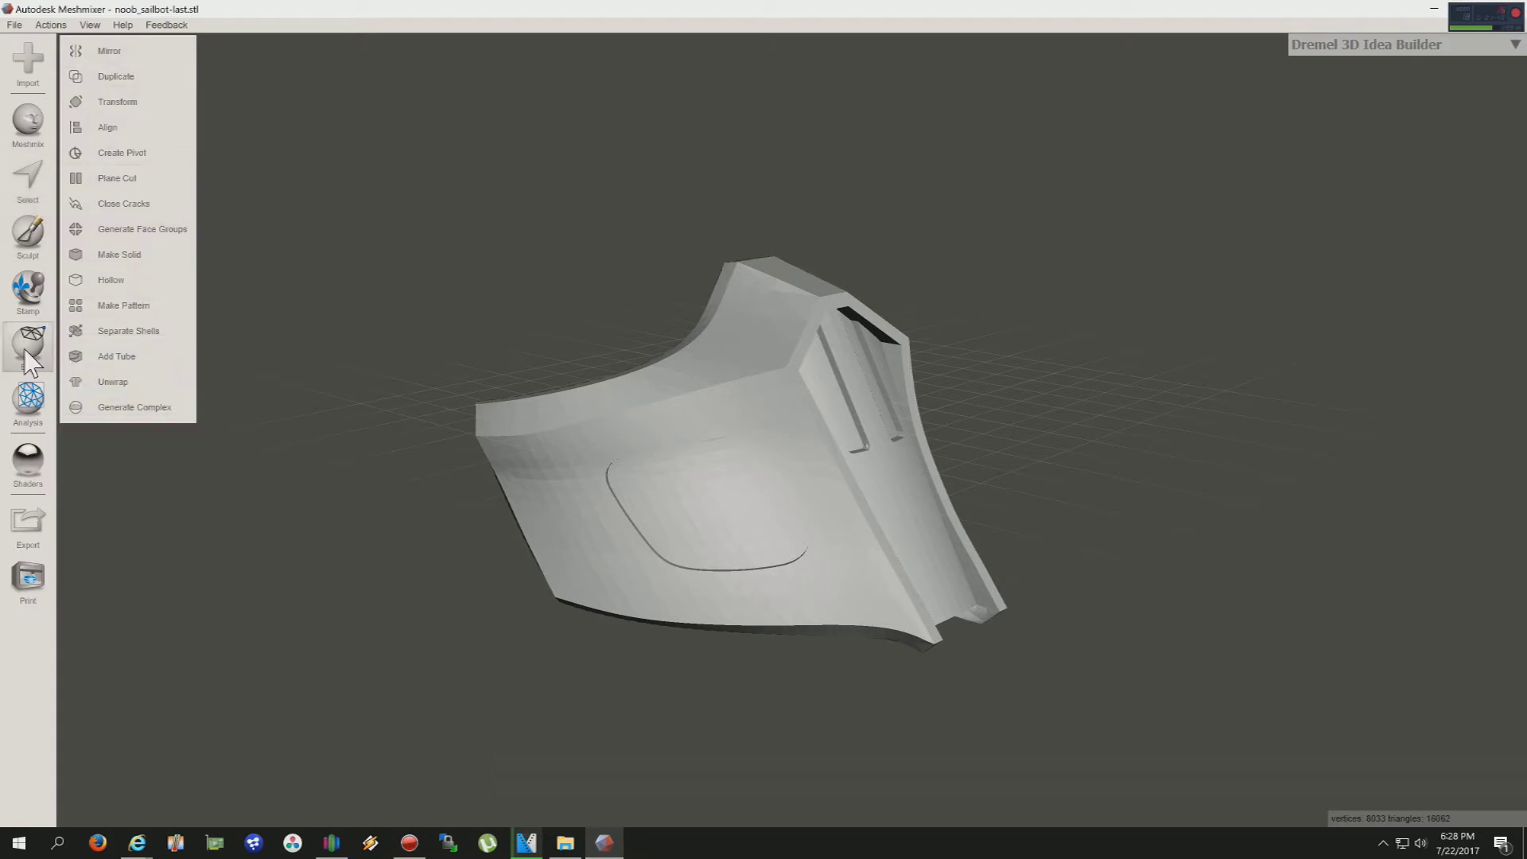
{"action": "left_click", "coordinate": [29, 133]}
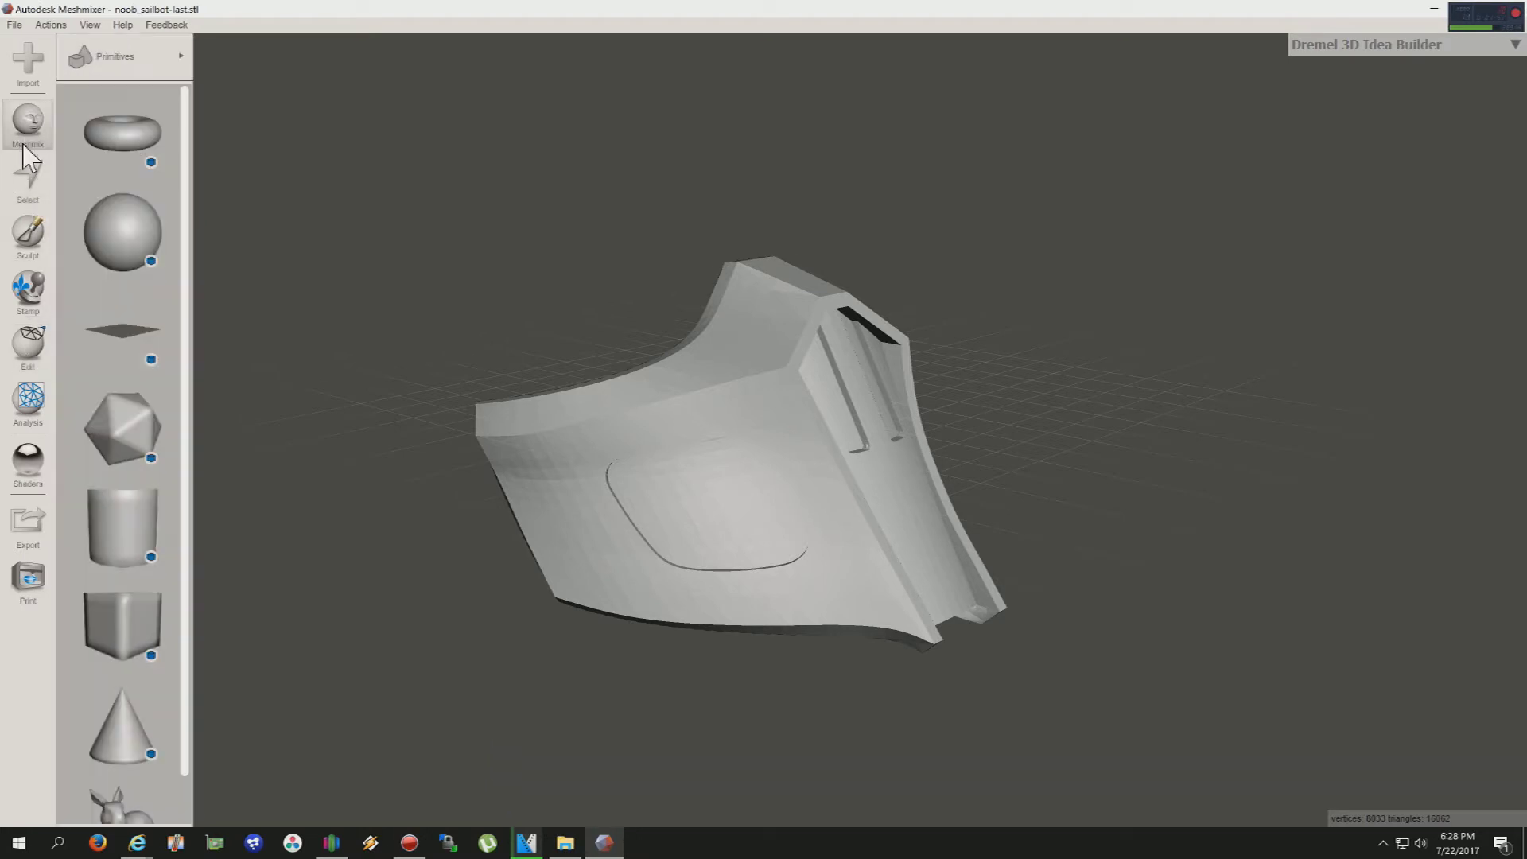
{"action": "left_click", "coordinate": [26, 189]}
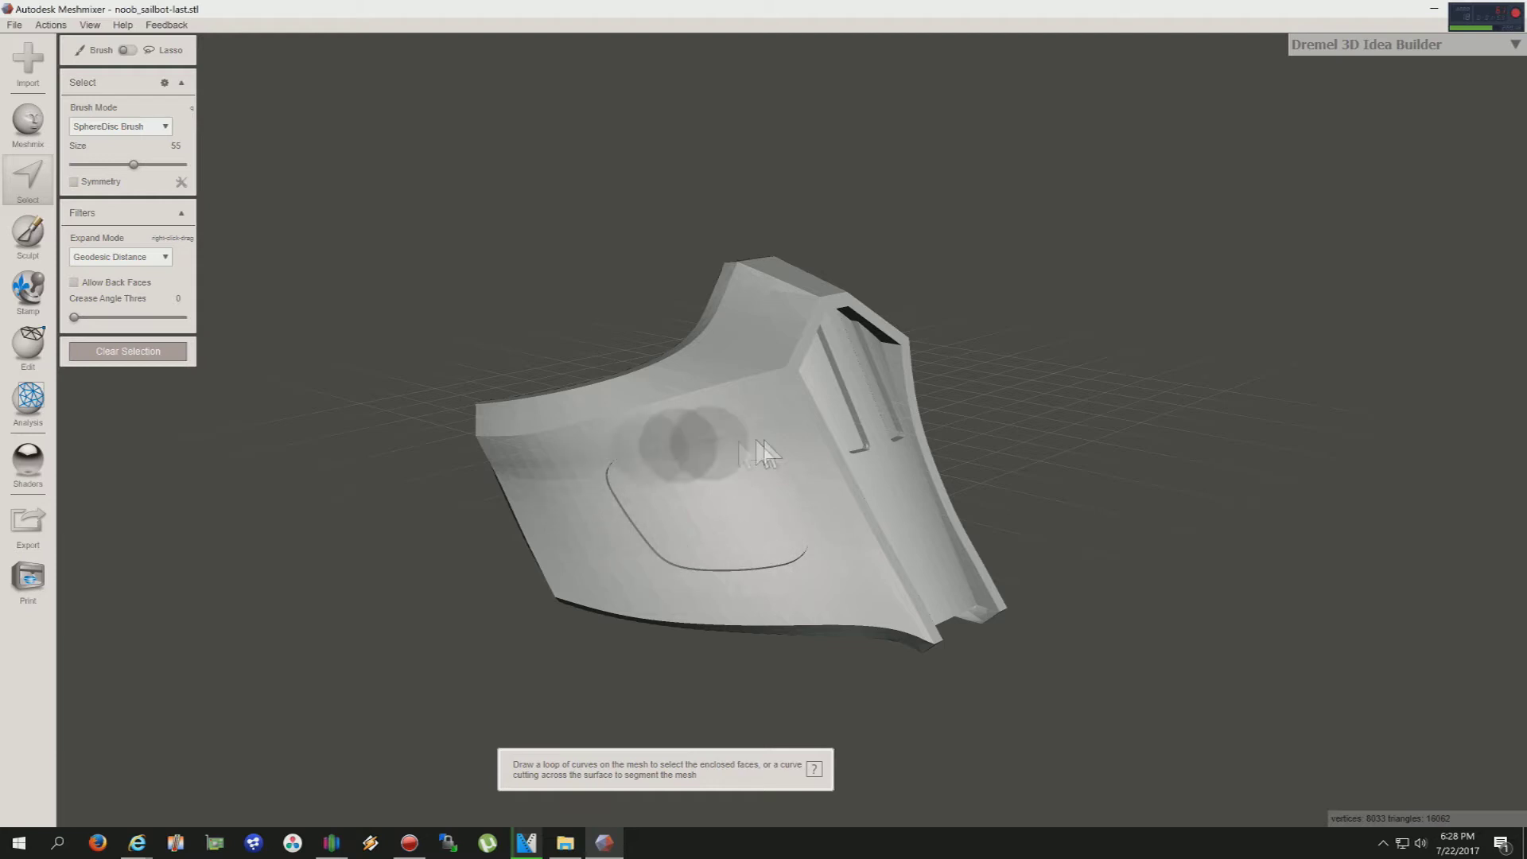
- Paint a patch of faces in the recessed panel, discard them, and view the resulting hole
{"action": "left_click", "coordinate": [698, 517]}
{"action": "mouse_move", "coordinate": [706, 512]}
{"action": "left_mouse_down"}
{"action": "mouse_move", "coordinate": [753, 525]}
{"action": "mouse_move", "coordinate": [727, 499]}
{"action": "left_mouse_up"}
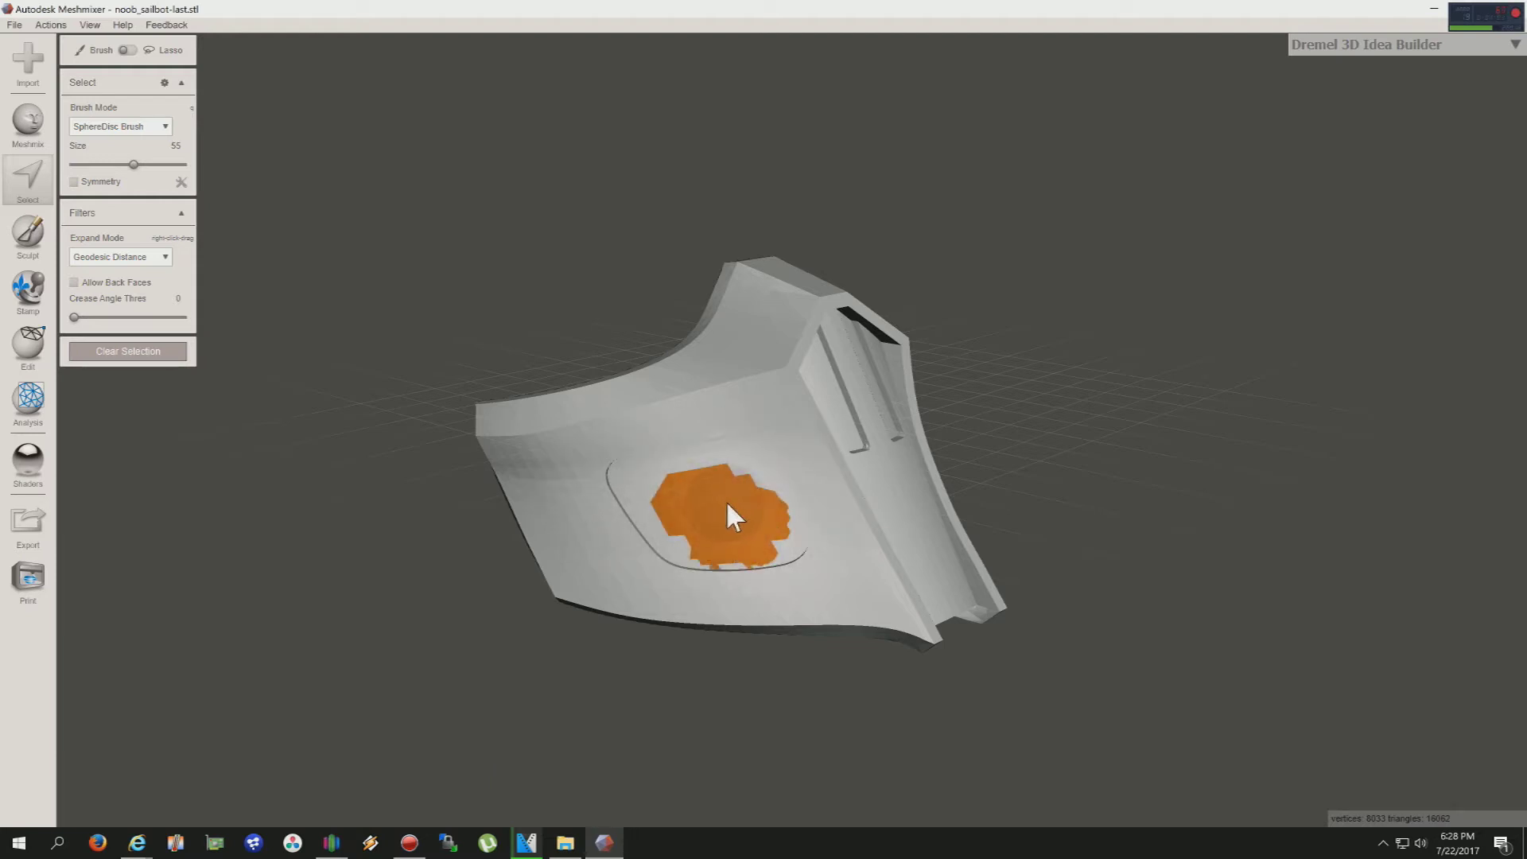
{"action": "mouse_move", "coordinate": [124, 53]}
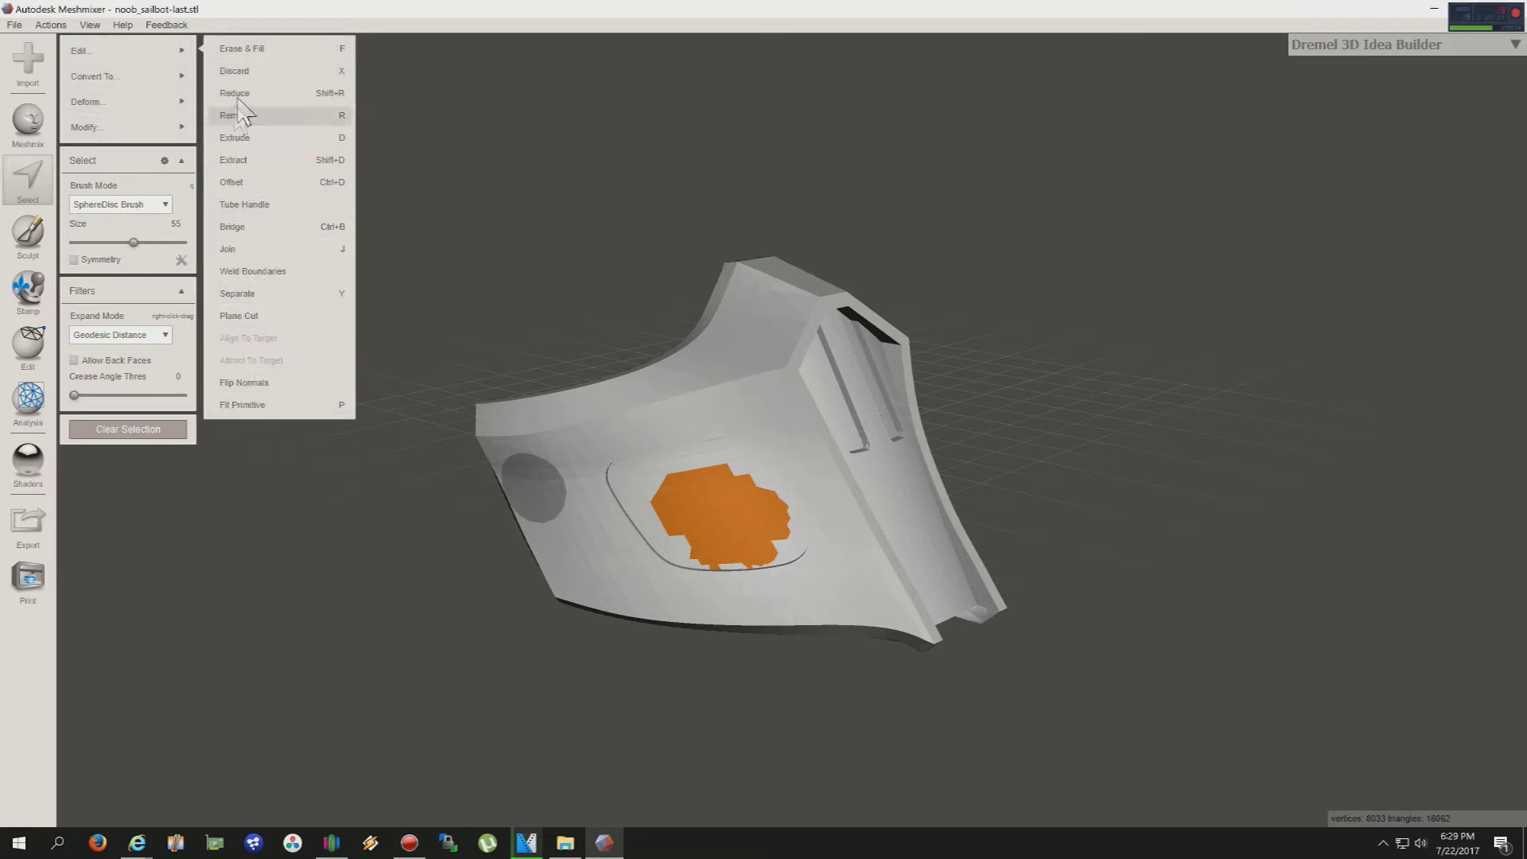
{"action": "left_click", "coordinate": [241, 71]}
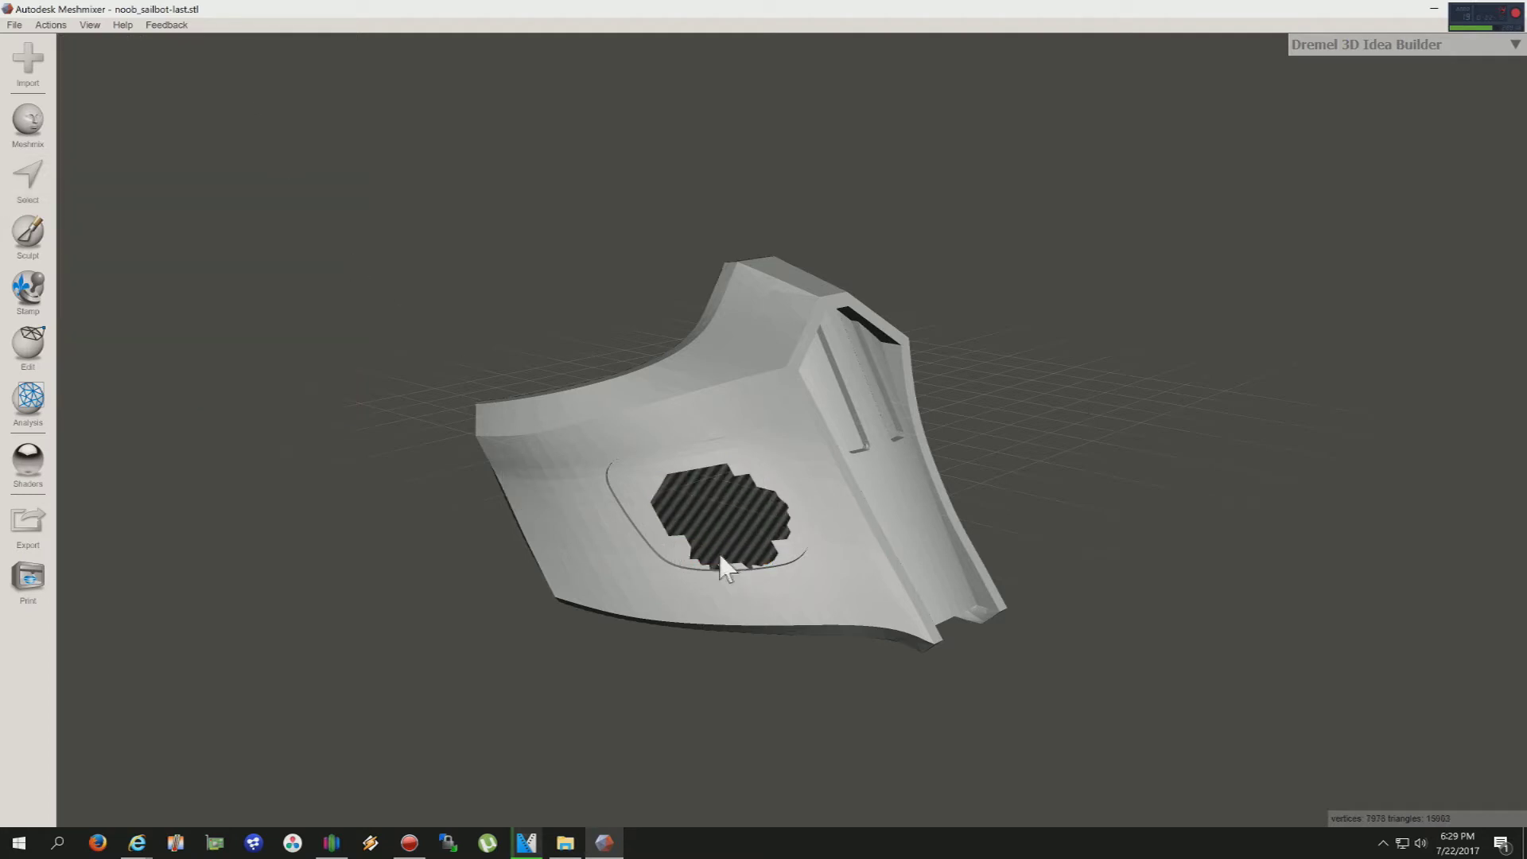
{"action": "right_click_drag", "start_coordinate": [586, 548], "coordinate": [614, 504]}
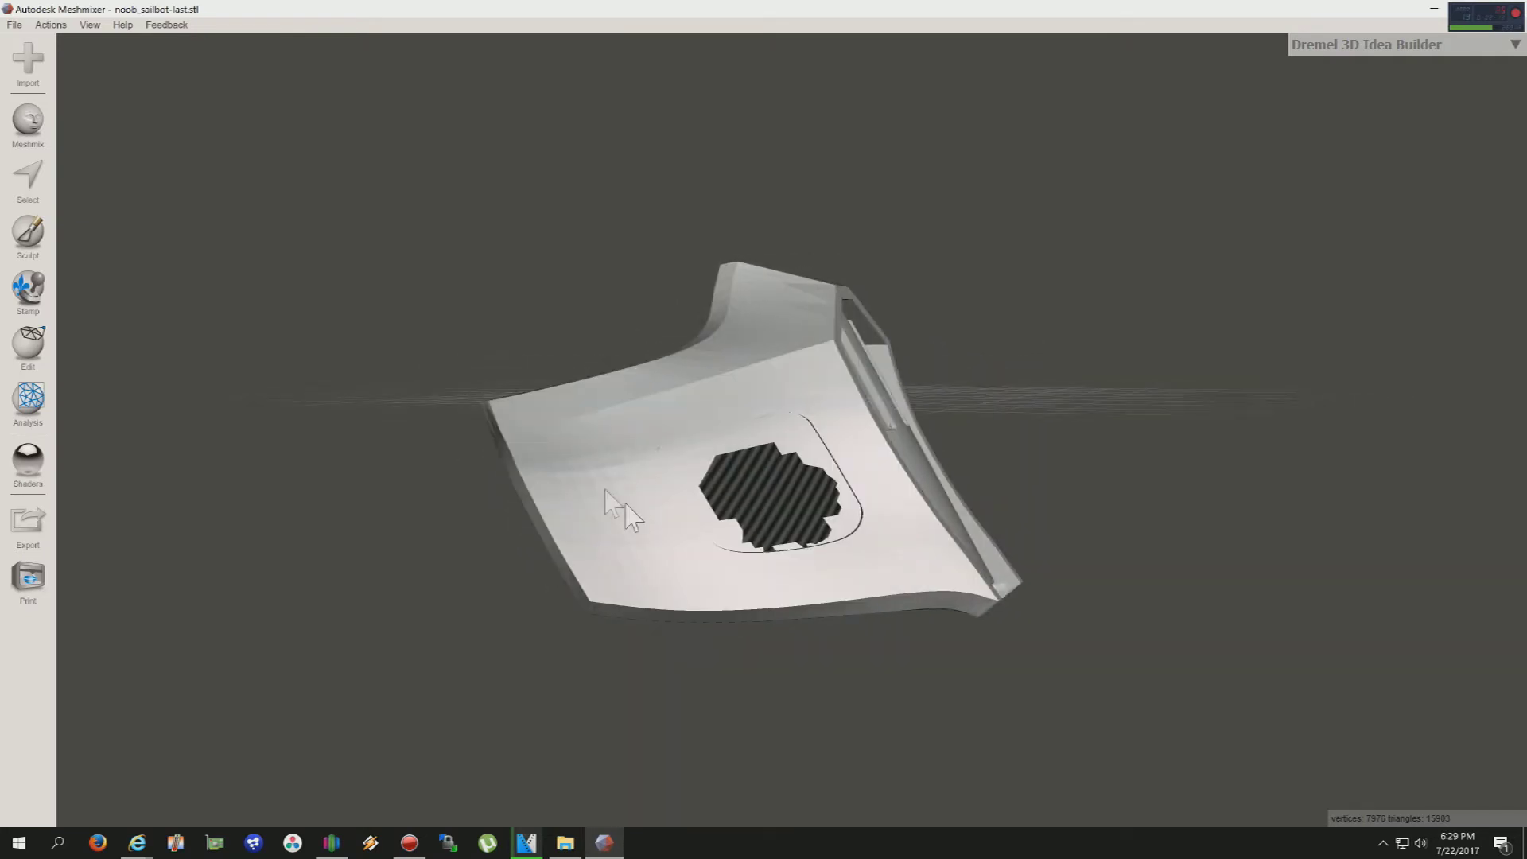
- Turn on the mesh wireframe display and orbit the model to a new view
{"action": "left_click", "coordinate": [86, 25]}
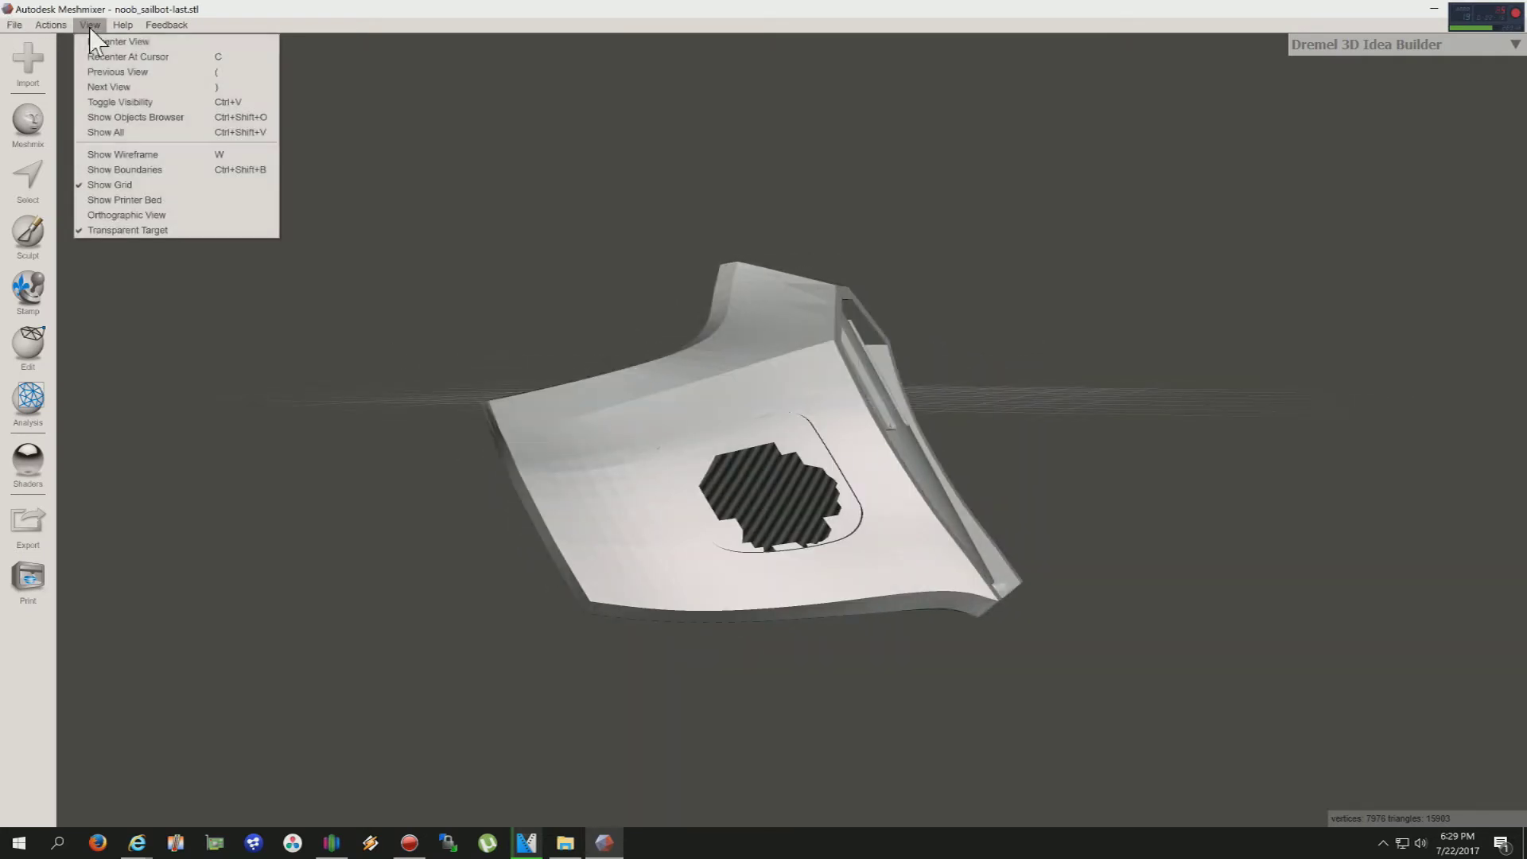
{"action": "left_click", "coordinate": [110, 155]}
{"action": "right_click_drag", "start_coordinate": [456, 455], "coordinate": [828, 443]}
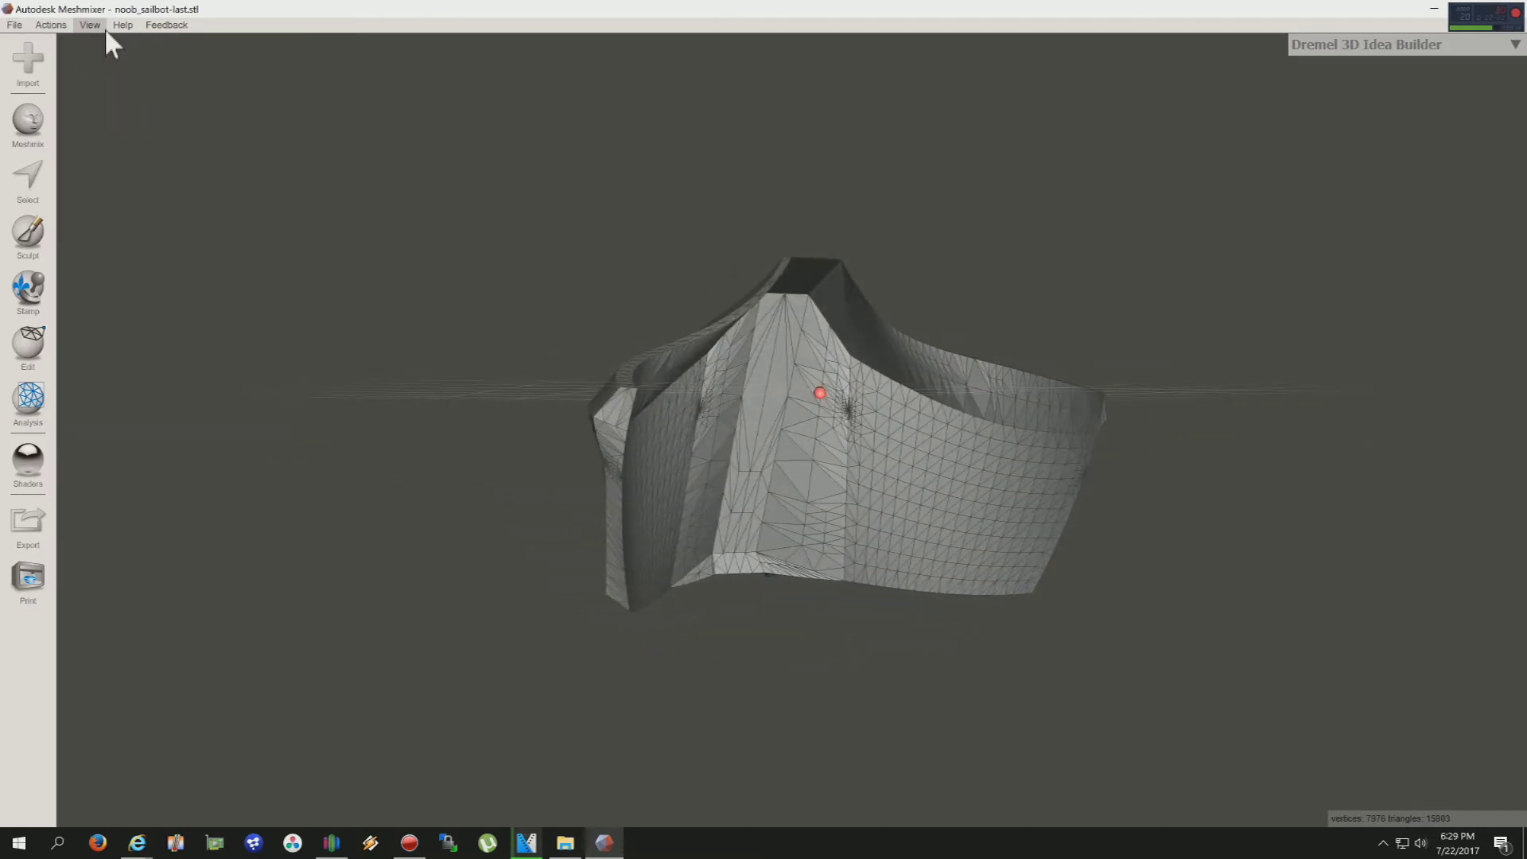
- Select a patch of faces on the side panel and discard it, leaving a hole
{"action": "left_click", "coordinate": [32, 145]}
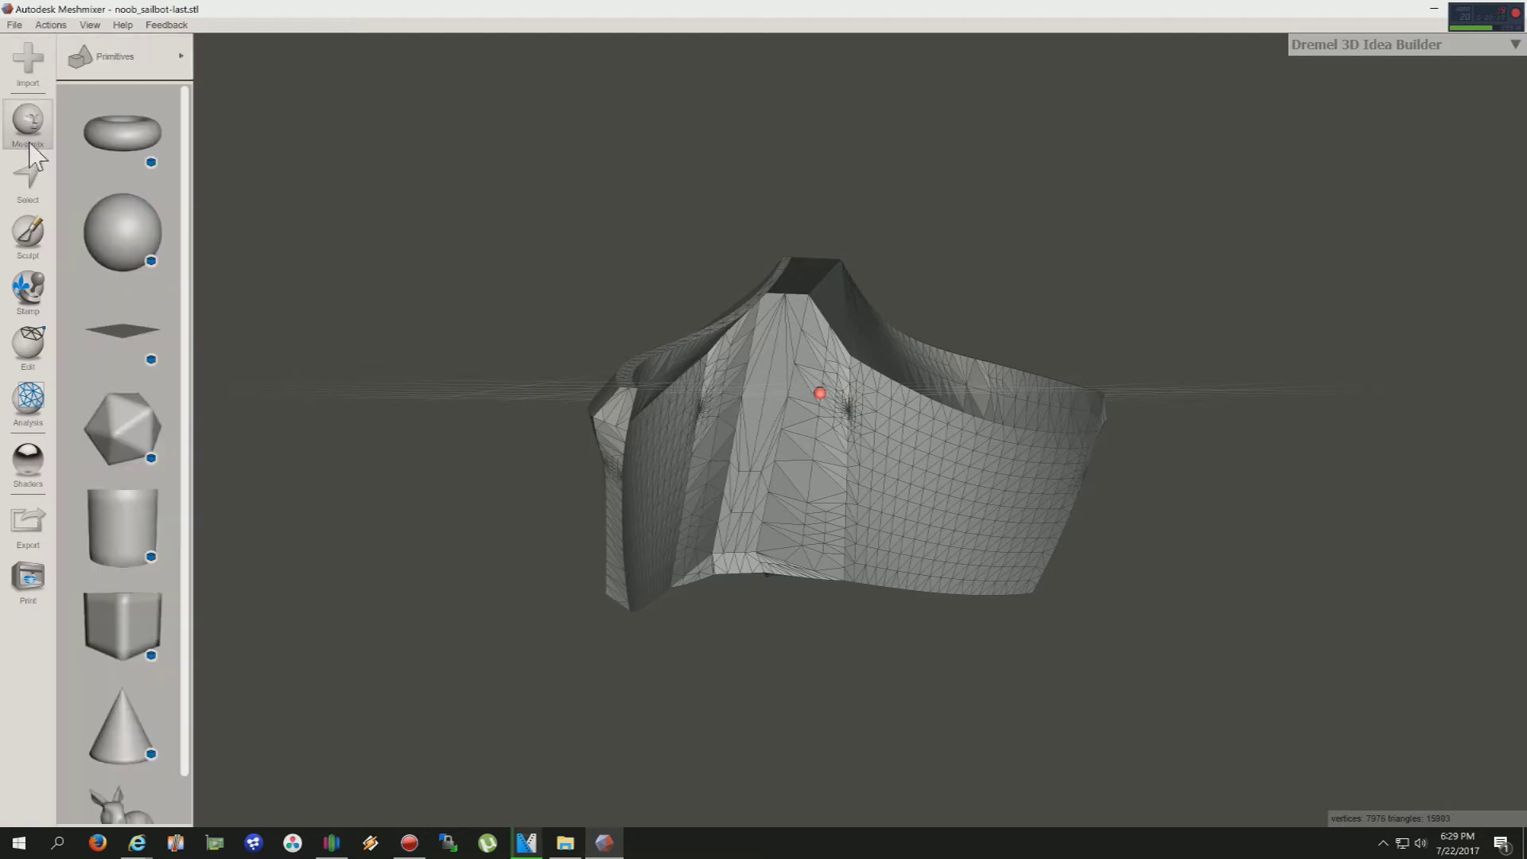
{"action": "left_click", "coordinate": [28, 176]}
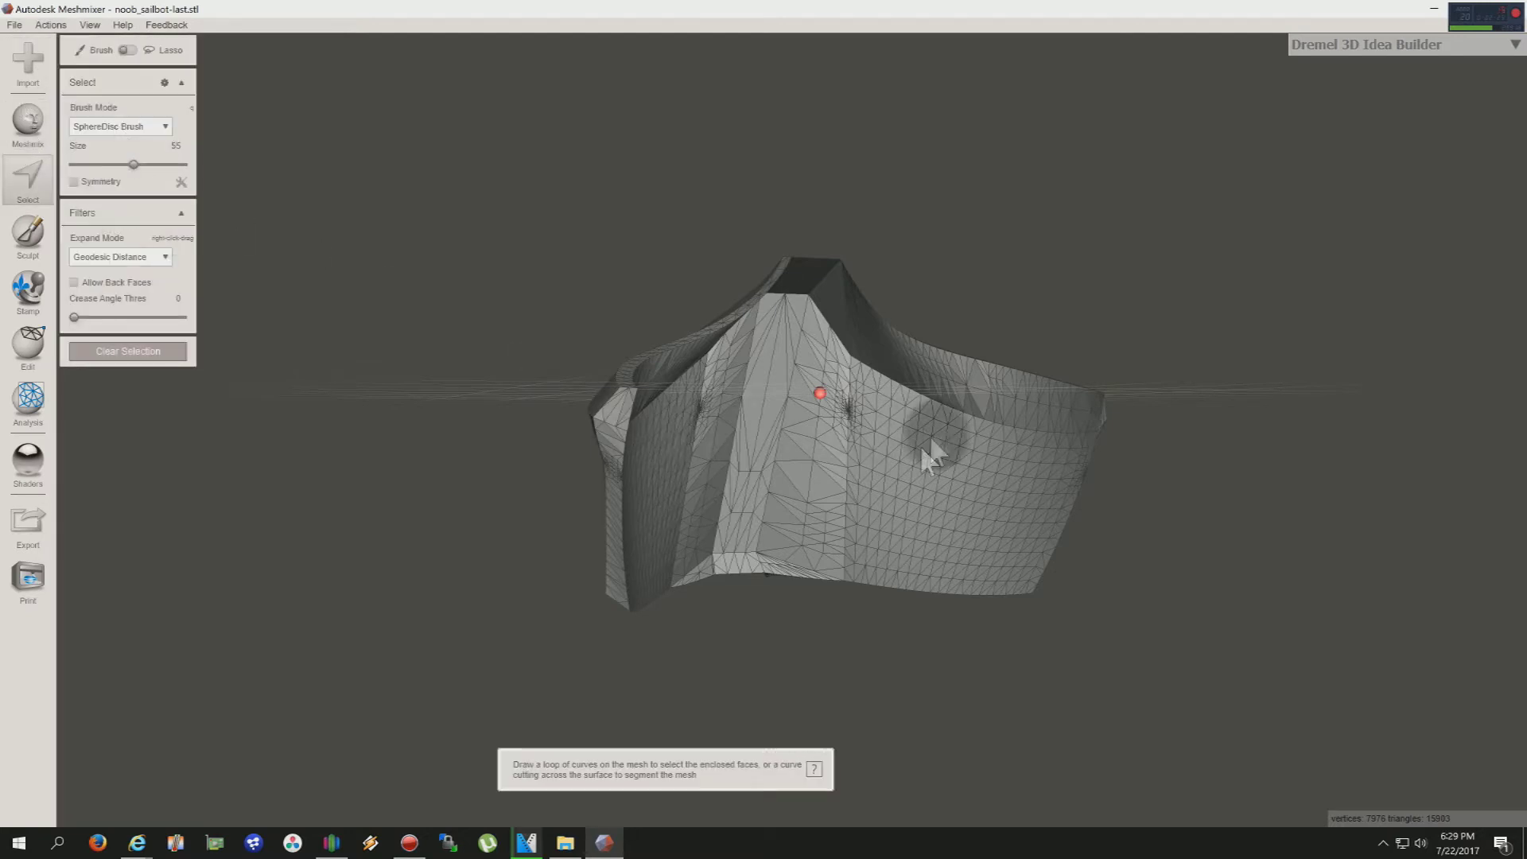
{"action": "mouse_move", "coordinate": [920, 487]}
{"action": "left_mouse_down"}
{"action": "mouse_move", "coordinate": [930, 481]}
{"action": "mouse_move", "coordinate": [893, 494]}
{"action": "mouse_move", "coordinate": [918, 504]}
{"action": "left_mouse_up"}
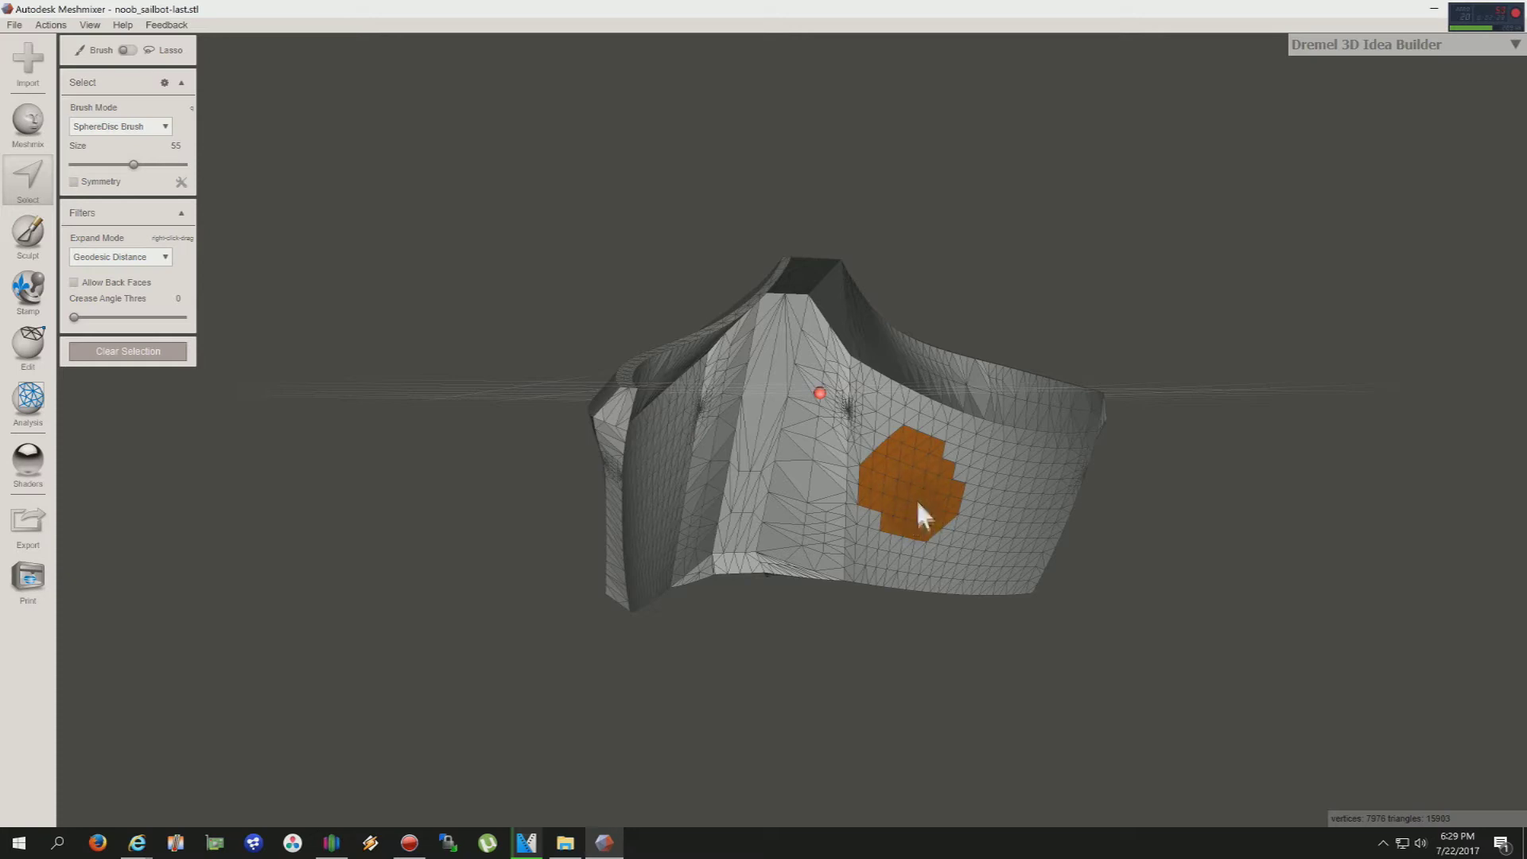
{"action": "mouse_move", "coordinate": [111, 54]}
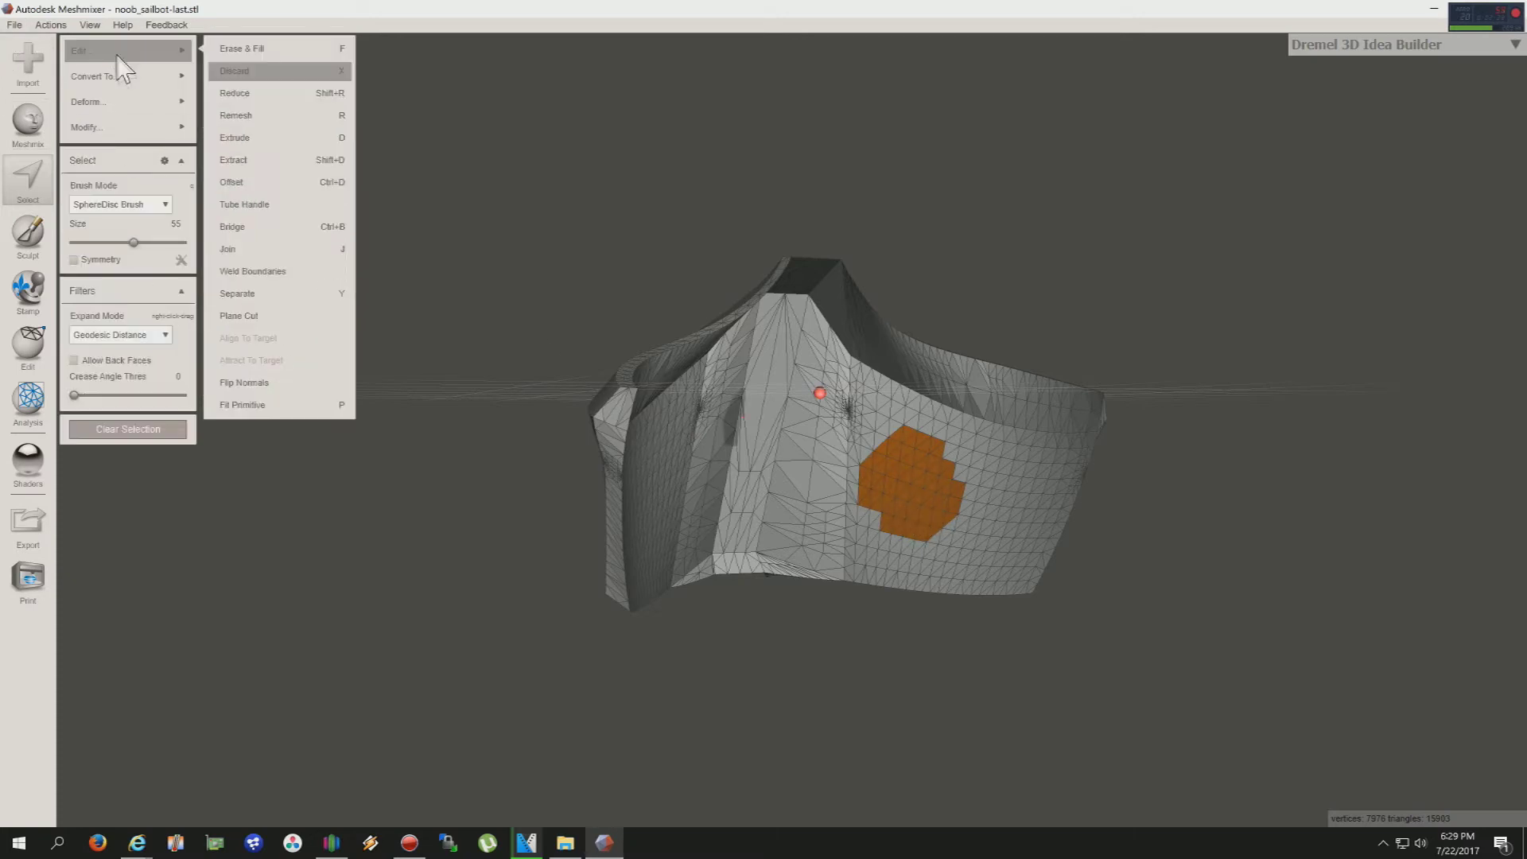
{"action": "left_click", "coordinate": [247, 72]}
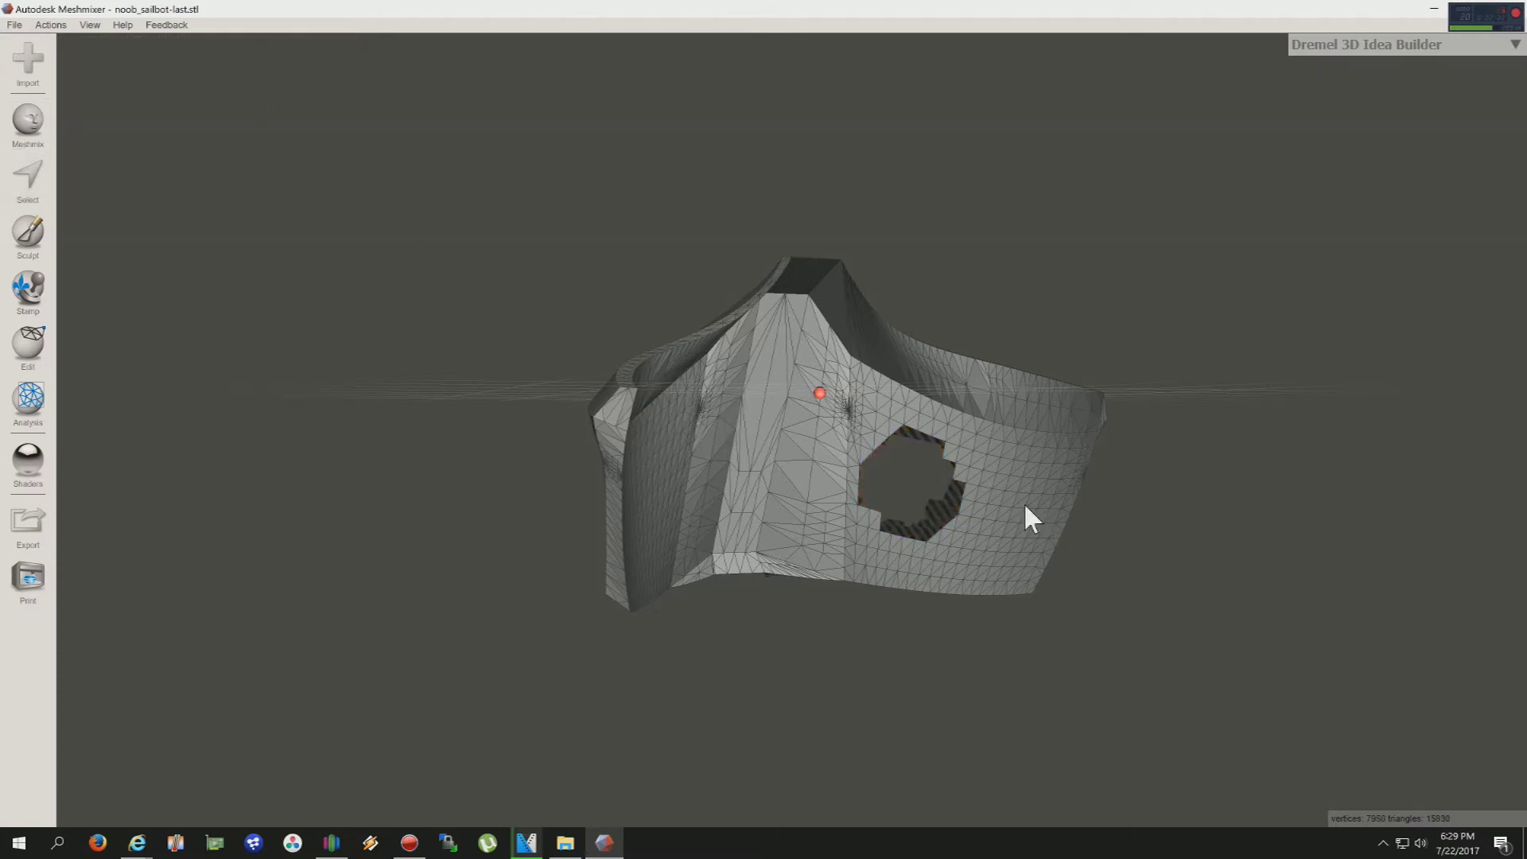
{"action": "right_click_drag", "start_coordinate": [1023, 509], "coordinate": [487, 535]}
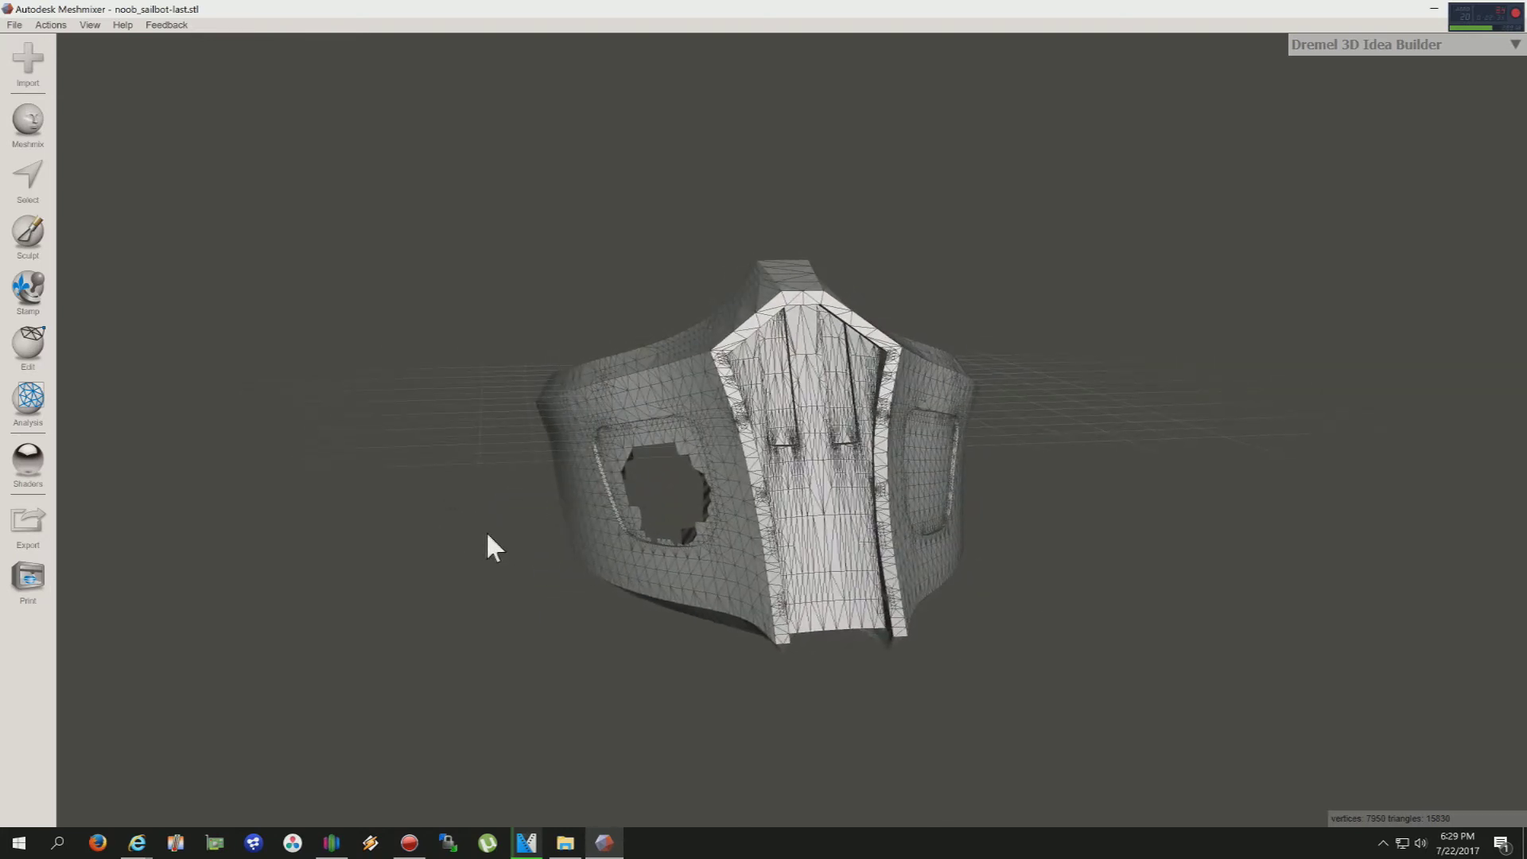
{"action": "left_click", "coordinate": [50, 25]}
- Undo the recent edits until the side-panel hole is gone, then view the model head-on
{"action": "left_click", "coordinate": [44, 42]}
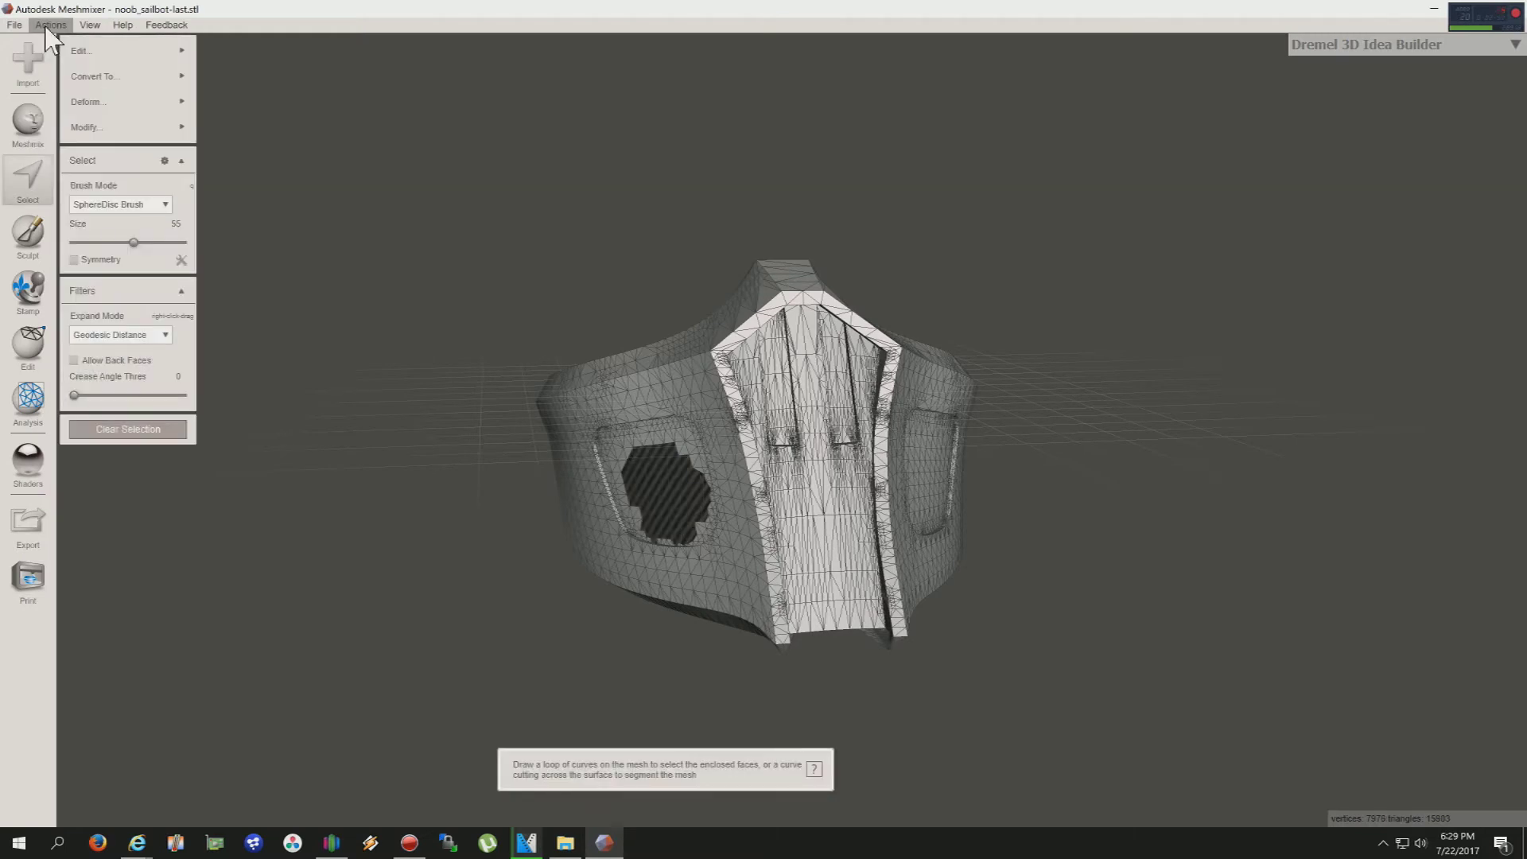
{"action": "left_click", "coordinate": [50, 24]}
{"action": "left_click", "coordinate": [49, 43]}
{"action": "left_click", "coordinate": [51, 25]}
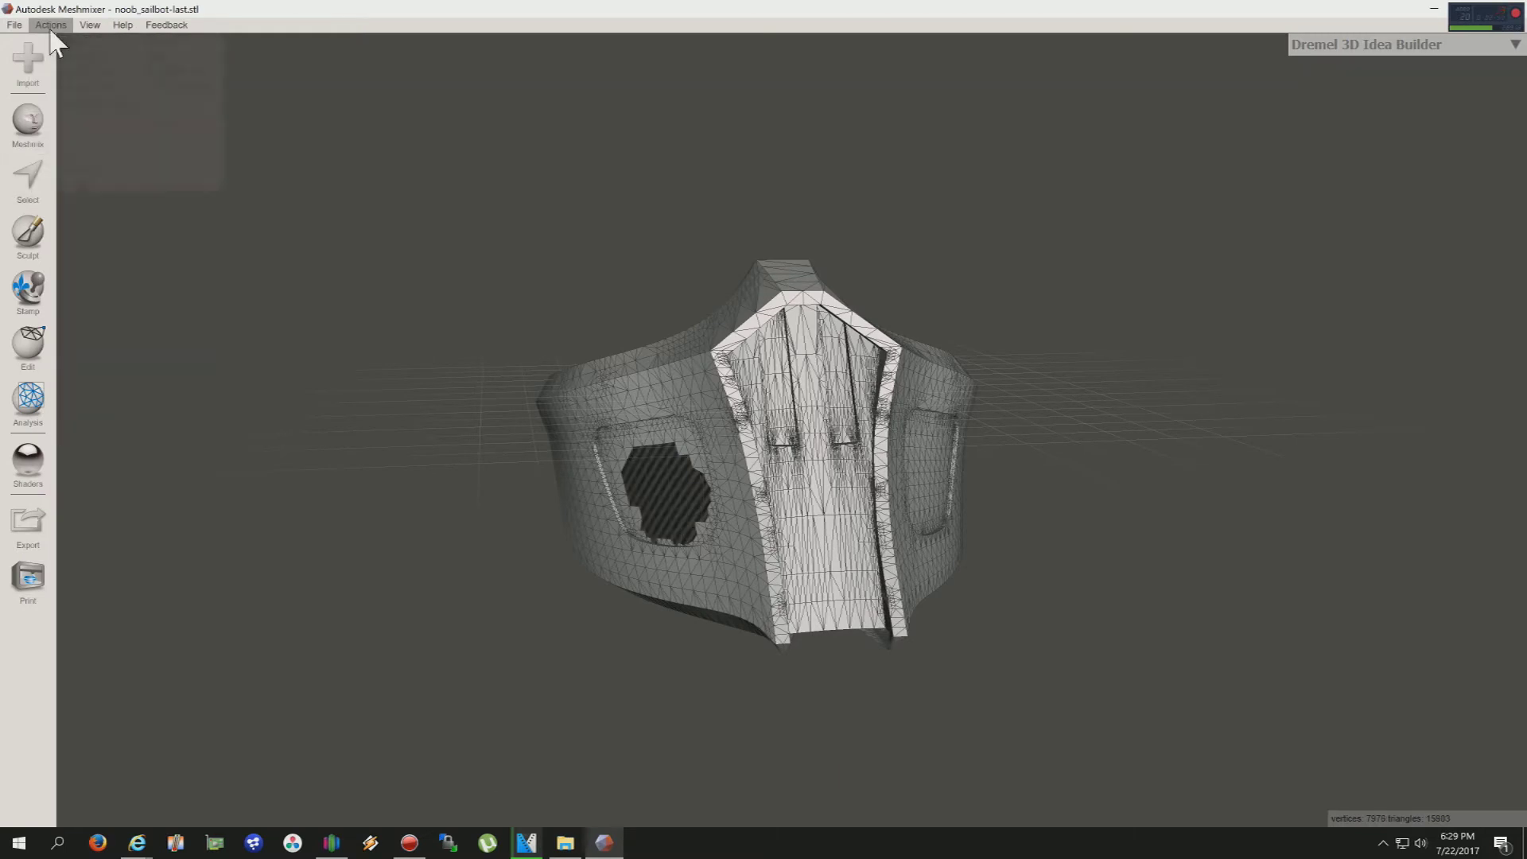
{"action": "left_click", "coordinate": [50, 44]}
{"action": "left_click", "coordinate": [50, 25]}
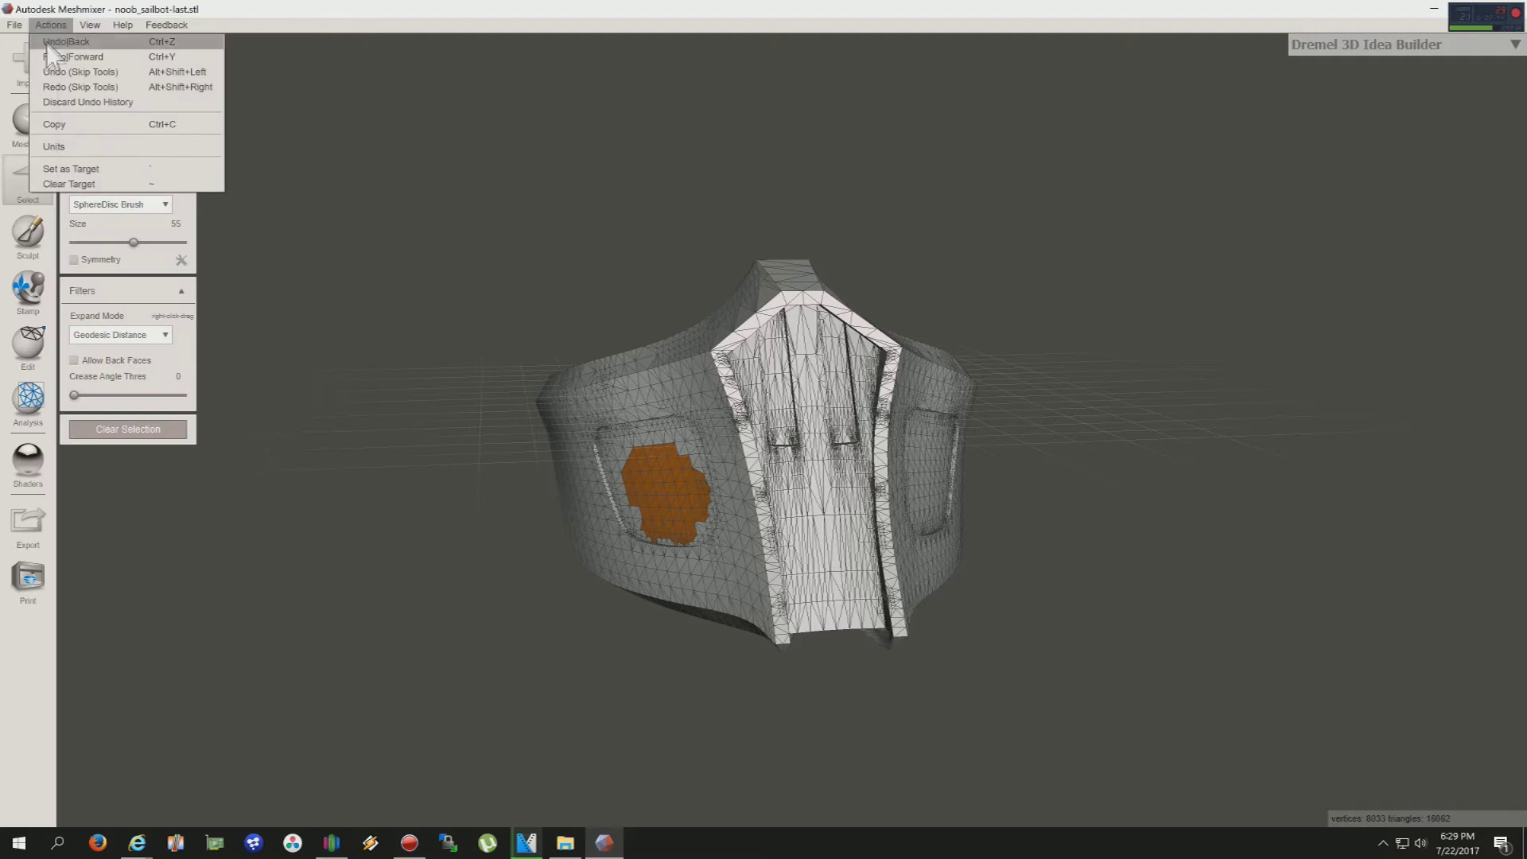
{"action": "left_click", "coordinate": [50, 43]}
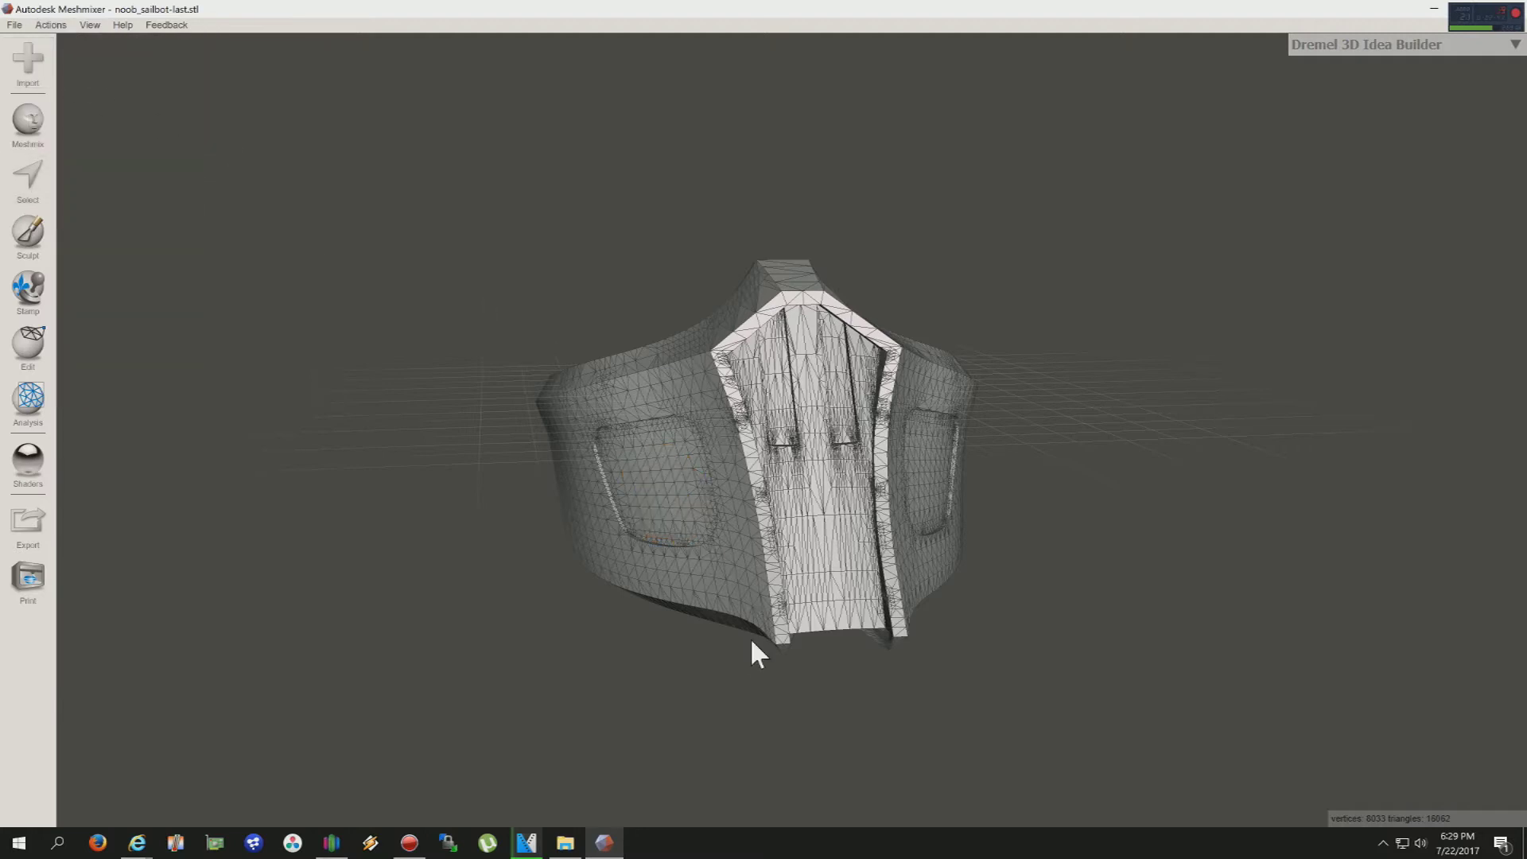
{"action": "right_click_drag", "start_coordinate": [753, 641], "coordinate": [705, 698]}
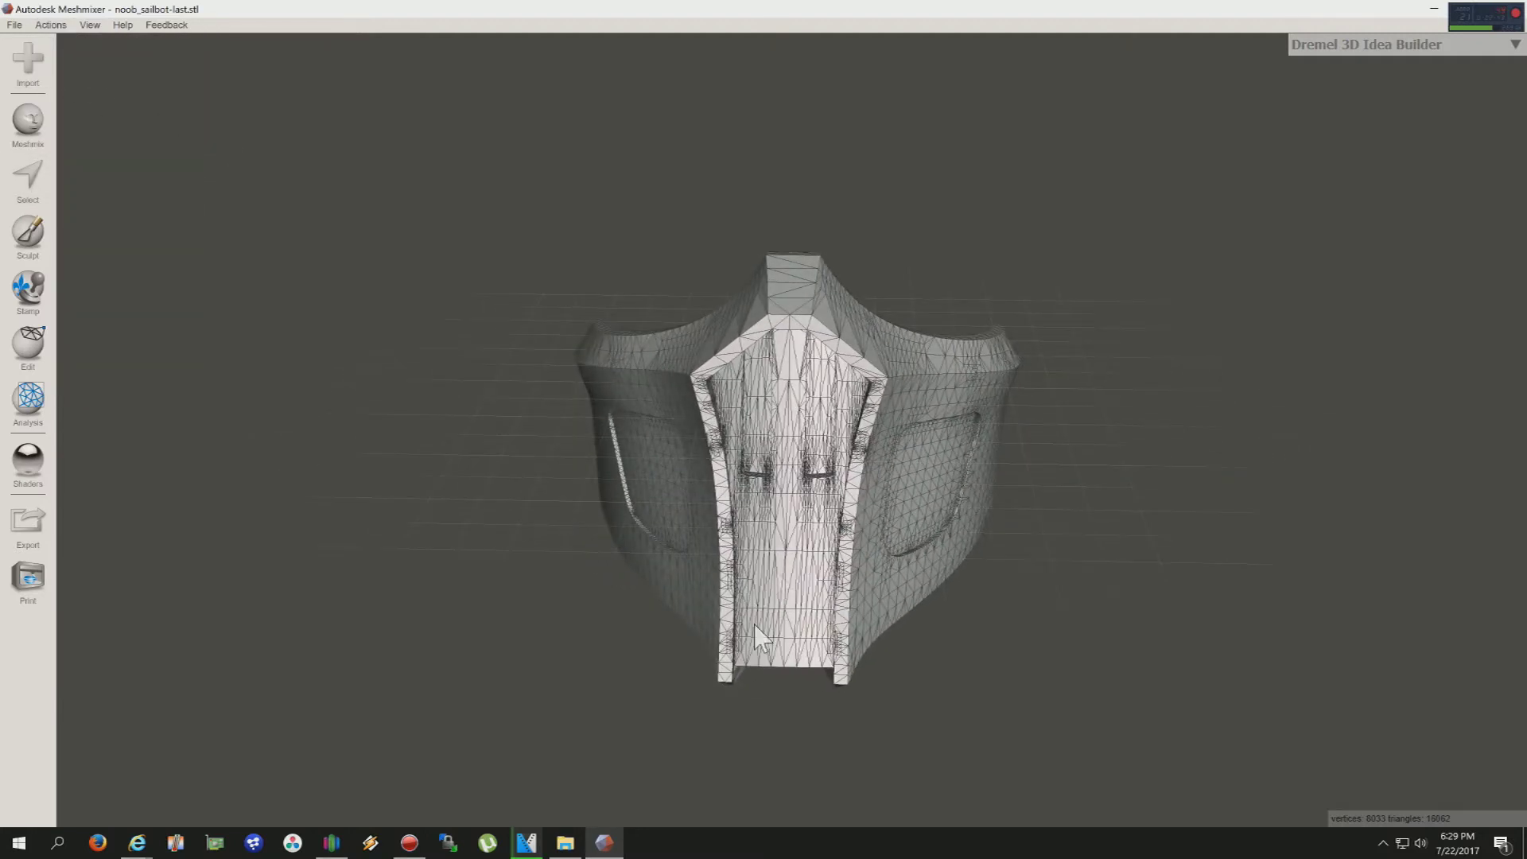
- Start a Plane Cut previewing Cut (Discard Half) with Remeshed Fill
{"action": "left_click", "coordinate": [56, 29]}
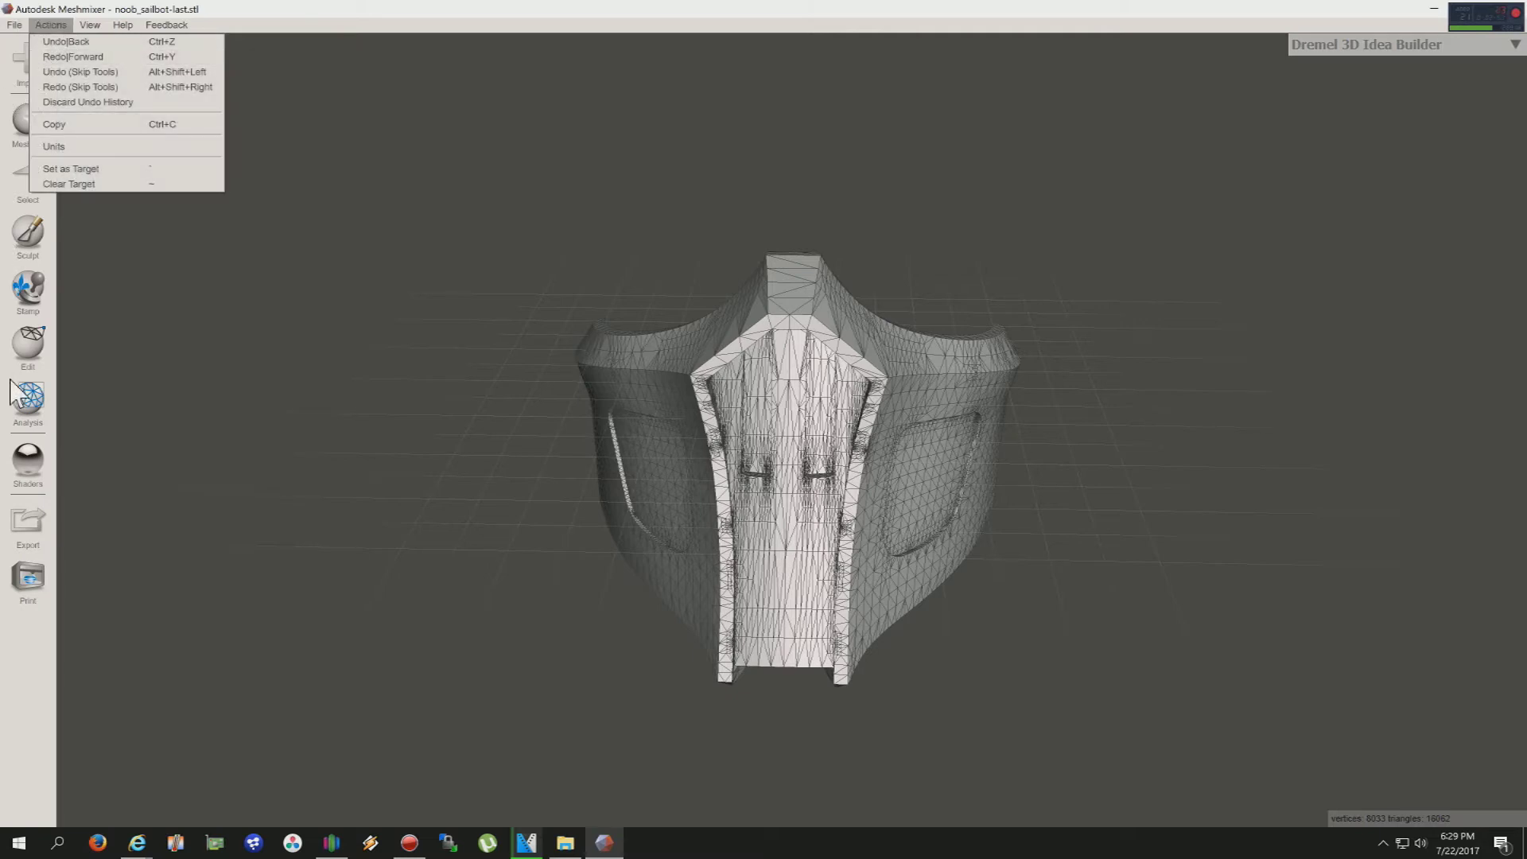
{"action": "left_click", "coordinate": [25, 348]}
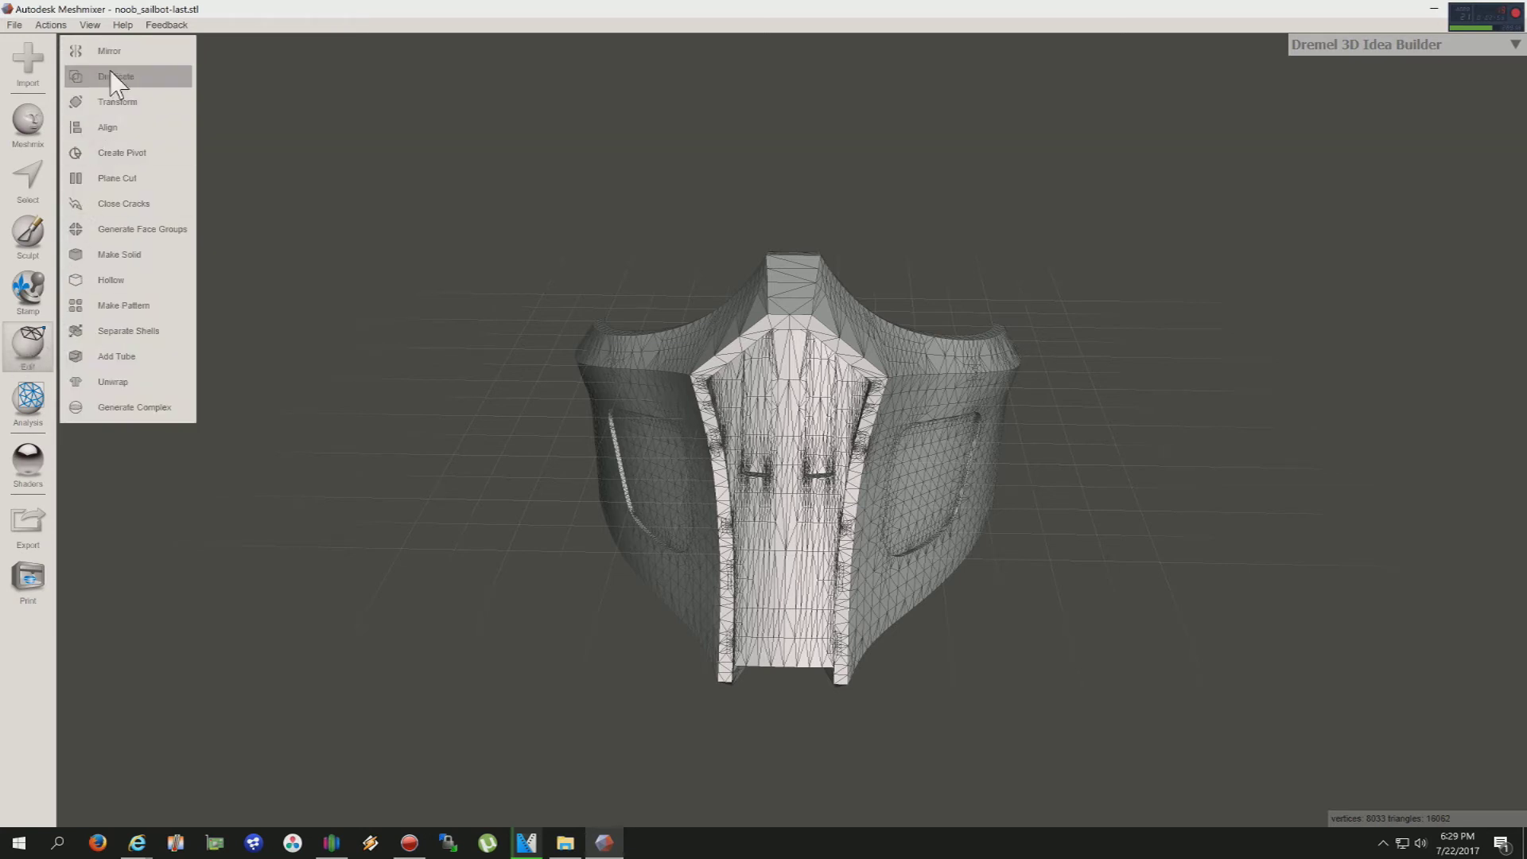
{"action": "left_click", "coordinate": [113, 178]}
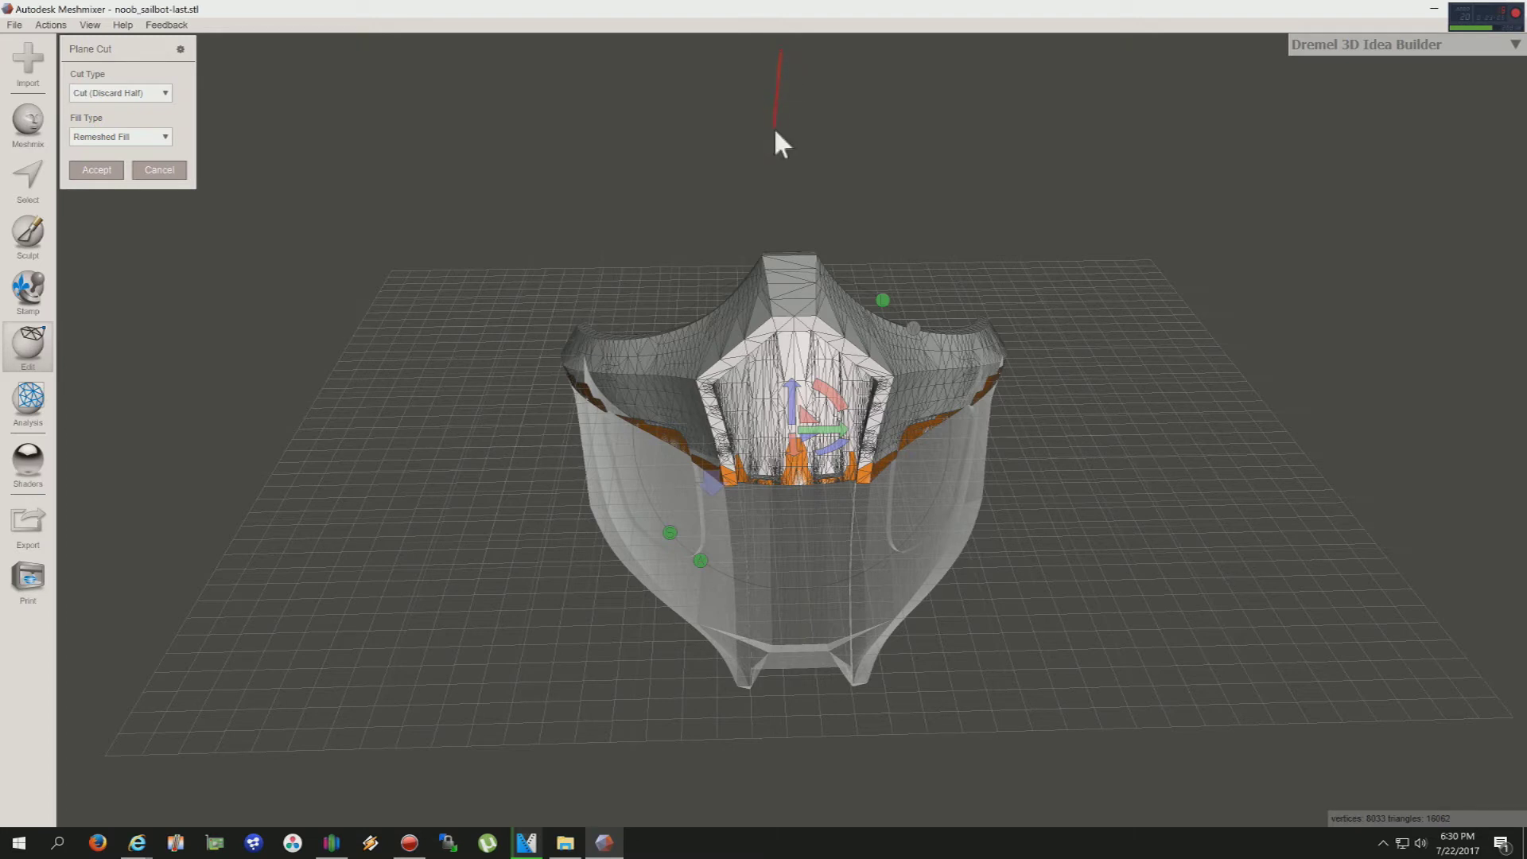
- Draw a vertical cut line through the model's centre and accept, keeping only the left half
{"action": "left_click_drag", "start_coordinate": [789, 216], "coordinate": [804, 797]}
{"action": "left_click_drag", "start_coordinate": [807, 800], "coordinate": [806, 800]}
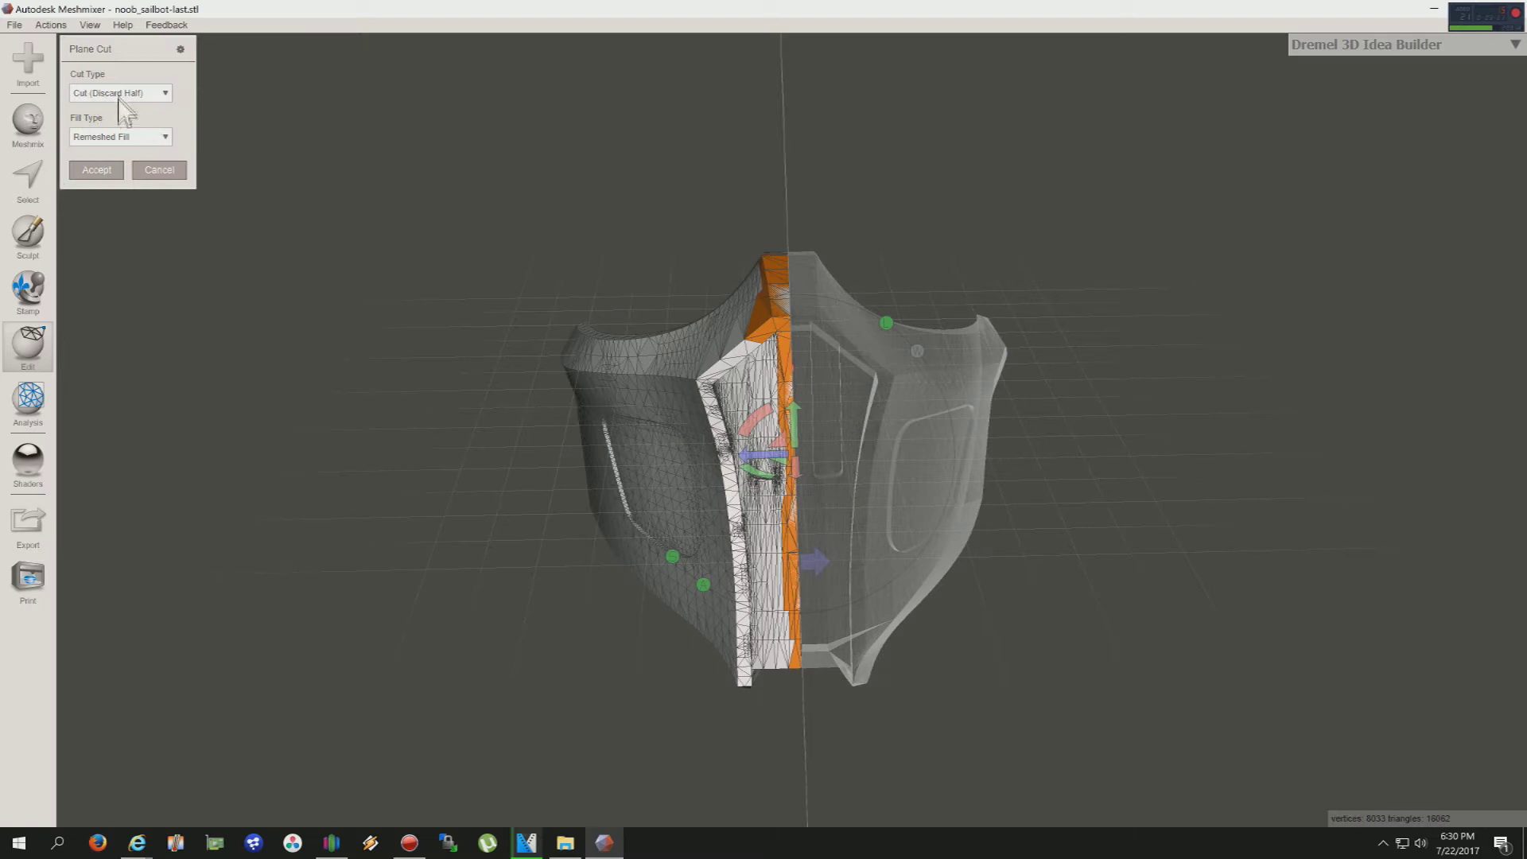
{"action": "left_click", "coordinate": [97, 171]}
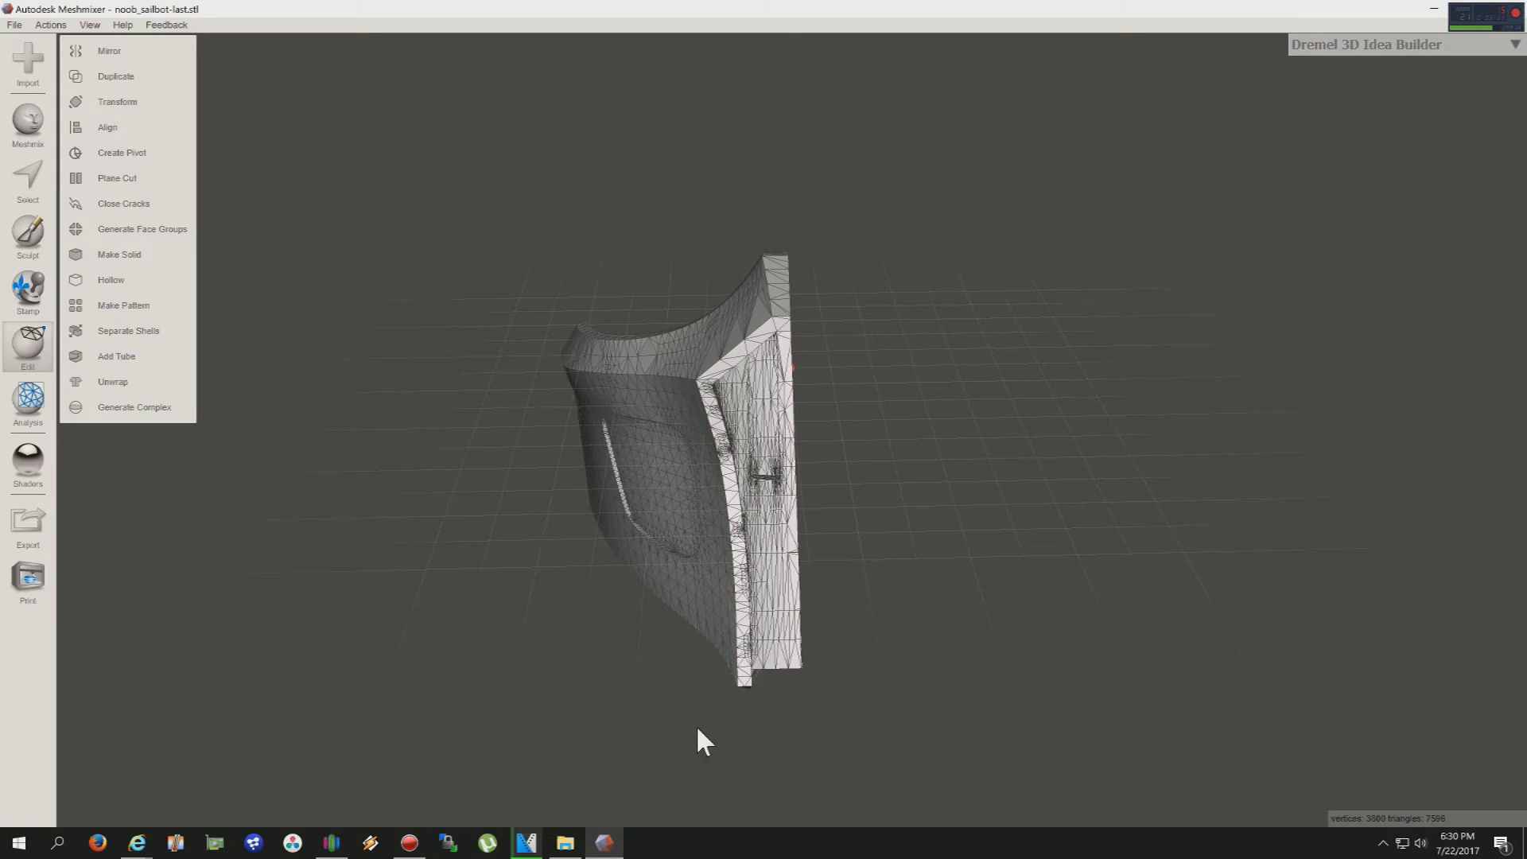
- Export the half mesh as STL, choosing New folder (7) as the save location
{"action": "left_click", "coordinate": [14, 24]}
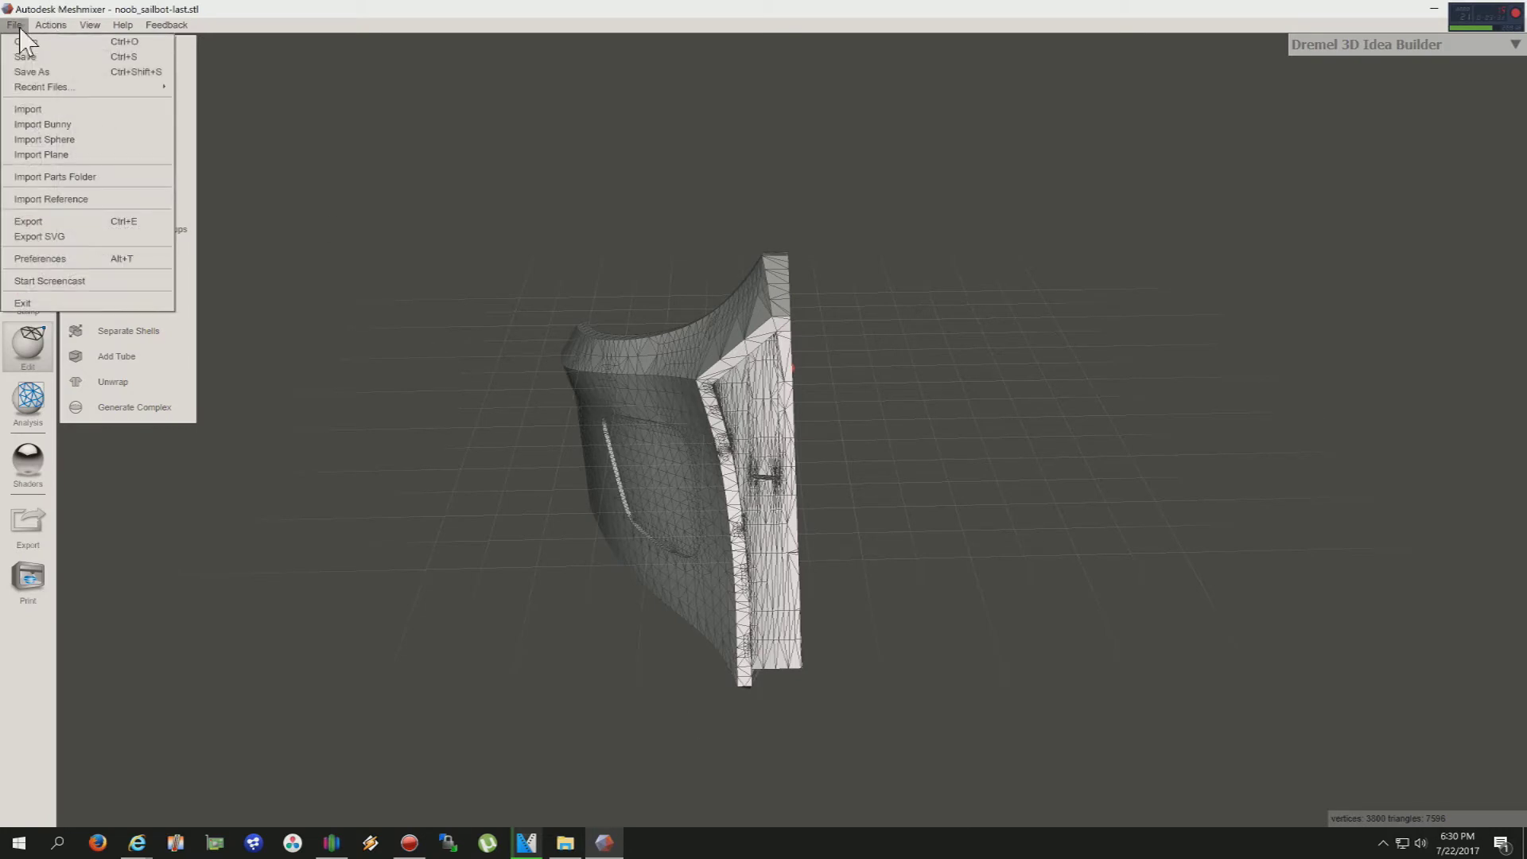
{"action": "left_click", "coordinate": [28, 223]}
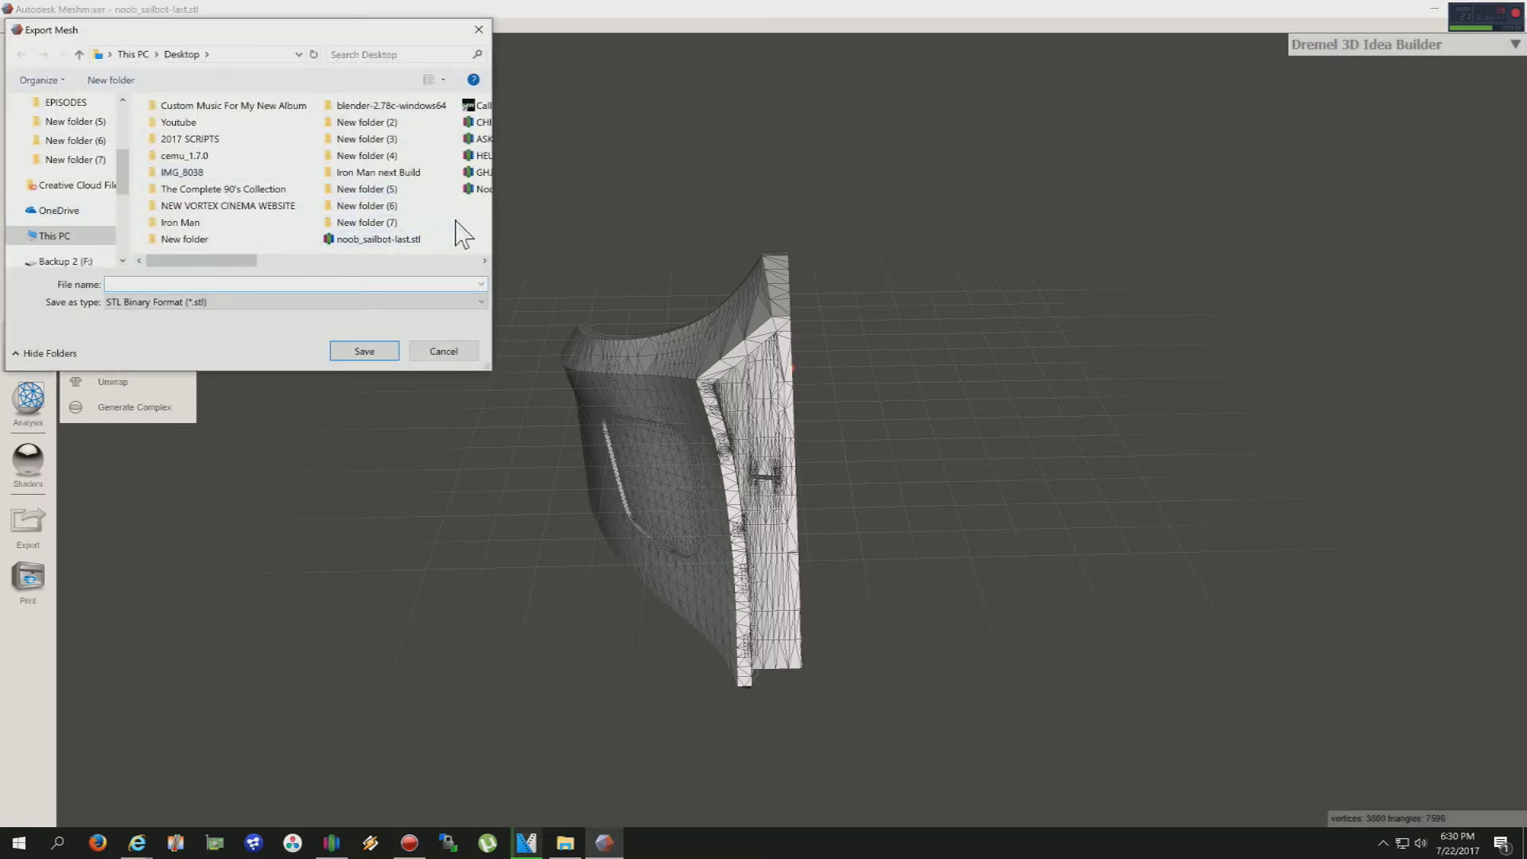
{"action": "left_click", "coordinate": [566, 845]}
{"action": "left_click", "coordinate": [565, 845]}
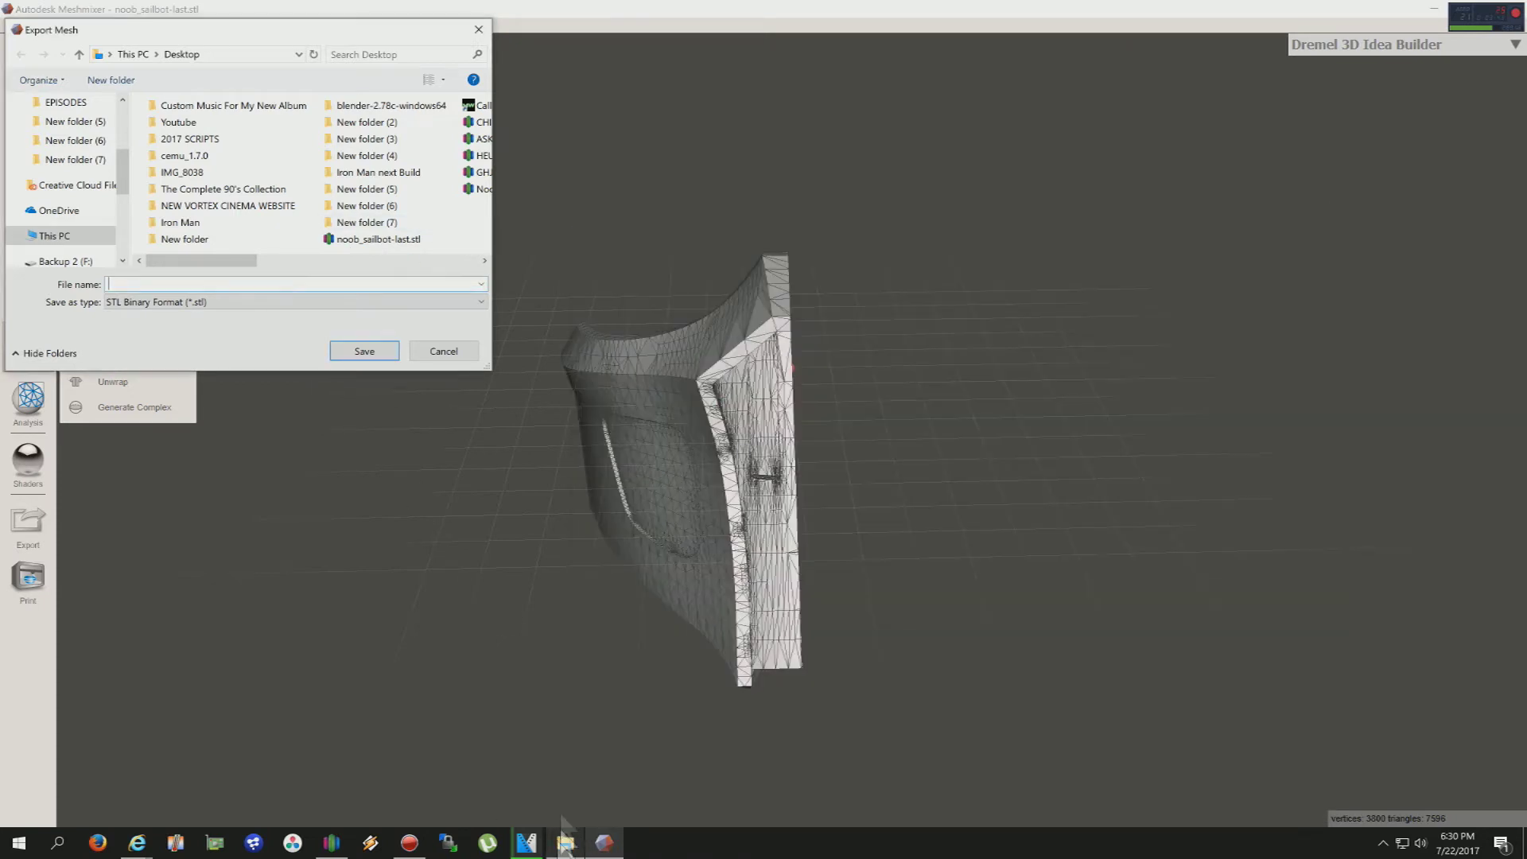
{"action": "double_click", "coordinate": [361, 224]}
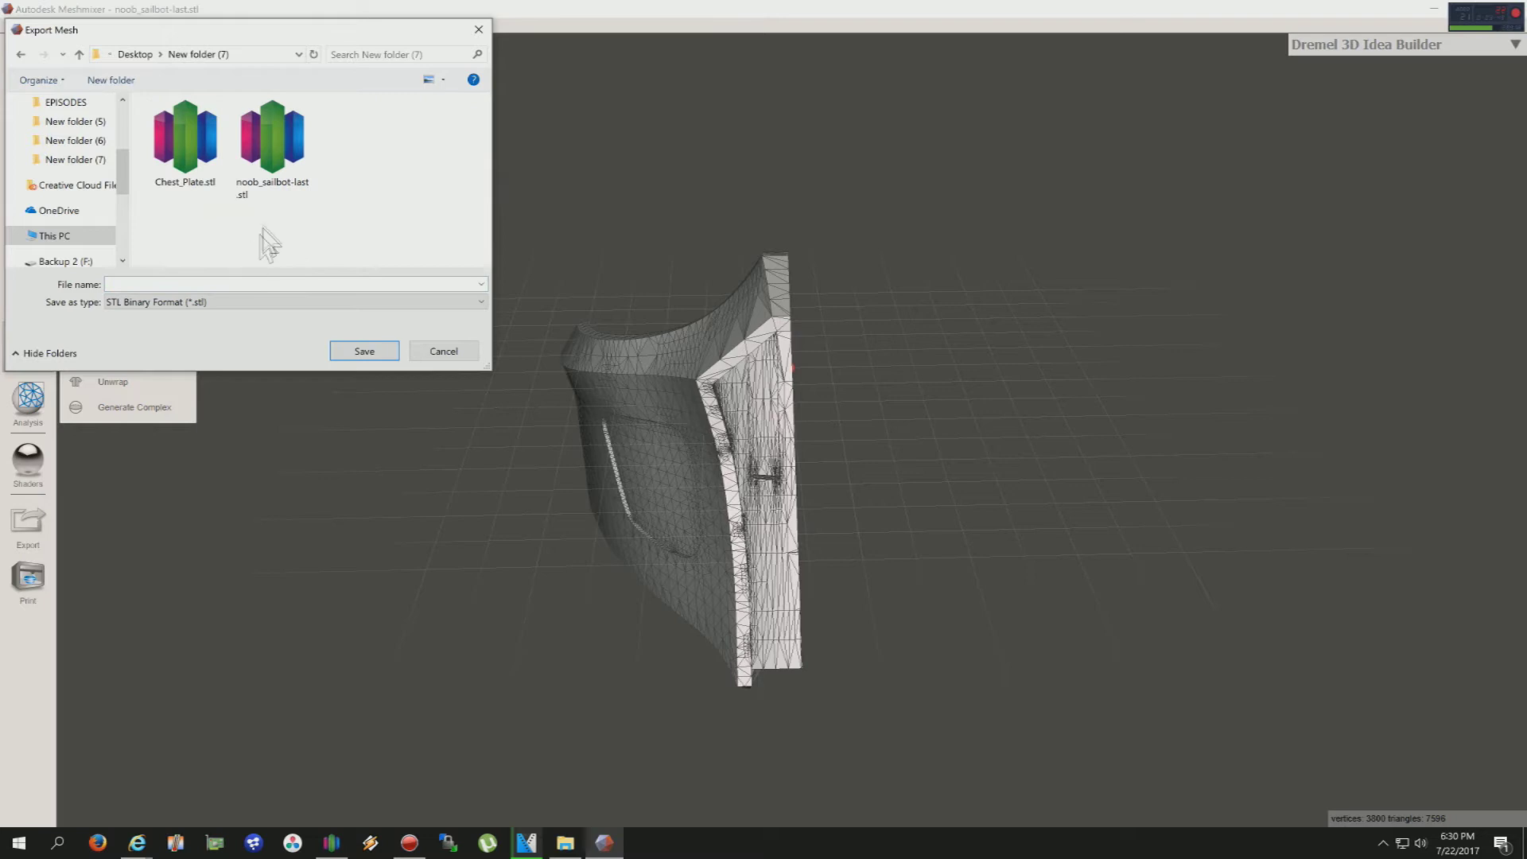
- Save it as noob_sailbota-last.stl by inserting 'a' into the existing file name
{"action": "left_click", "coordinate": [265, 185]}
{"action": "key", "text": "Tab"}
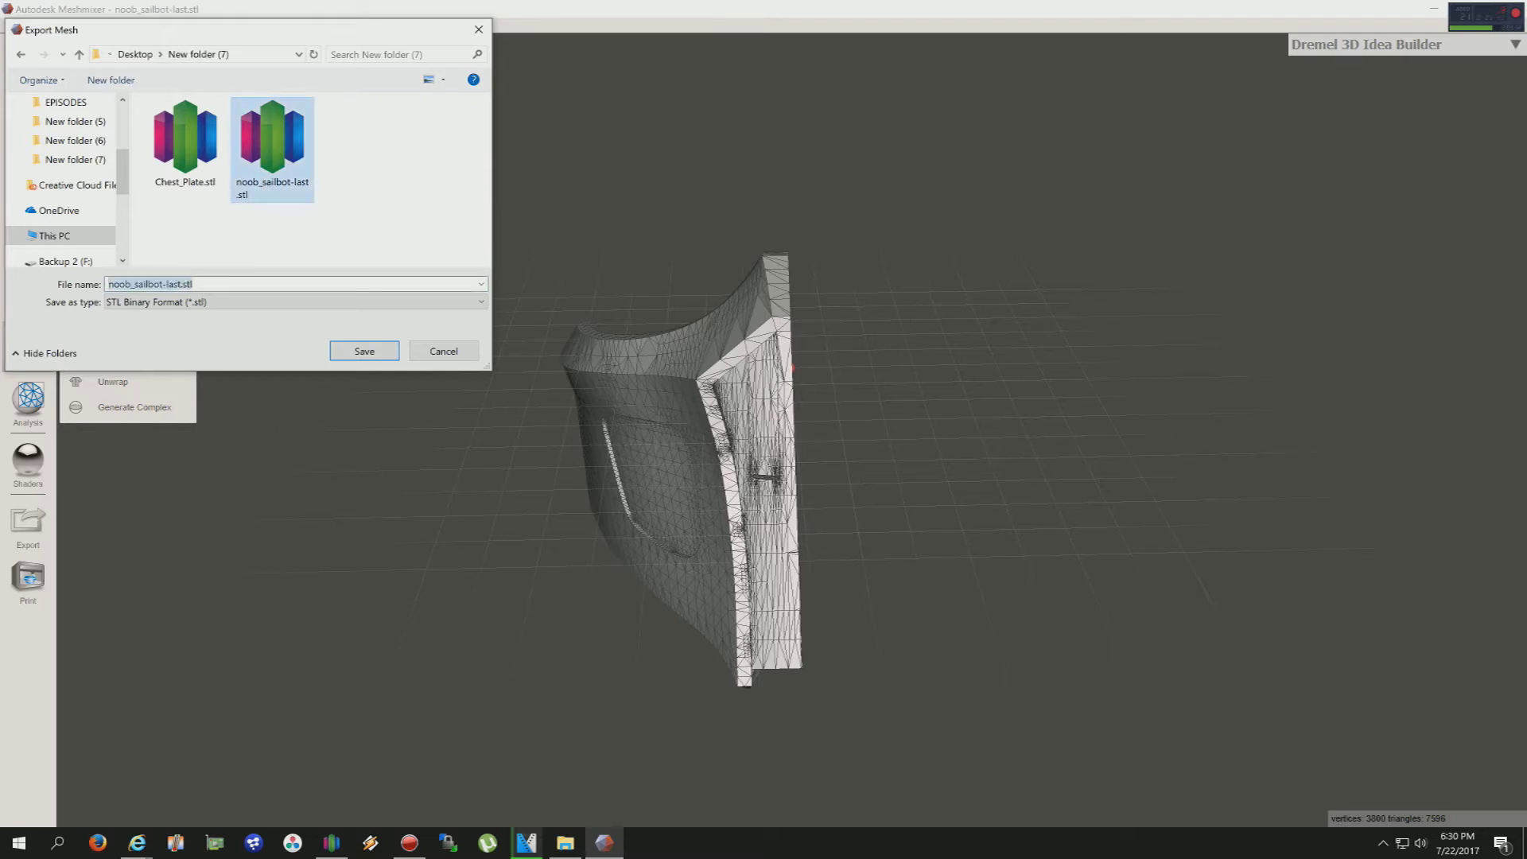
{"action": "key", "text": "shift+Left"}
{"action": "key", "text": "shift+Left"}
{"action": "key", "text": "shift+Left"}
{"action": "key", "text": "shift+Left"}
{"action": "key", "text": "shift+Left"}
{"action": "key", "text": "shift+Left"}
{"action": "key", "text": "shift+Left"}
{"action": "key", "text": "shift+Left"}
{"action": "key", "text": "Right"}
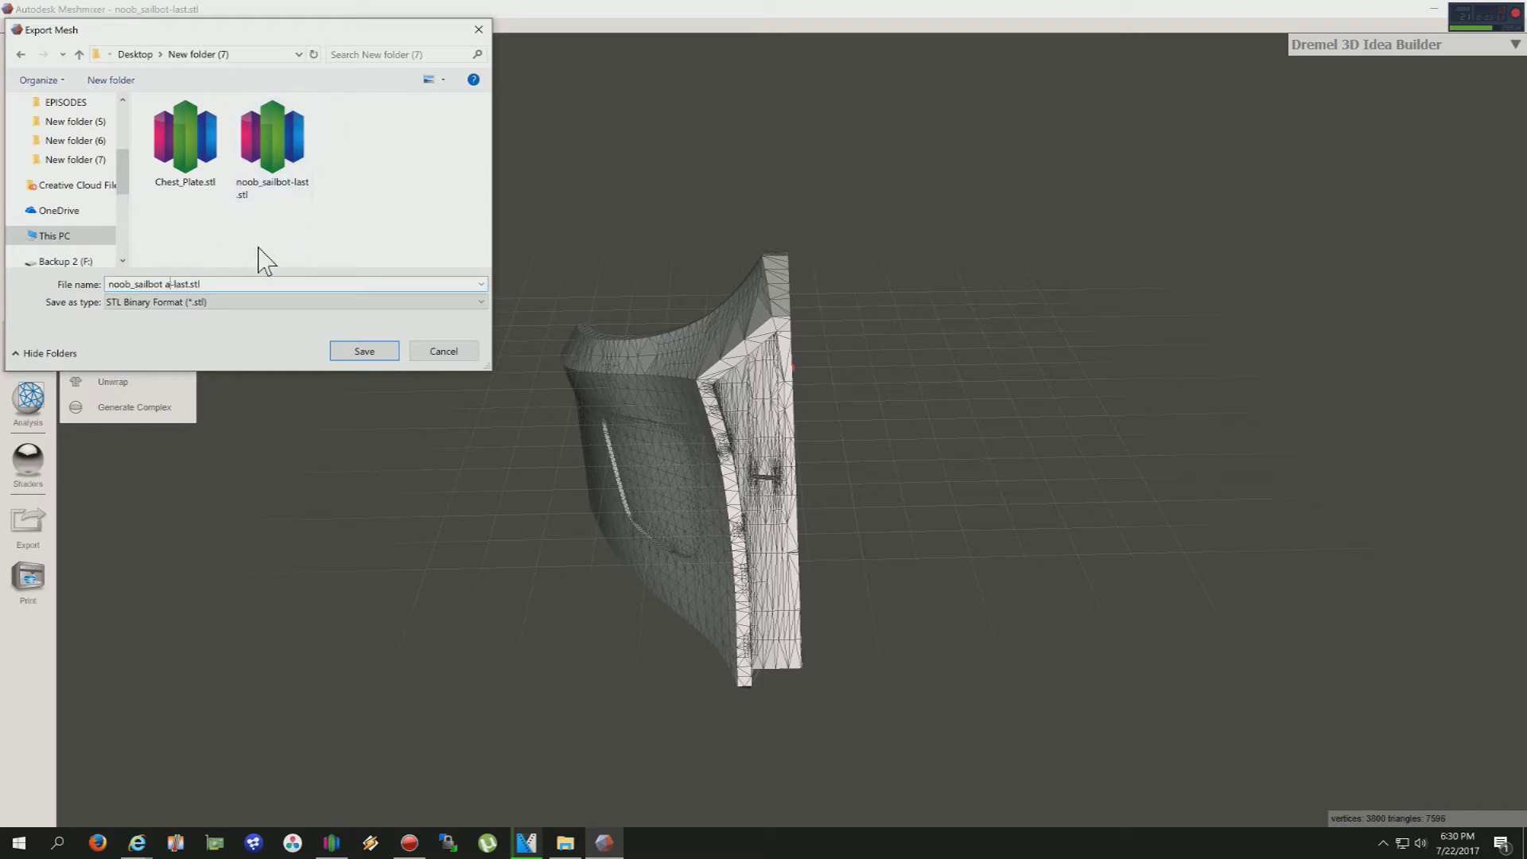
{"action": "left_click", "coordinate": [381, 350]}
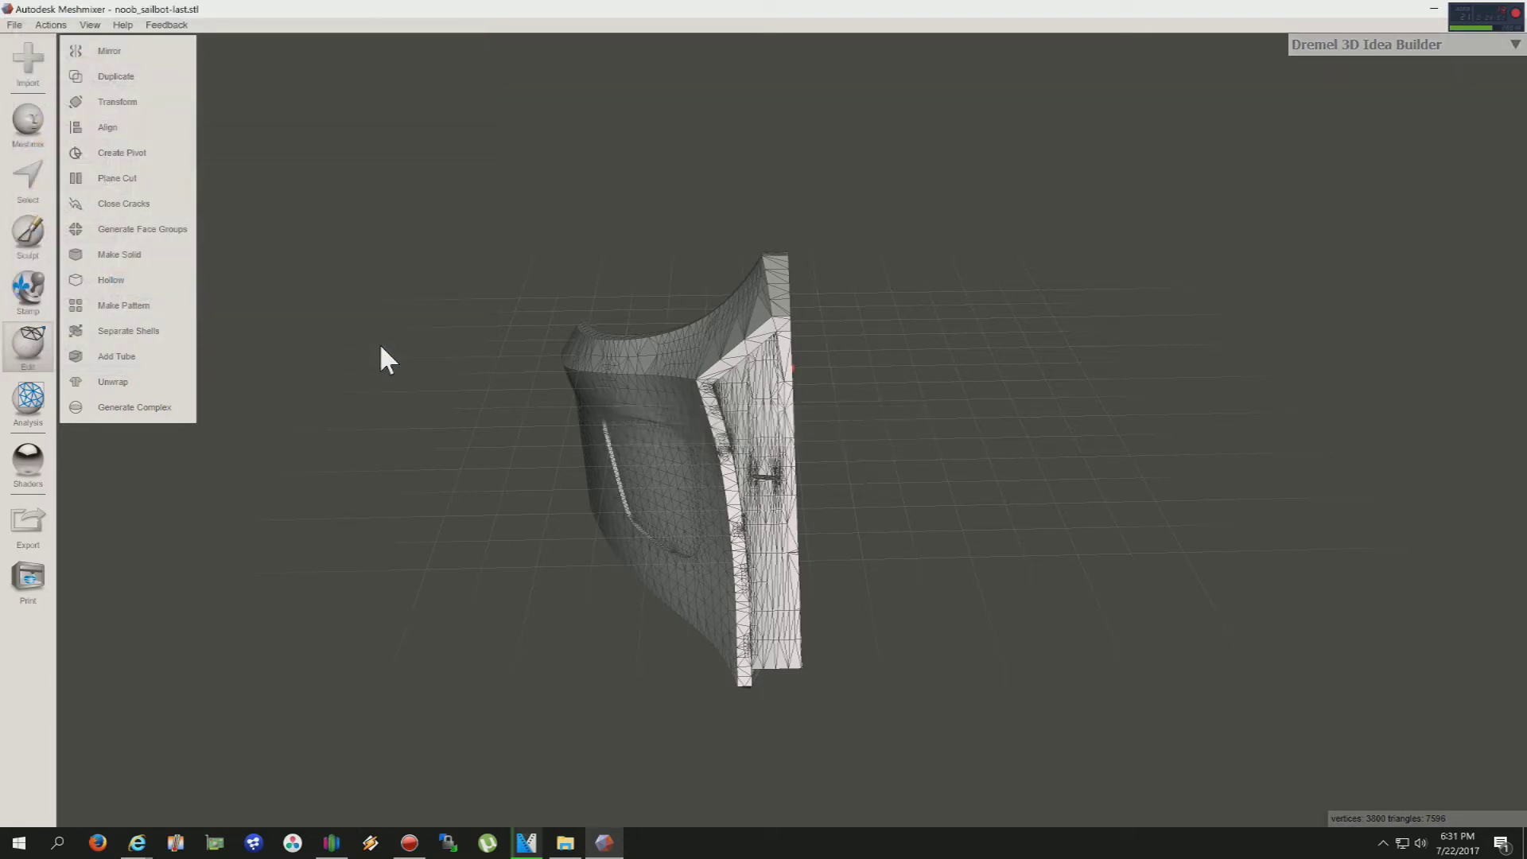
- Undo the middle plane cut, flip its normal, and reapply it to keep the right half
{"action": "left_click", "coordinate": [48, 25]}
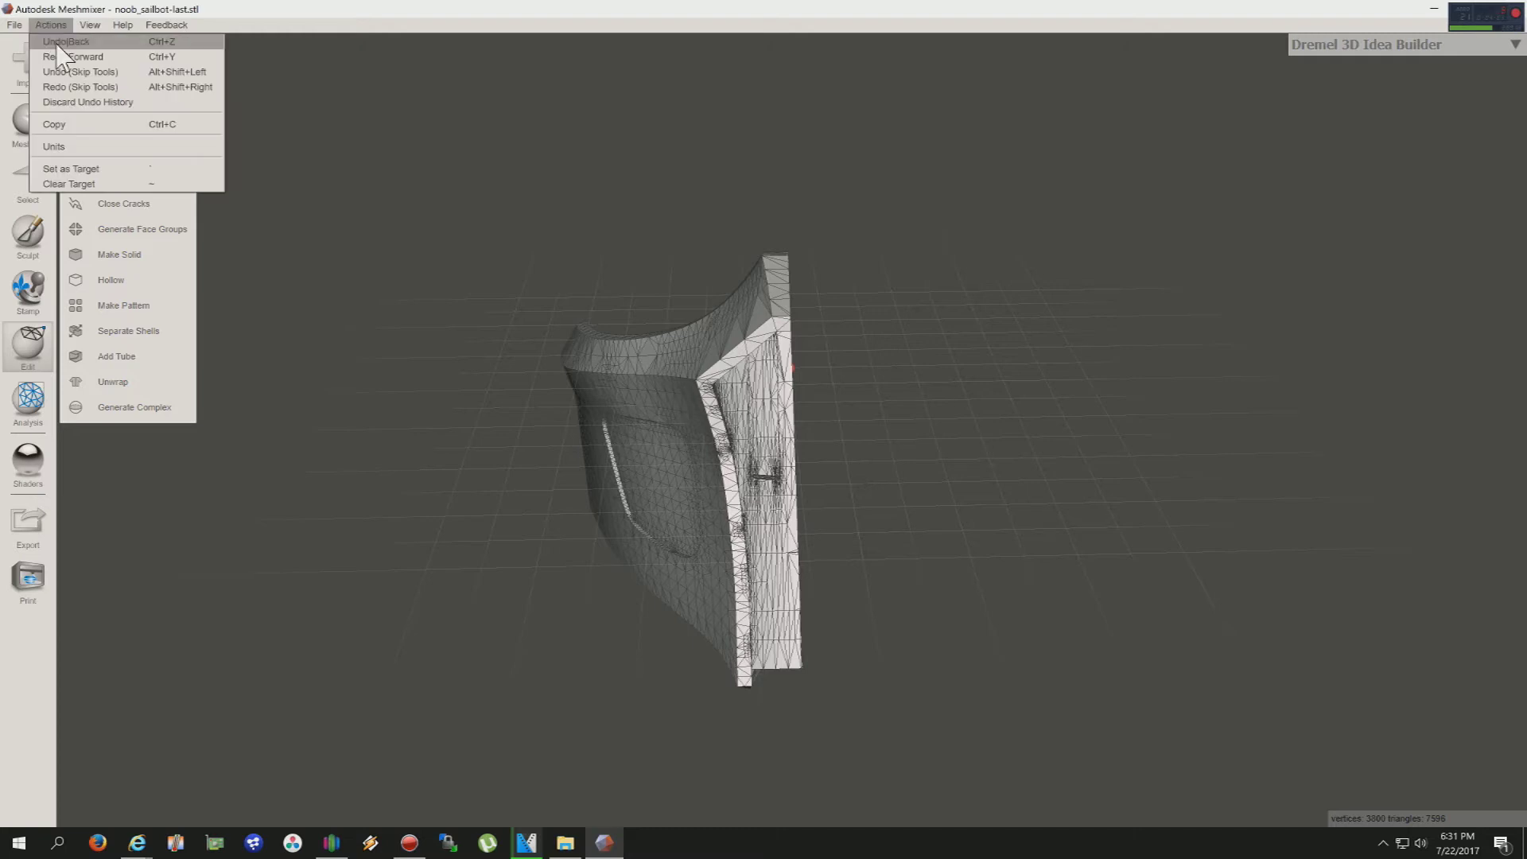
{"action": "left_click", "coordinate": [57, 44]}
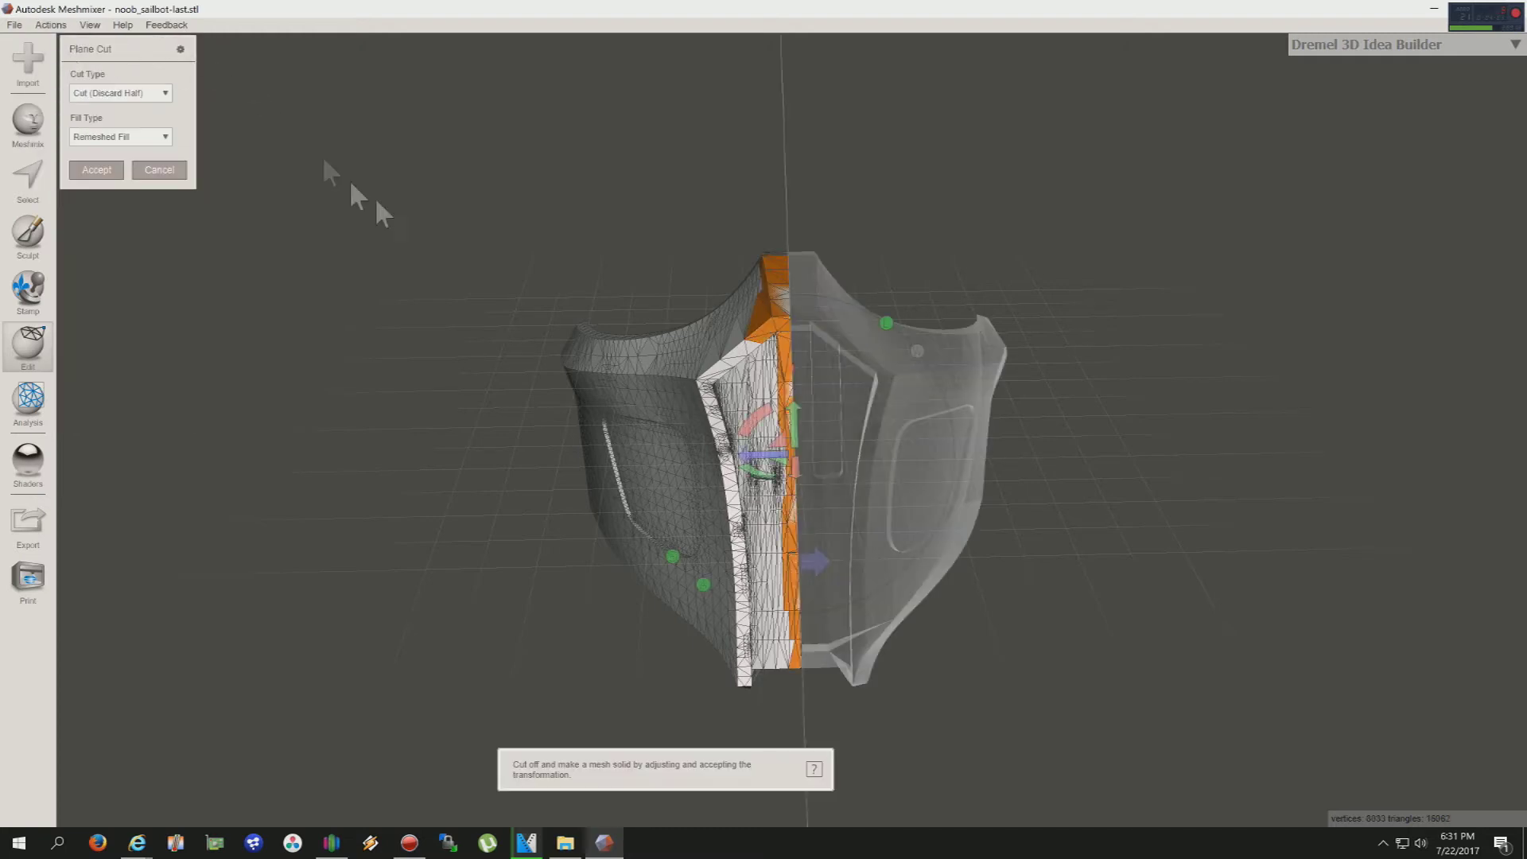
{"action": "left_click", "coordinate": [816, 561]}
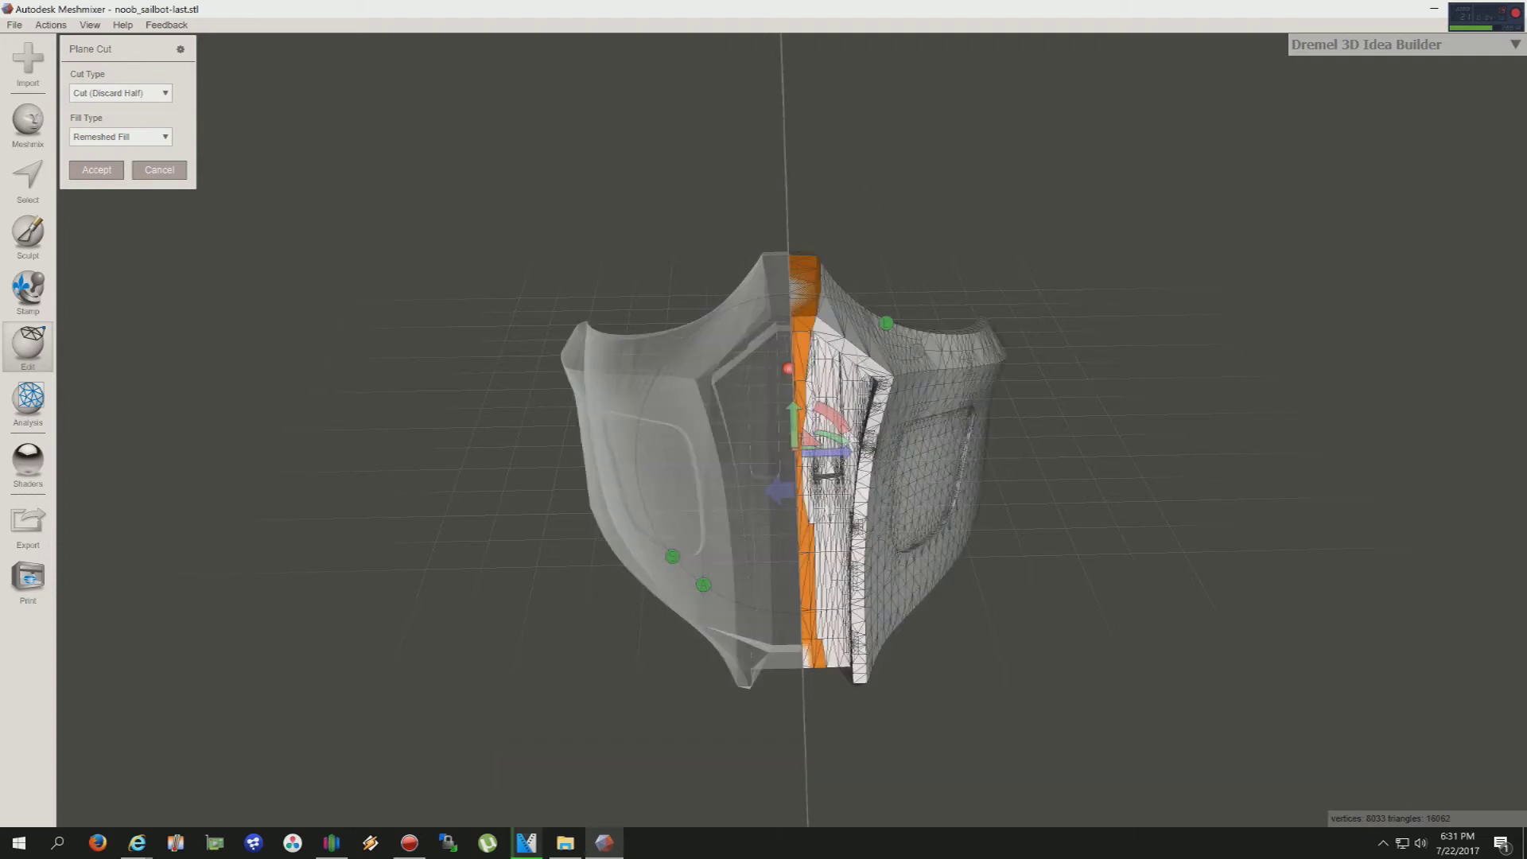
{"action": "left_click", "coordinate": [96, 170]}
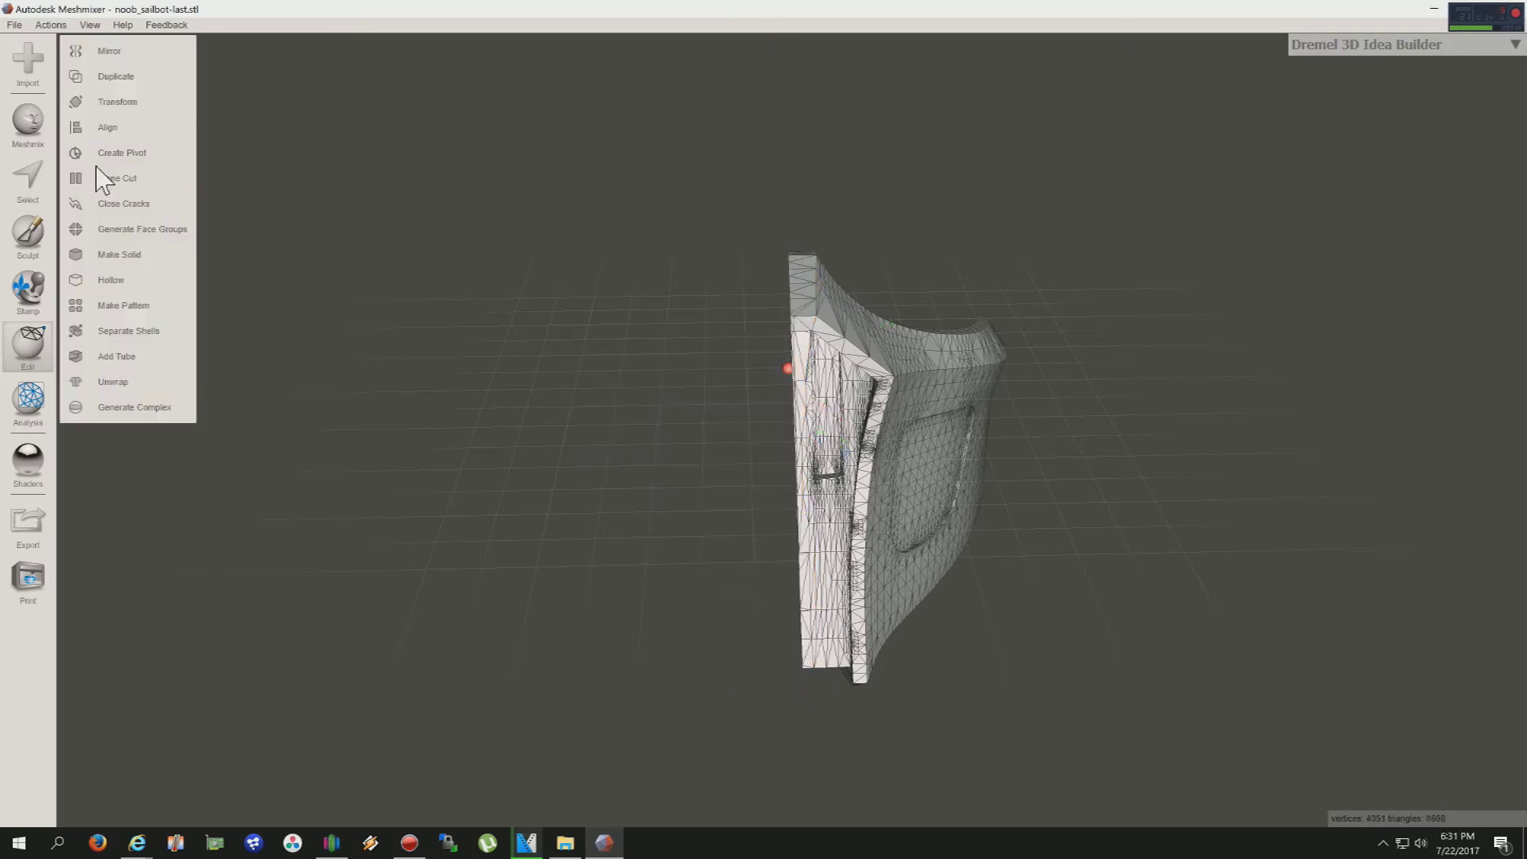
{"action": "left_click", "coordinate": [50, 24]}
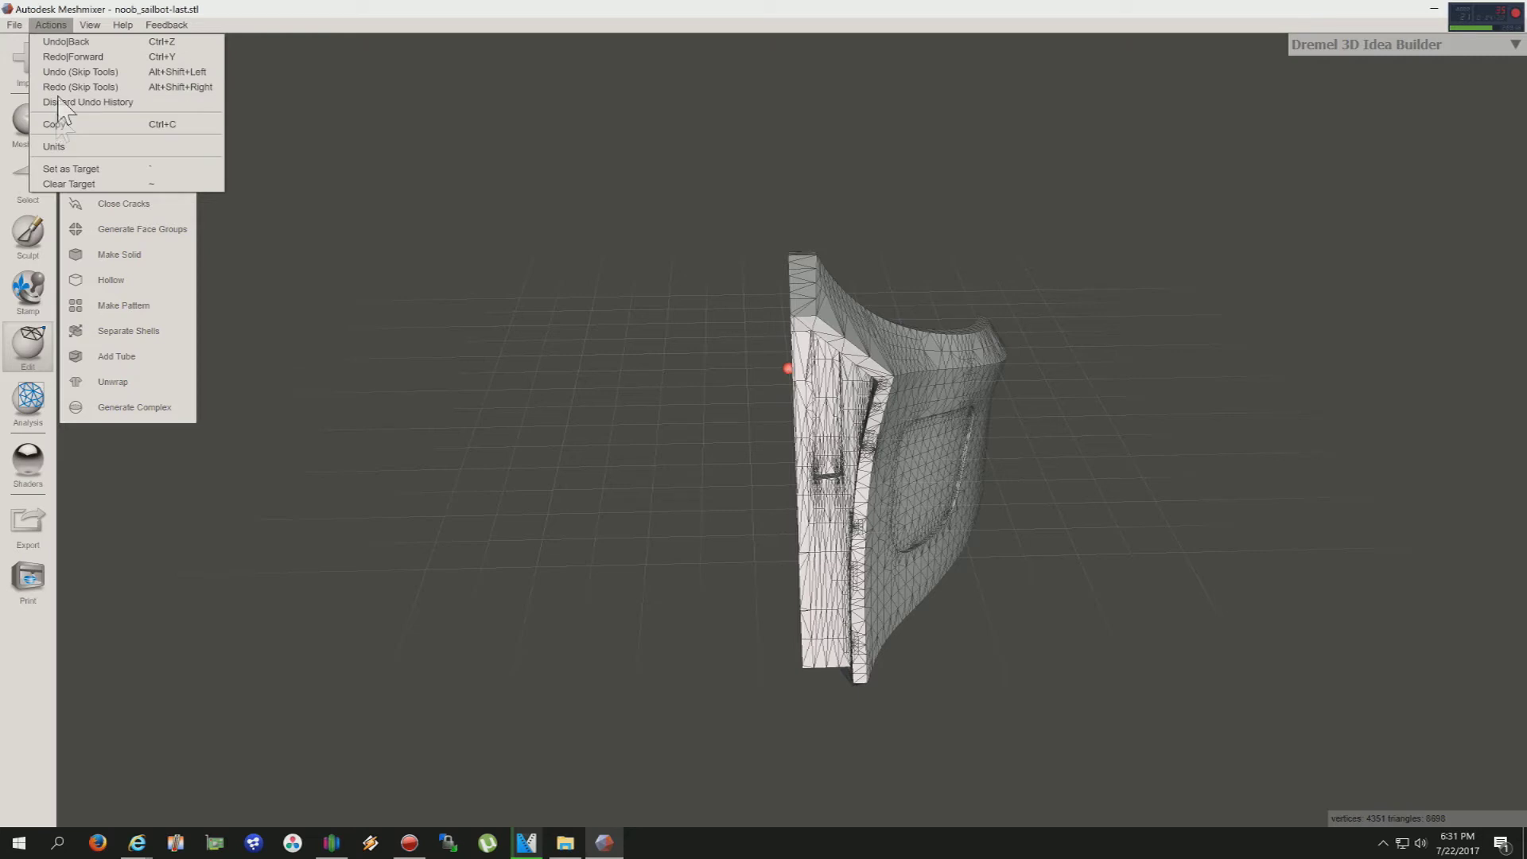
{"action": "mouse_move", "coordinate": [14, 25]}
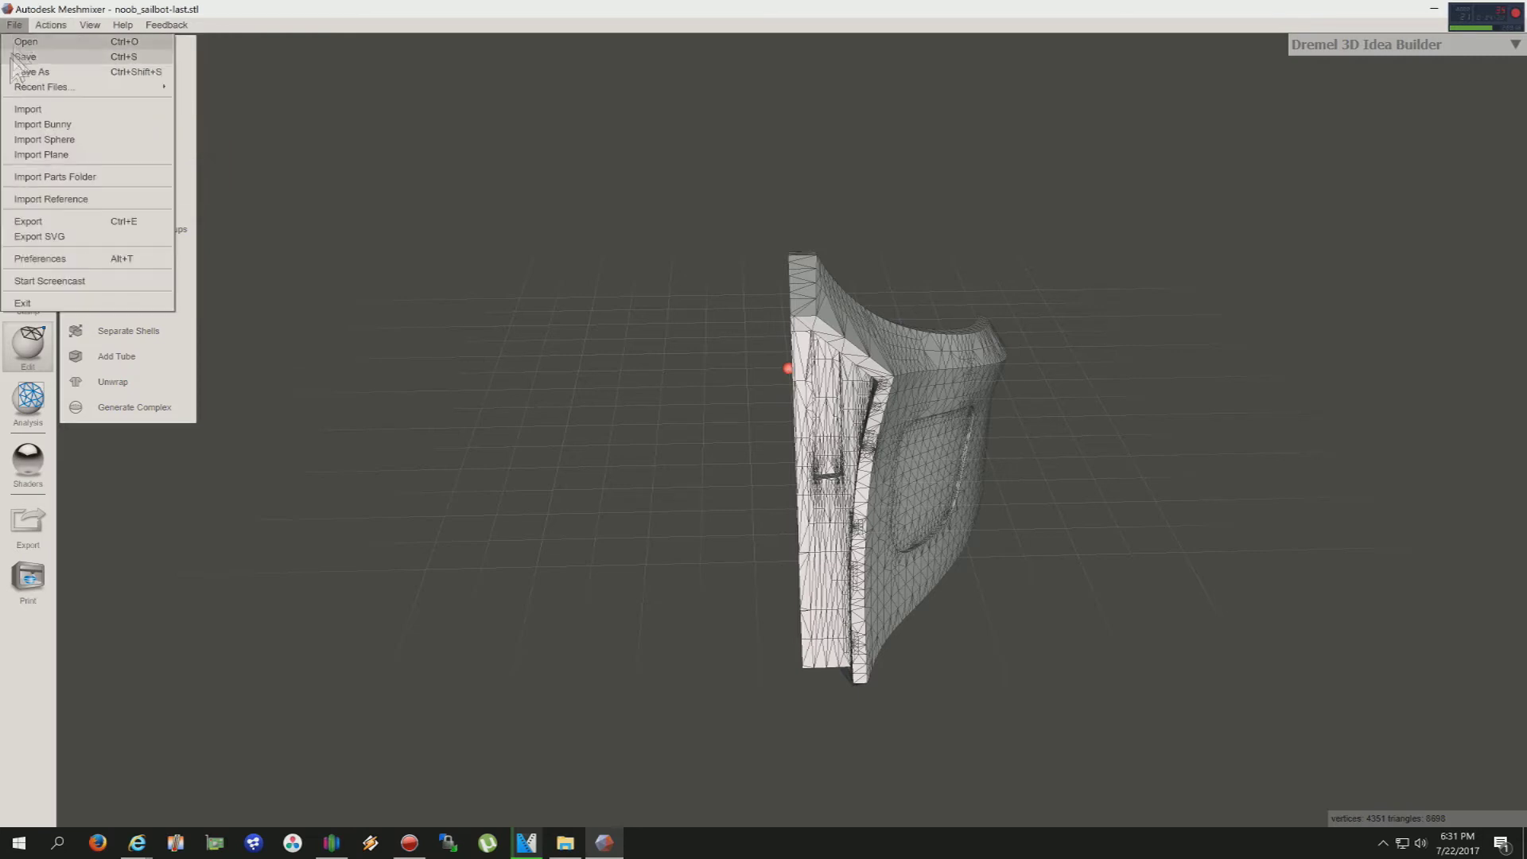
- Export the right half as STL Binary named 'noob_sailbot b-last.stl' into New folder (7)
{"action": "left_click", "coordinate": [29, 222]}
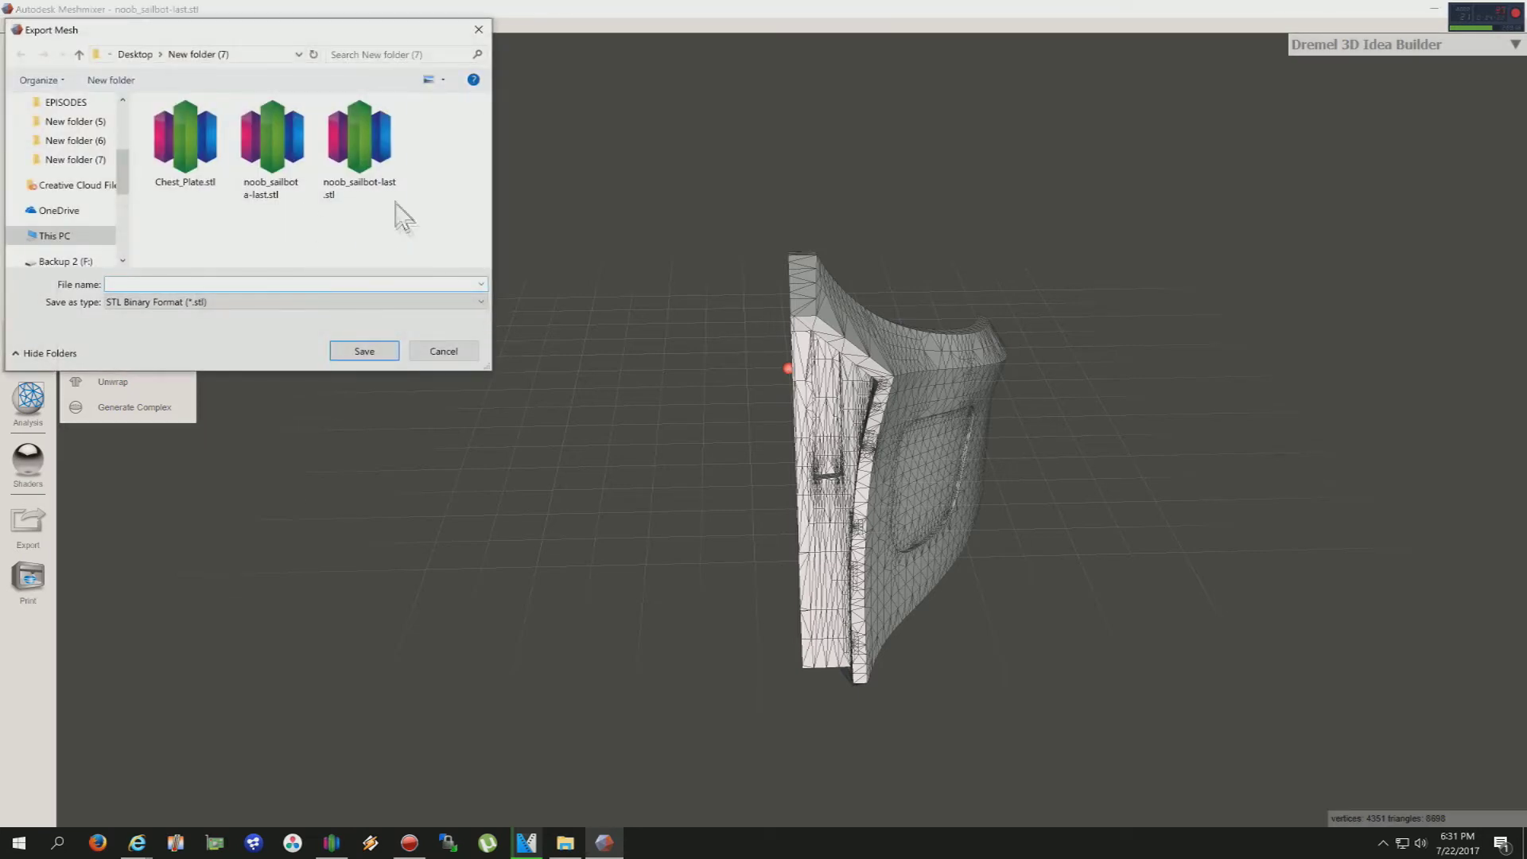
{"action": "left_click", "coordinate": [398, 208]}
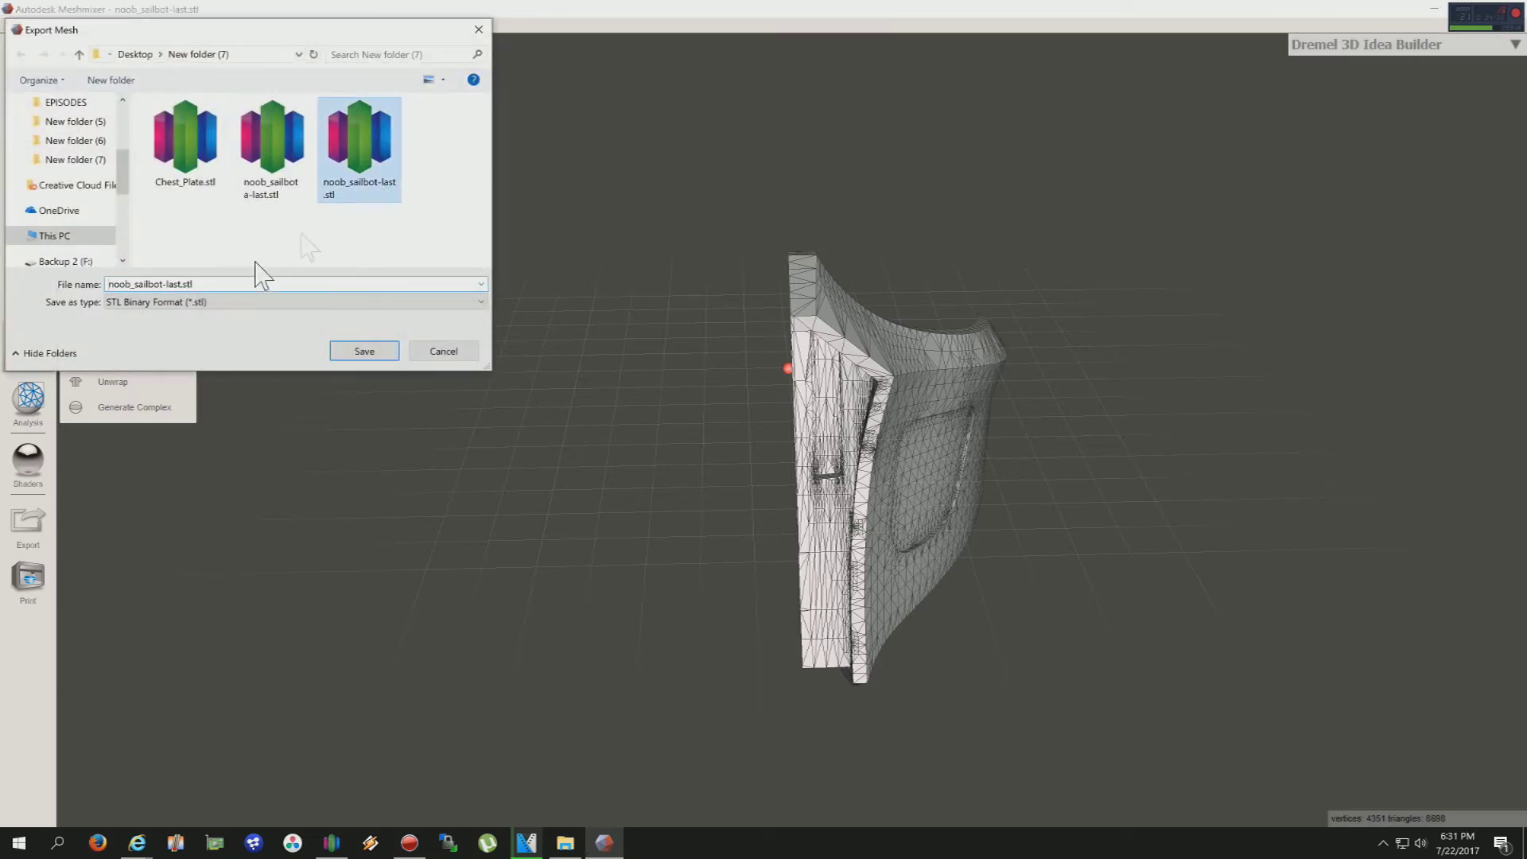
{"action": "left_click", "coordinate": [270, 171]}
{"action": "left_click_drag", "start_coordinate": [199, 284], "coordinate": [108, 284]}
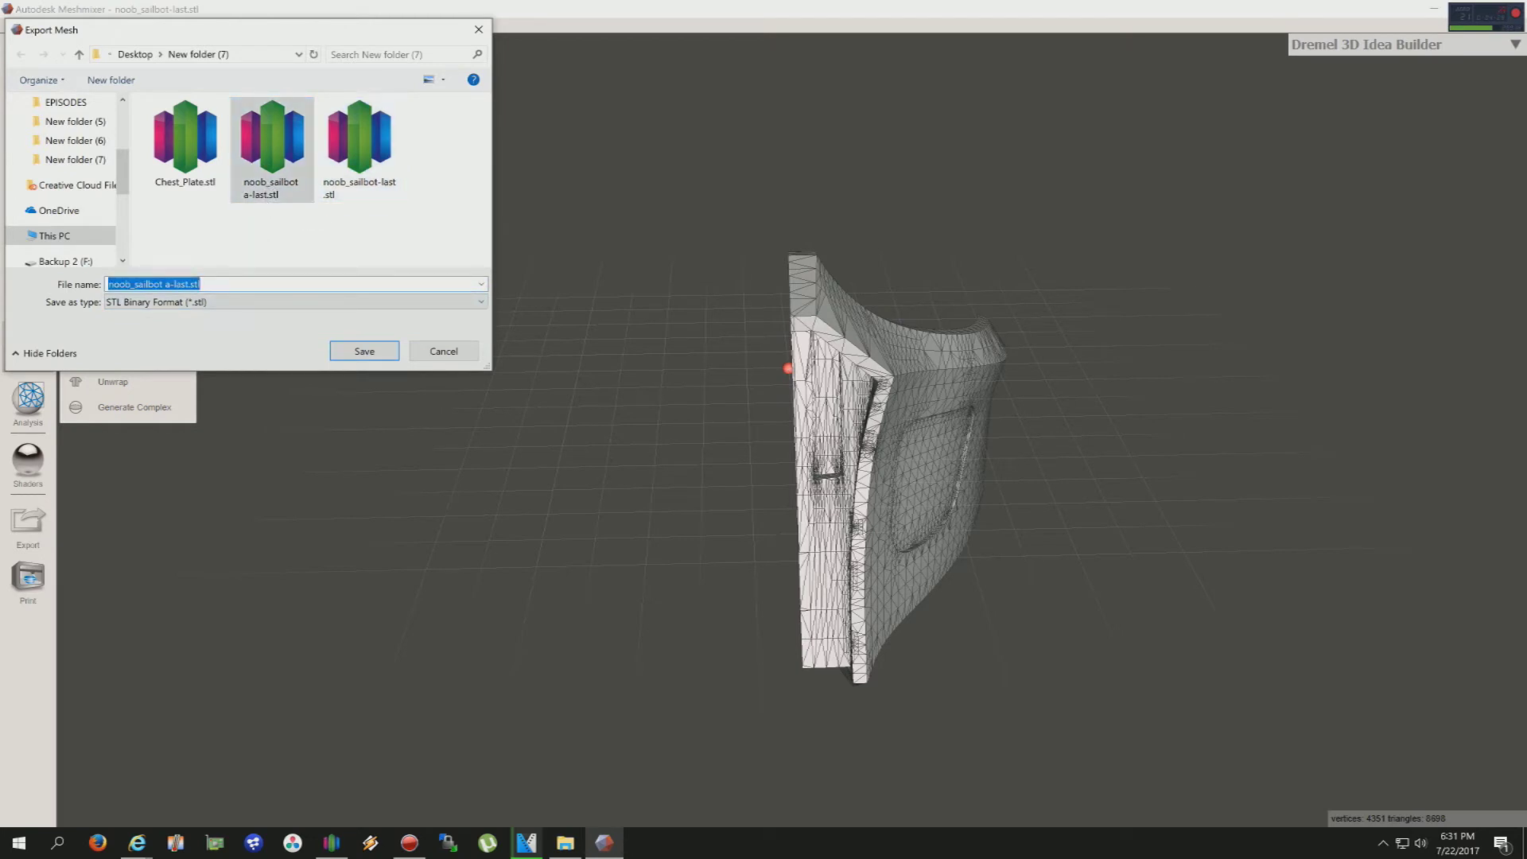
{"action": "left_click", "coordinate": [167, 284]}
{"action": "key", "text": "BackSpace"}
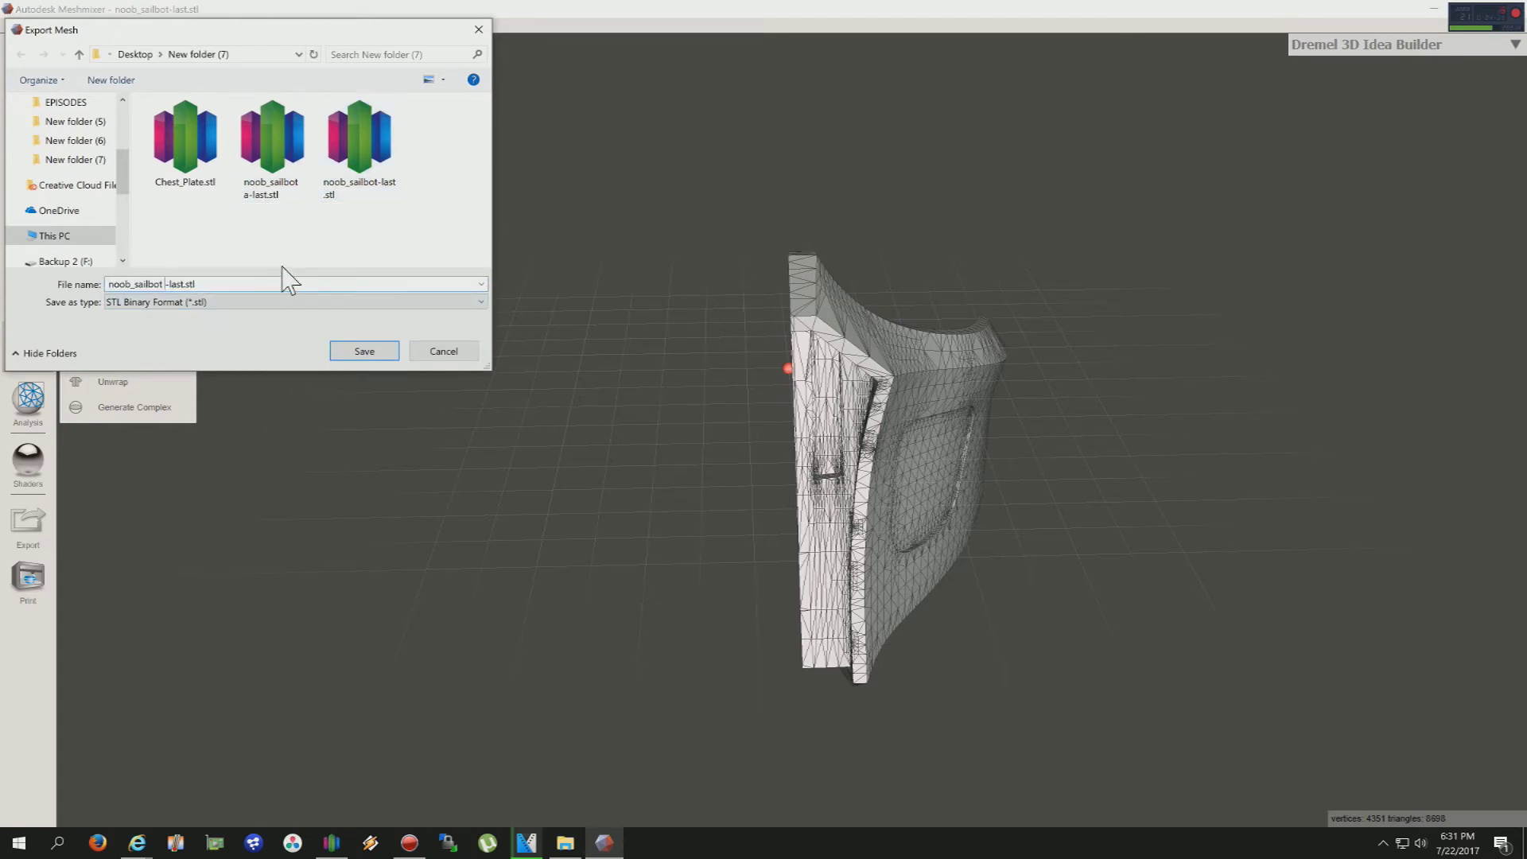
{"action": "left_click", "coordinate": [366, 351]}
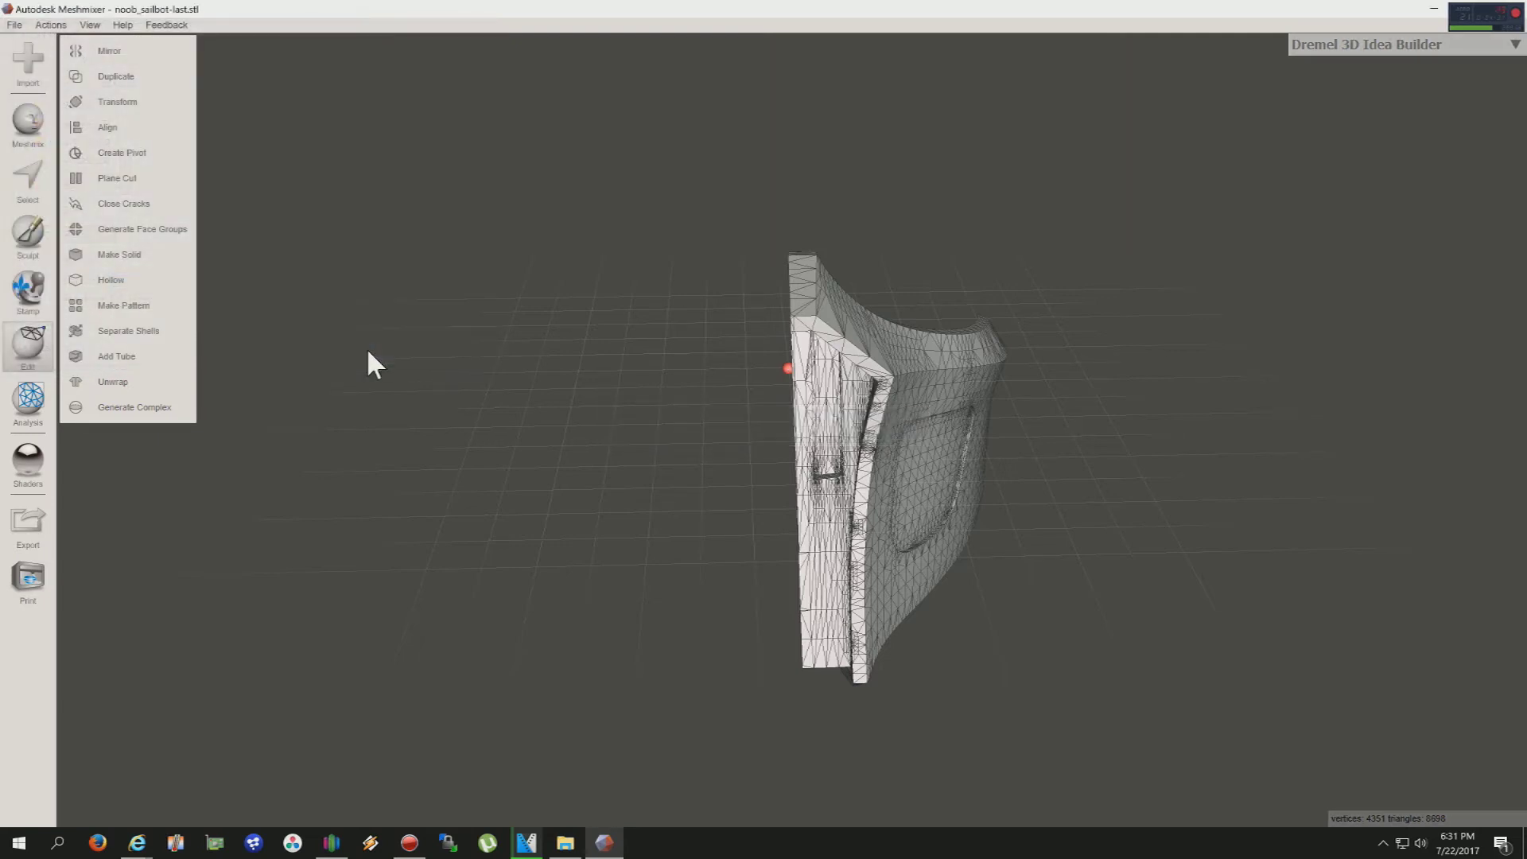
- Close Meshmixer without saving the document
{"action": "double_click", "coordinate": [1343, 20]}
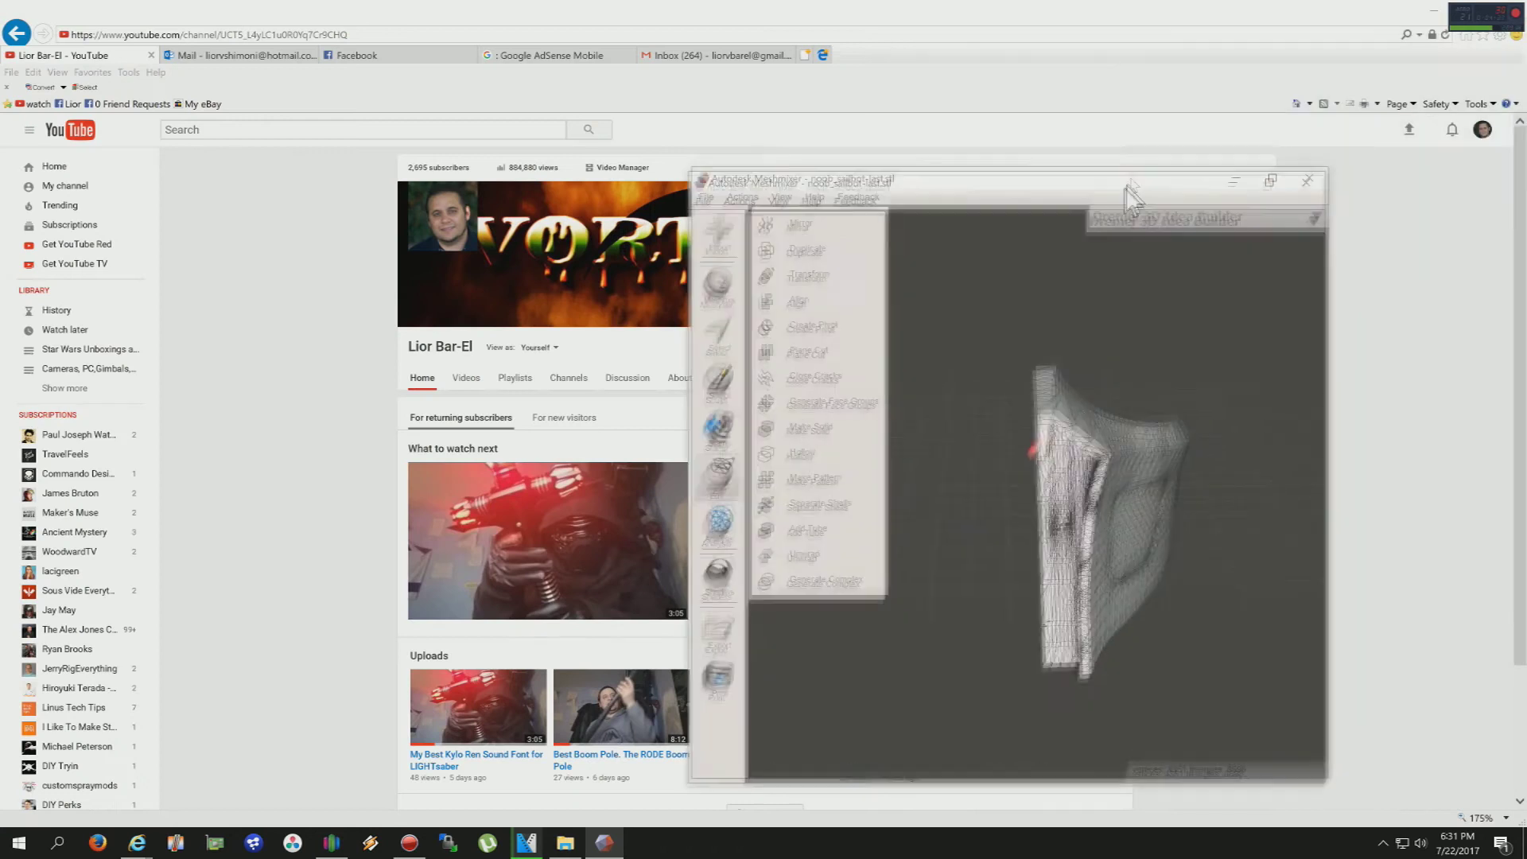
{"action": "left_click", "coordinate": [1190, 225]}
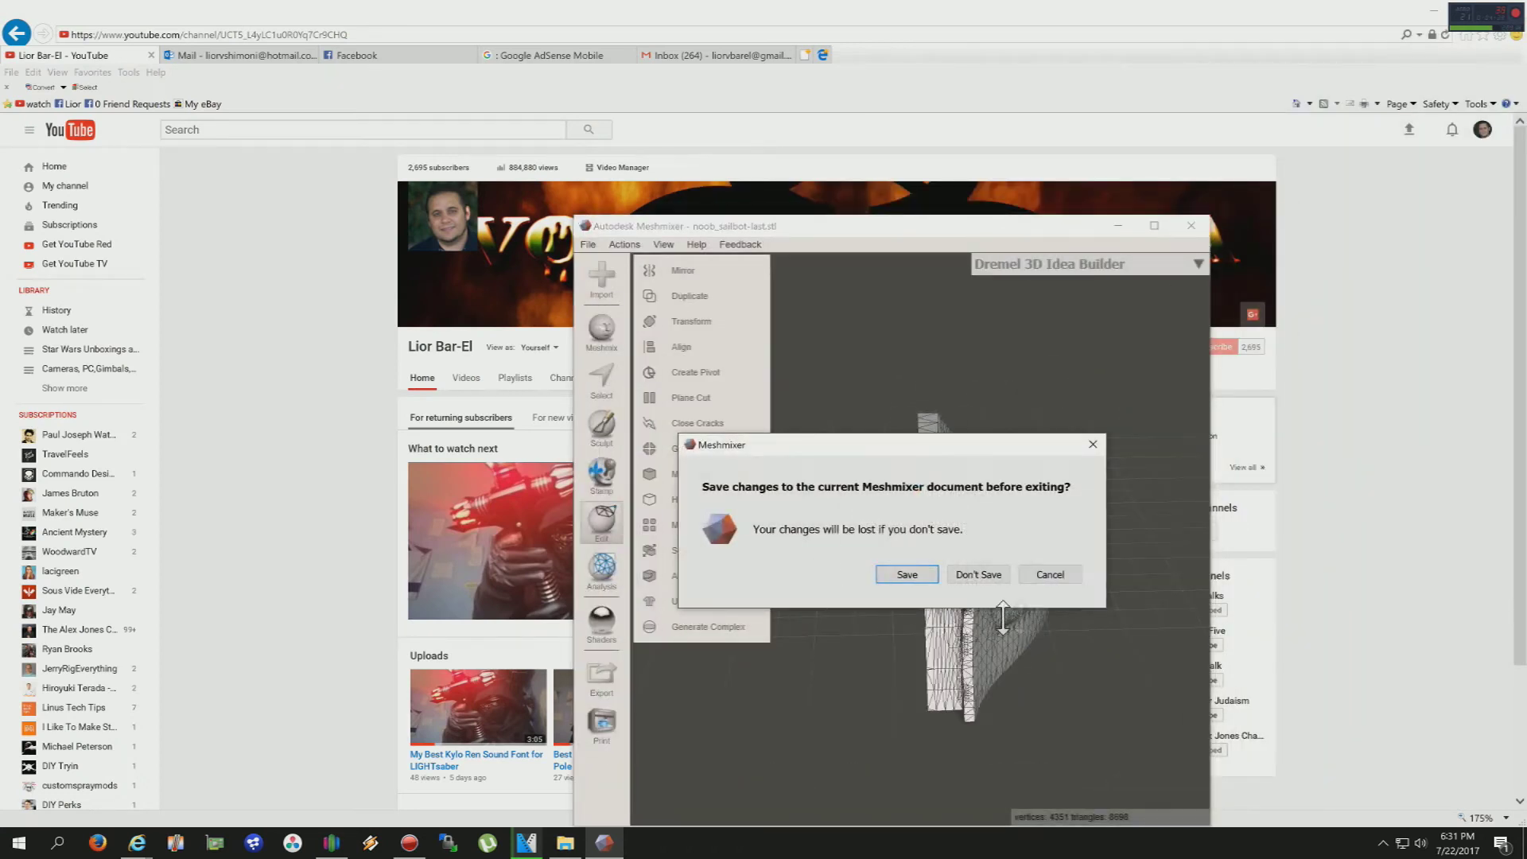
{"action": "left_click", "coordinate": [998, 578]}
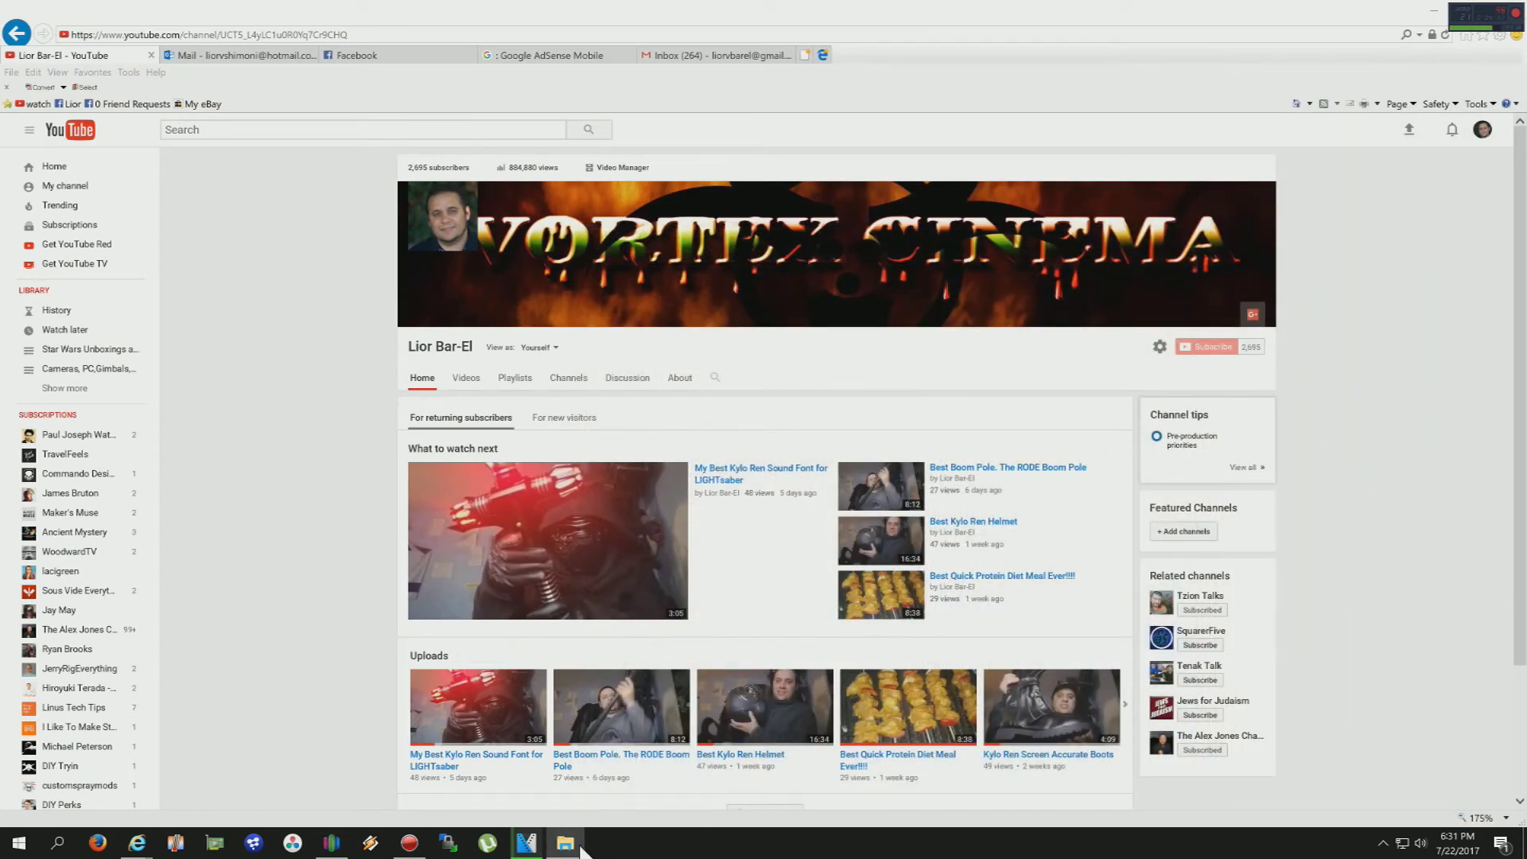
- Open noob_sailbot a-last.stl from New folder (7) in File Explorer
{"action": "left_click", "coordinate": [564, 843]}
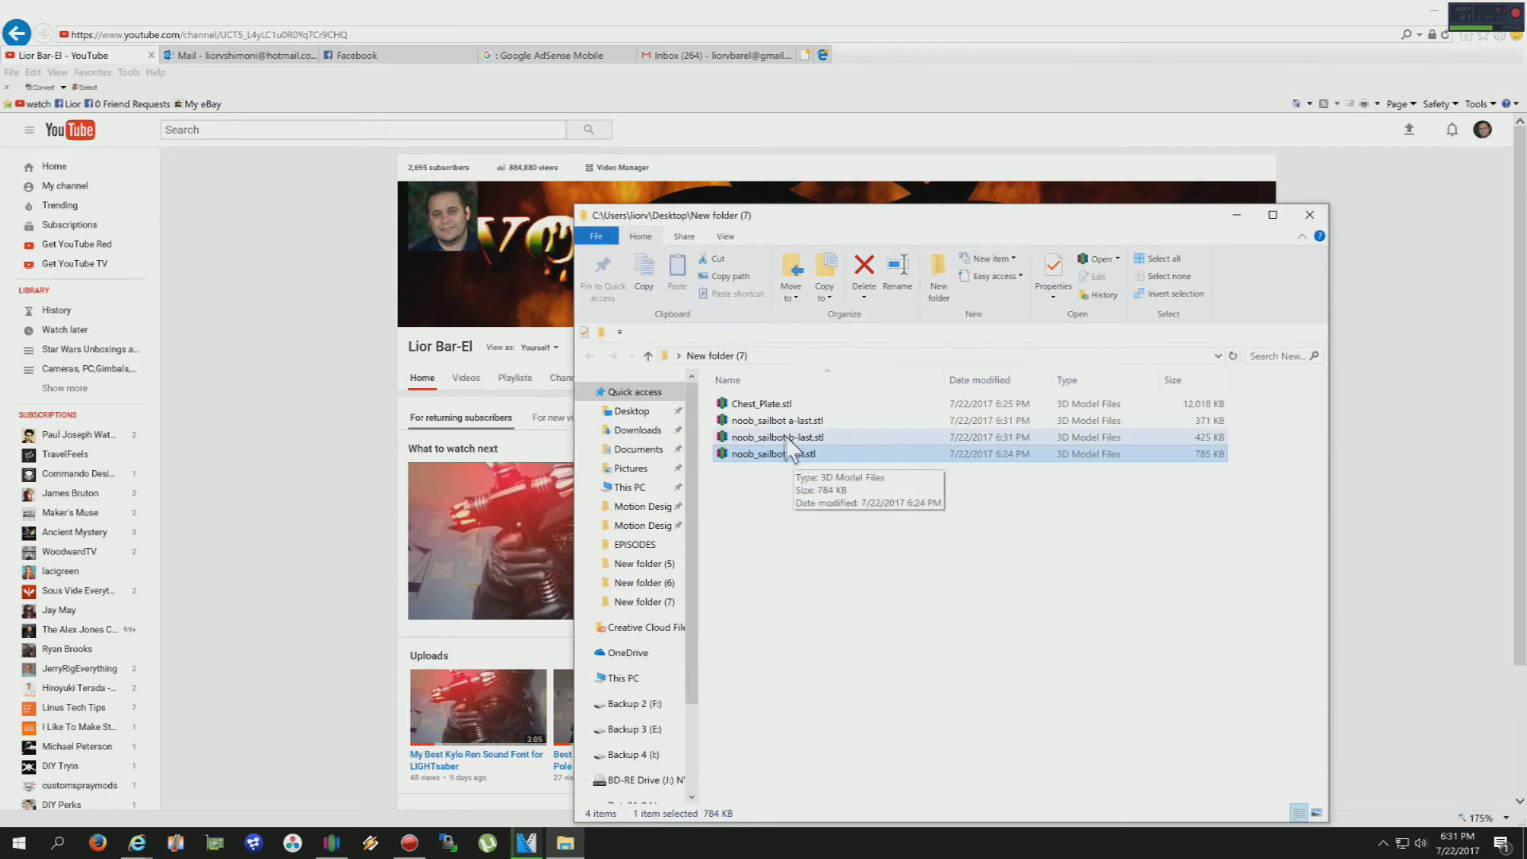
{"action": "key", "text": "Up"}
{"action": "key", "text": "Up"}
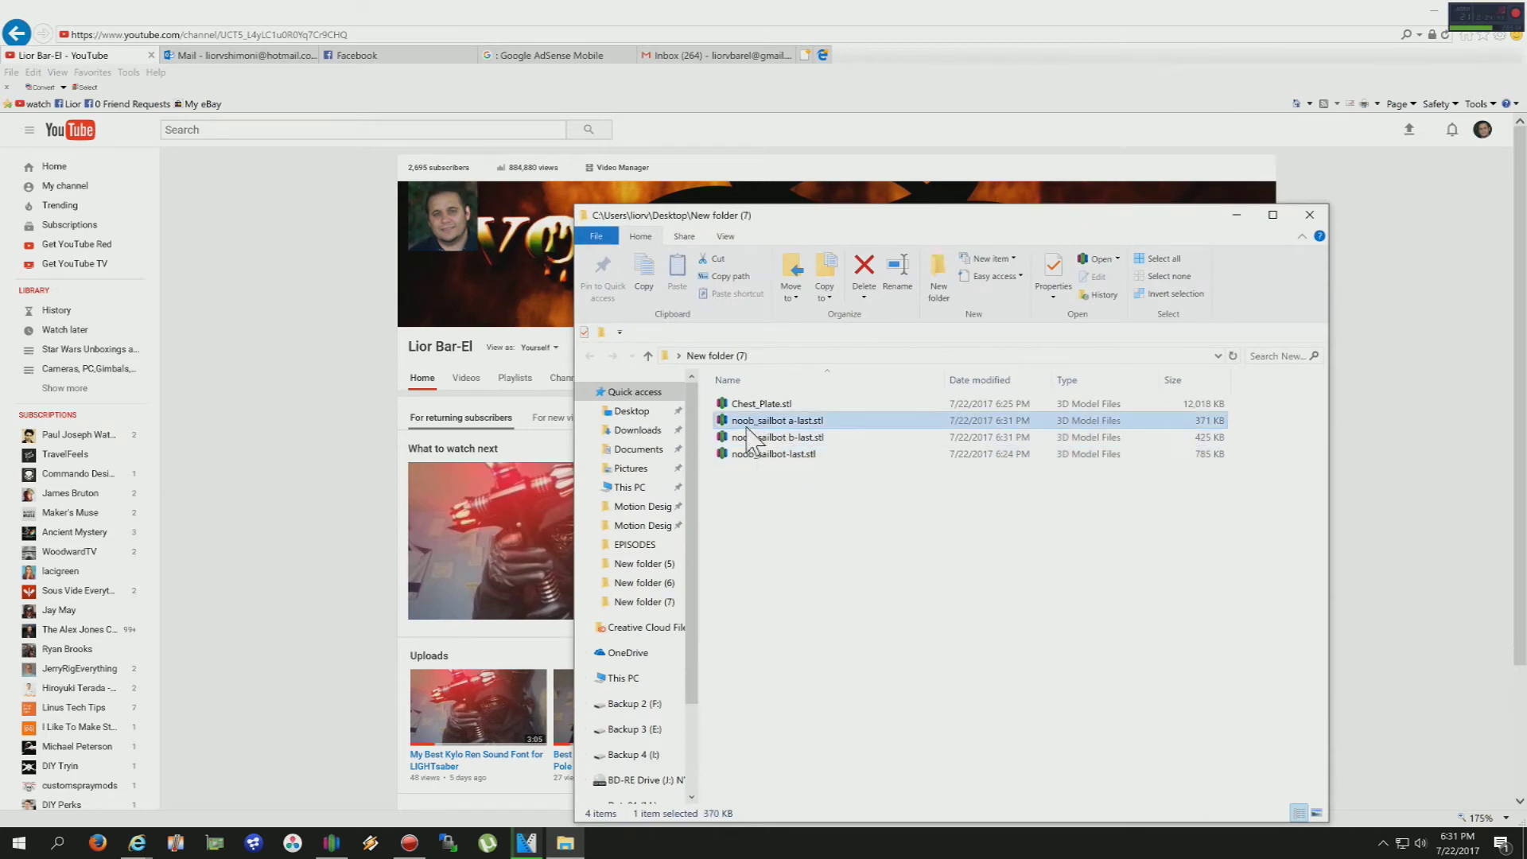
{"action": "key", "text": "Return"}
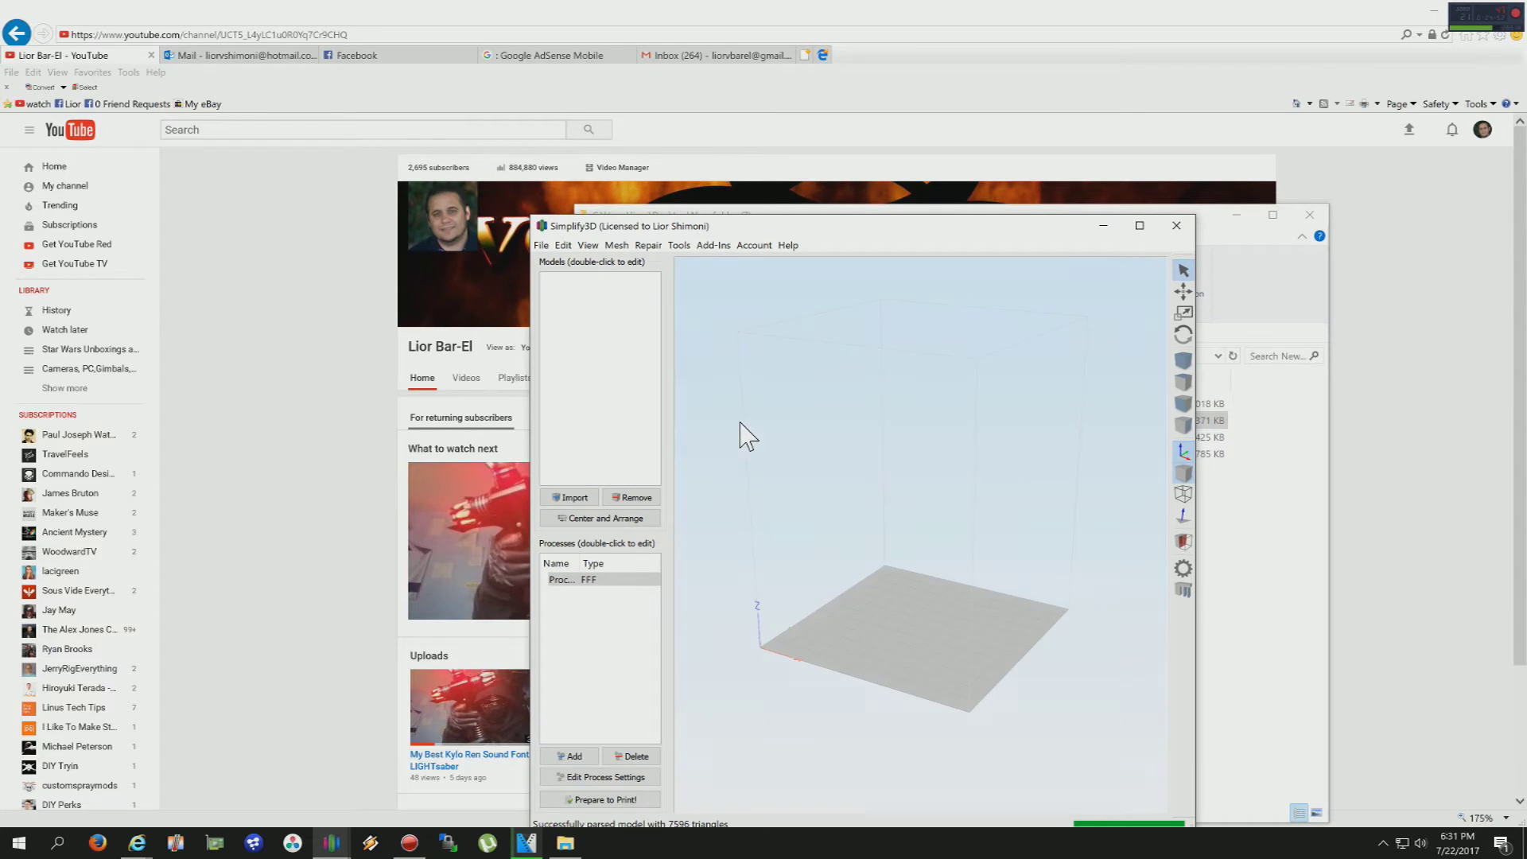
- Slice the a-last piece, review its toolpath preview of about 4 h 20 min and 59 g, then exit preview
{"action": "left_click_drag", "start_coordinate": [994, 704], "coordinate": [821, 674]}
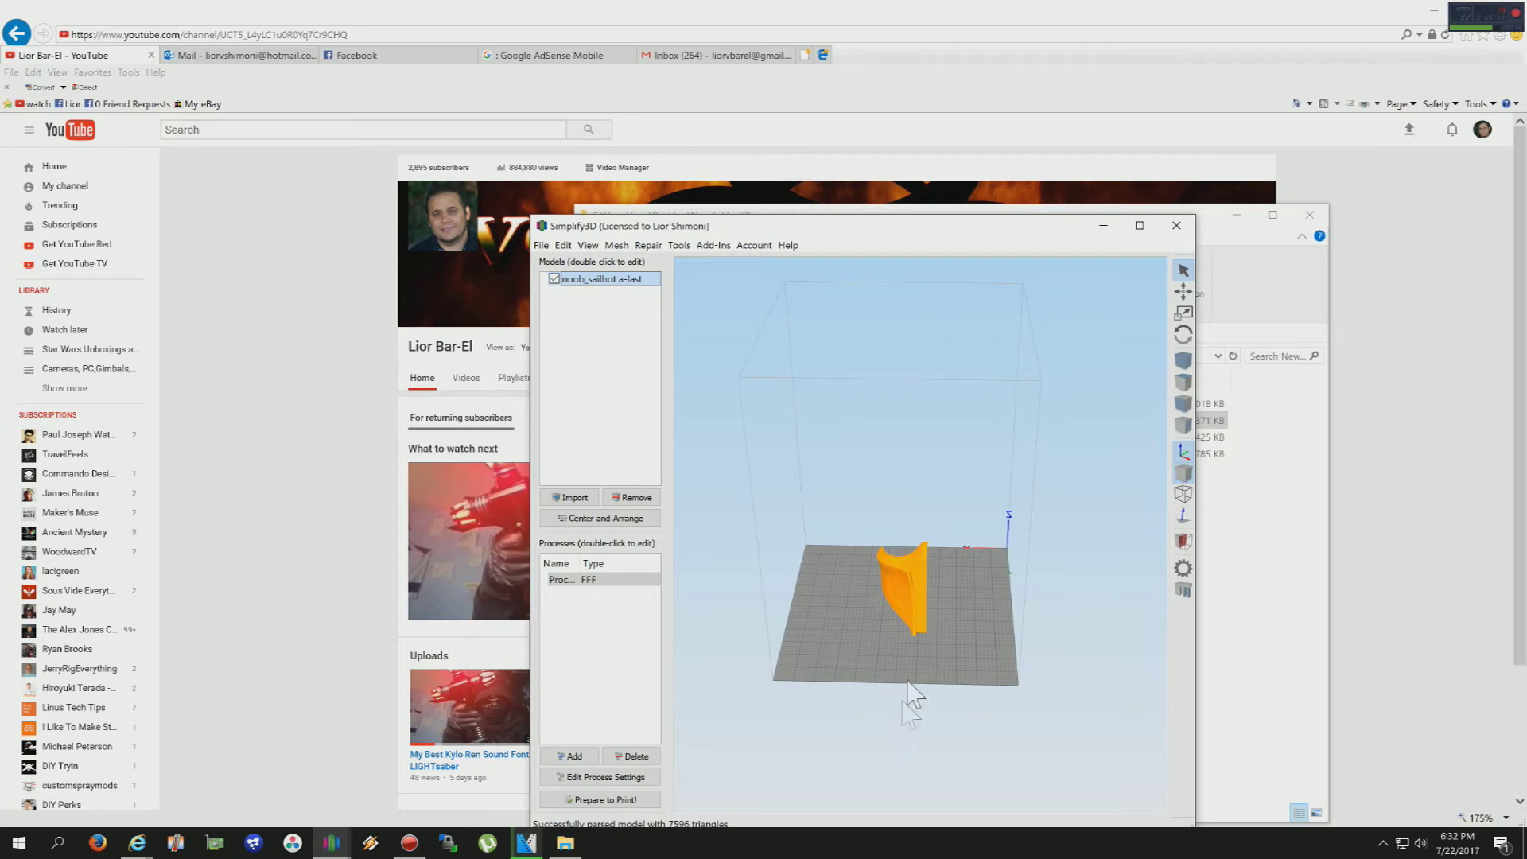
{"action": "left_click_drag", "start_coordinate": [965, 668], "coordinate": [938, 656]}
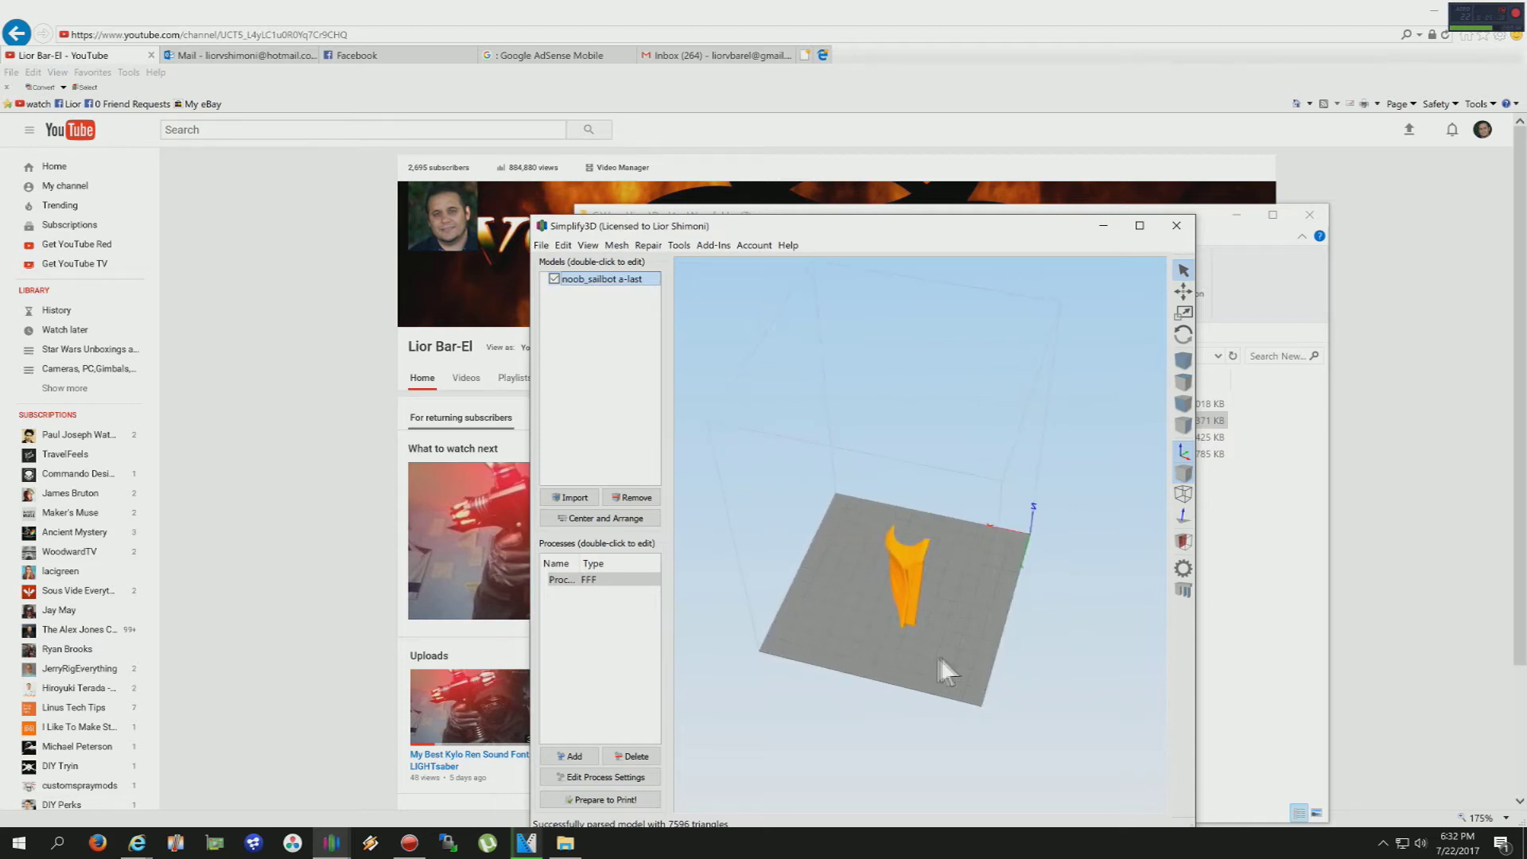
{"action": "left_click", "coordinate": [604, 800]}
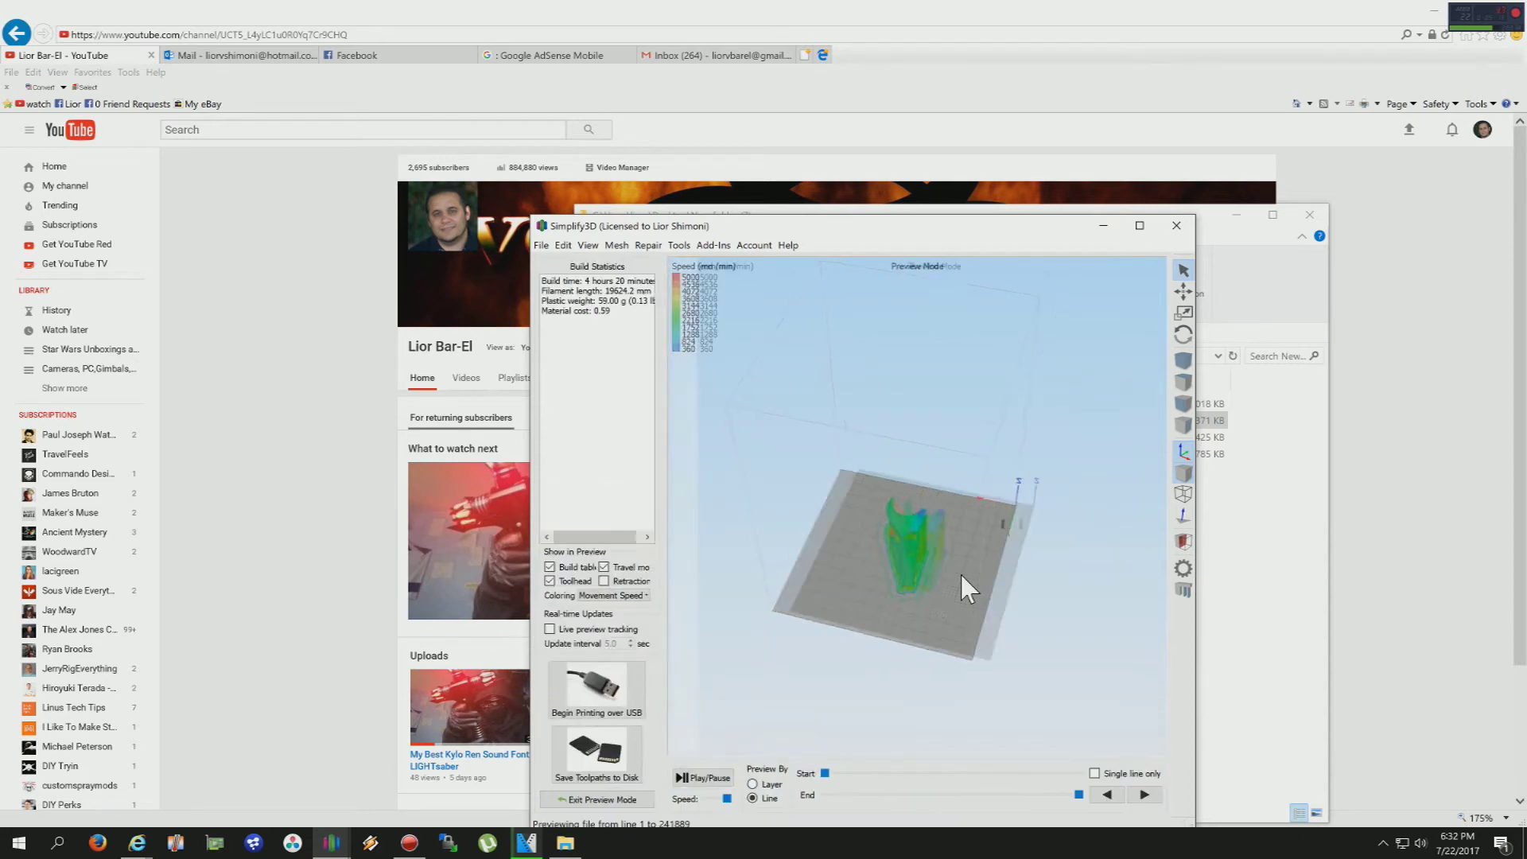
{"action": "left_click_drag", "start_coordinate": [961, 571], "coordinate": [917, 584]}
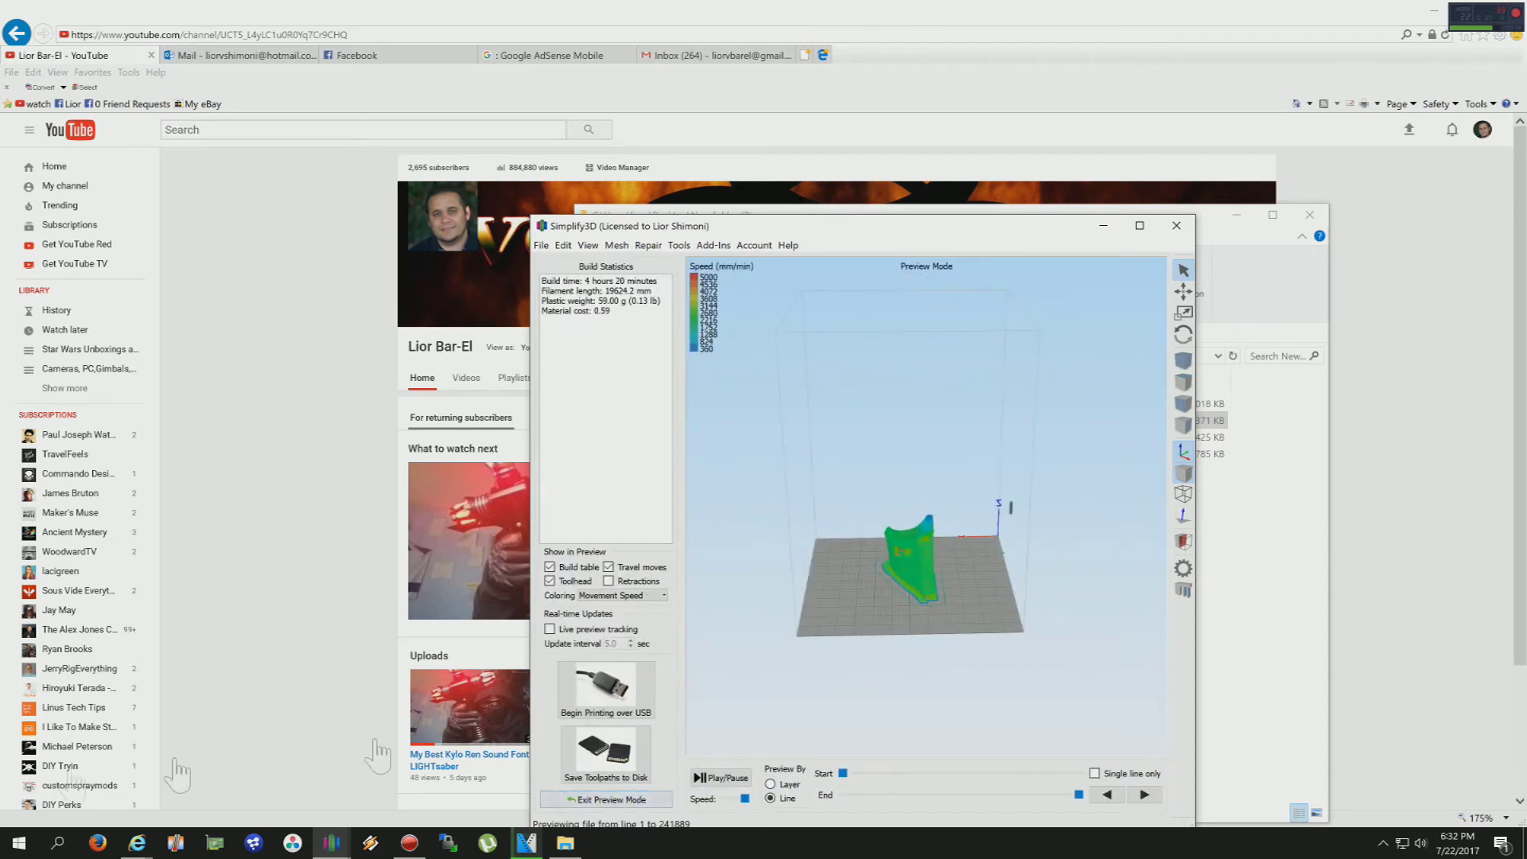
{"action": "left_click", "coordinate": [629, 801]}
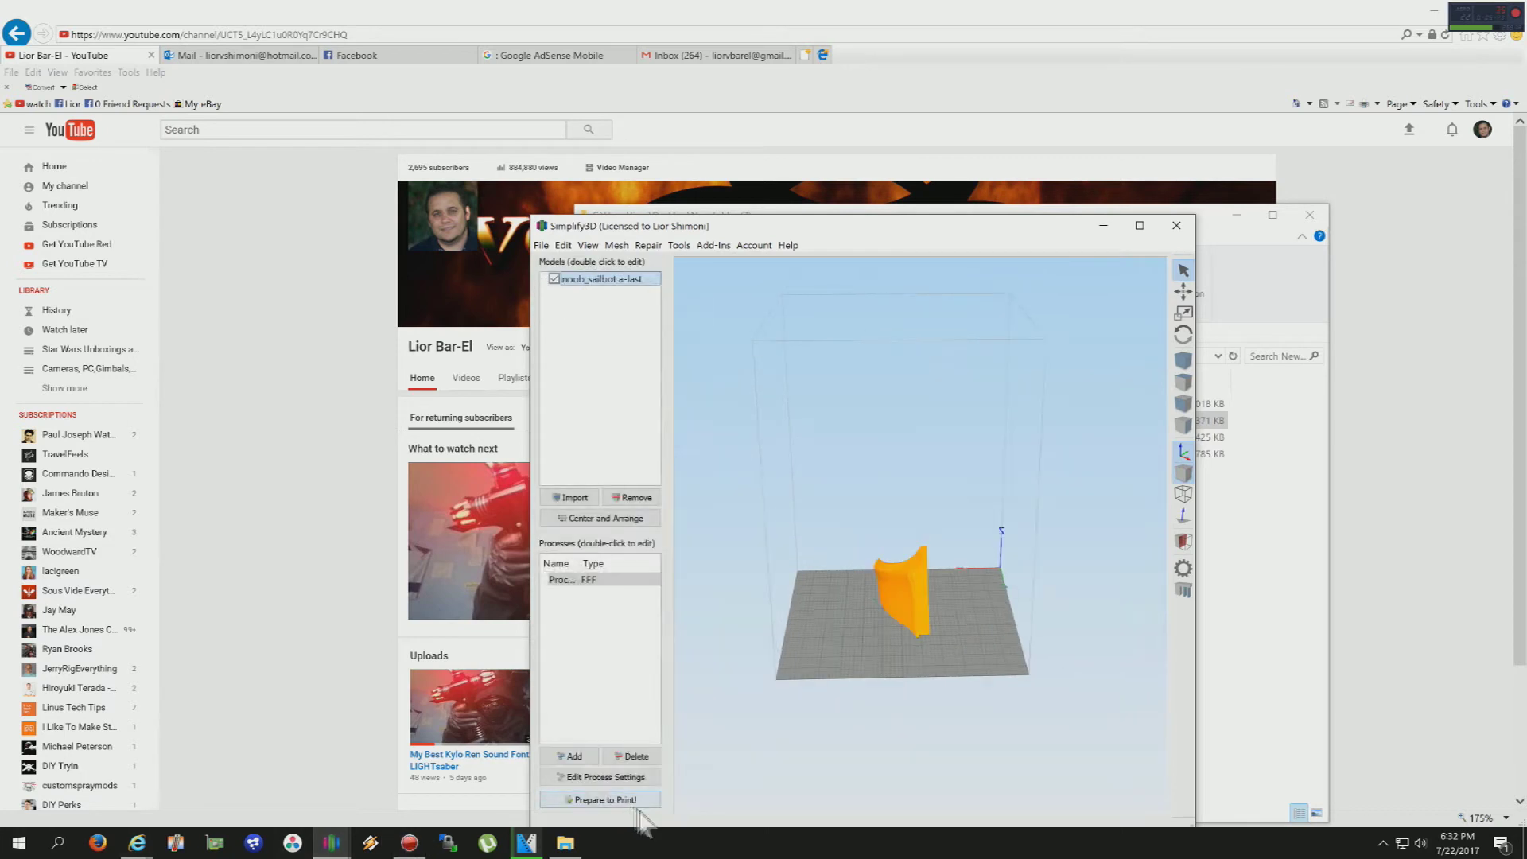
- Load noob_sailbot b-last.stl beside a-last, look it over, then delete both models
{"action": "left_click", "coordinate": [1178, 229]}
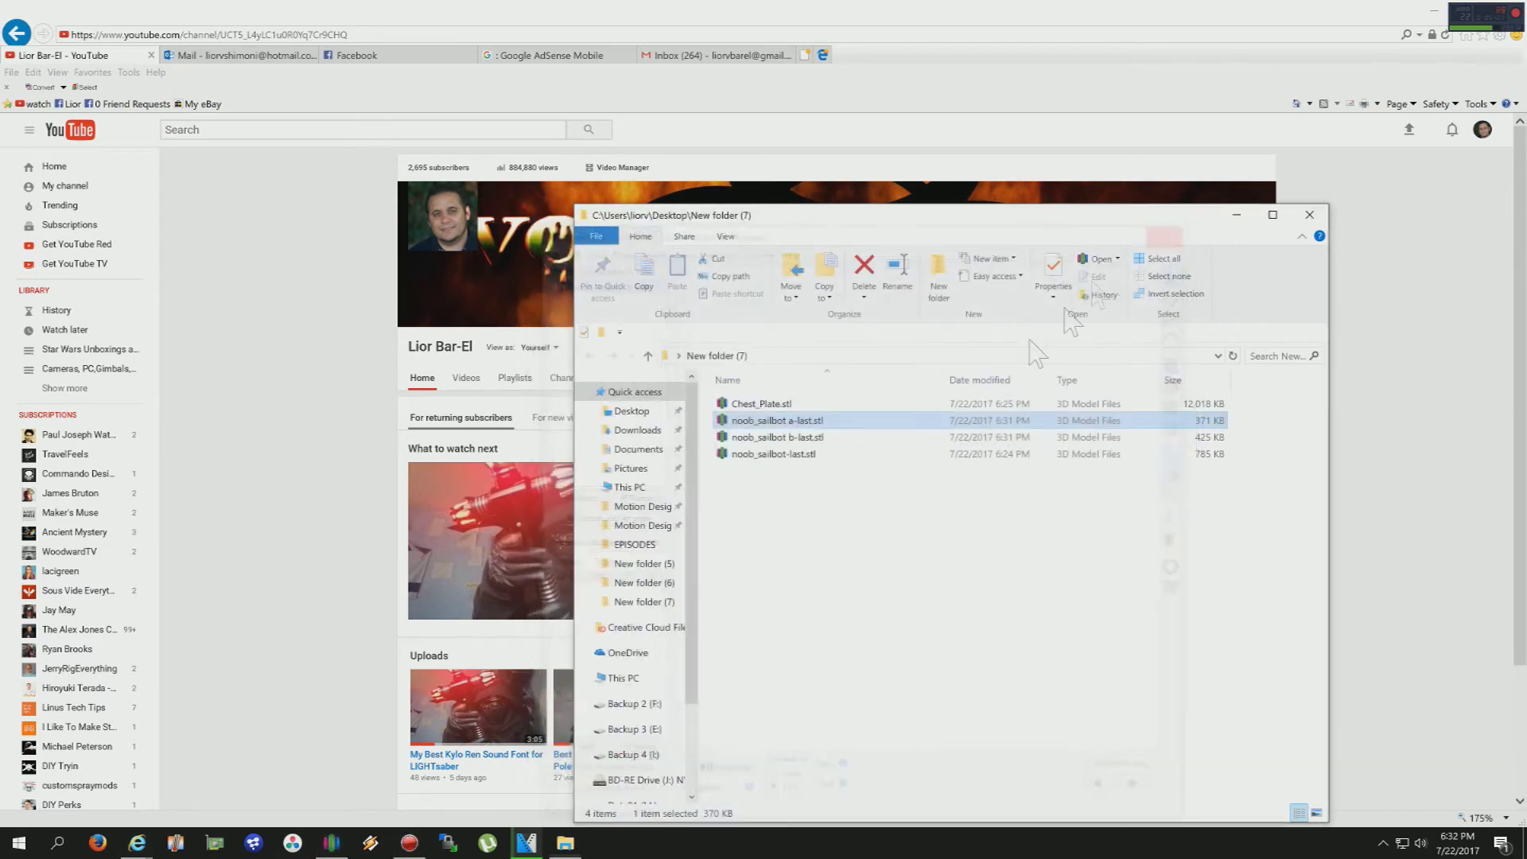
{"action": "double_click", "coordinate": [770, 437]}
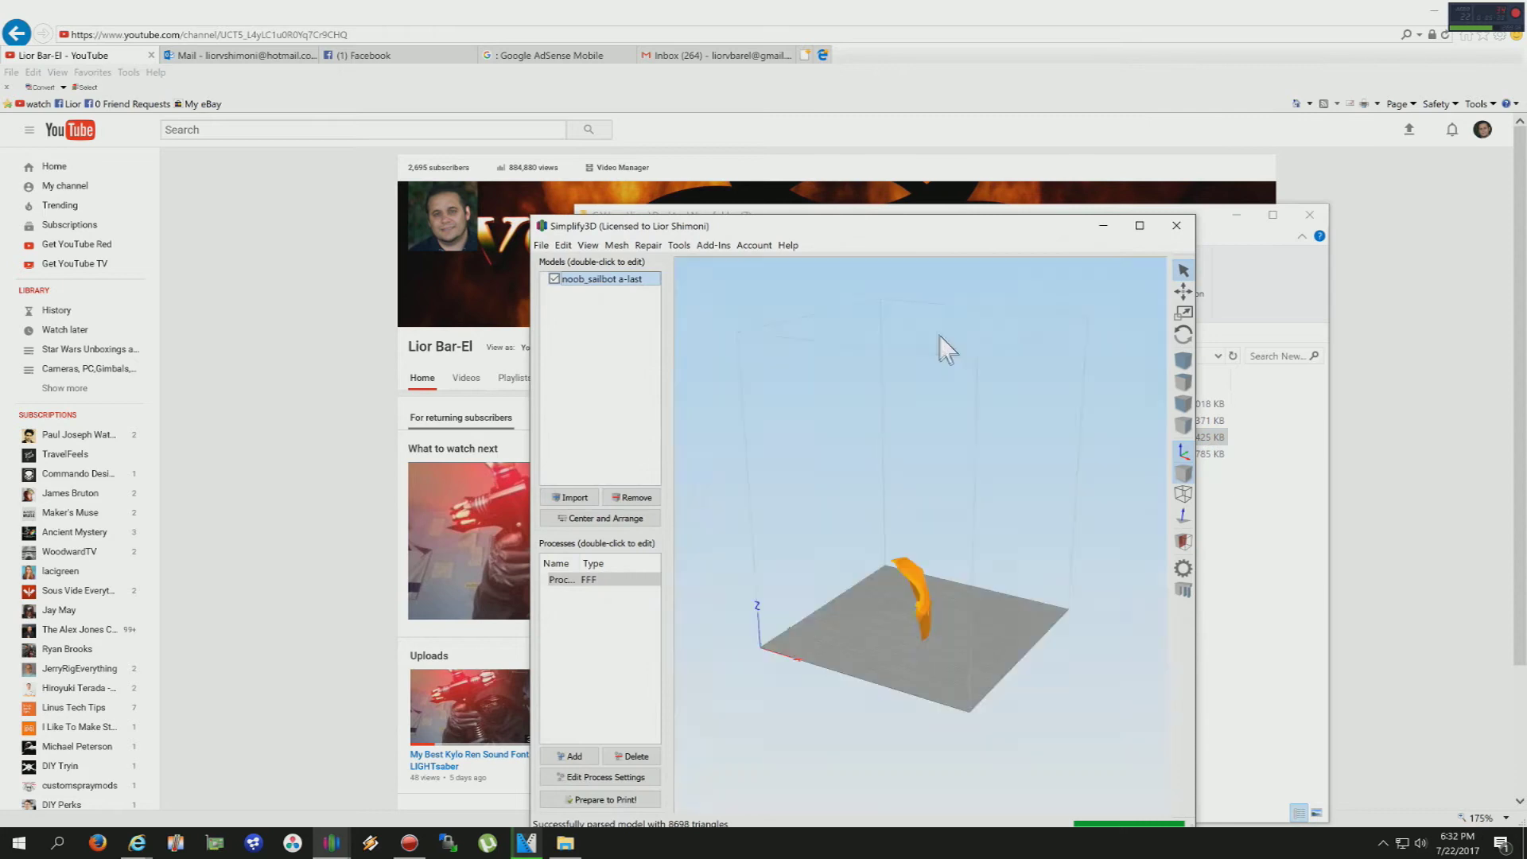
{"action": "left_click_drag", "start_coordinate": [941, 649], "coordinate": [807, 642]}
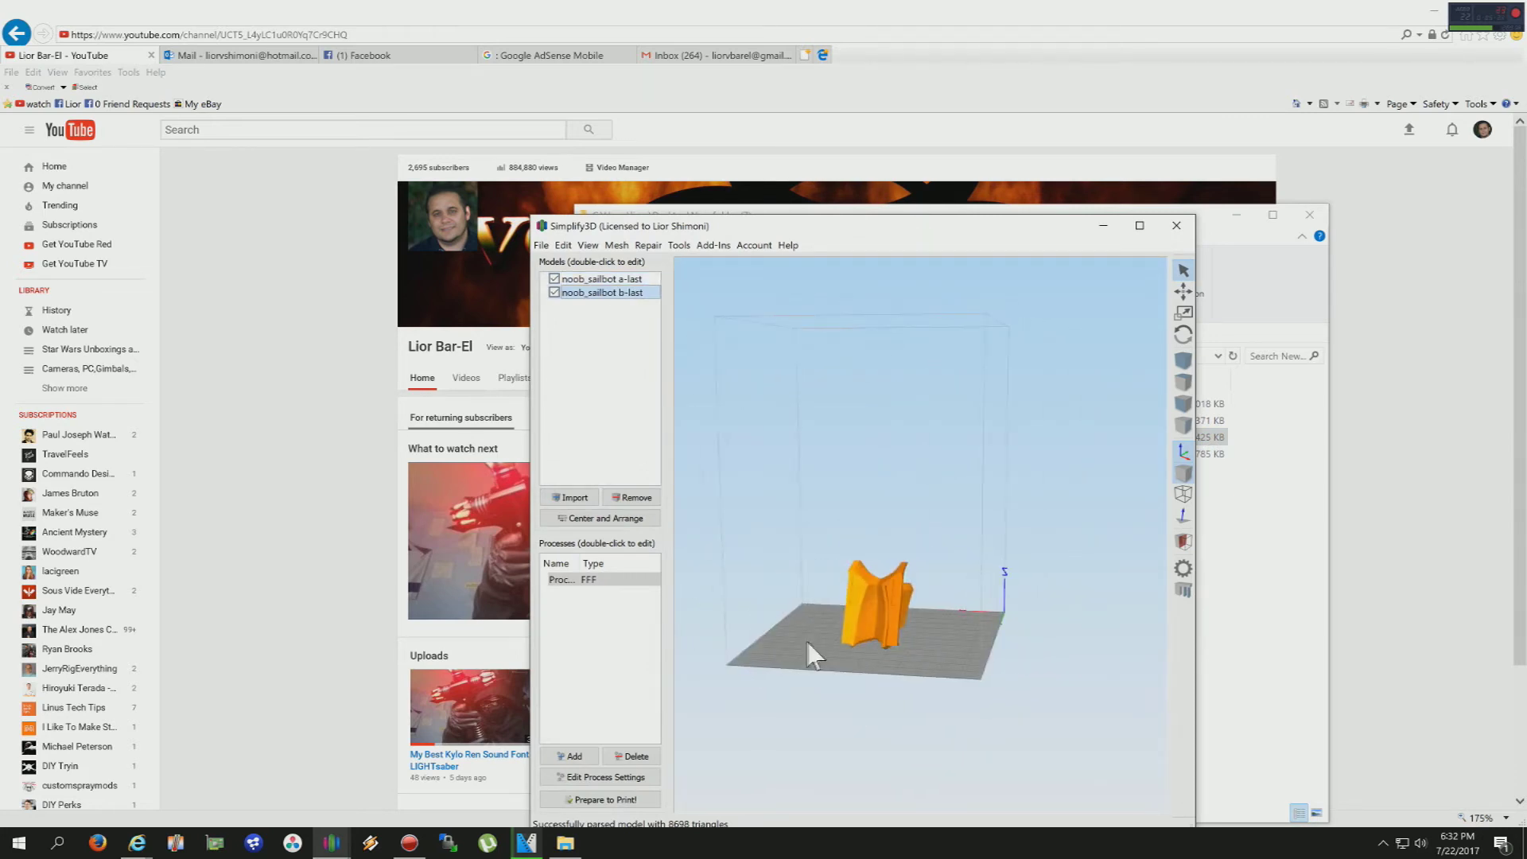
{"action": "left_click", "coordinate": [591, 282], "text": "shift"}
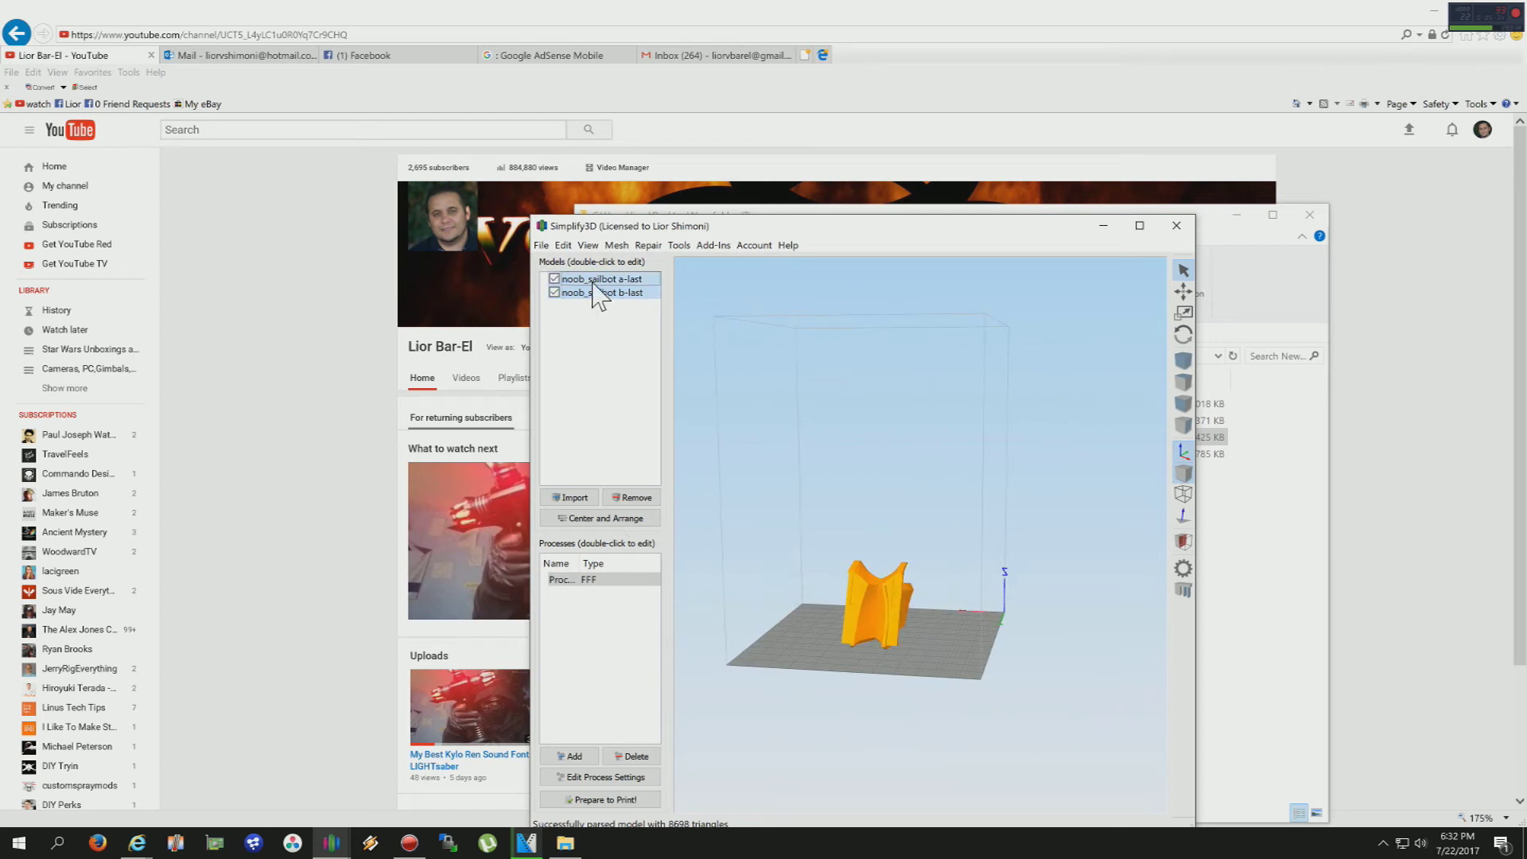
{"action": "key", "text": "Delete"}
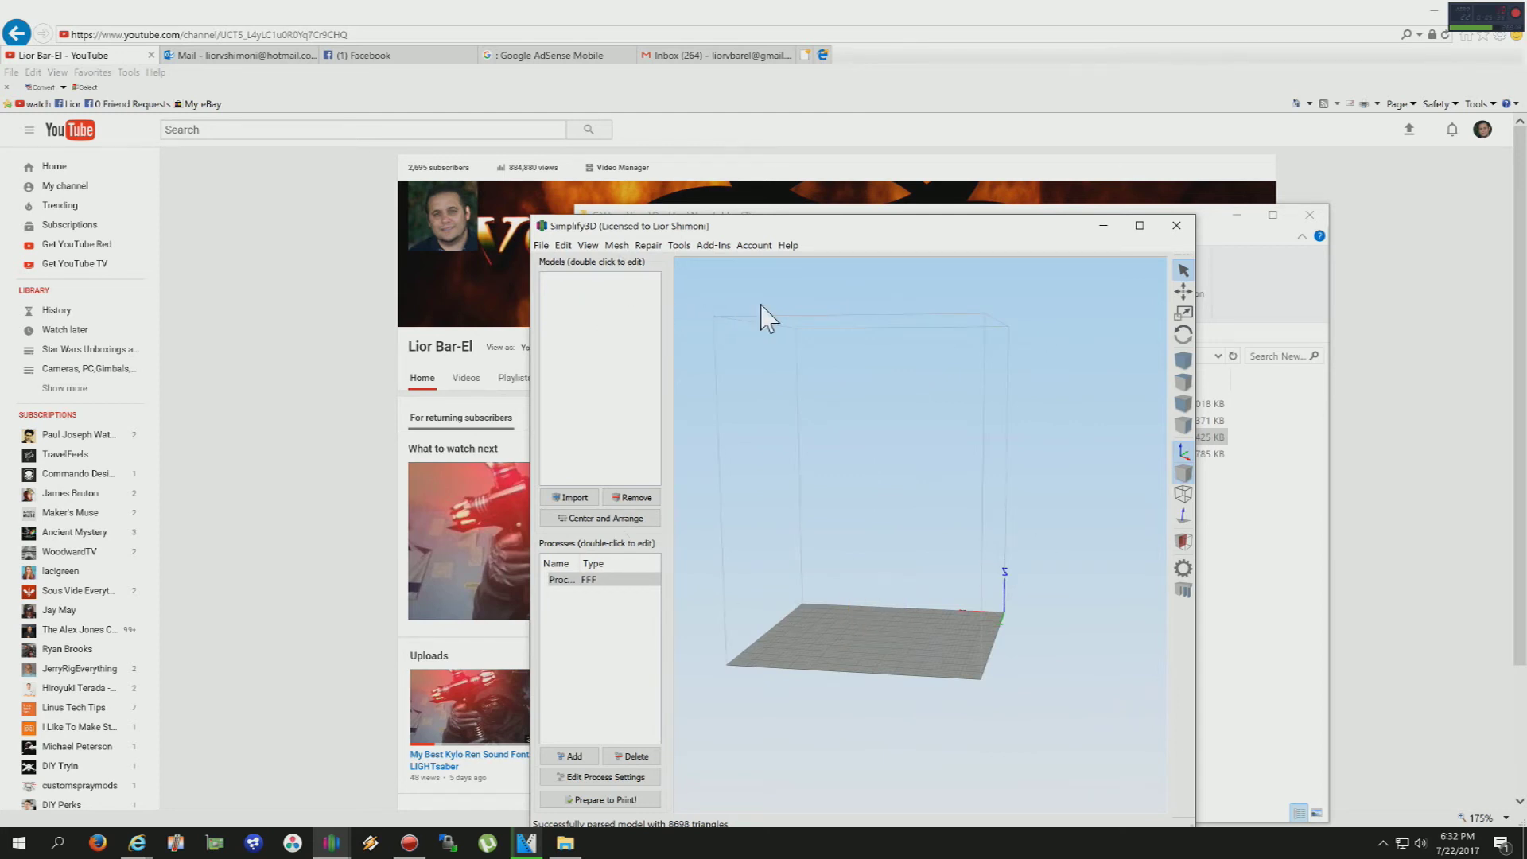
- Delete the three noob_sailbot STL files from New folder (7), then open Chest_Plate.stl
{"action": "left_click_drag", "start_coordinate": [1084, 243], "coordinate": [757, 277]}
{"action": "left_click", "coordinate": [865, 266]}
{"action": "left_click", "coordinate": [796, 509]}
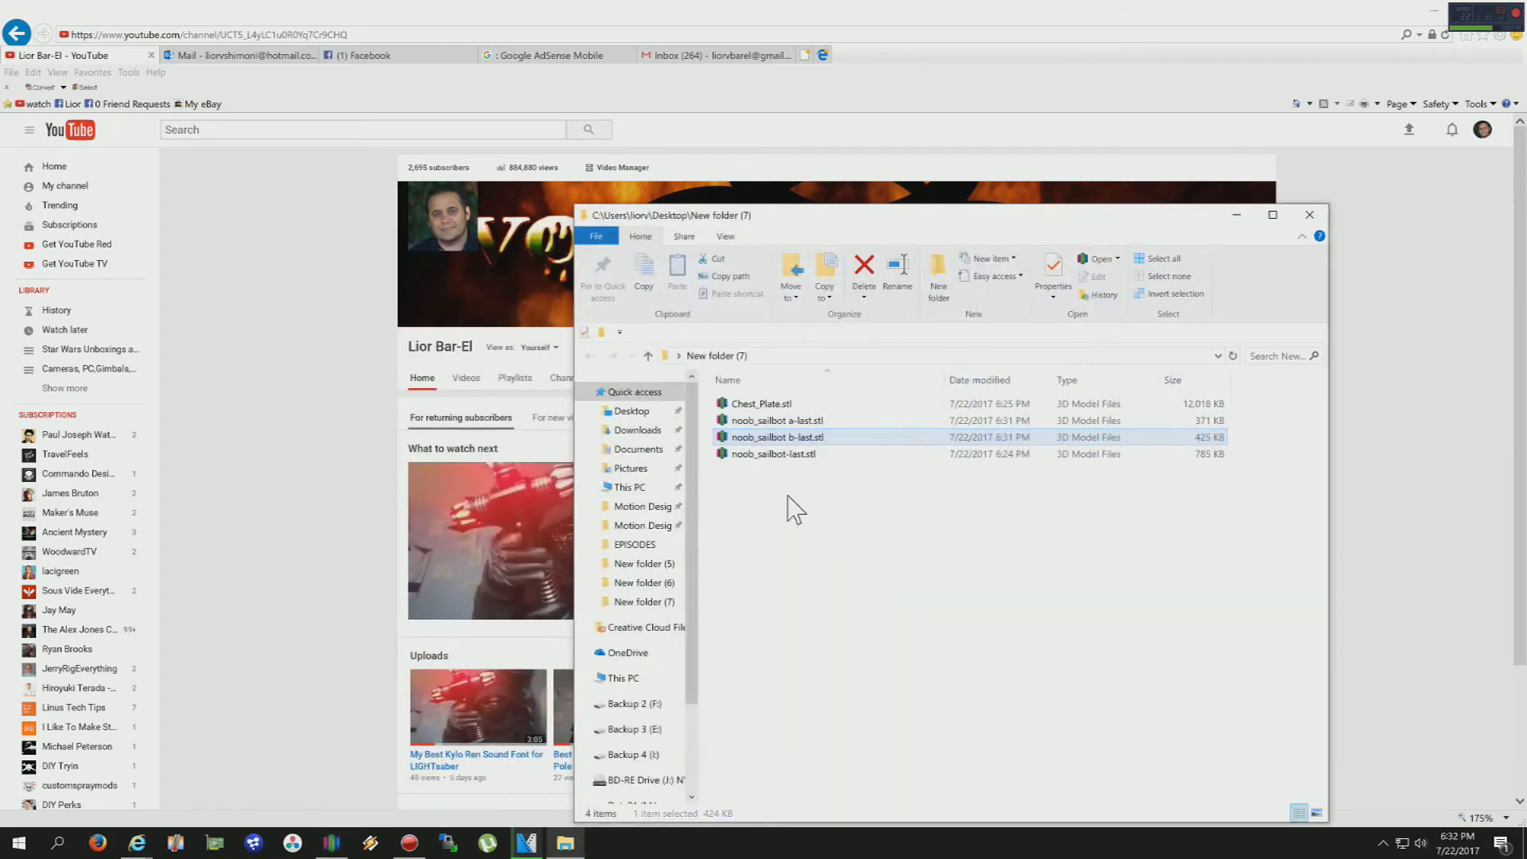
{"action": "left_click_drag", "start_coordinate": [757, 469], "coordinate": [745, 427]}
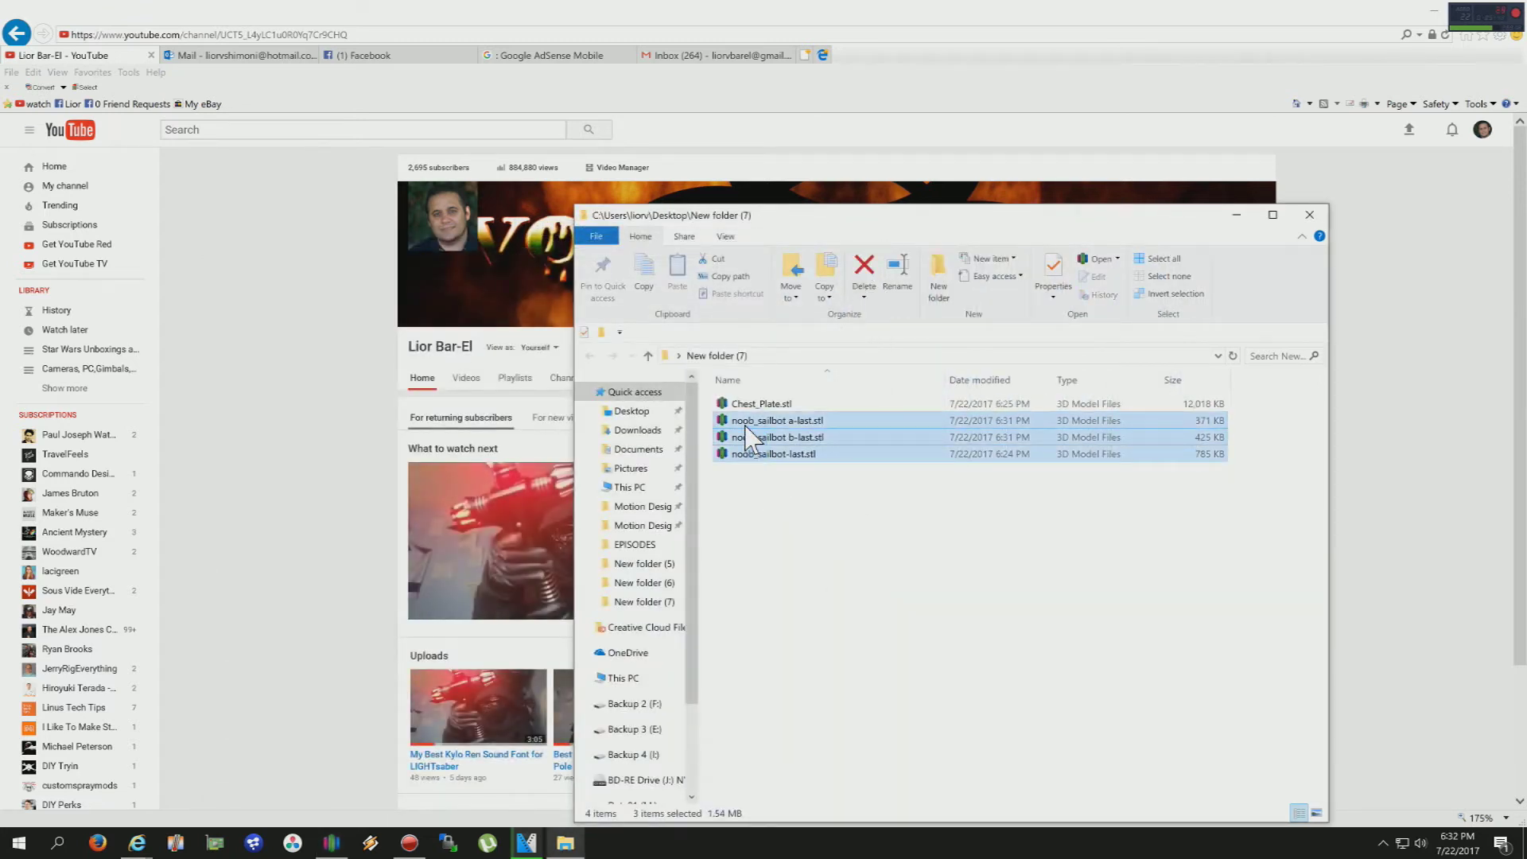
{"action": "key", "text": "Delete"}
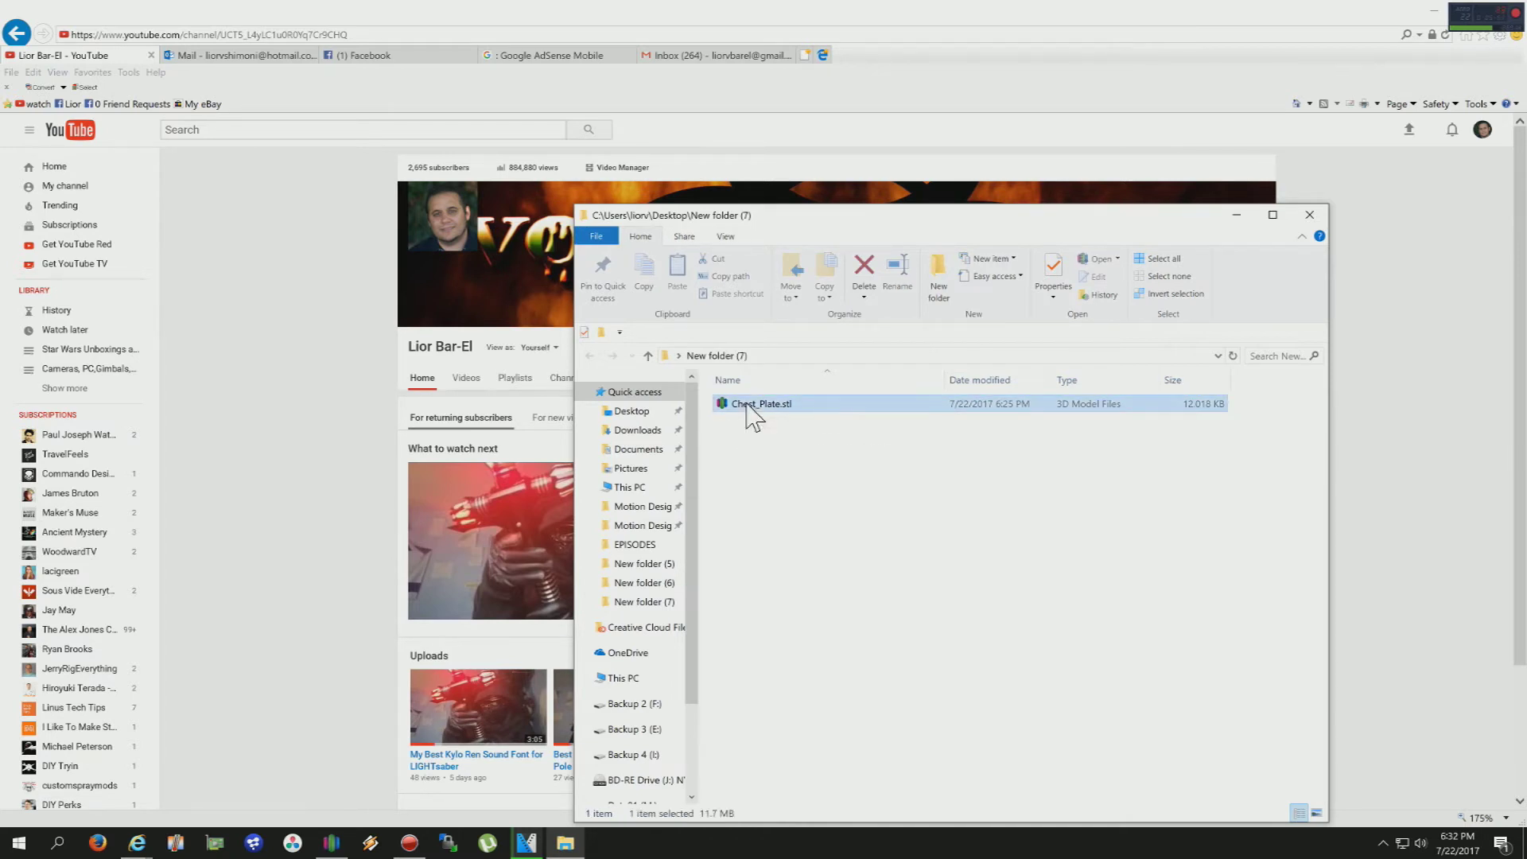
{"action": "double_click", "coordinate": [748, 407]}
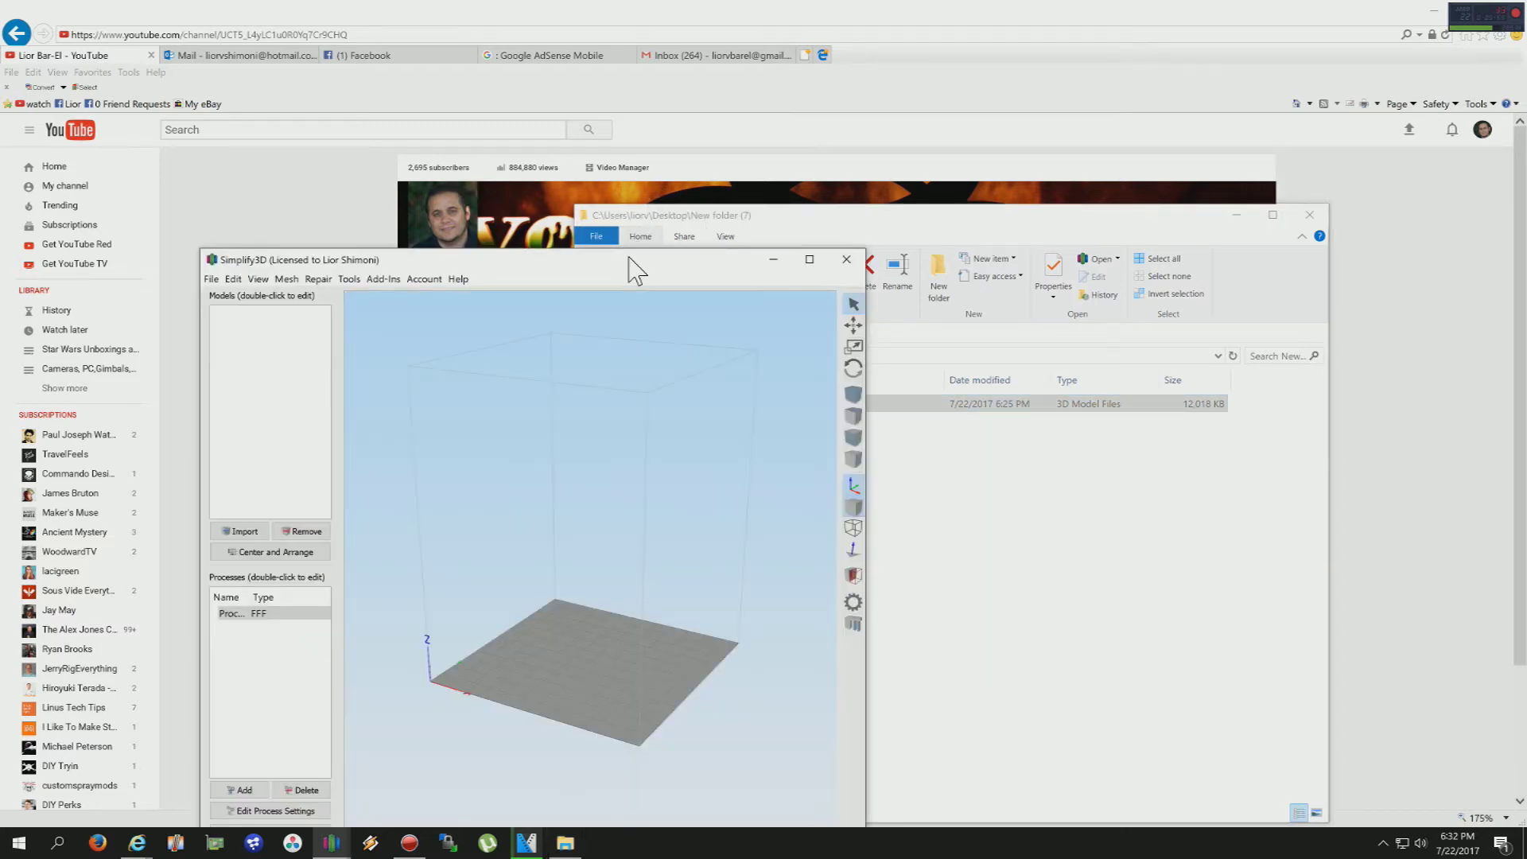
- Try to bring the frozen Simplify3D window back to the front
{"action": "left_click_drag", "start_coordinate": [628, 259], "coordinate": [664, 236]}
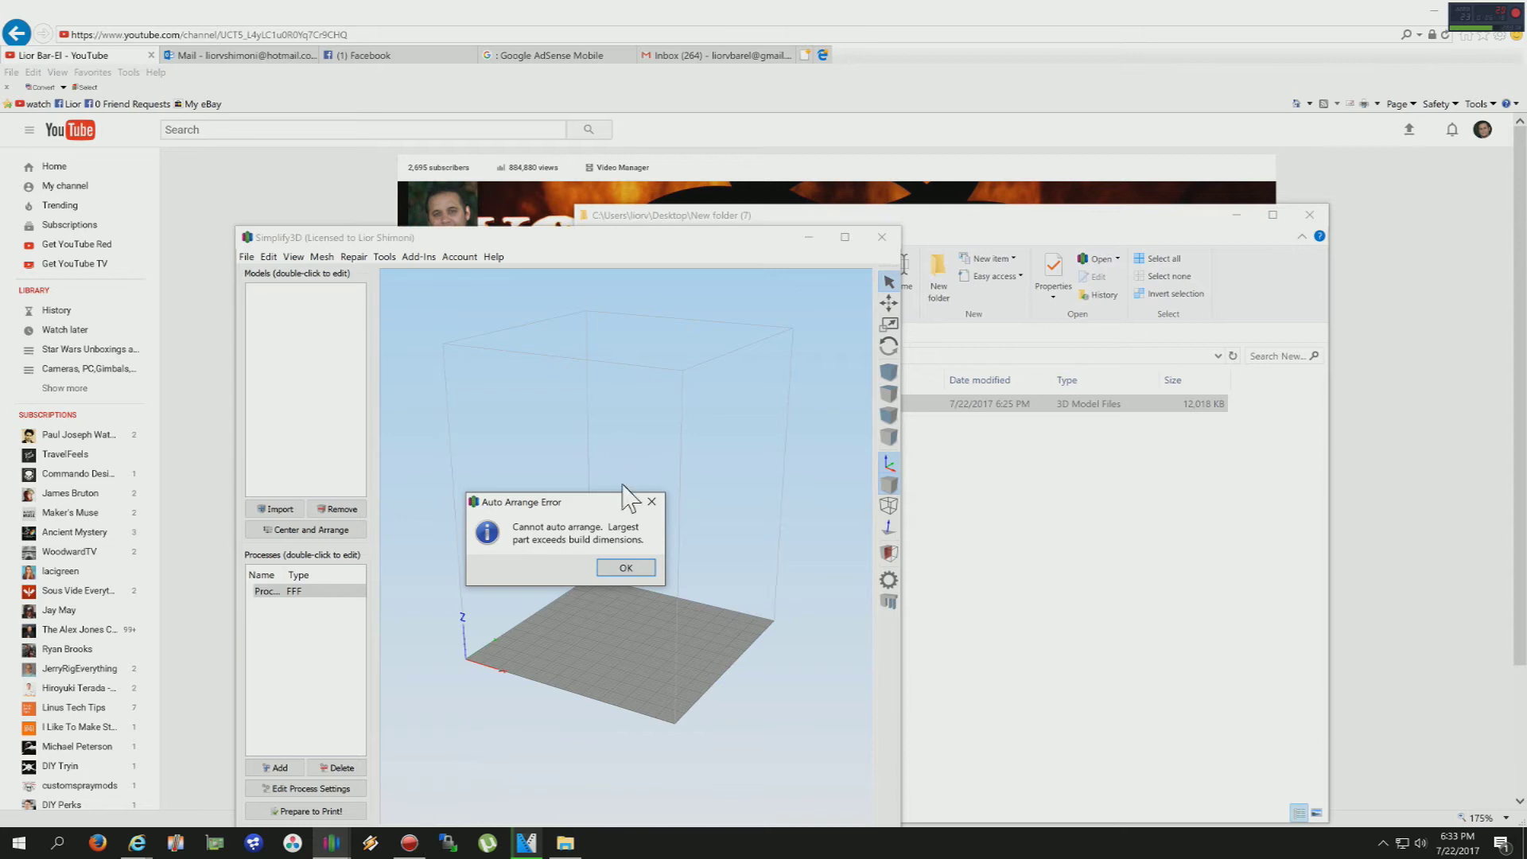
{"action": "key", "text": "alt+Tab"}
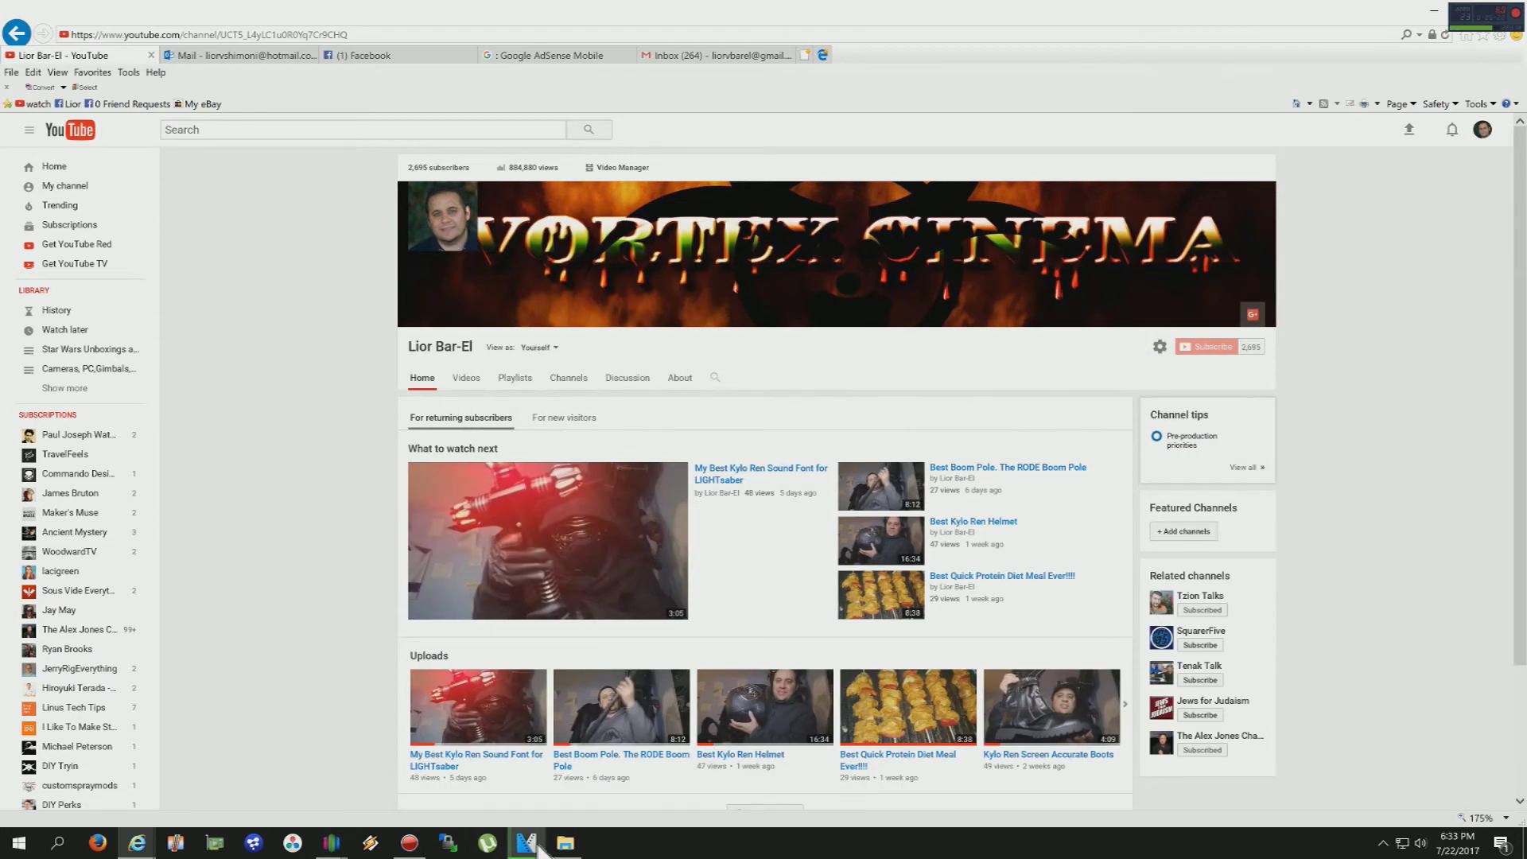
{"action": "left_click", "coordinate": [424, 846]}
{"action": "left_click", "coordinate": [426, 849]}
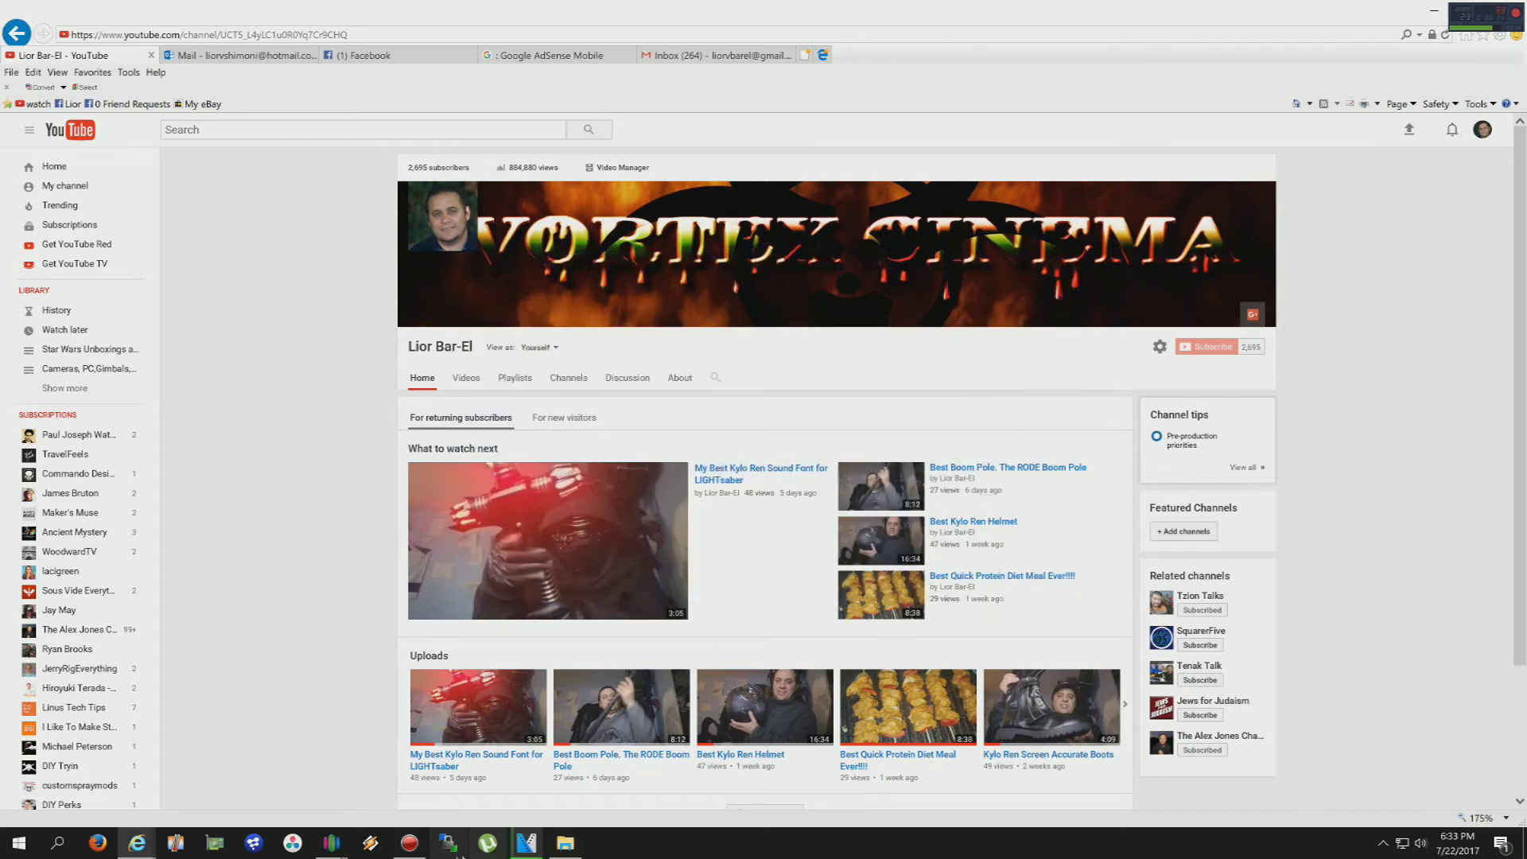
{"action": "left_click", "coordinate": [410, 795]}
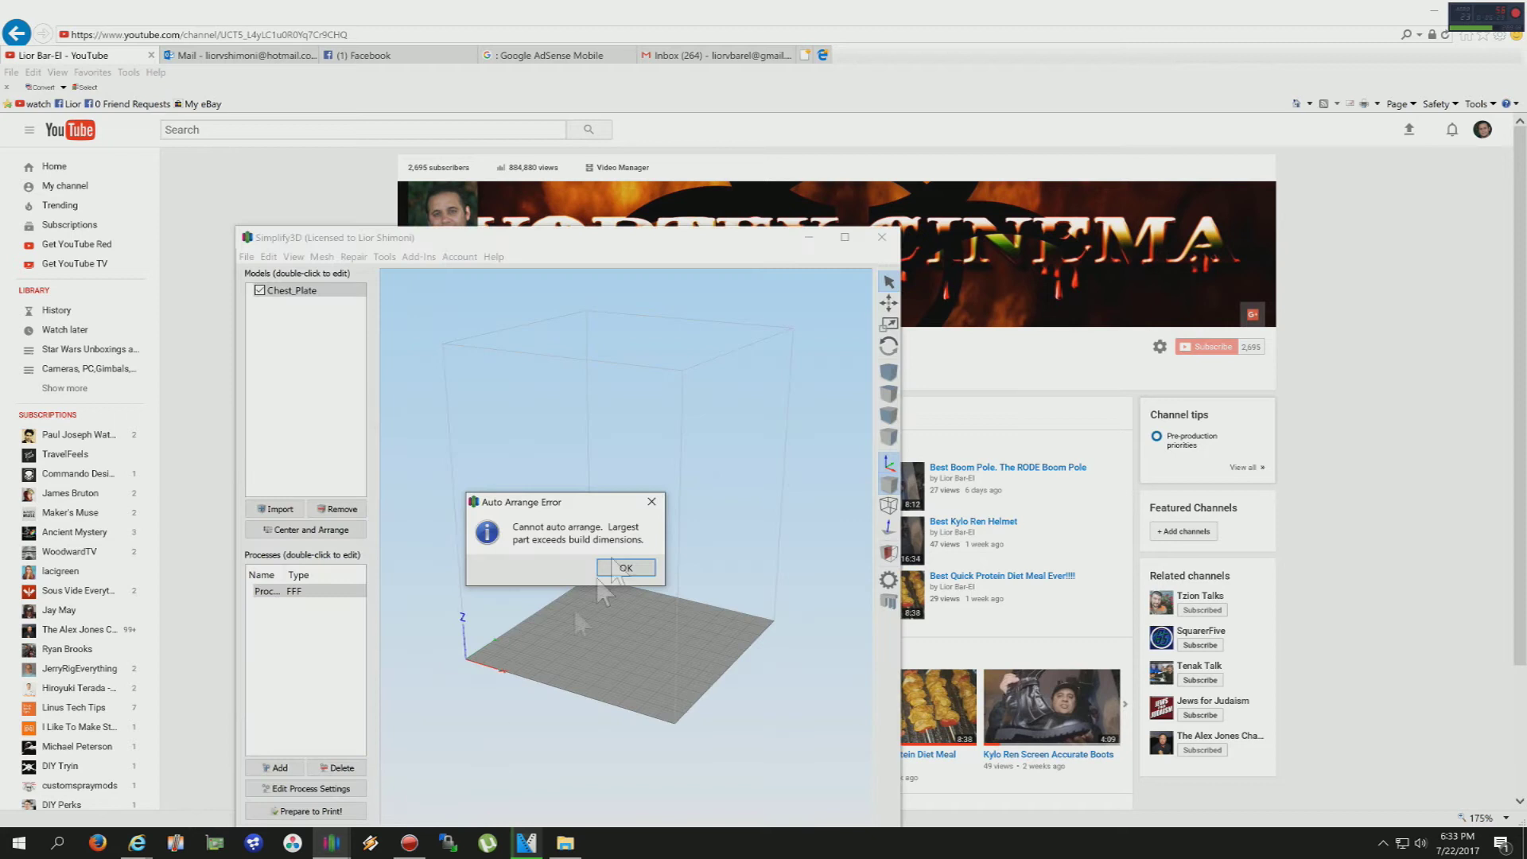
{"action": "left_click", "coordinate": [879, 238]}
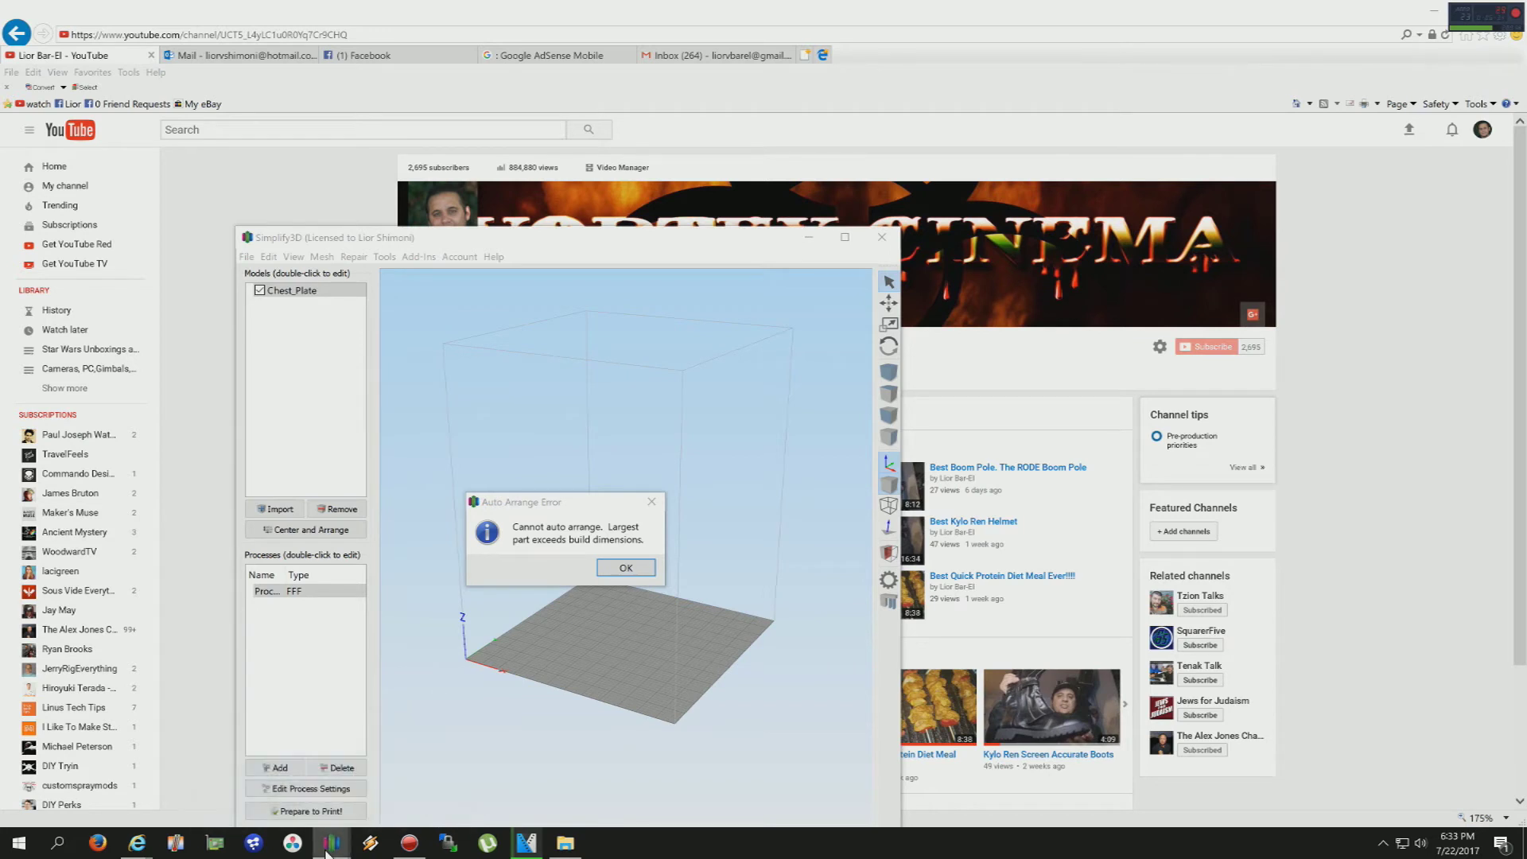
- Try closing all Simplify3D windows, then open Task Manager via Ctrl+Alt+Del
{"action": "right_click", "coordinate": [327, 852]}
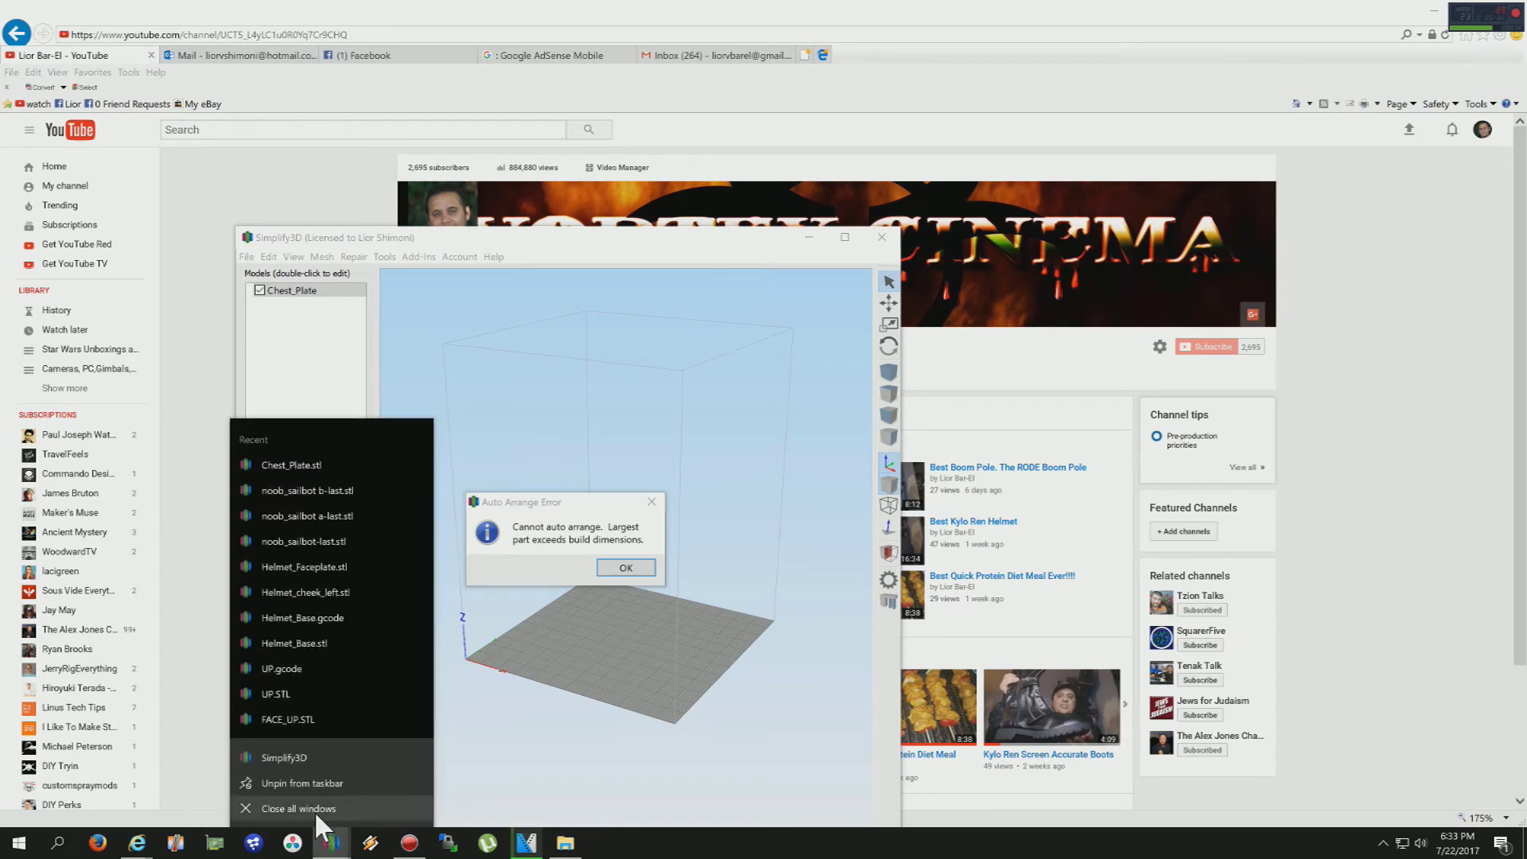
{"action": "left_click", "coordinate": [313, 809]}
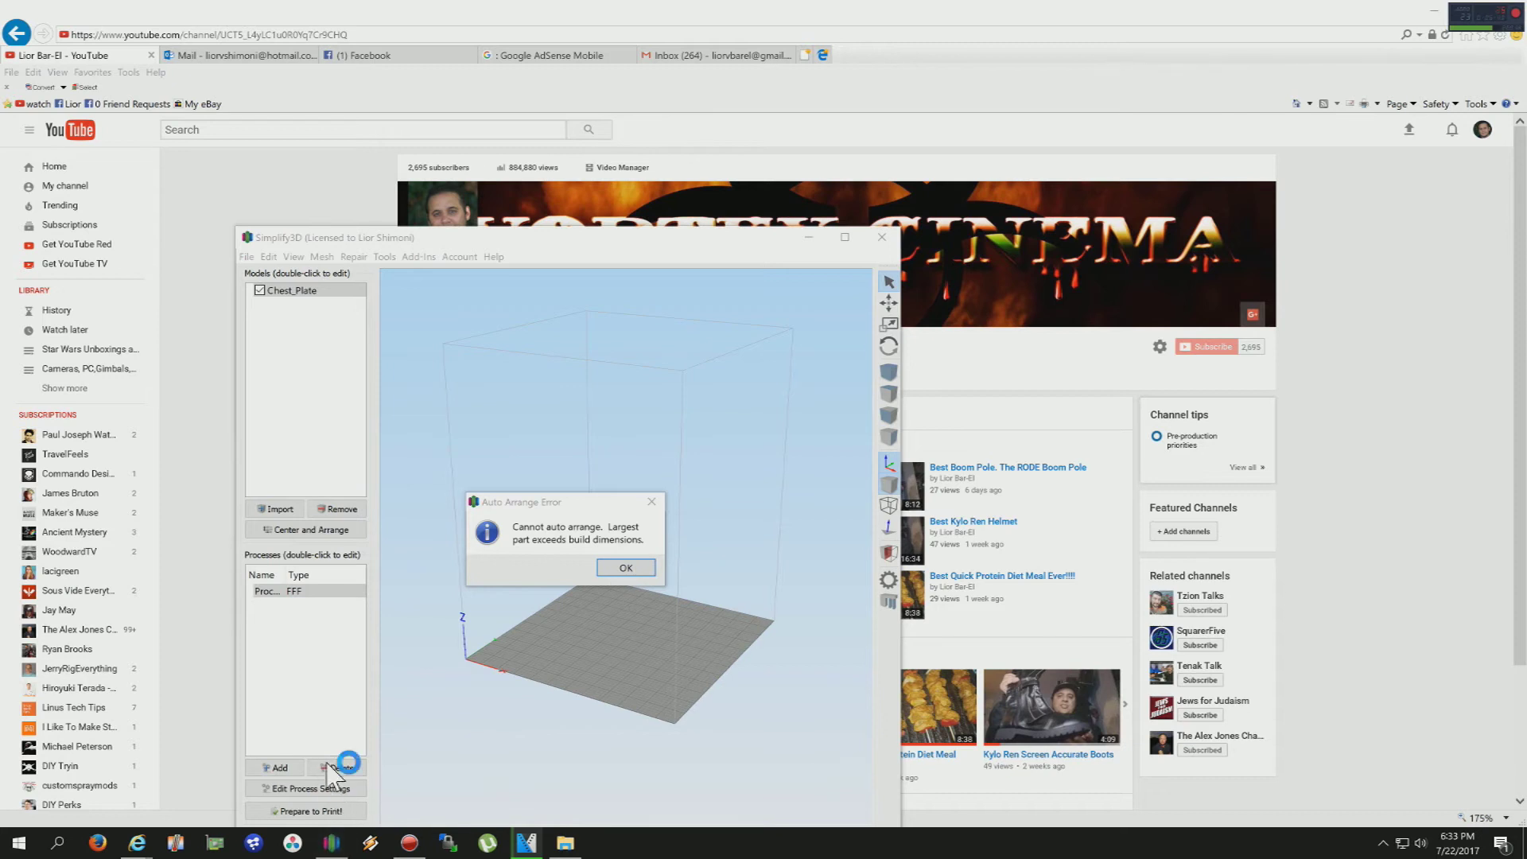
{"action": "key", "text": "ctrl+alt+Delete"}
{"action": "left_click", "coordinate": [768, 430]}
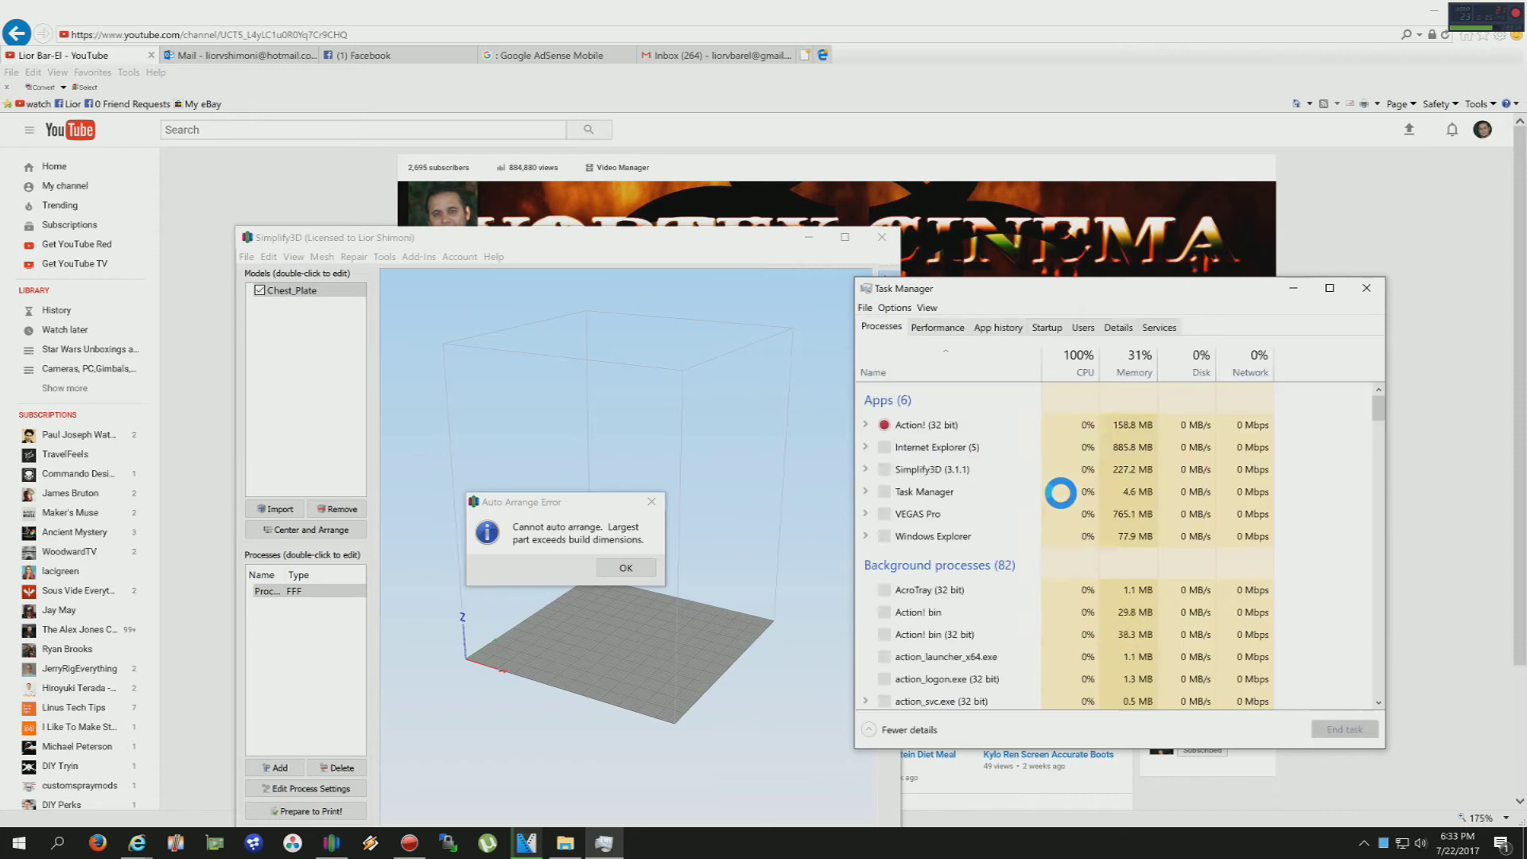
- End the Simplify3D (3.1.1) task, close Task Manager, and reopen Chest_Plate.stl
{"action": "left_click", "coordinate": [926, 470]}
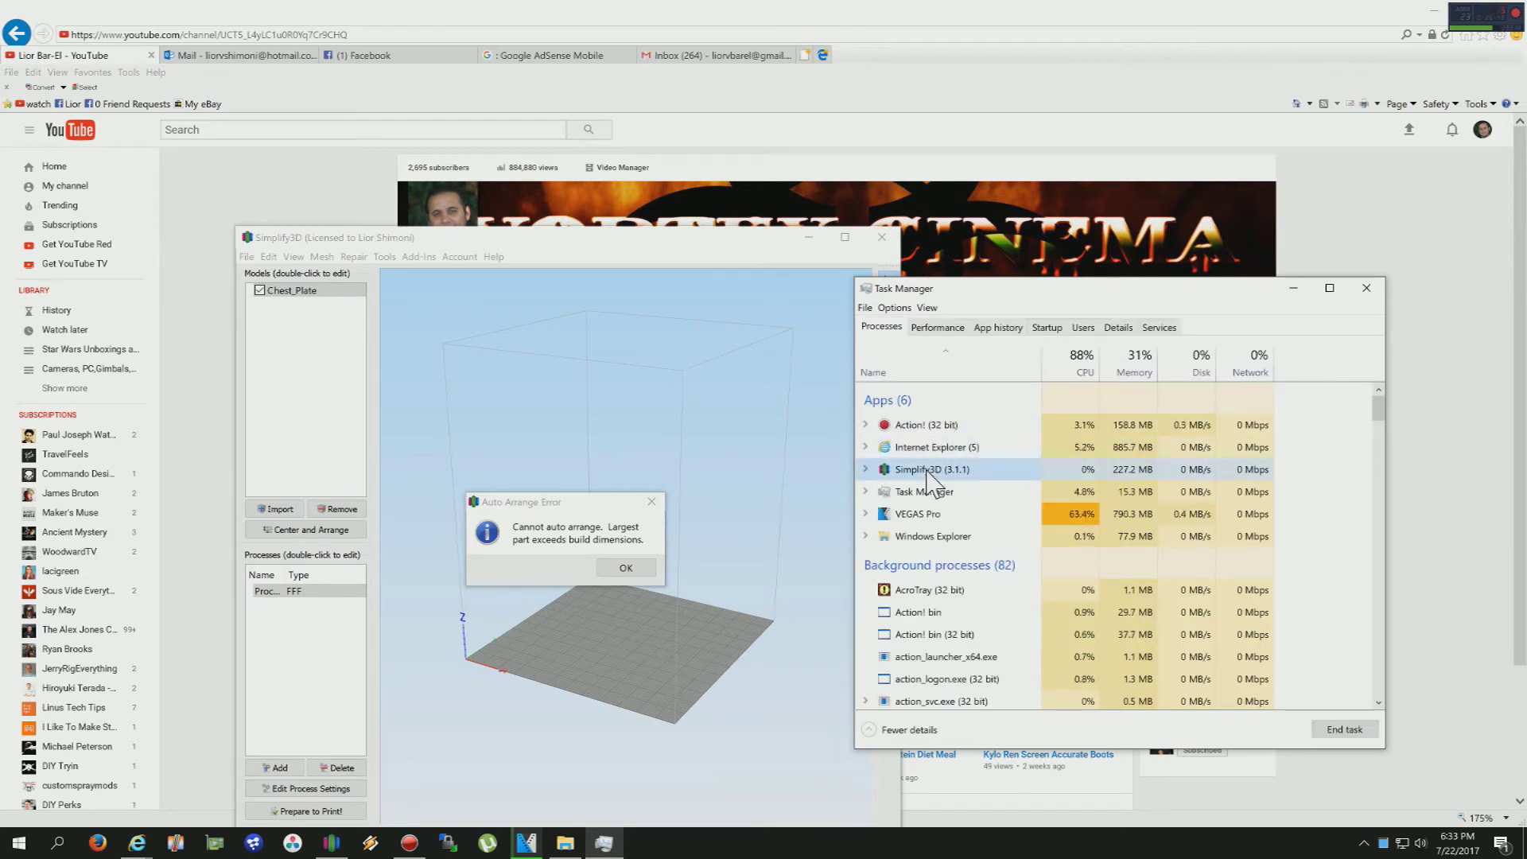
{"action": "left_click", "coordinate": [1328, 739]}
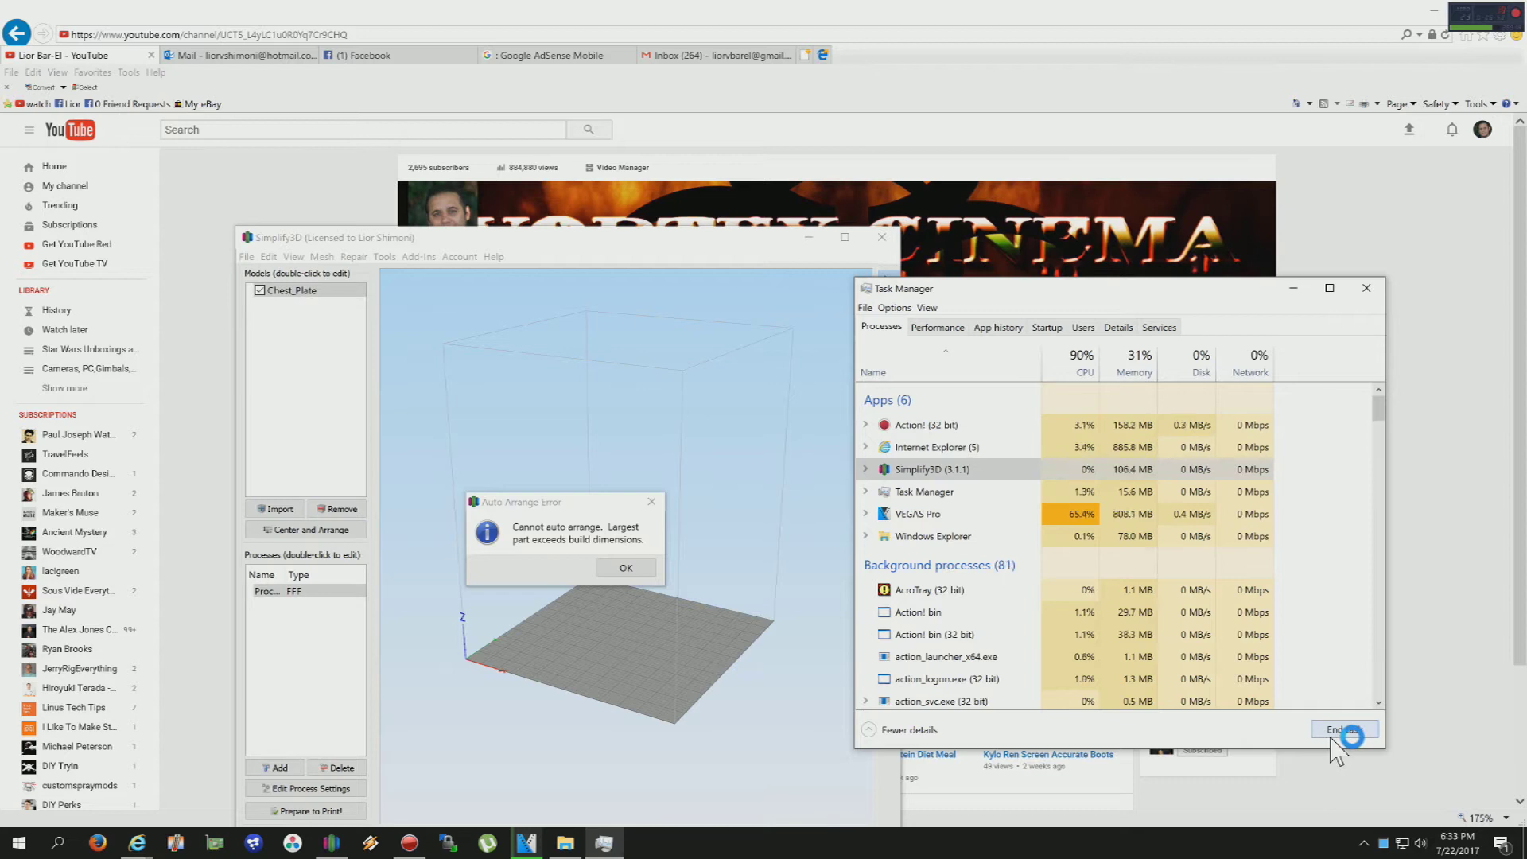
{"action": "left_click", "coordinate": [1367, 288]}
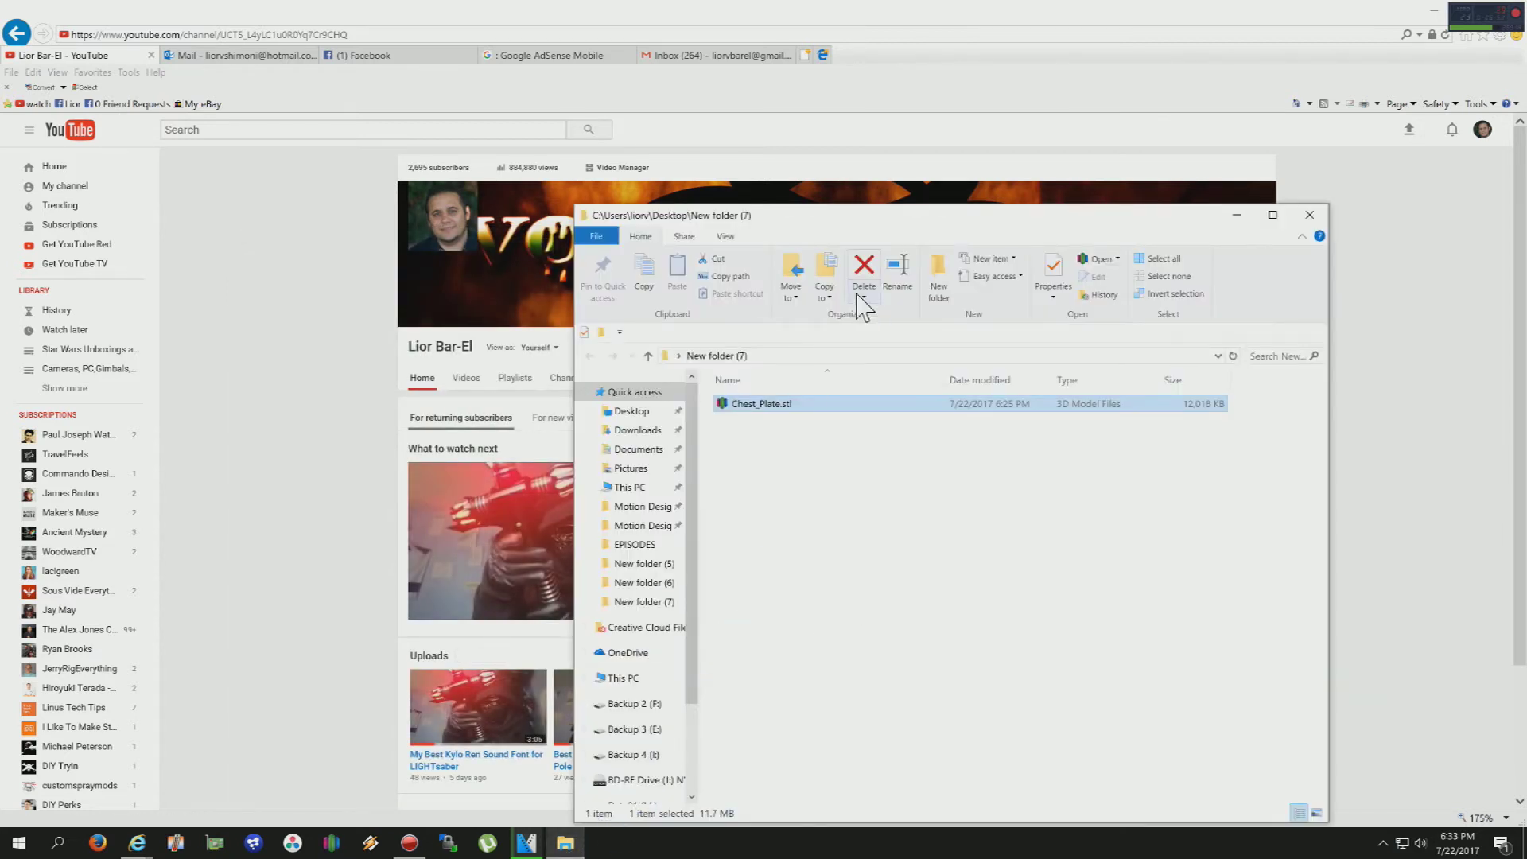
{"action": "double_click", "coordinate": [755, 410]}
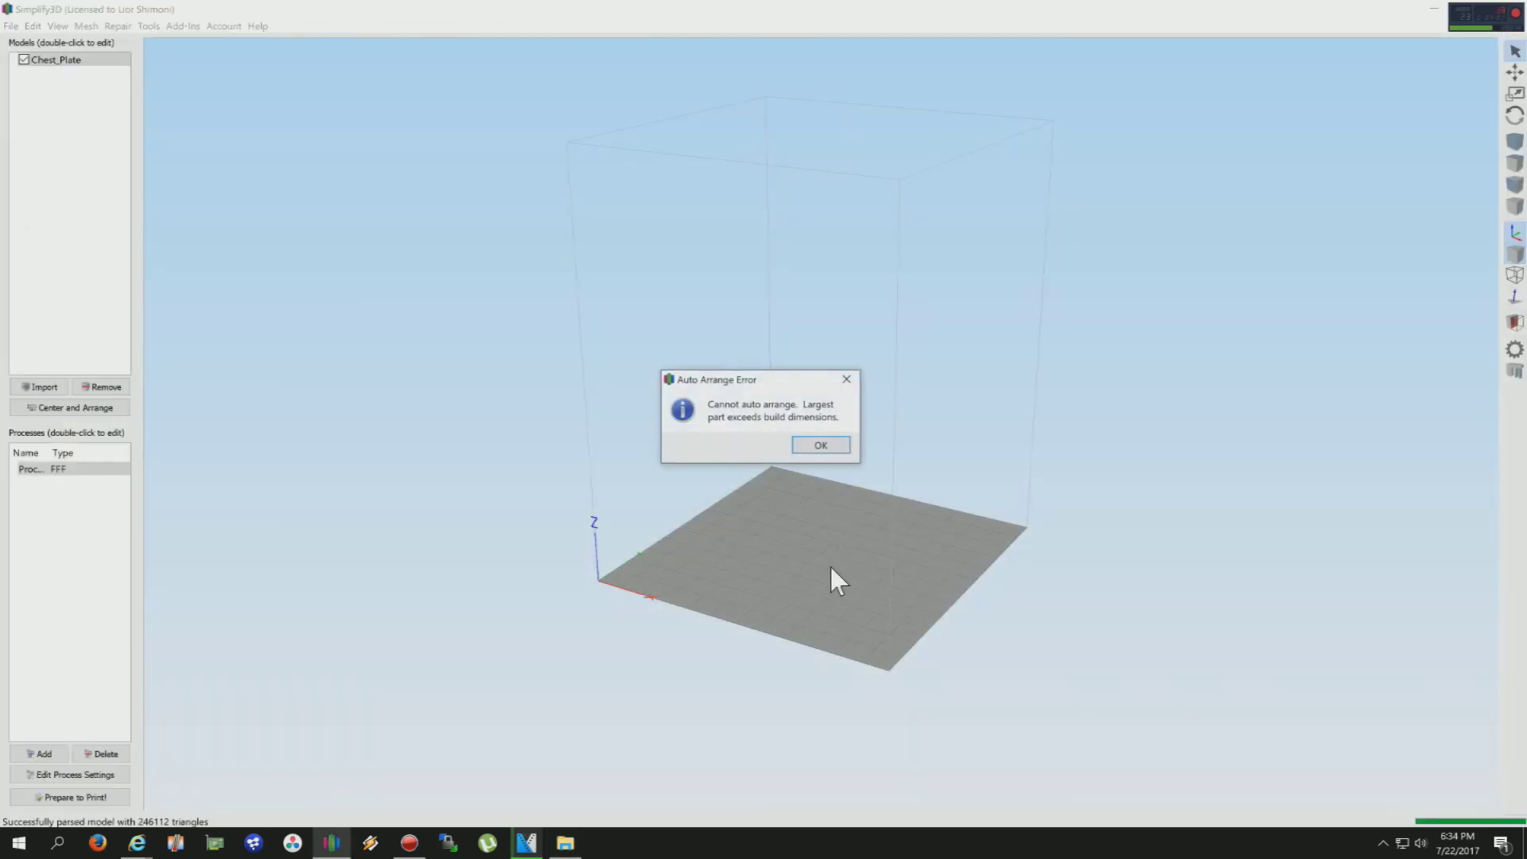
- Dismiss the auto-arrange error, orbit and shift the chest plate on the bed, then delete it
{"action": "left_click", "coordinate": [820, 445]}
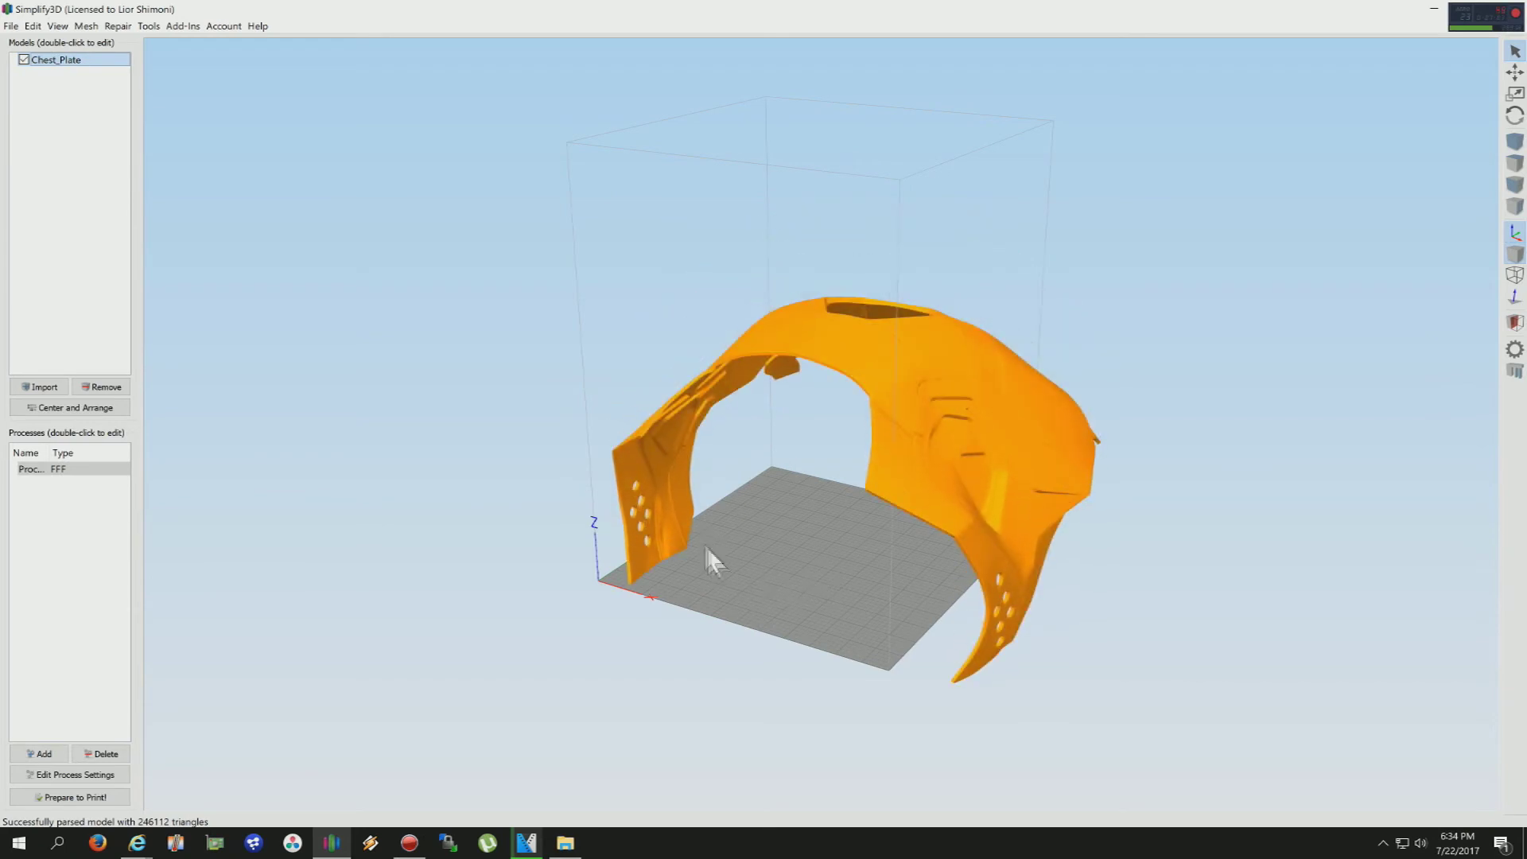
{"action": "left_click_drag", "start_coordinate": [717, 552], "coordinate": [739, 583]}
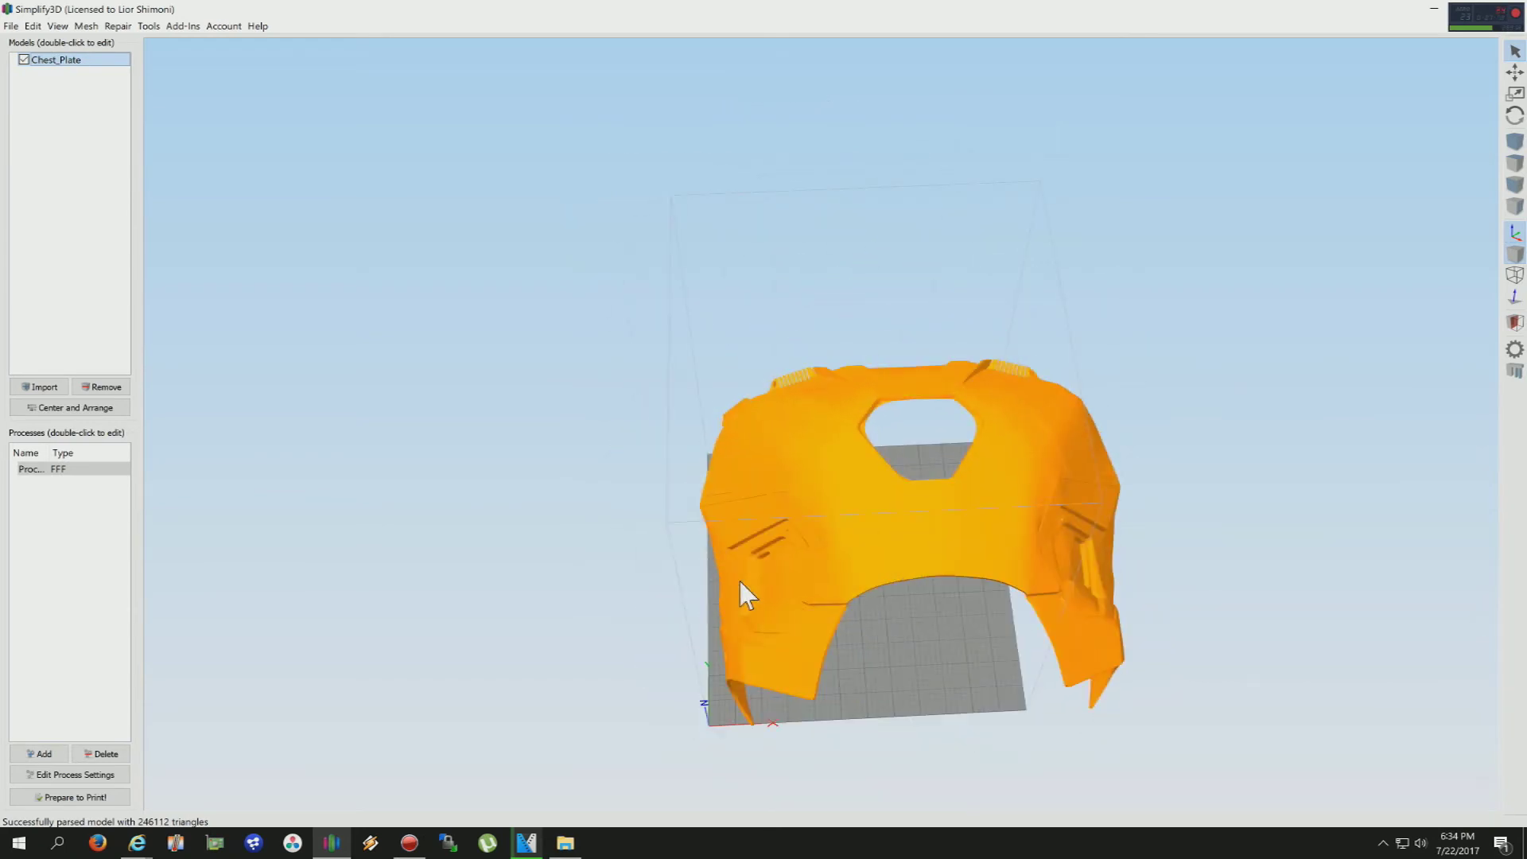
{"action": "left_click", "coordinate": [1514, 74]}
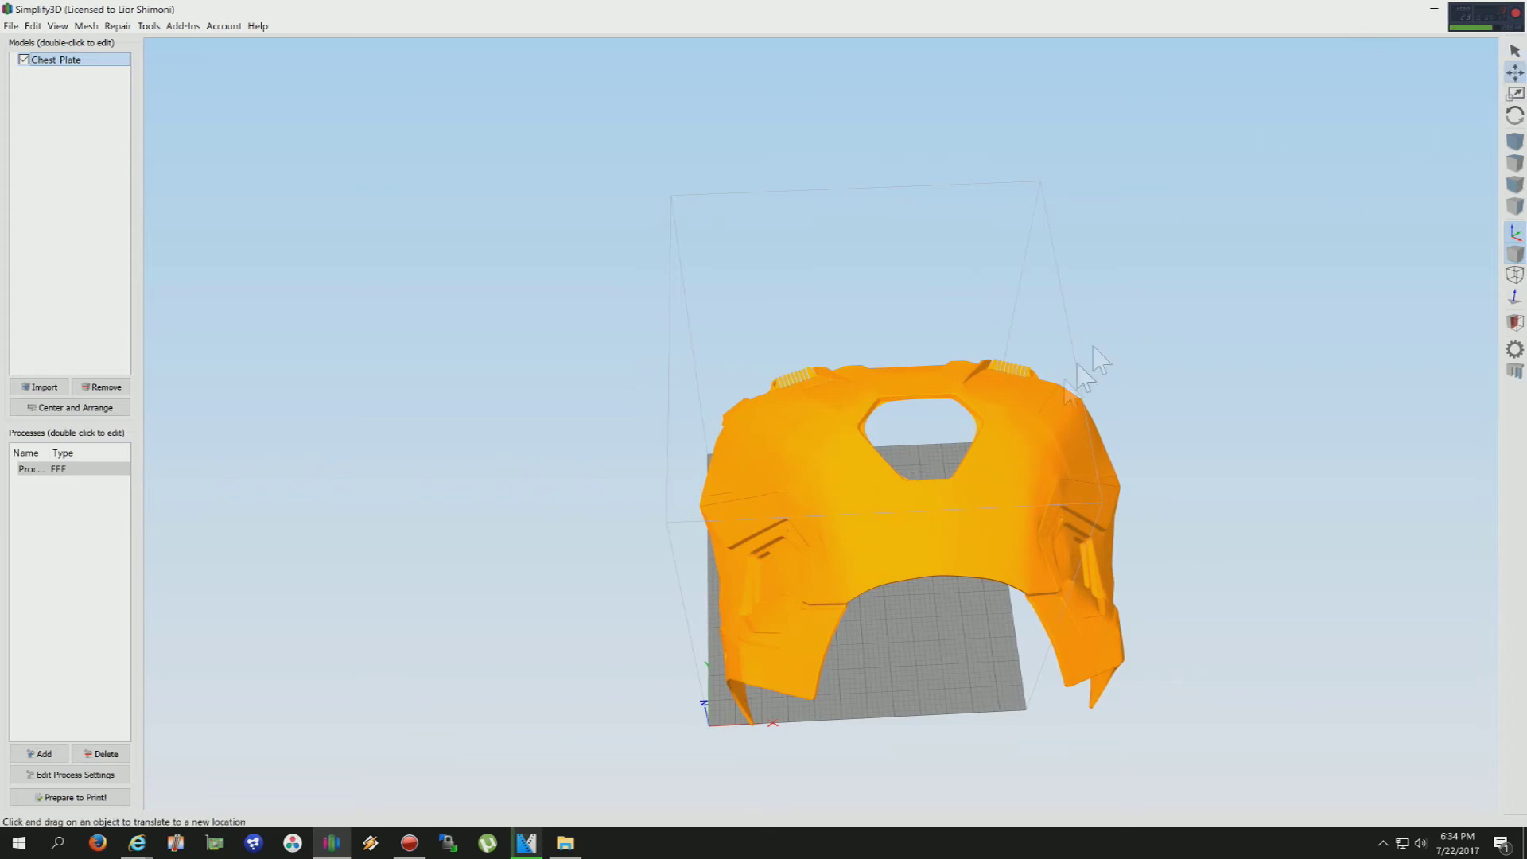
{"action": "left_click_drag", "start_coordinate": [1012, 494], "coordinate": [965, 476]}
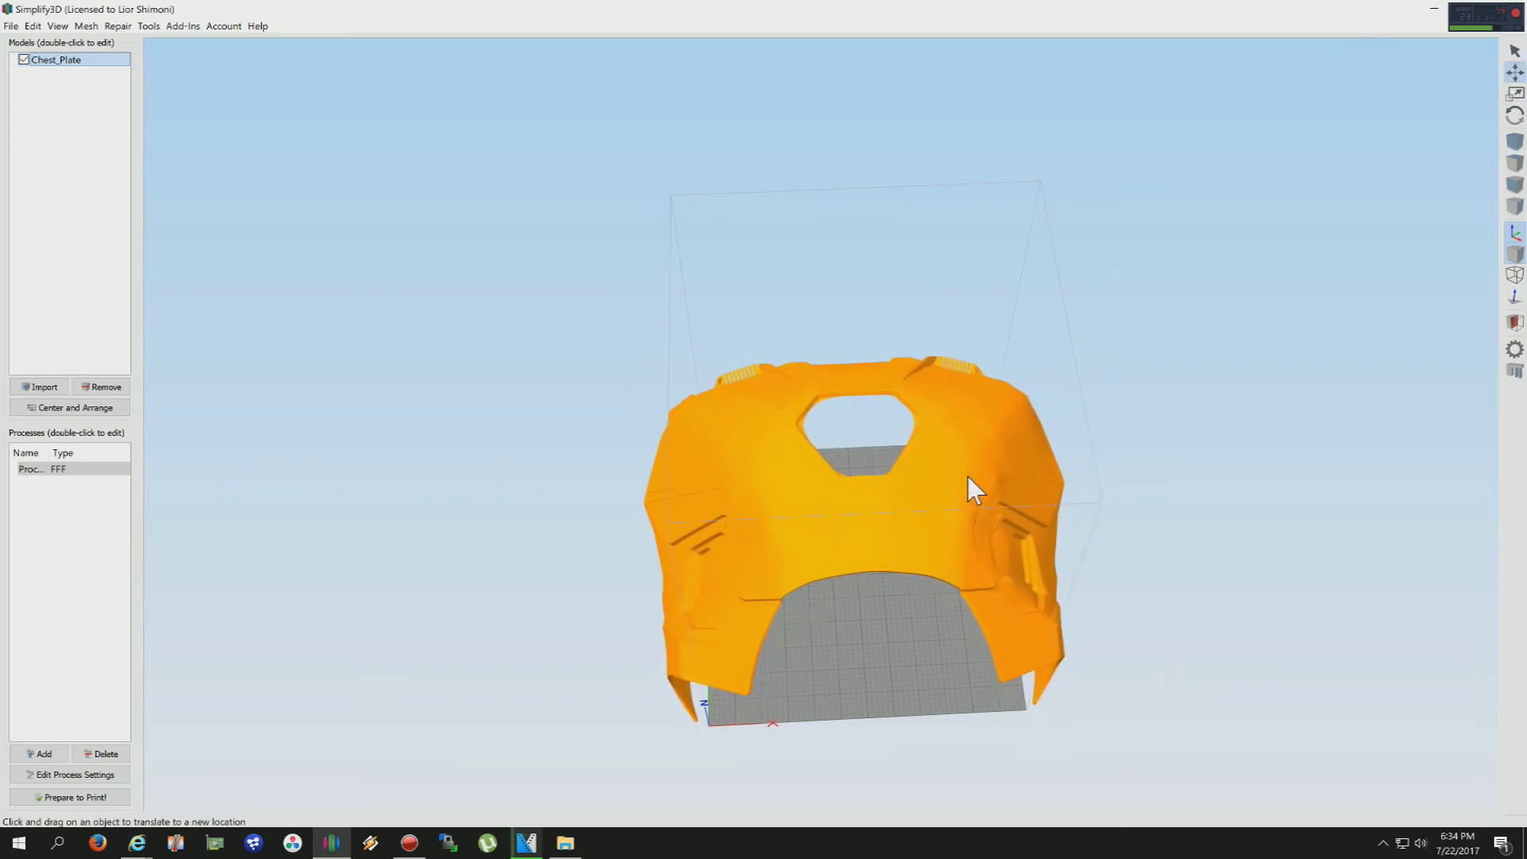
{"action": "left_click_drag", "start_coordinate": [923, 705], "coordinate": [910, 675]}
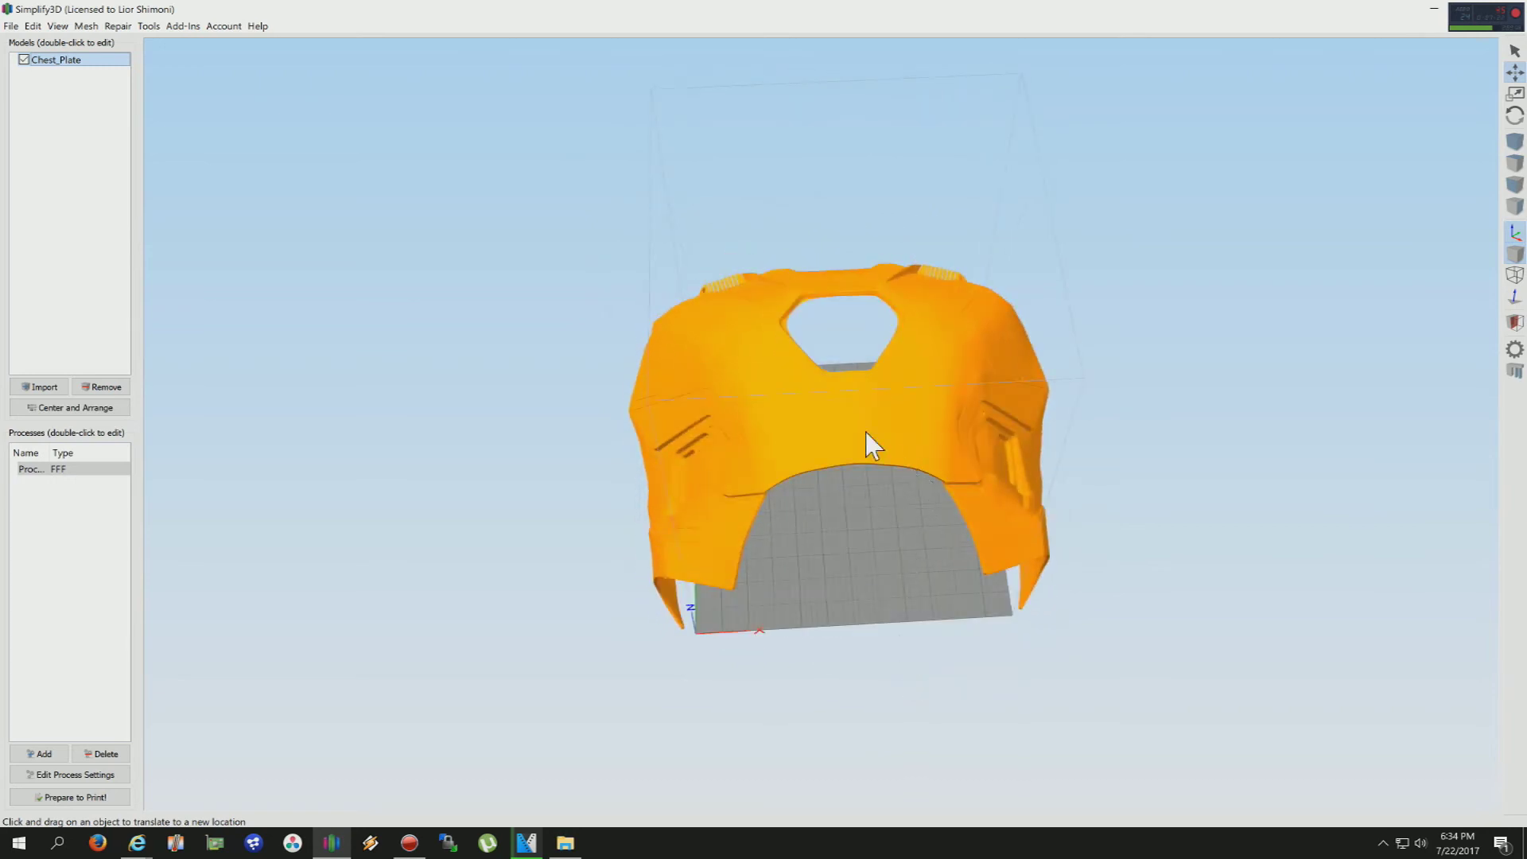
{"action": "key", "text": "Delete"}
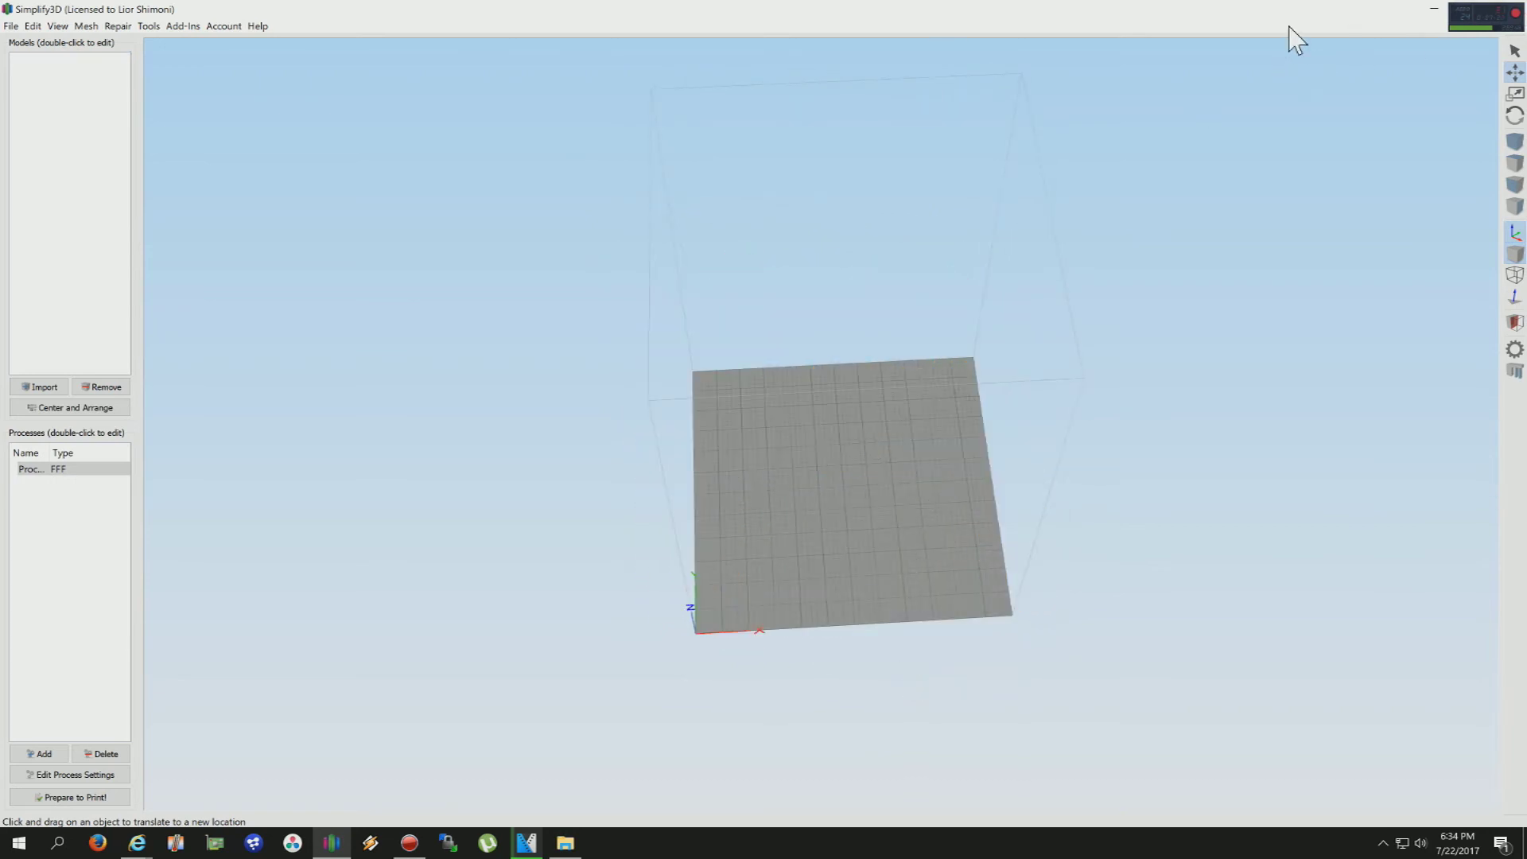
- Close Simplify3D and open Chest_Plate.stl with Meshmixer in full screen
{"action": "double_click", "coordinate": [1294, 13]}
{"action": "left_click", "coordinate": [1110, 290]}
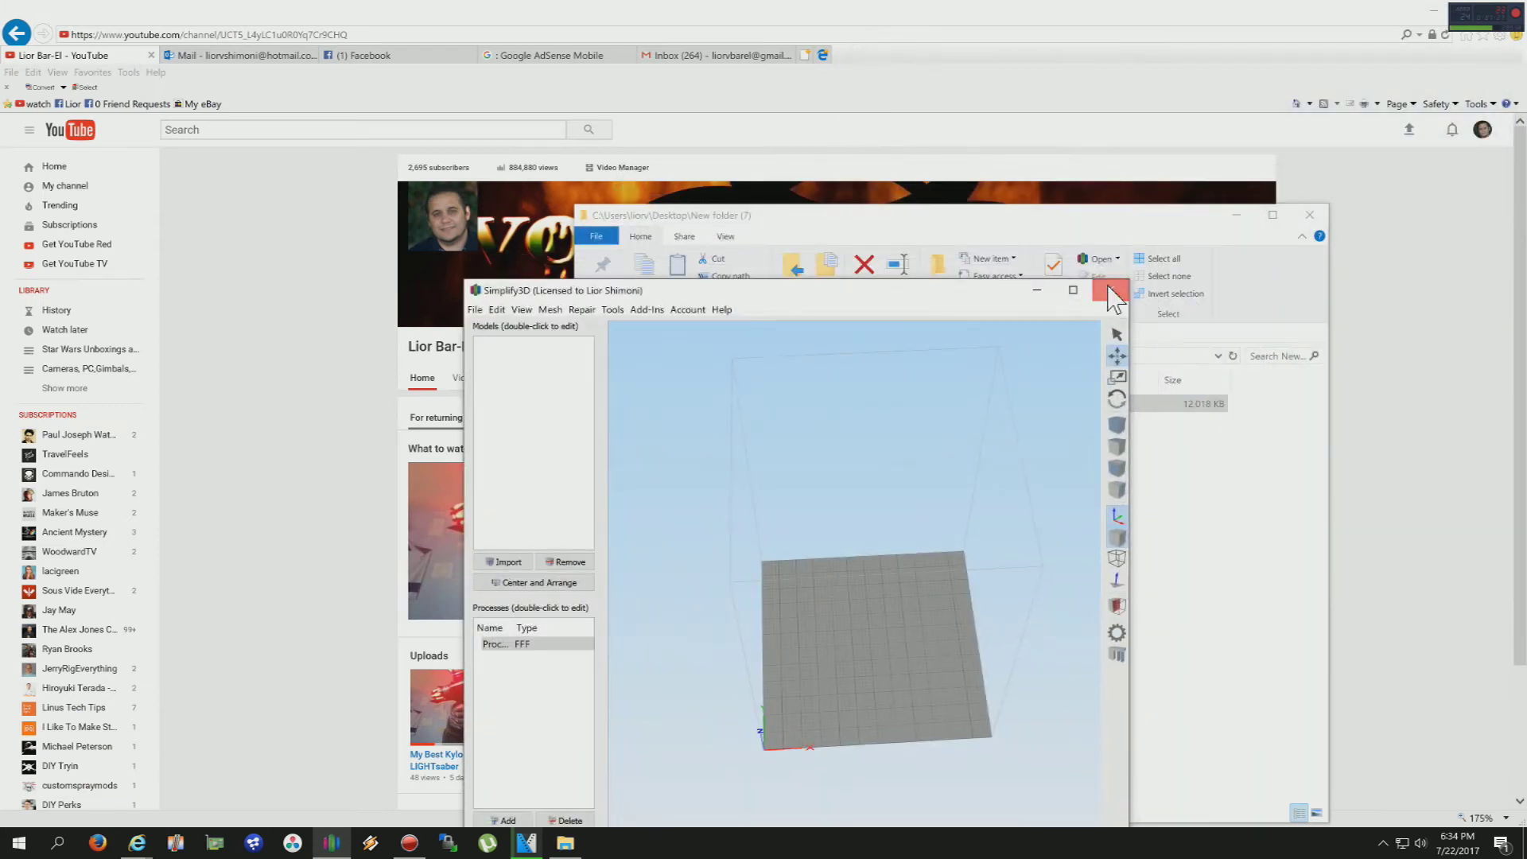
{"action": "right_click", "coordinate": [731, 406]}
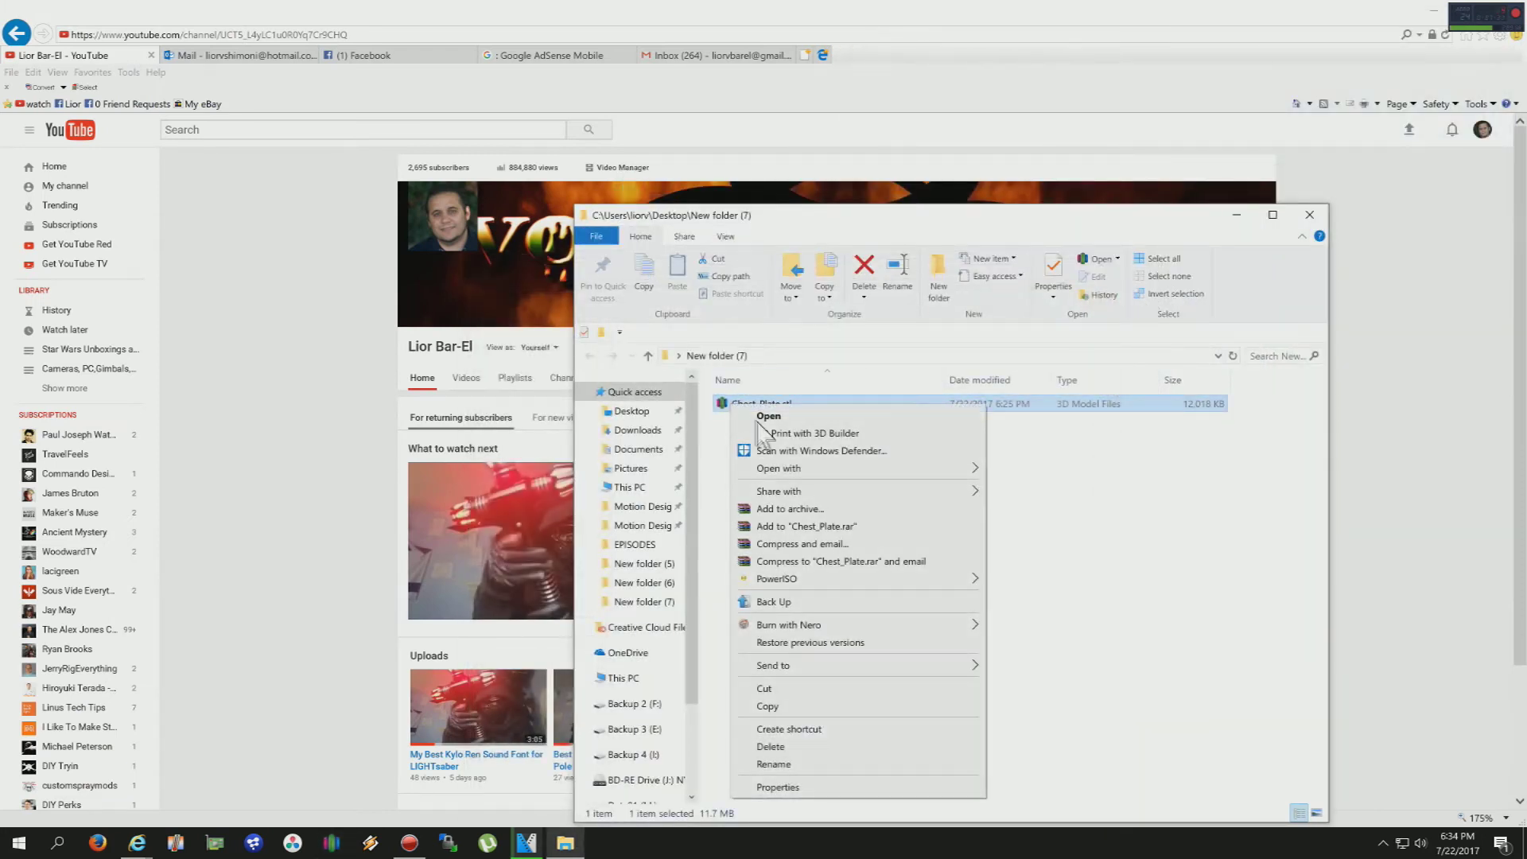
{"action": "mouse_move", "coordinate": [767, 470]}
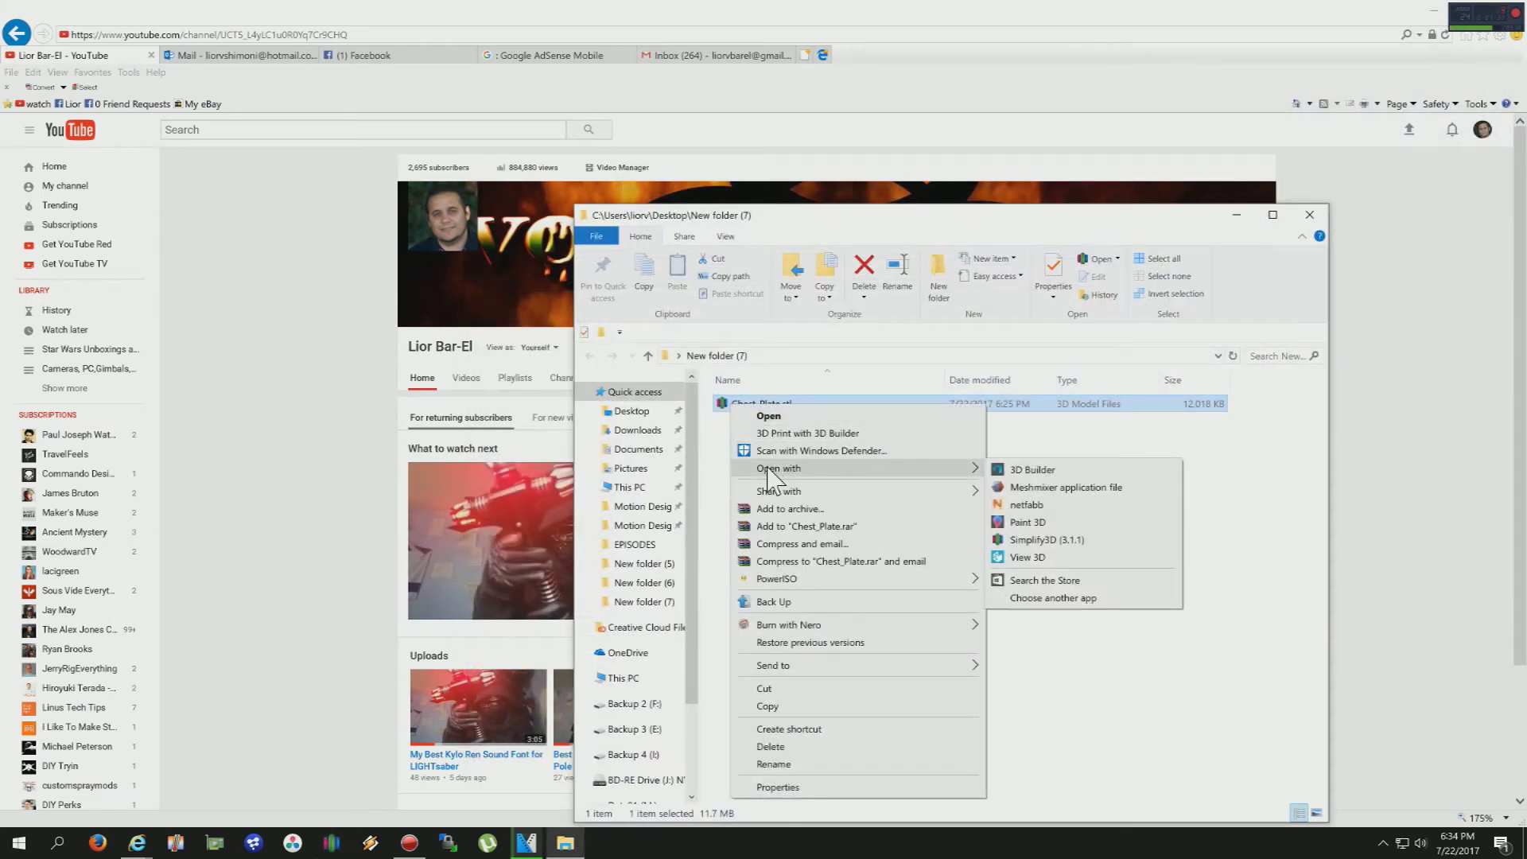
{"action": "left_click", "coordinate": [1065, 488]}
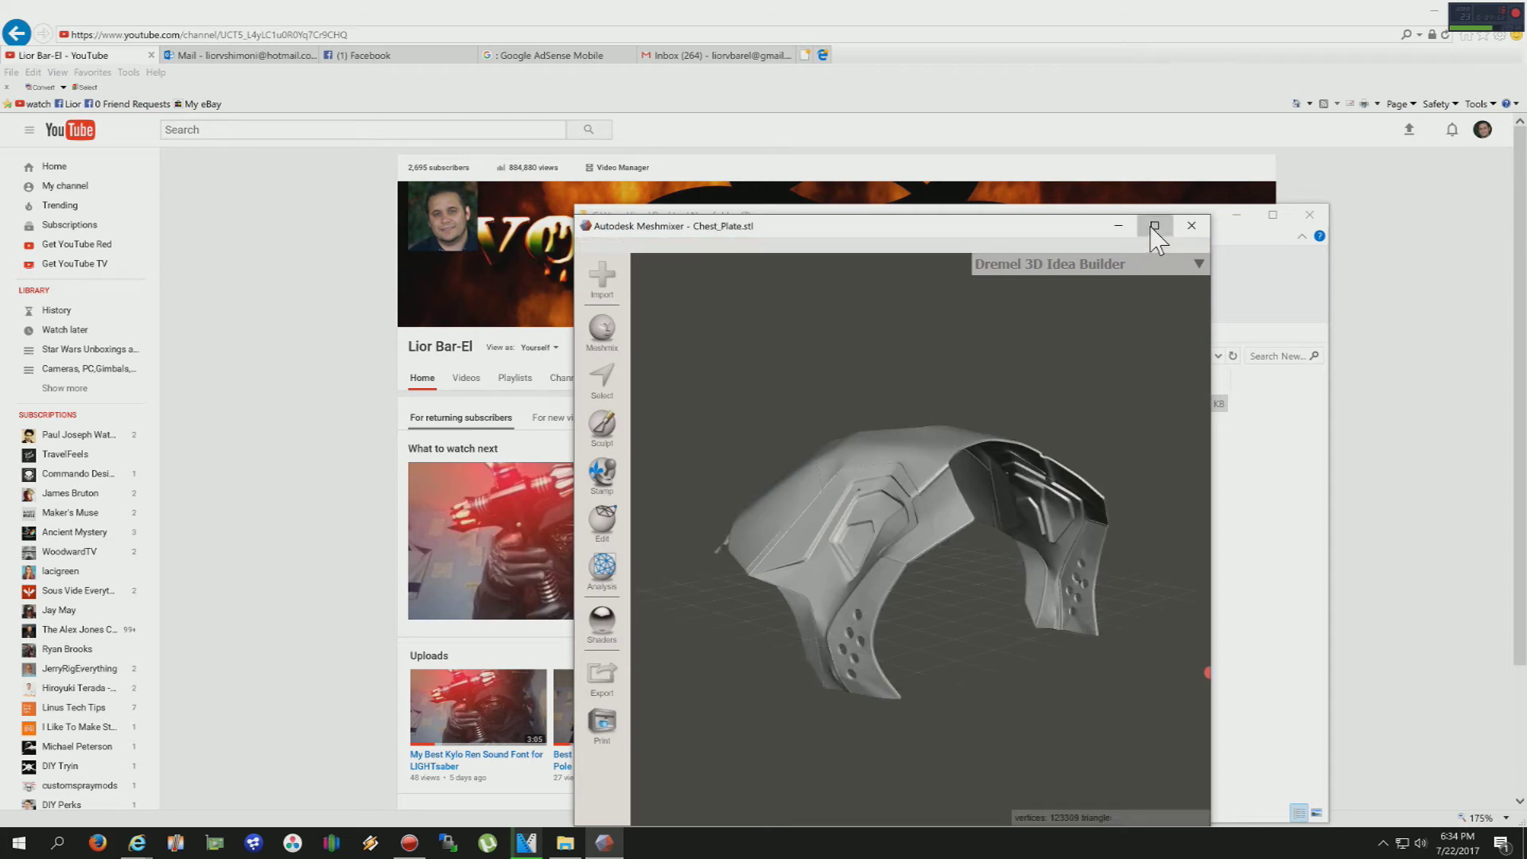
{"action": "left_click", "coordinate": [1154, 227]}
- Orbit to the front and set a vertical Plane Cut line through the chest plate's neck opening
{"action": "right_click_drag", "start_coordinate": [1092, 584], "coordinate": [956, 726]}
{"action": "right_click_drag", "start_coordinate": [668, 489], "coordinate": [691, 579]}
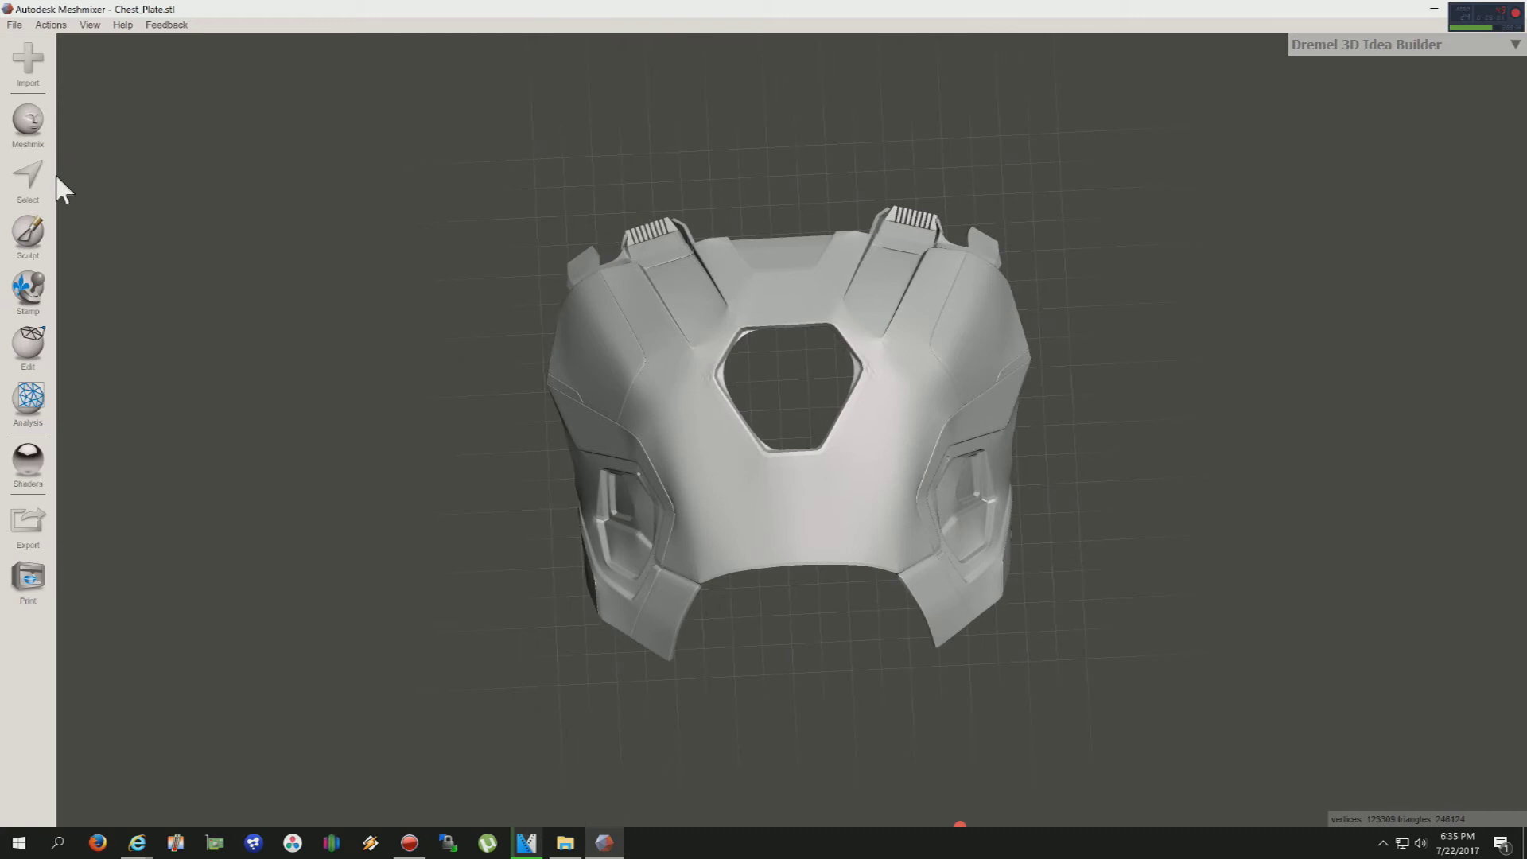
{"action": "left_click", "coordinate": [28, 343]}
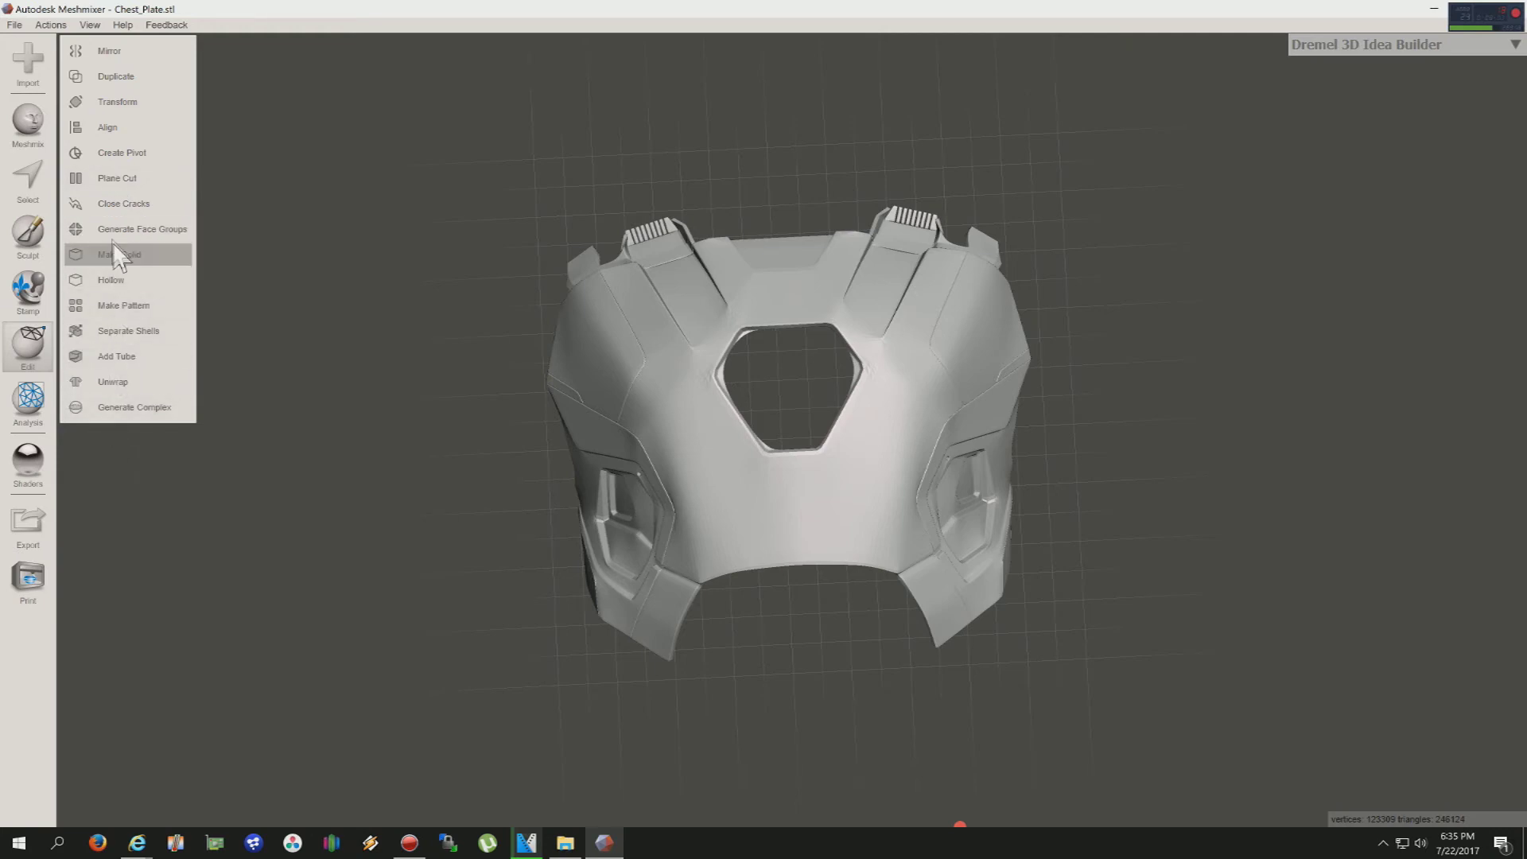
{"action": "left_click", "coordinate": [116, 178]}
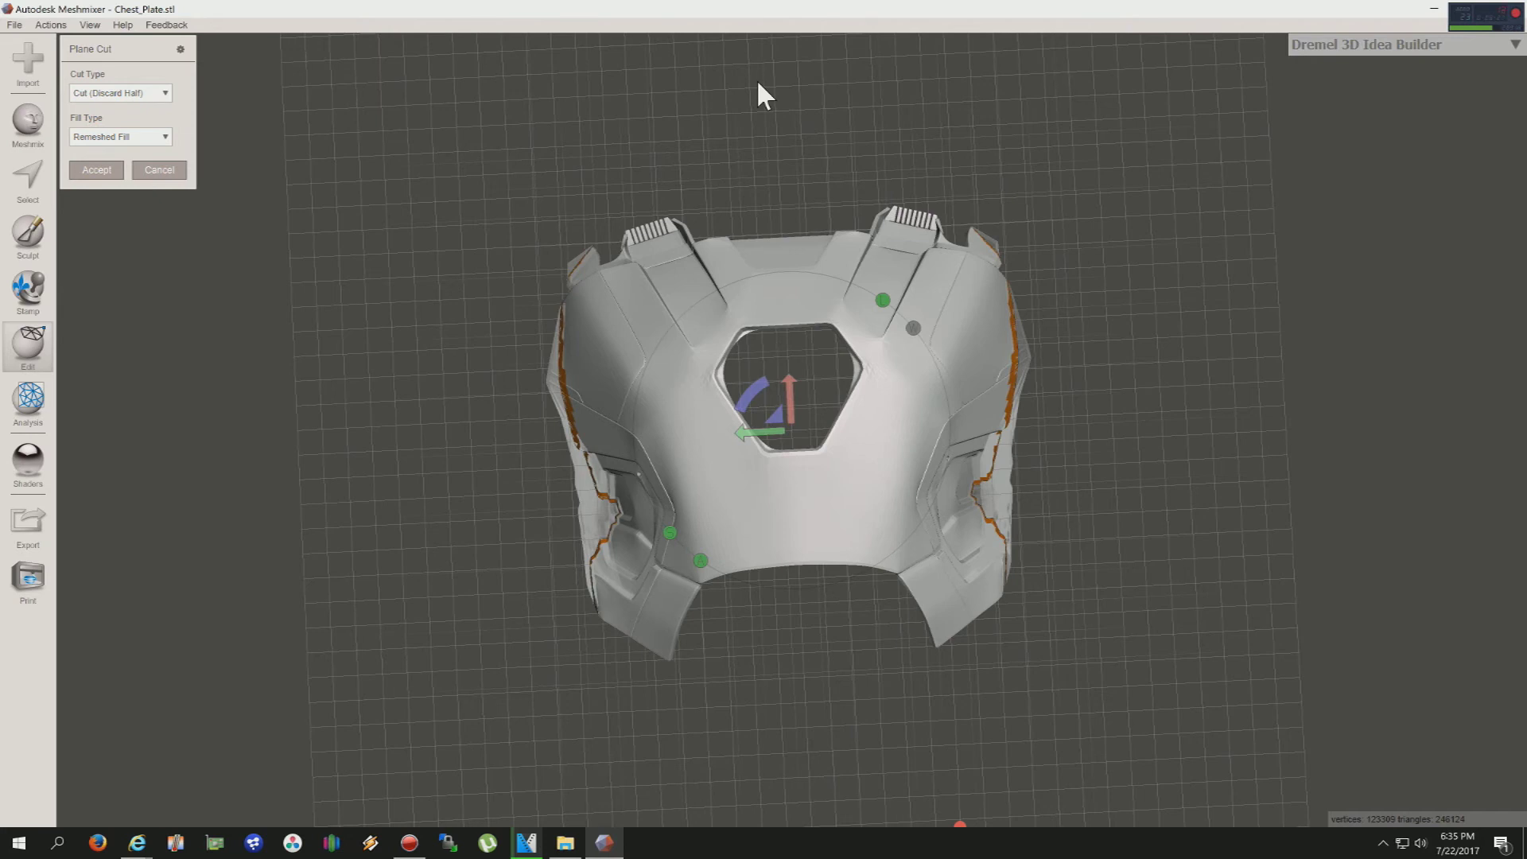
{"action": "mouse_move", "coordinate": [758, 82]}
{"action": "left_mouse_down"}
{"action": "mouse_move", "coordinate": [791, 745]}
{"action": "mouse_move", "coordinate": [819, 776]}
{"action": "mouse_move", "coordinate": [808, 102]}
{"action": "left_mouse_up"}
{"action": "left_click_drag", "start_coordinate": [779, 78], "coordinate": [811, 791]}
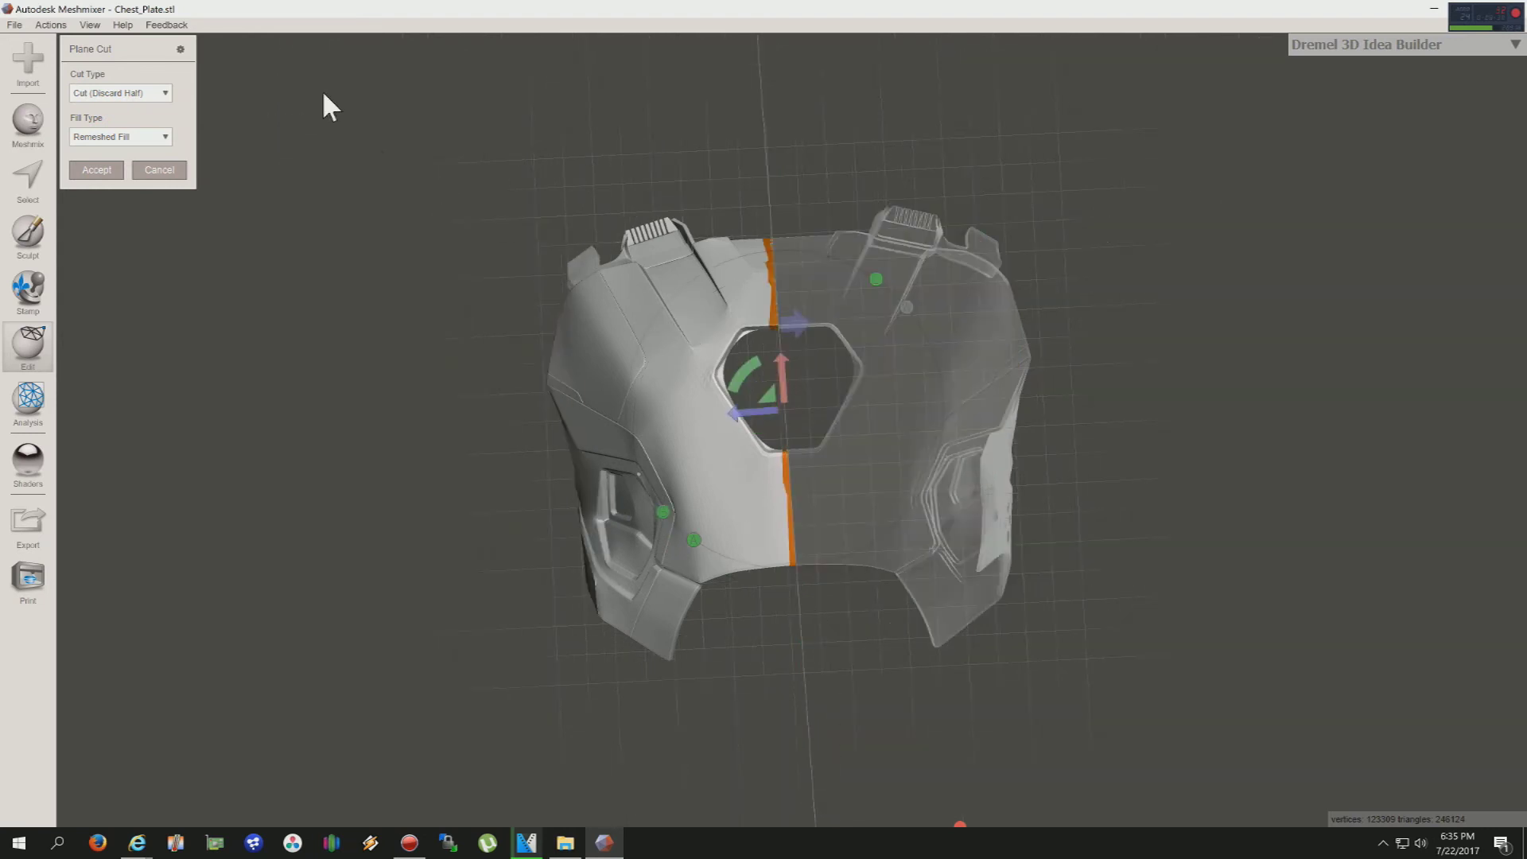
- Accept the cut, discarding the right half, and export the left half as 'Chest_Plate 01.stl'
{"action": "left_click", "coordinate": [99, 174]}
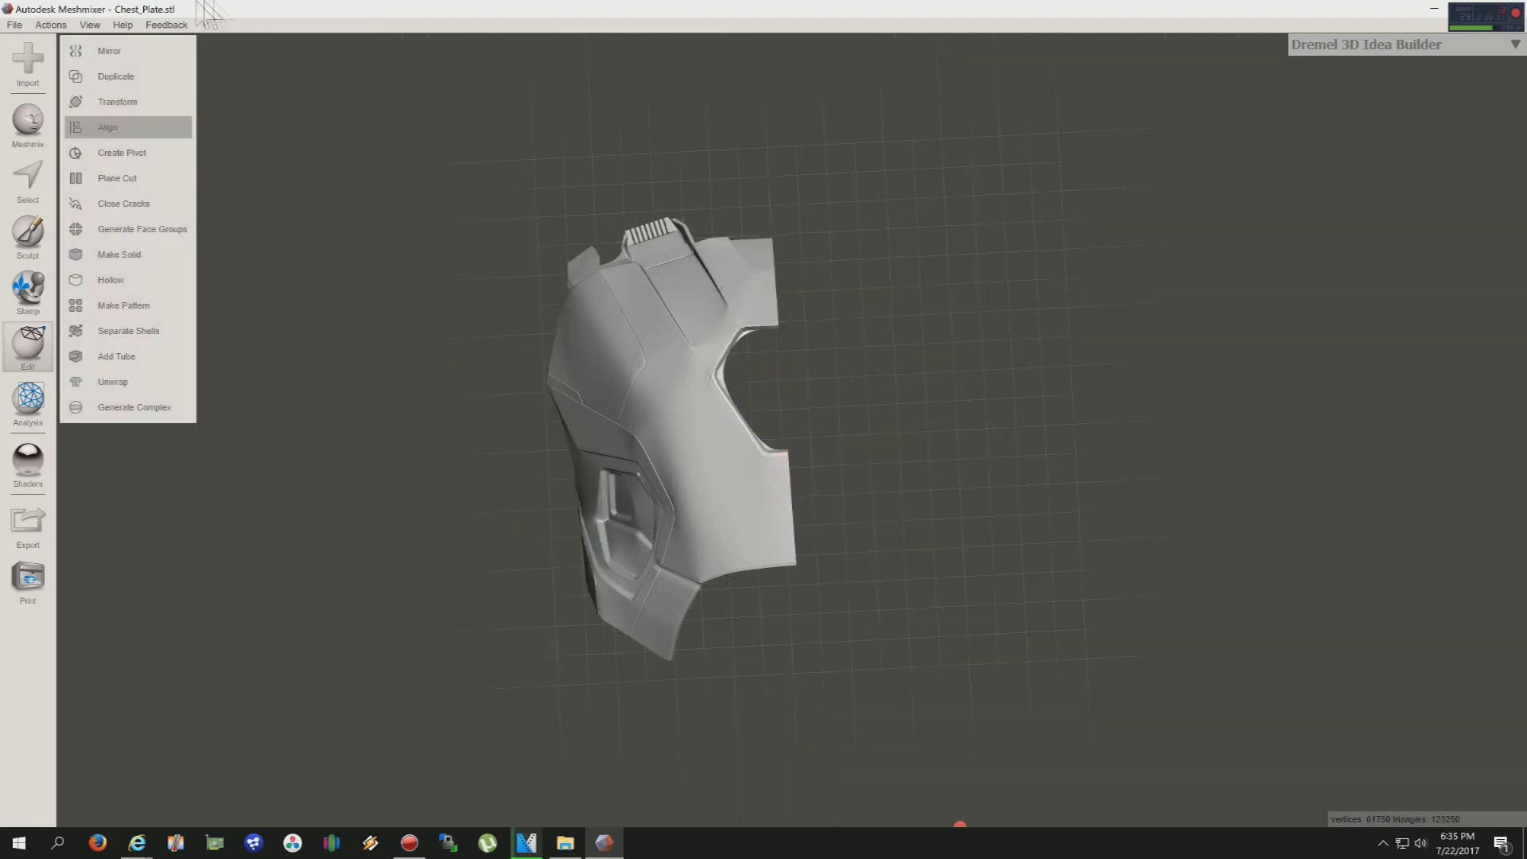
{"action": "left_click", "coordinate": [16, 25]}
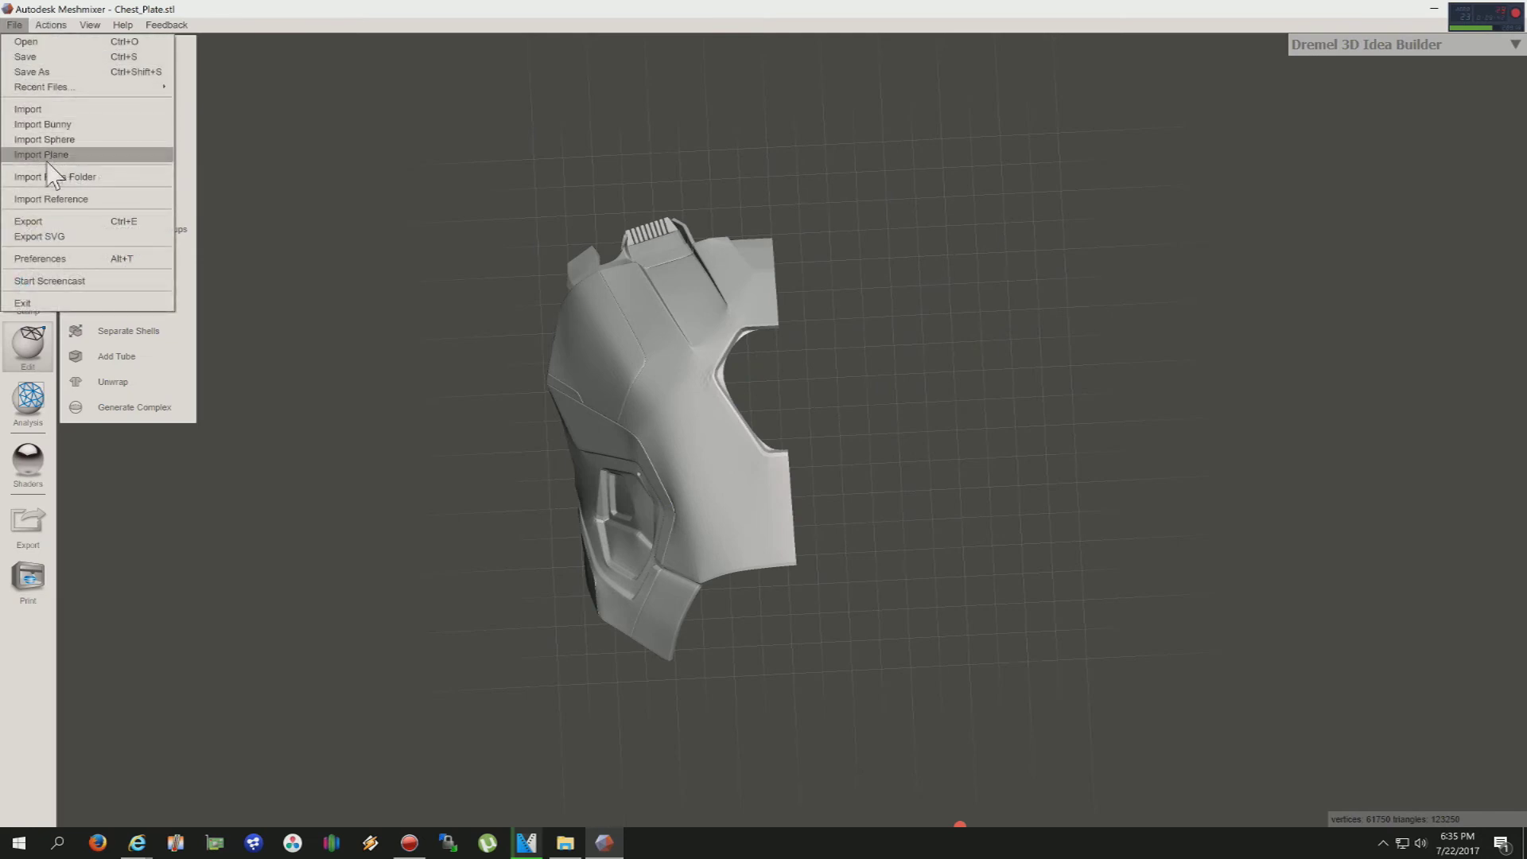
{"action": "left_click", "coordinate": [29, 221]}
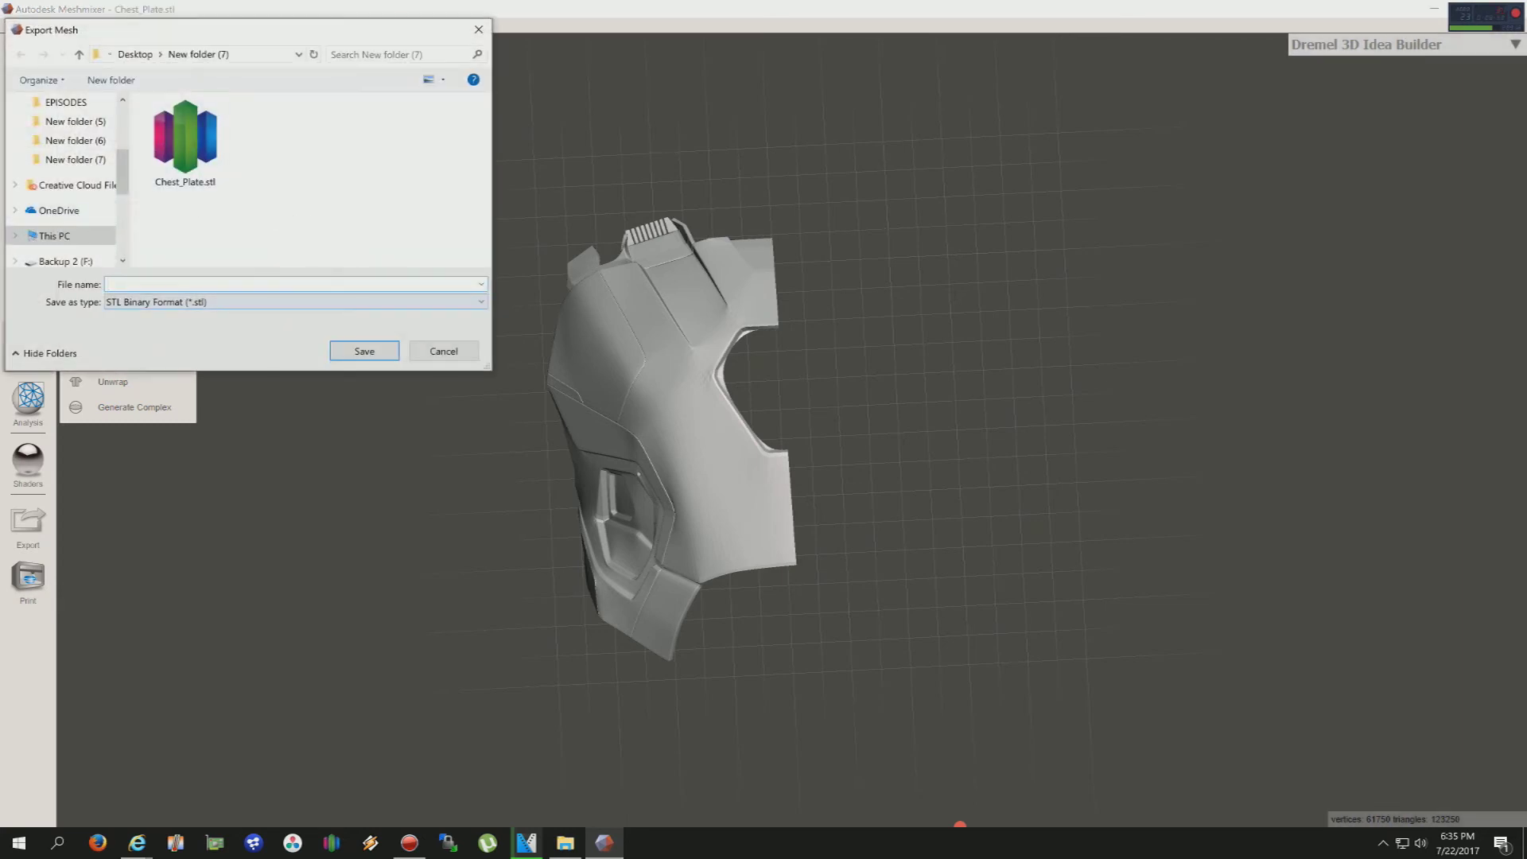
{"action": "left_click", "coordinate": [199, 179]}
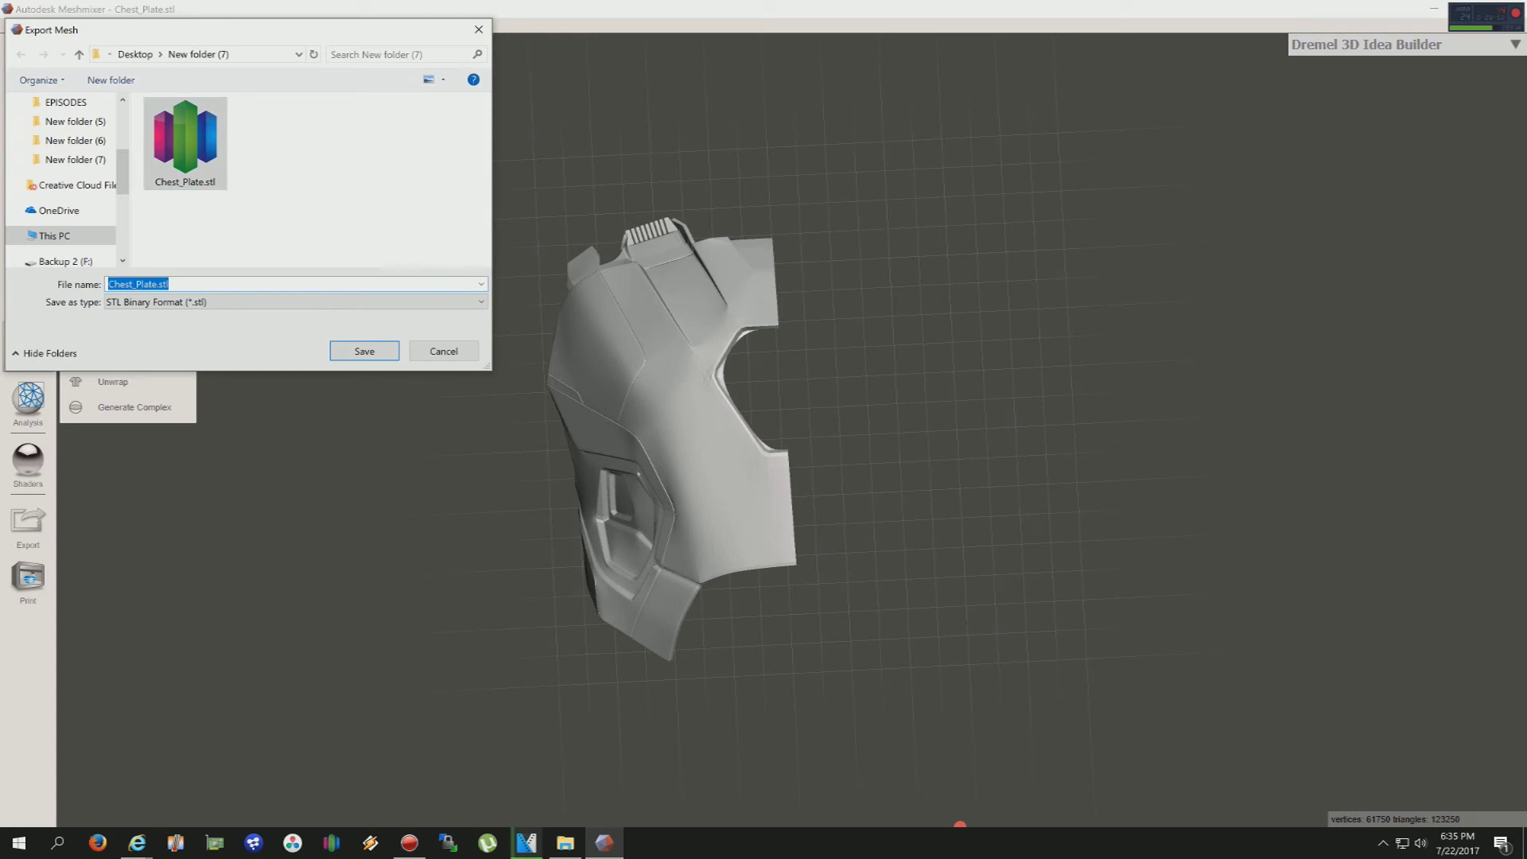
{"action": "left_click", "coordinate": [157, 284]}
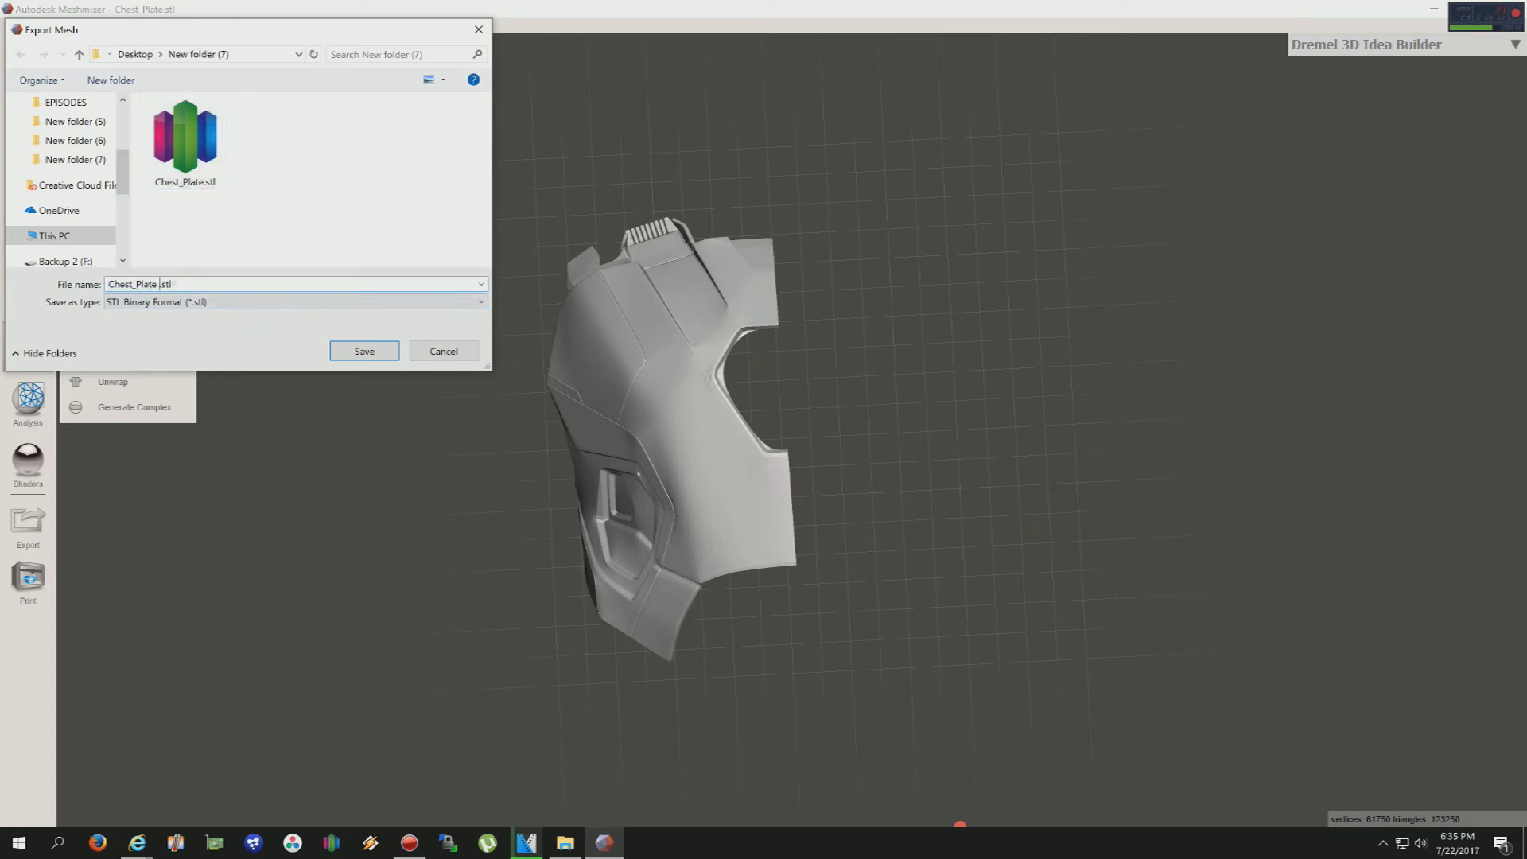
{"action": "left_click", "coordinate": [366, 352]}
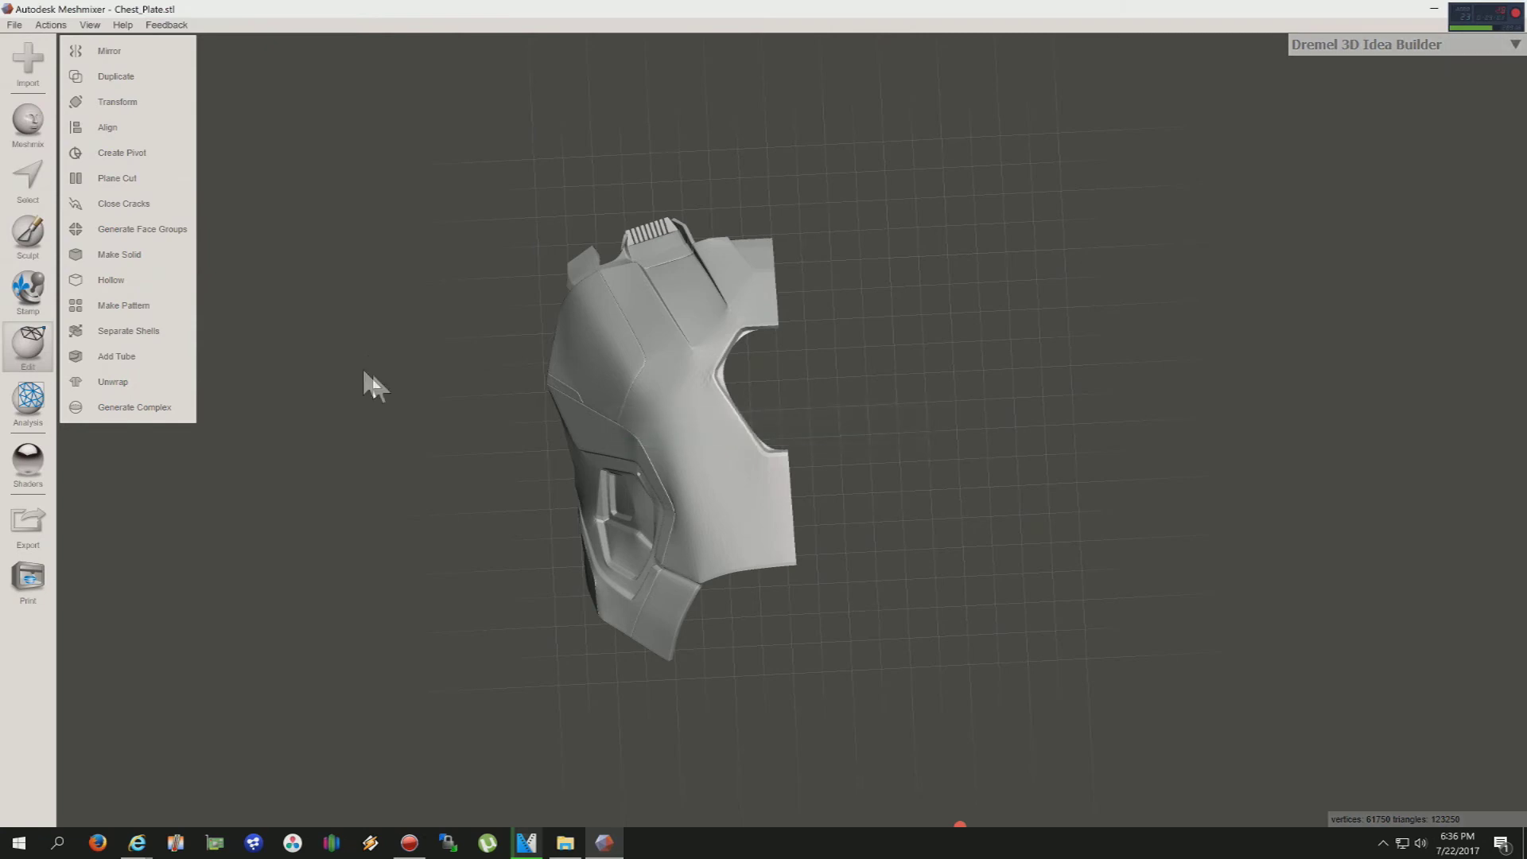
{"action": "left_click_drag", "start_coordinate": [1082, 8], "coordinate": [1068, 225]}
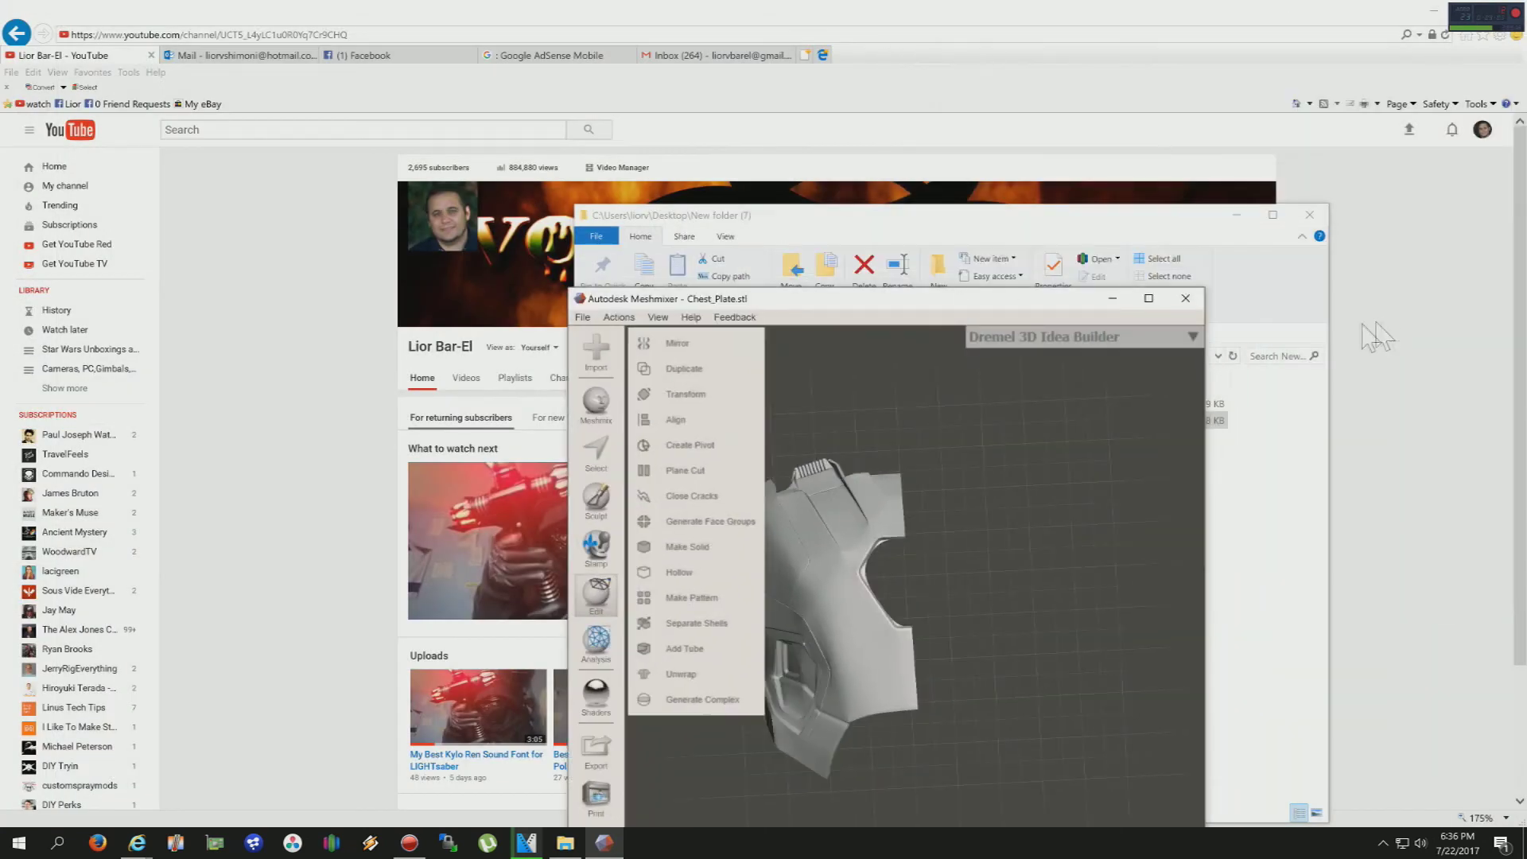
- Quit Meshmixer without saving, then preview Chest_Plate 01.stl in Simplify3D from another angle and close it
{"action": "left_click", "coordinate": [1185, 298]}
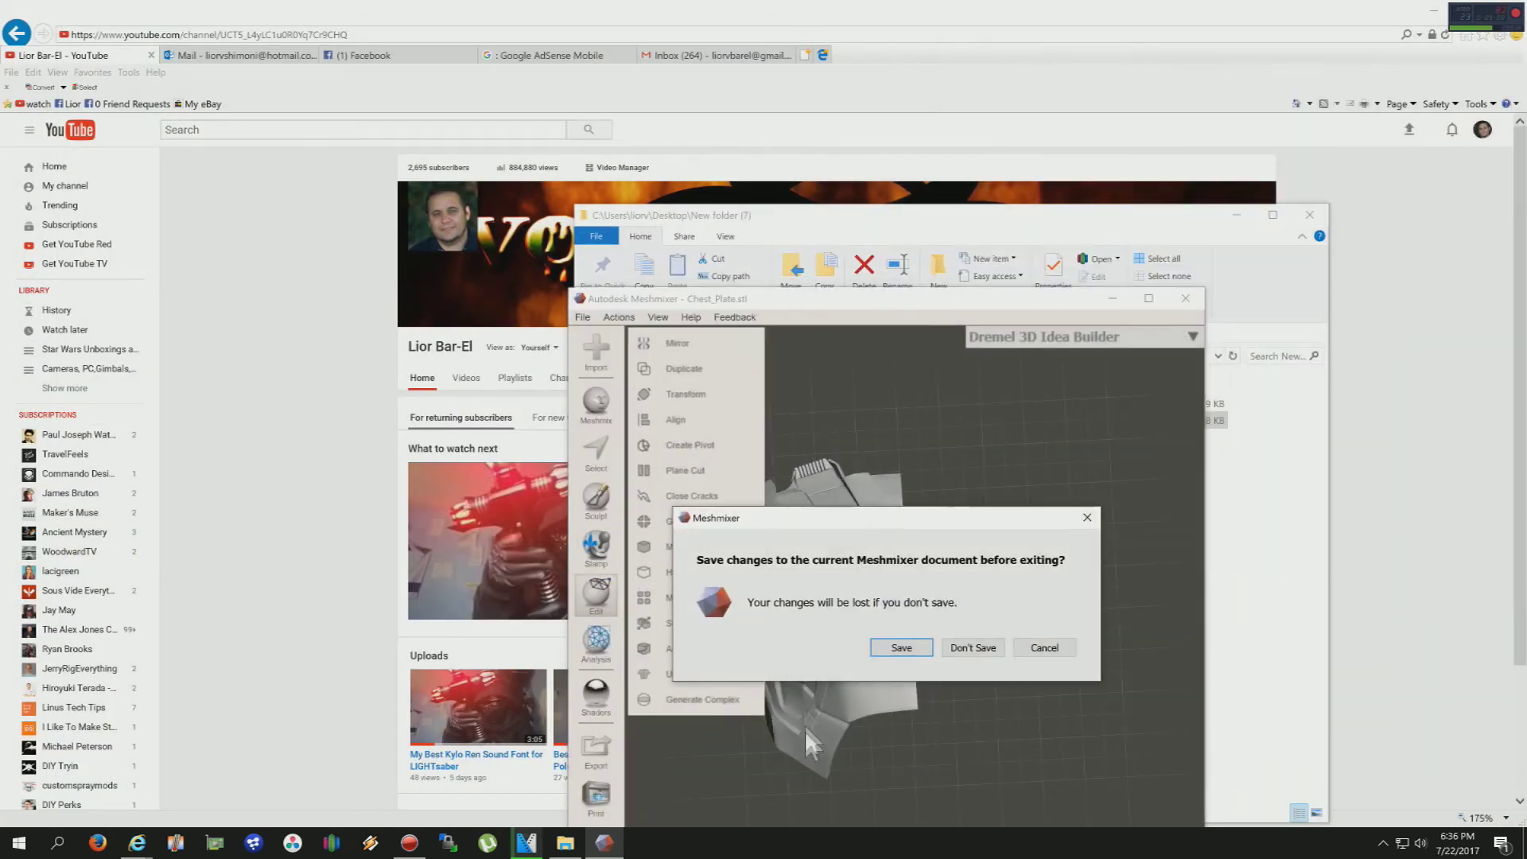
{"action": "left_click", "coordinate": [972, 647]}
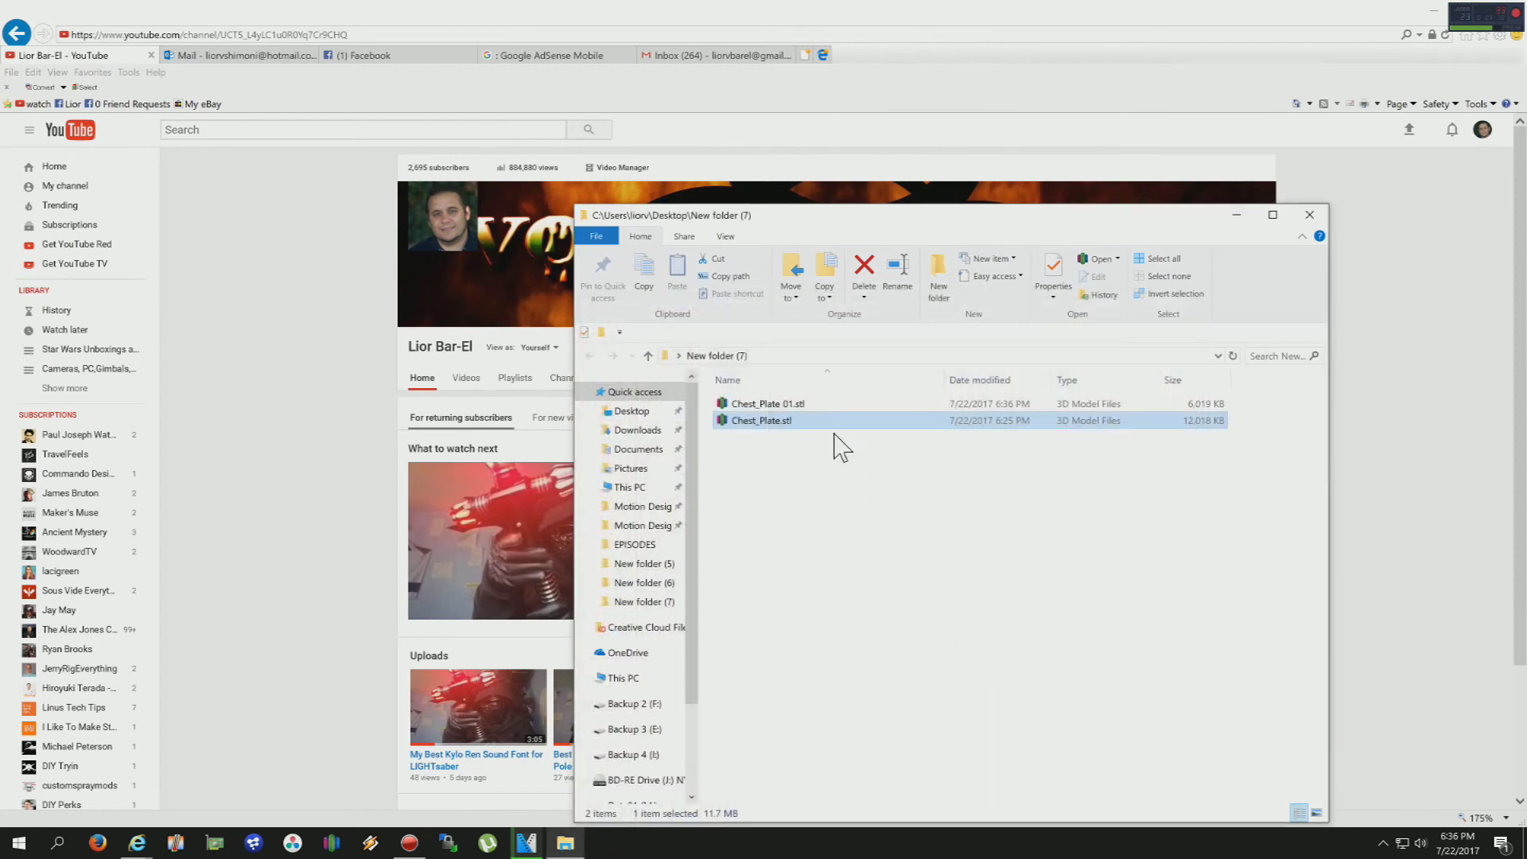
{"action": "left_click", "coordinate": [768, 405]}
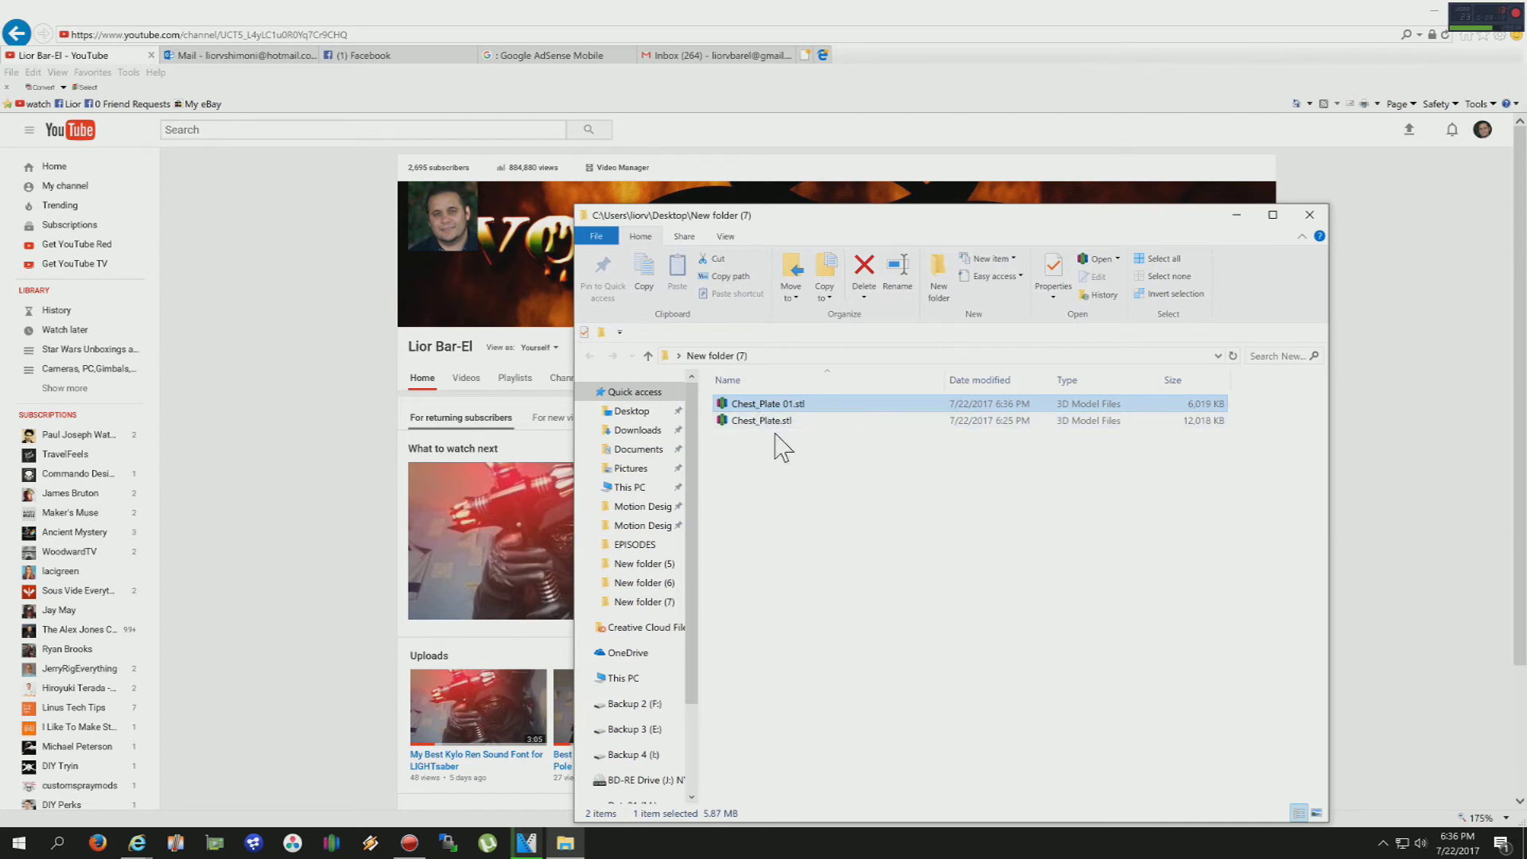
{"action": "key", "text": "Return"}
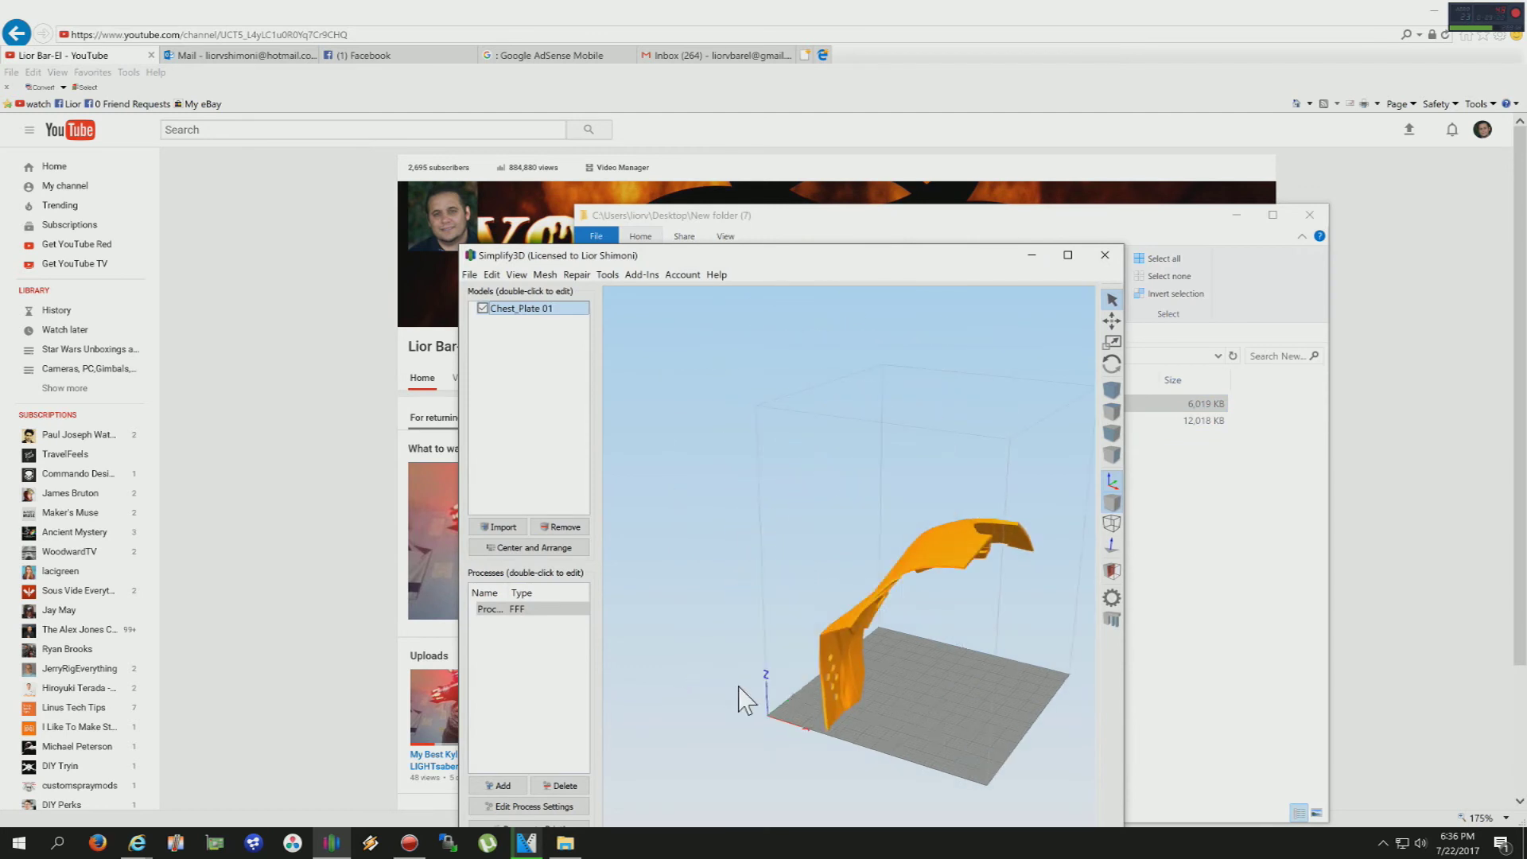
{"action": "left_click_drag", "start_coordinate": [946, 699], "coordinate": [994, 604]}
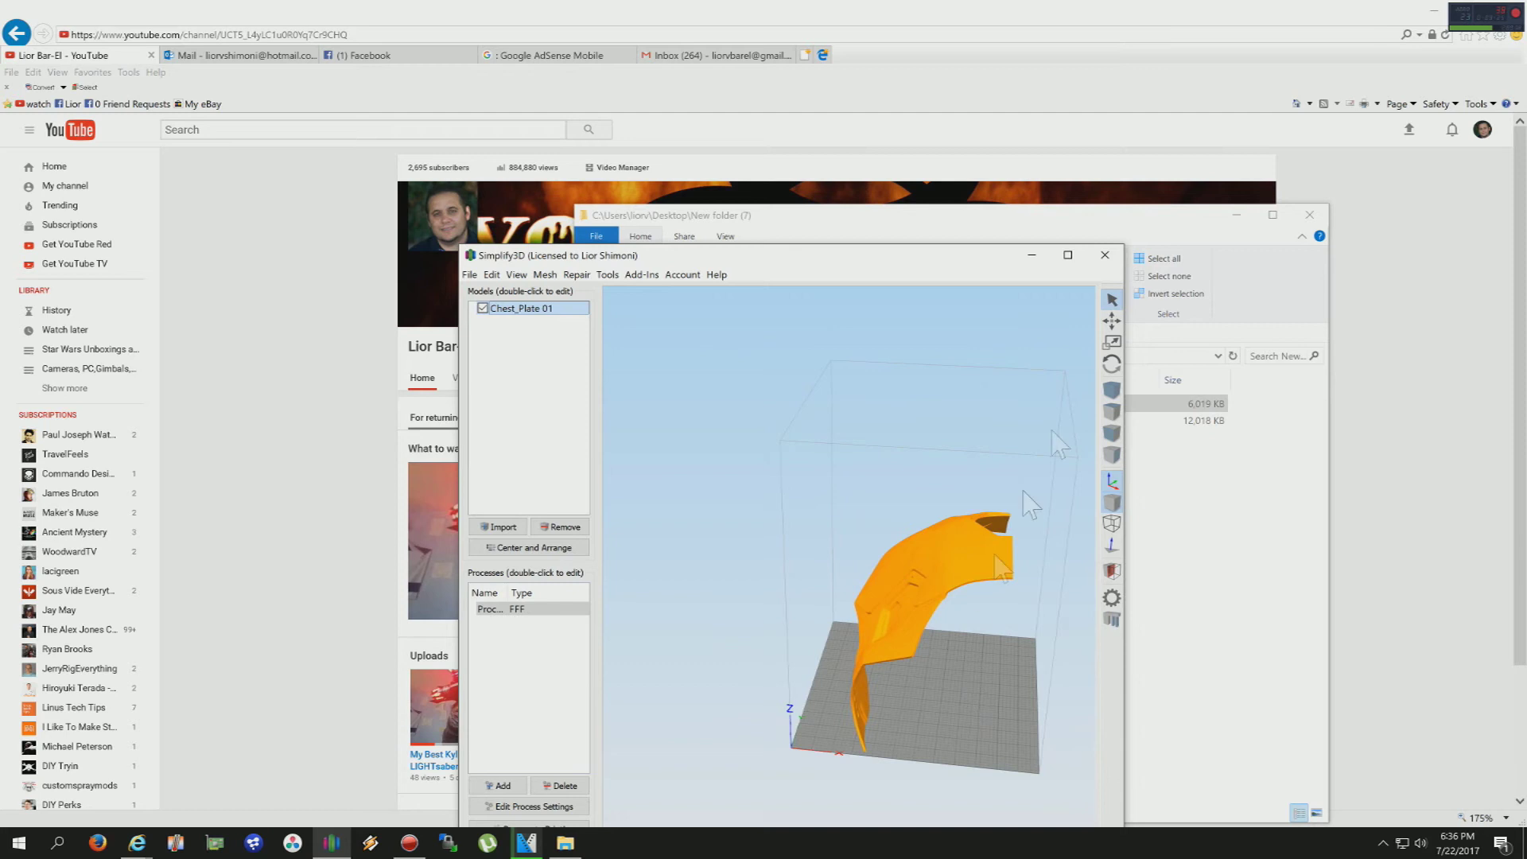
{"action": "left_click", "coordinate": [1104, 256]}
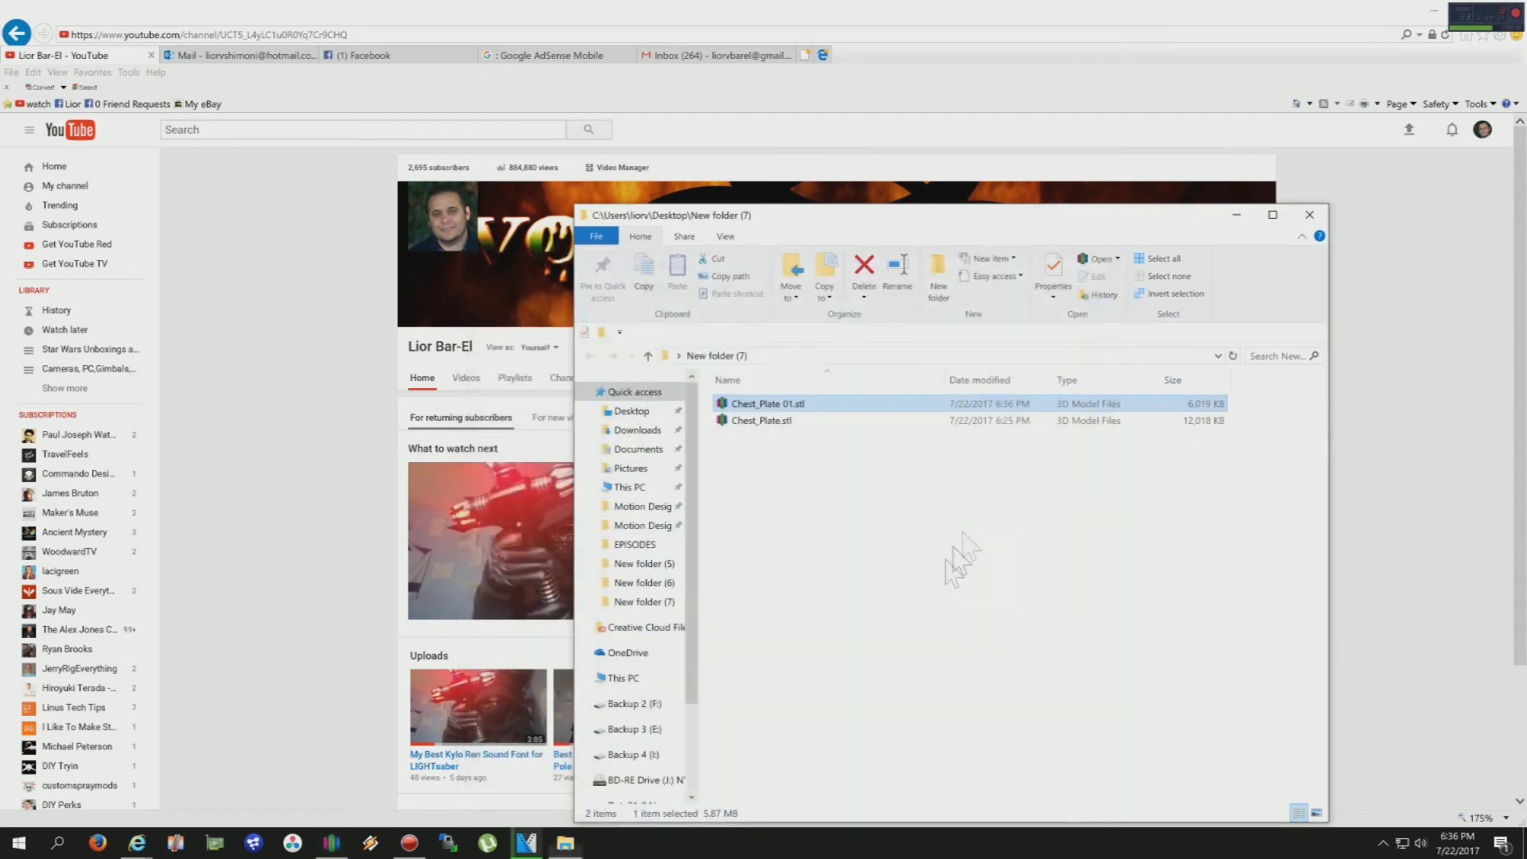
- Launch Chest_Plate 01.stl in Meshmixer through the file's Open with menu in File Explorer
{"action": "right_click", "coordinate": [761, 410]}
{"action": "left_click", "coordinate": [770, 425]}
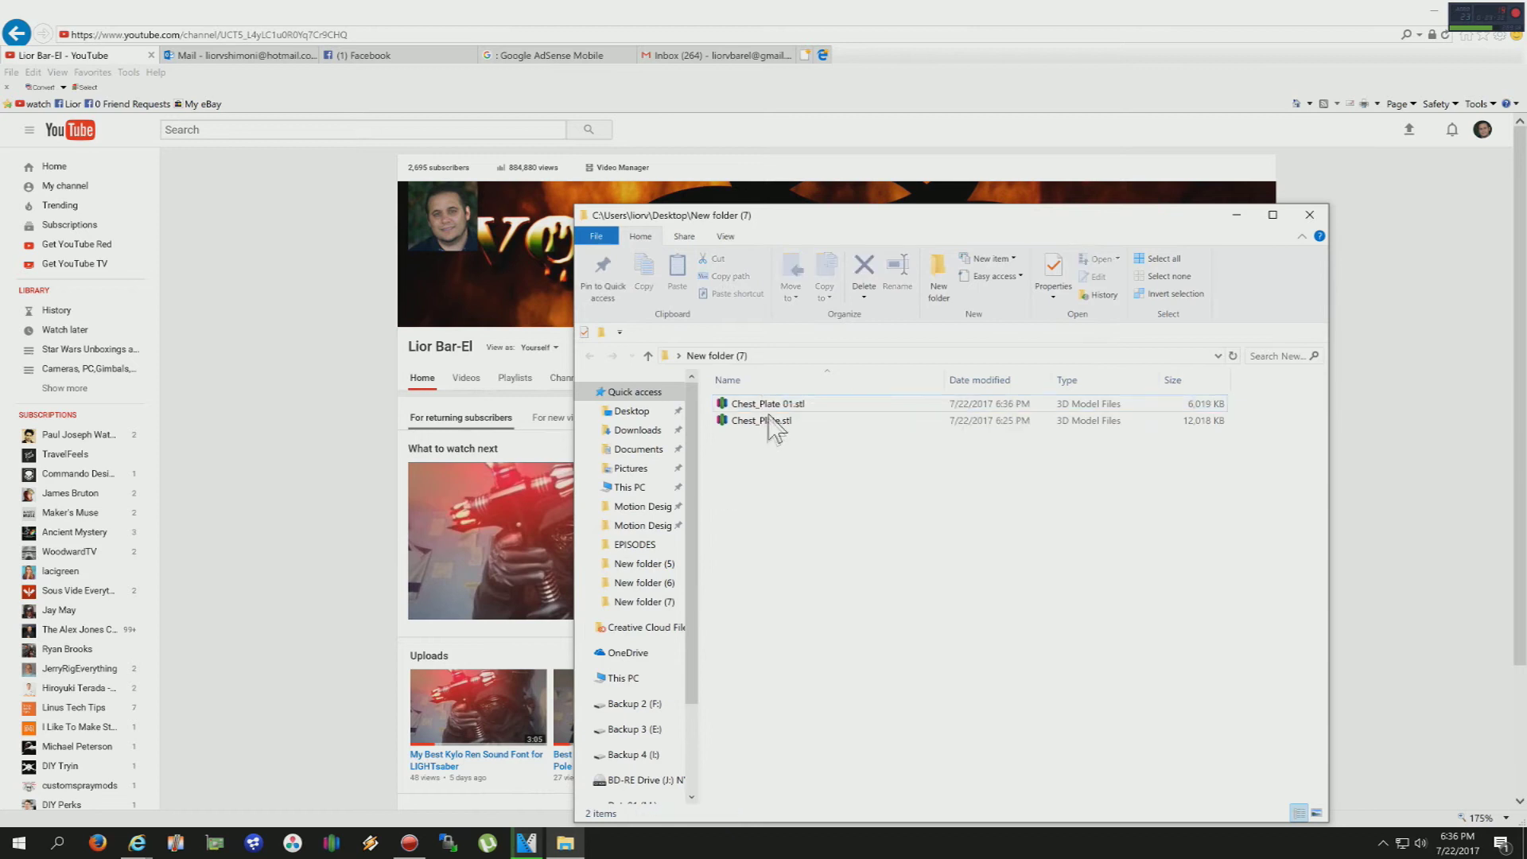
{"action": "left_click", "coordinate": [744, 404]}
{"action": "right_click", "coordinate": [737, 403]}
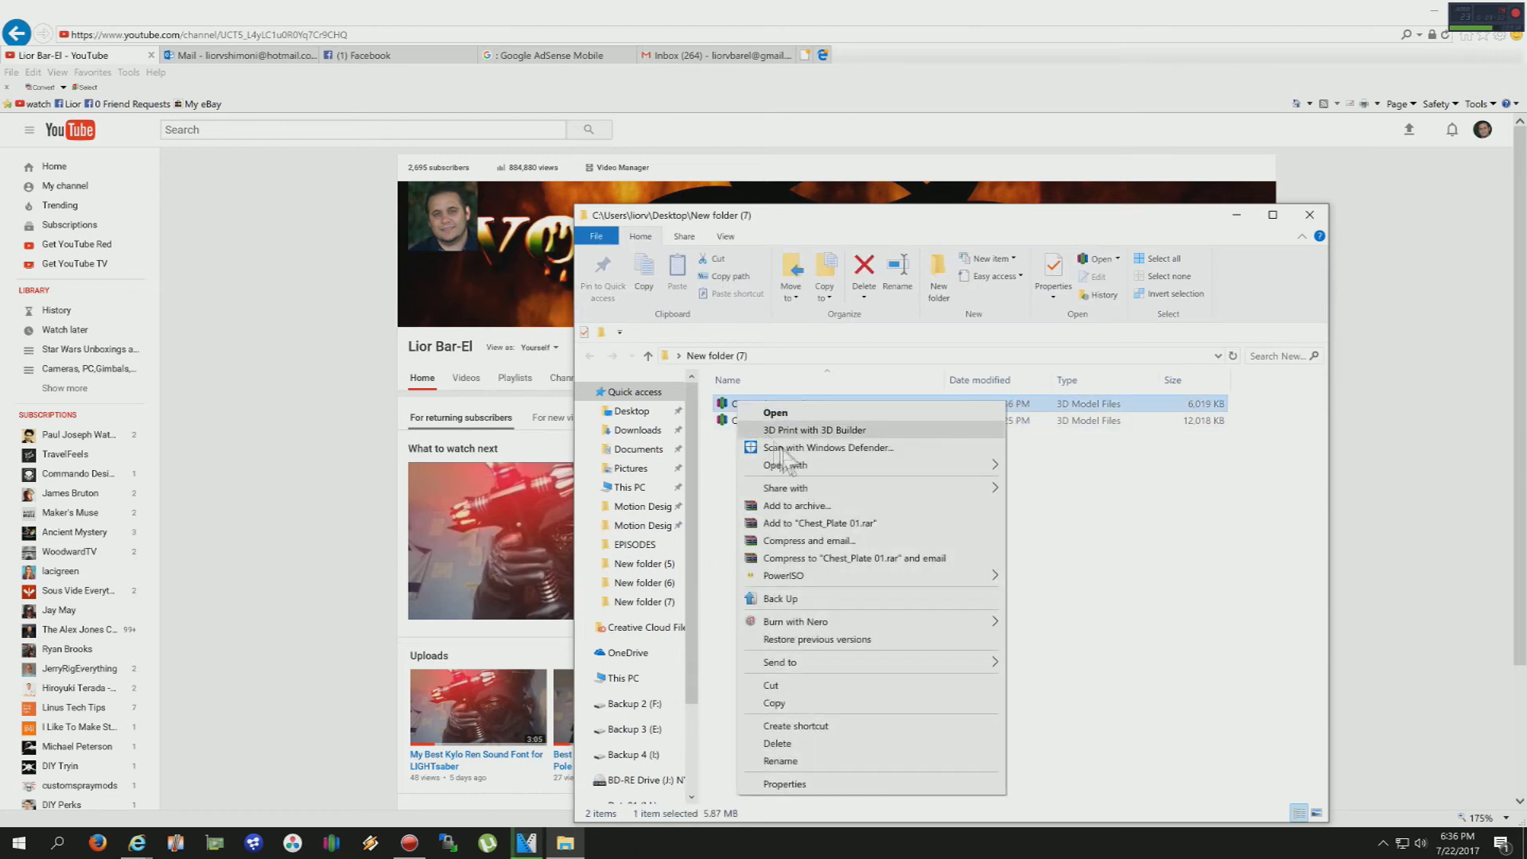
{"action": "mouse_move", "coordinate": [785, 464]}
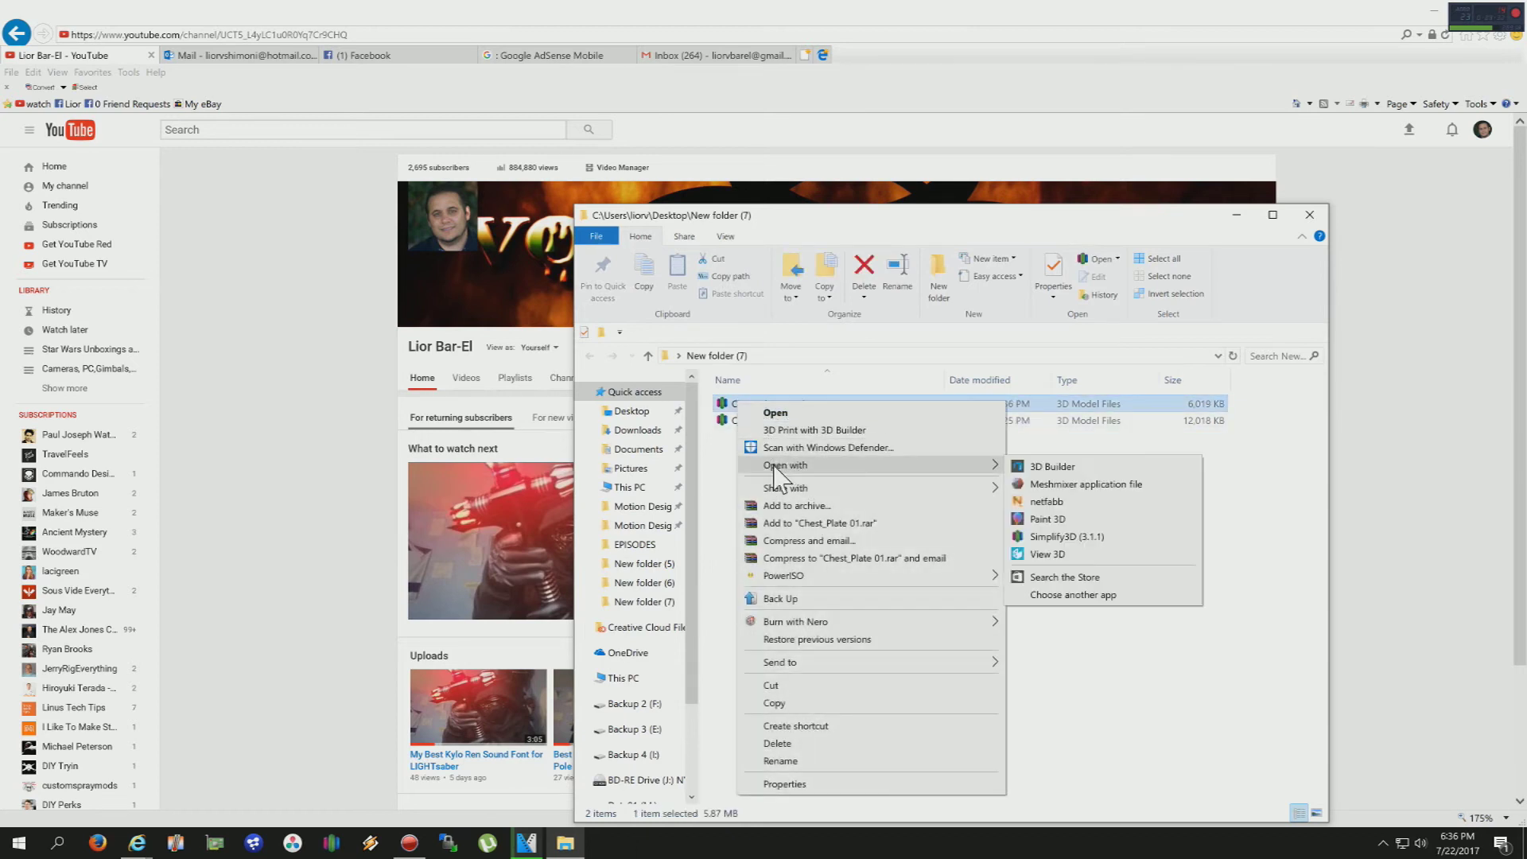
{"action": "left_click", "coordinate": [1038, 485]}
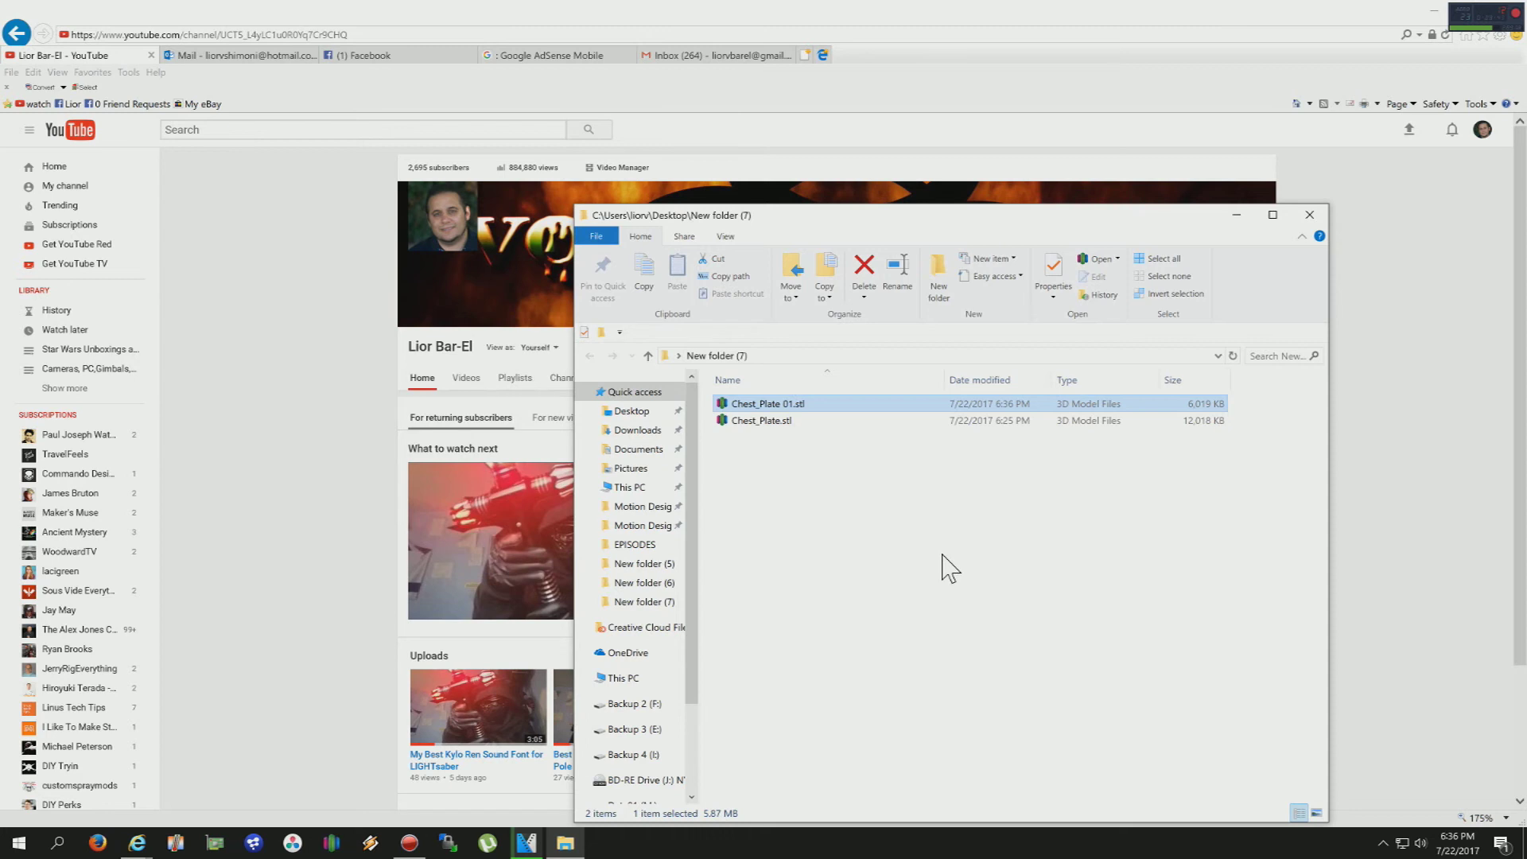
{"action": "key", "text": "Return"}
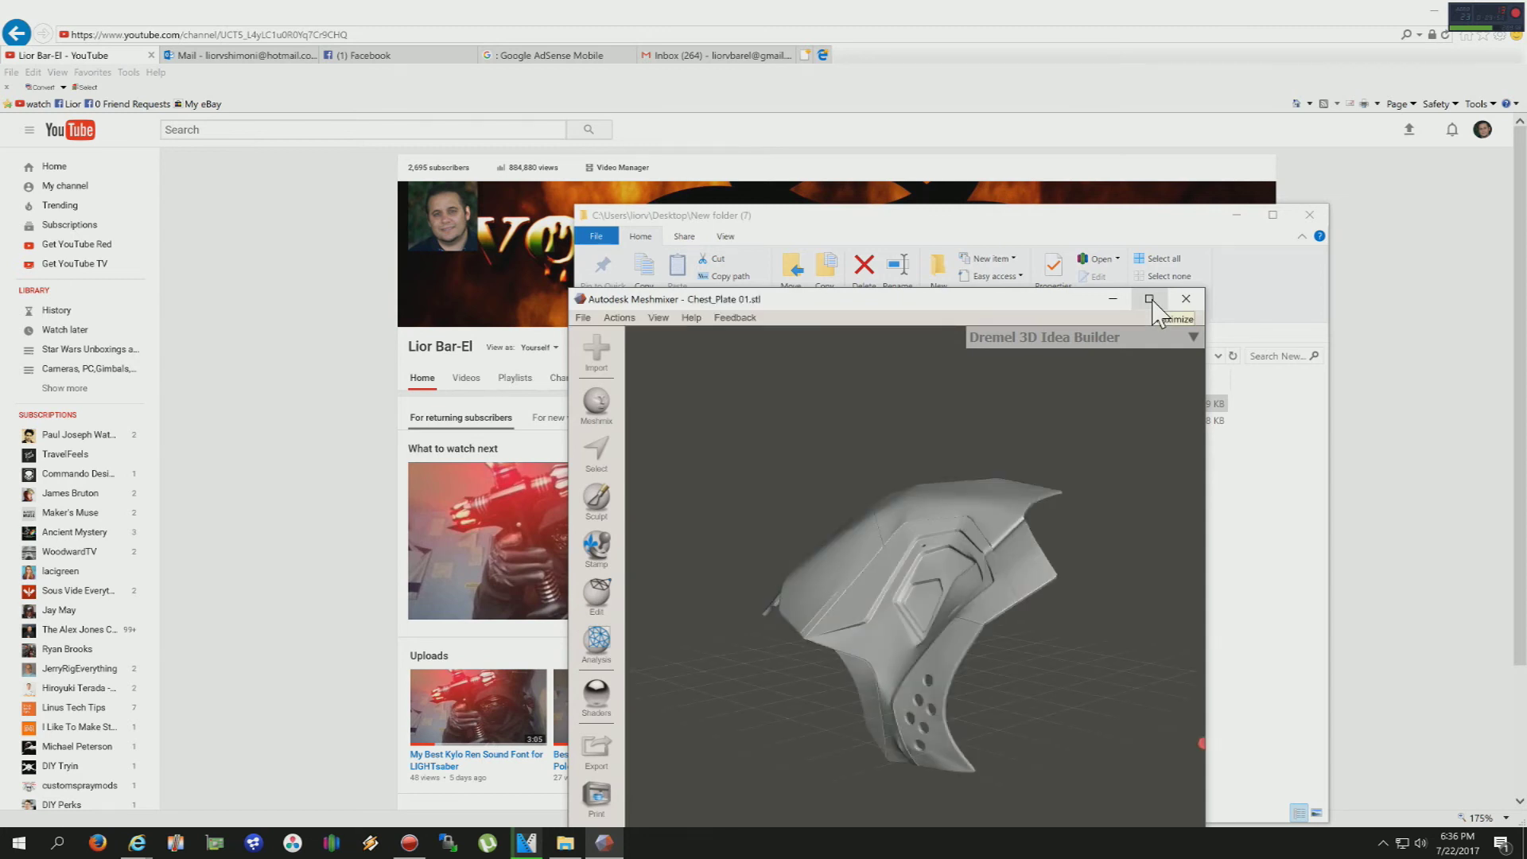
{"action": "left_click", "coordinate": [1149, 299]}
- Orbit the half chest plate to view it from several sides and from above
{"action": "right_click_drag", "start_coordinate": [1045, 373], "coordinate": [998, 379]}
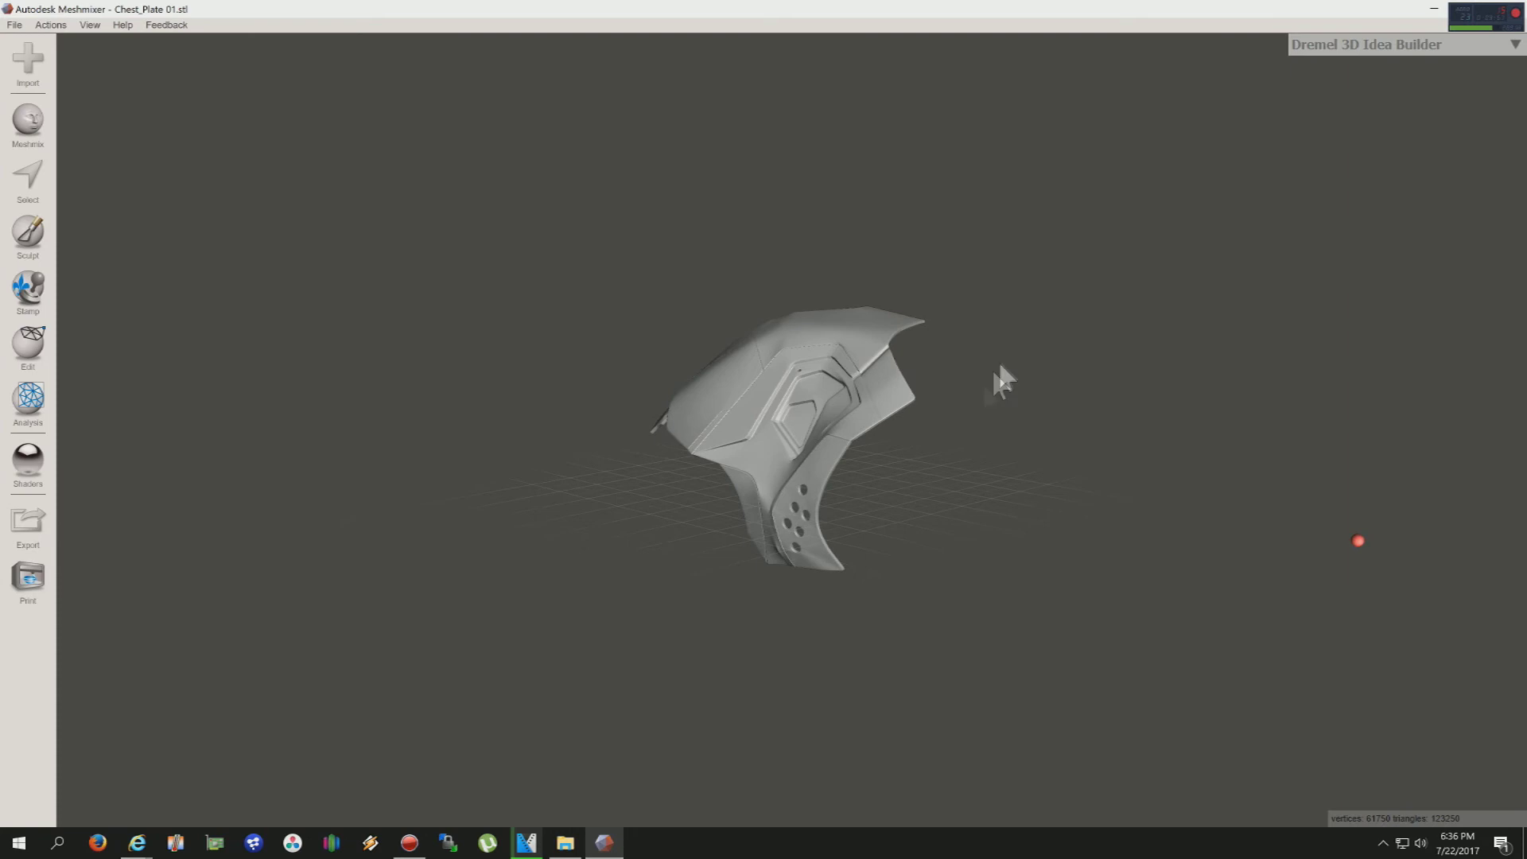
{"action": "right_click_drag", "start_coordinate": [944, 508], "coordinate": [806, 655]}
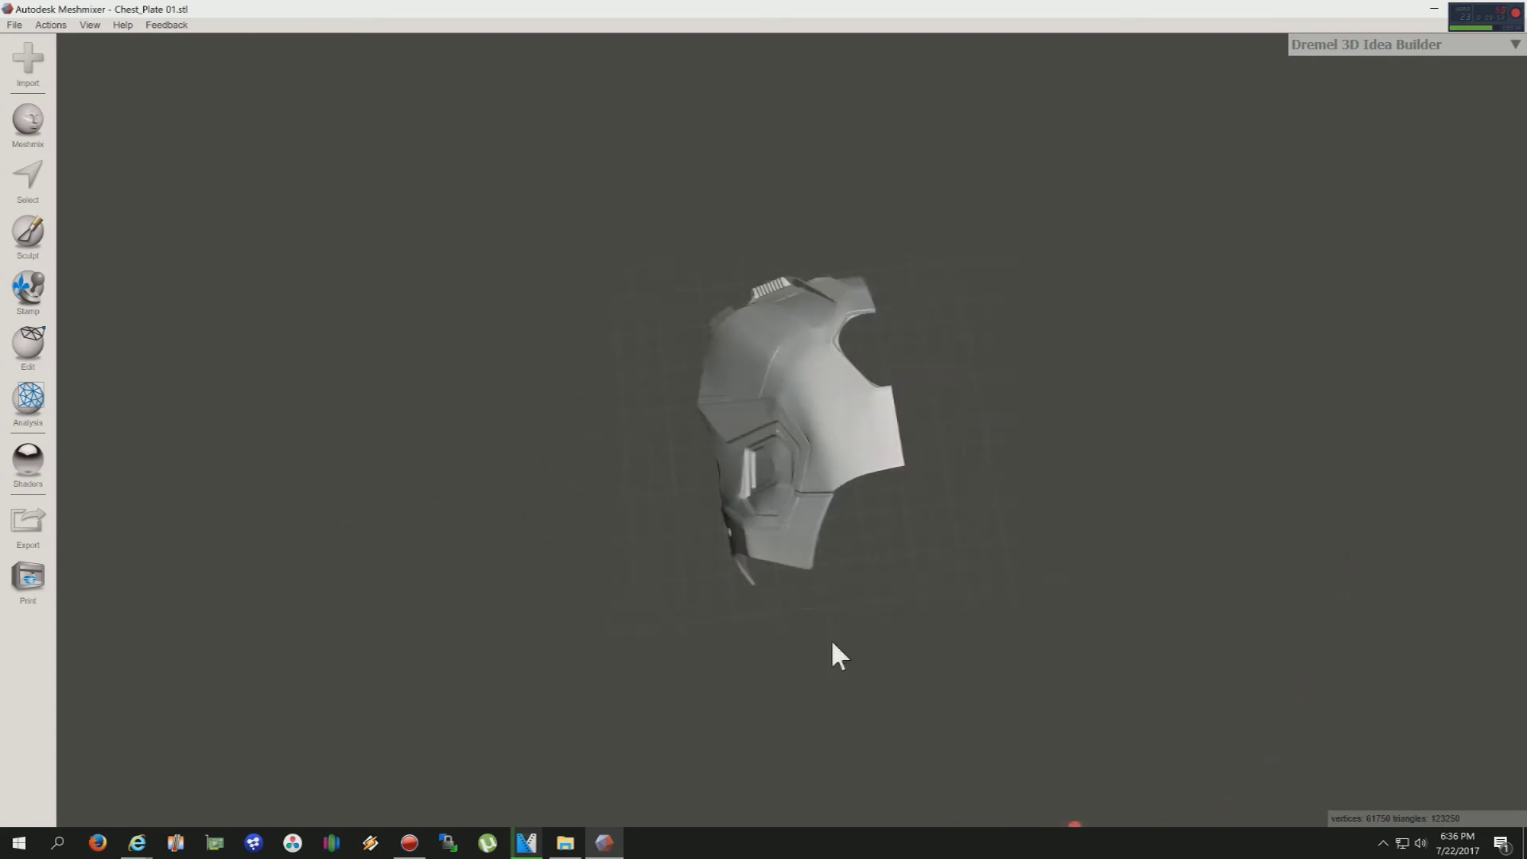
{"action": "right_click_drag", "start_coordinate": [832, 646], "coordinate": [608, 658]}
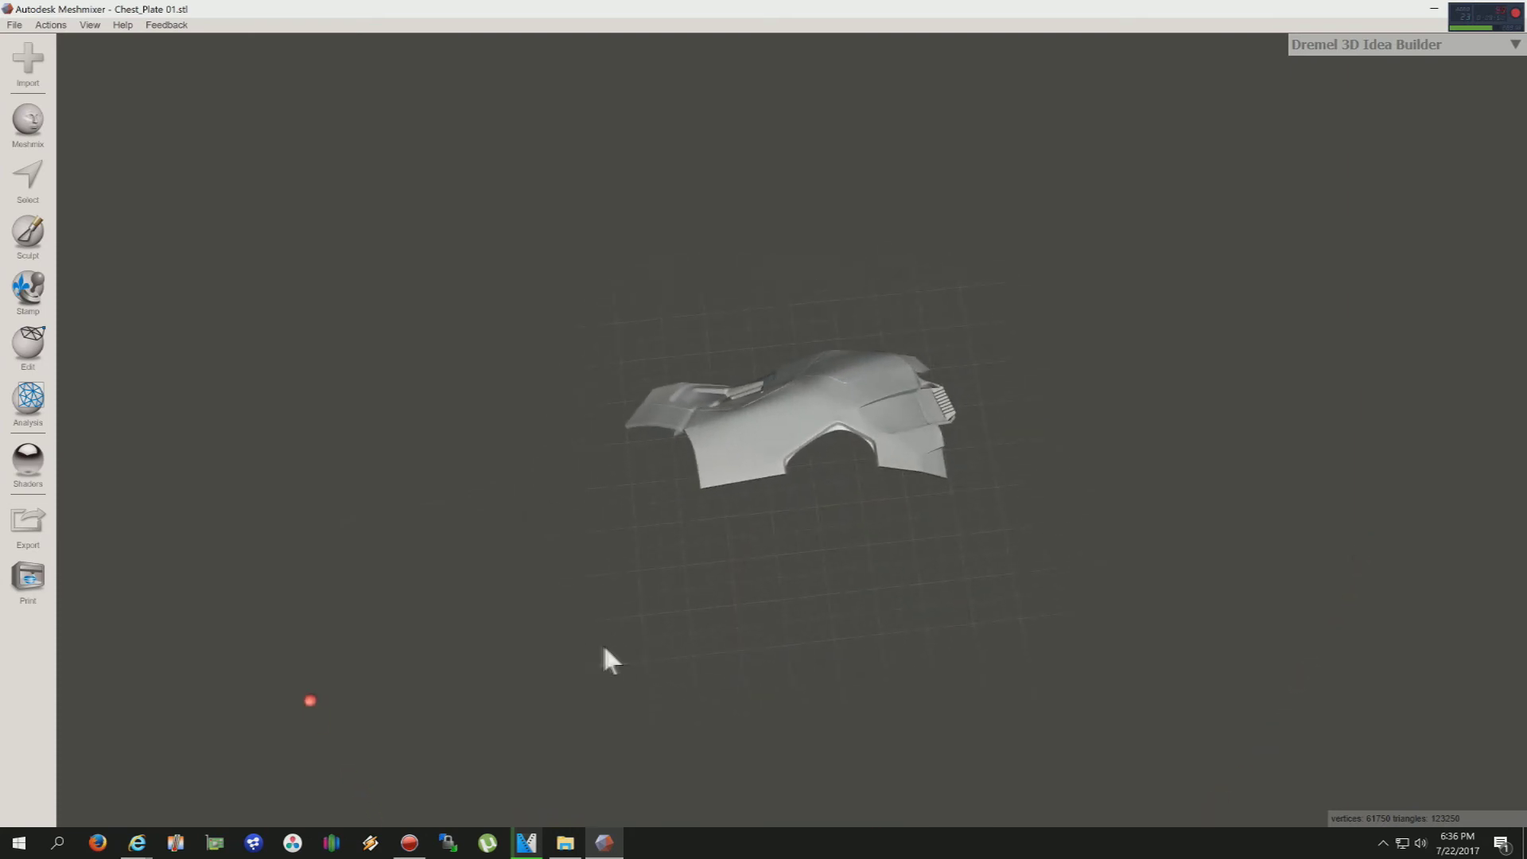
{"action": "mouse_move", "coordinate": [981, 573]}
{"action": "right_mouse_down"}
{"action": "mouse_move", "coordinate": [927, 573]}
{"action": "mouse_move", "coordinate": [956, 566]}
{"action": "mouse_move", "coordinate": [940, 550]}
{"action": "right_mouse_up"}
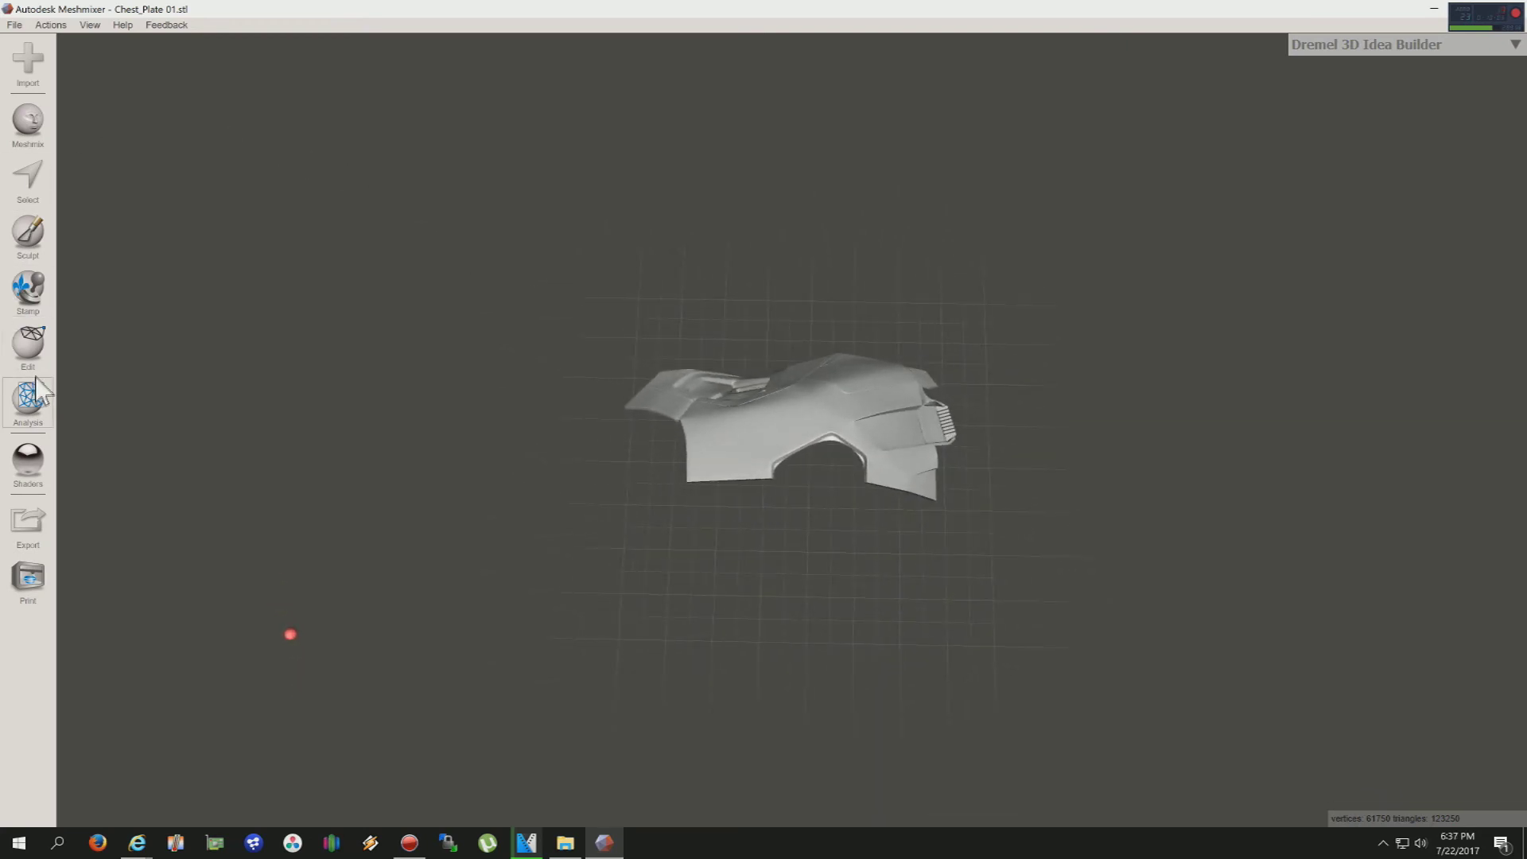
- Plane-cut Chest_Plate 01 along a vertical line through its middle and accept the cut
{"action": "left_click", "coordinate": [32, 334]}
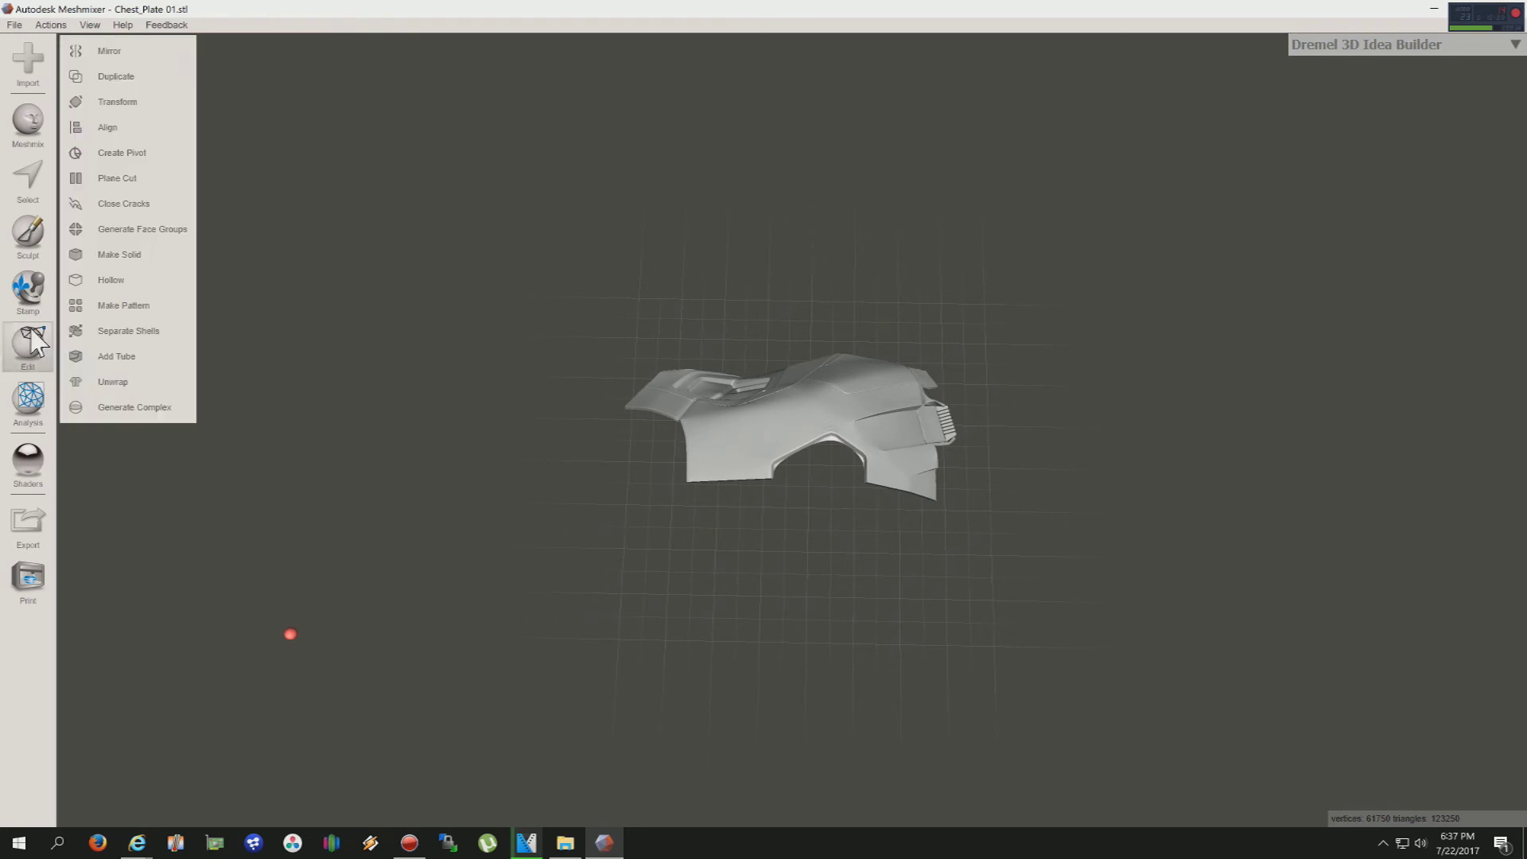
{"action": "left_click", "coordinate": [108, 179]}
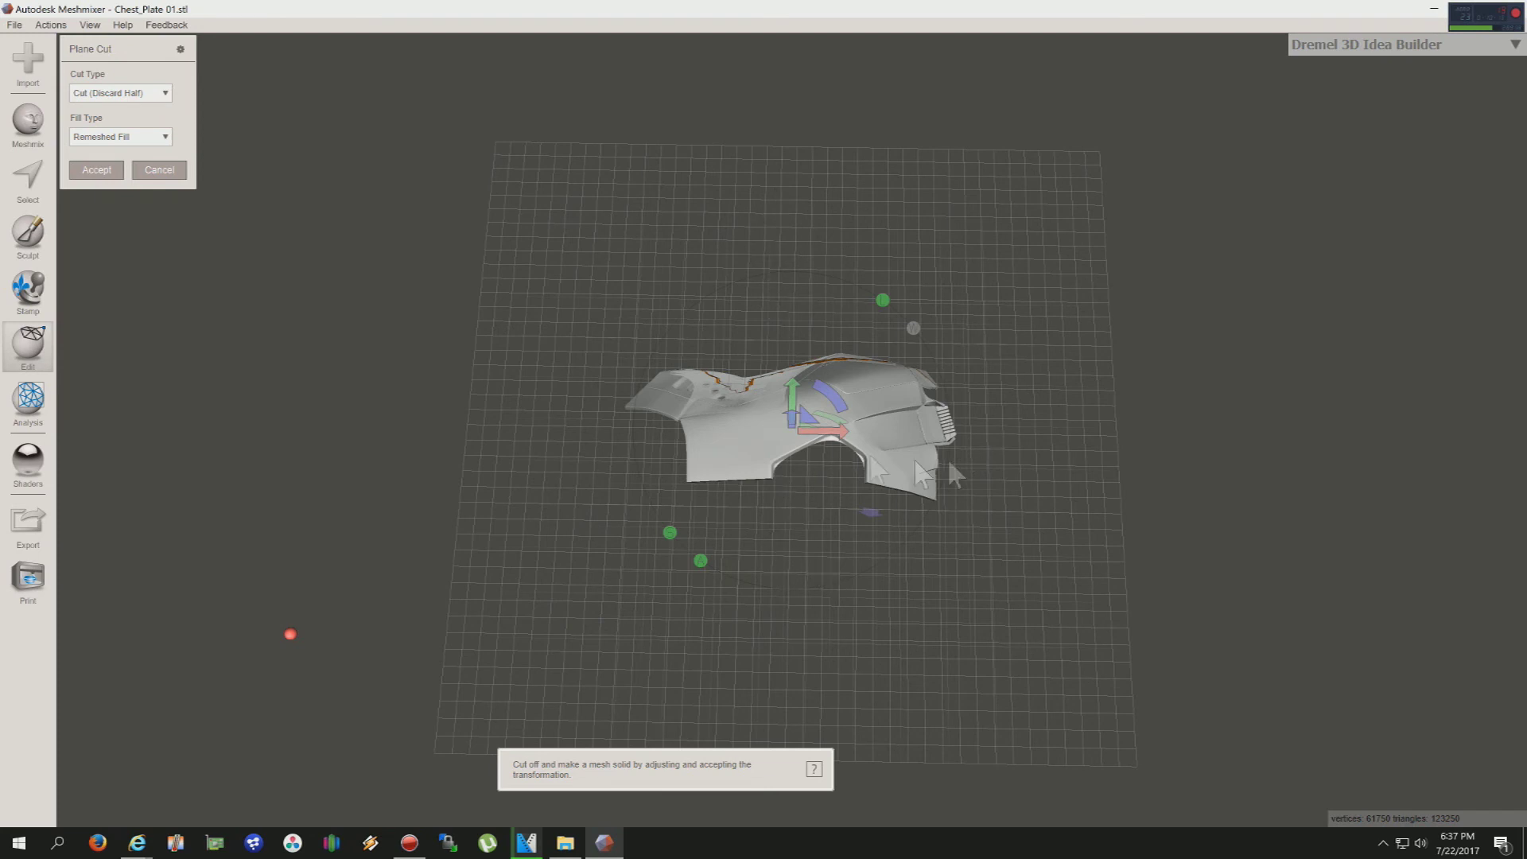
{"action": "left_click_drag", "start_coordinate": [775, 216], "coordinate": [793, 534]}
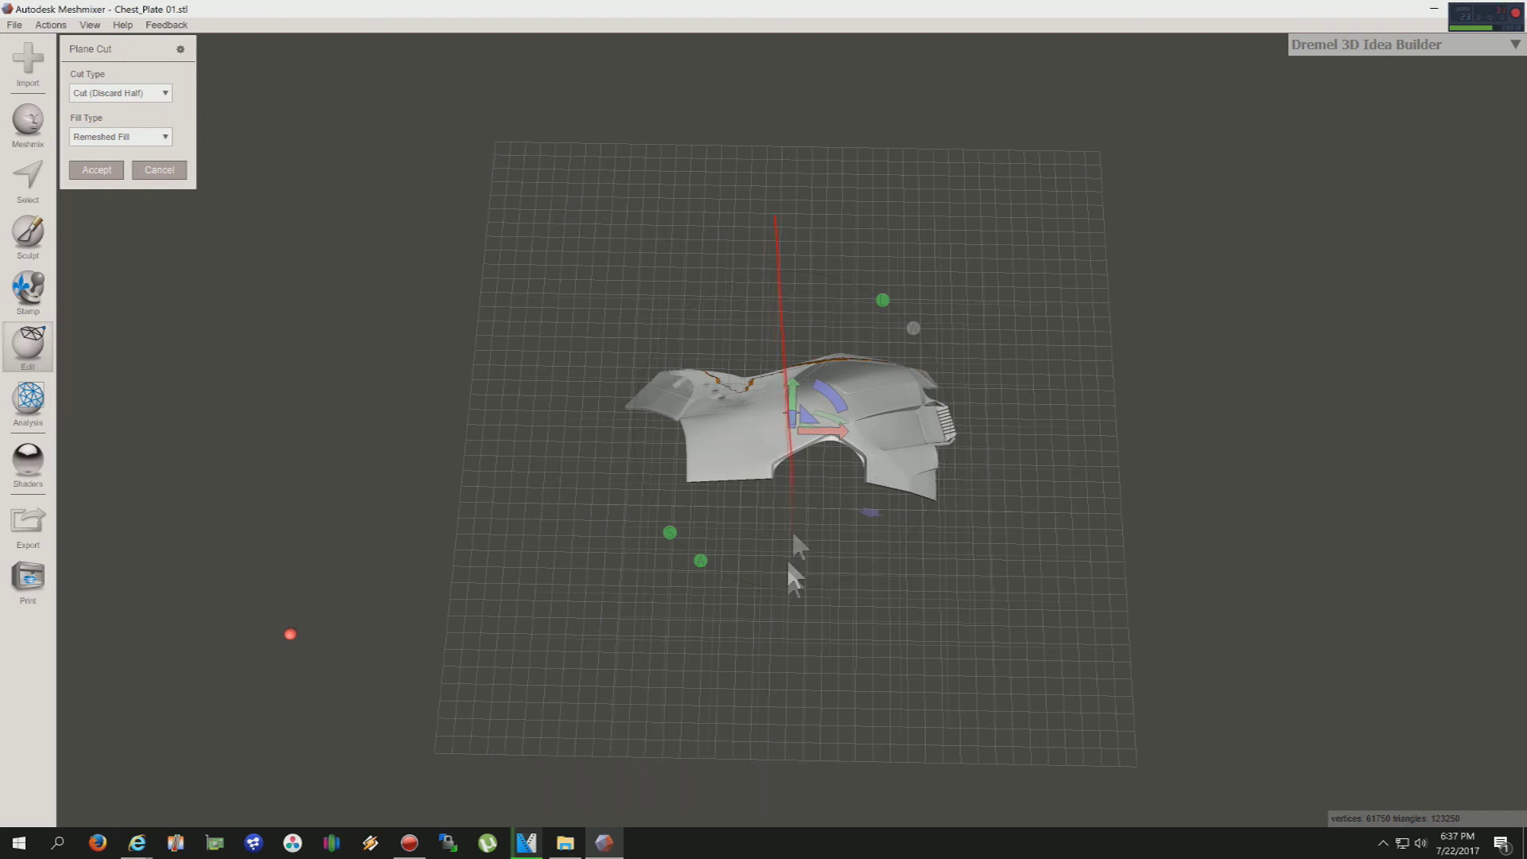
{"action": "left_click_drag", "start_coordinate": [791, 677], "coordinate": [790, 677]}
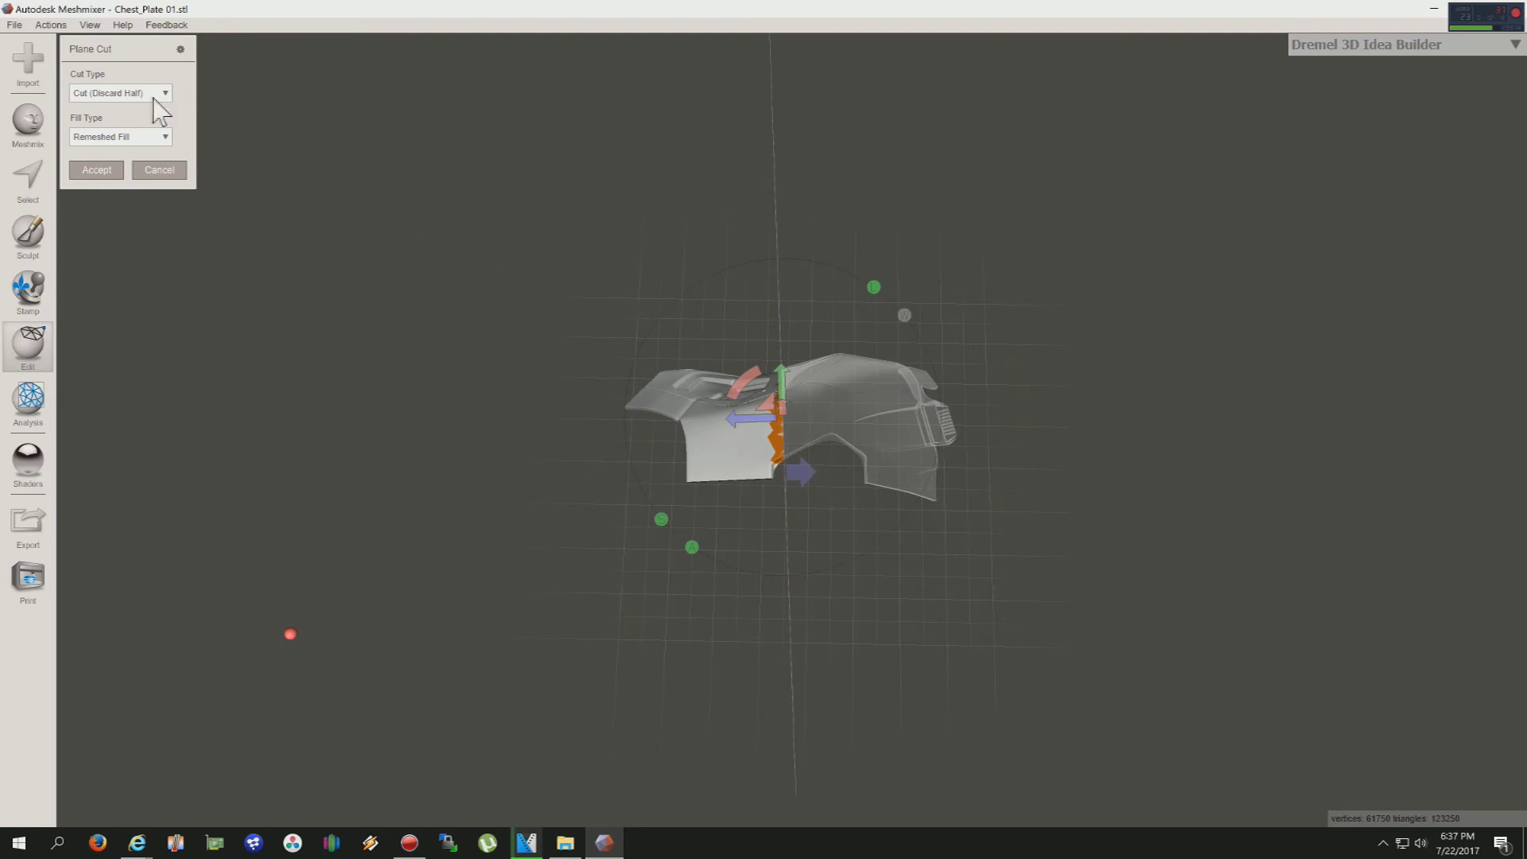
{"action": "left_click", "coordinate": [95, 170]}
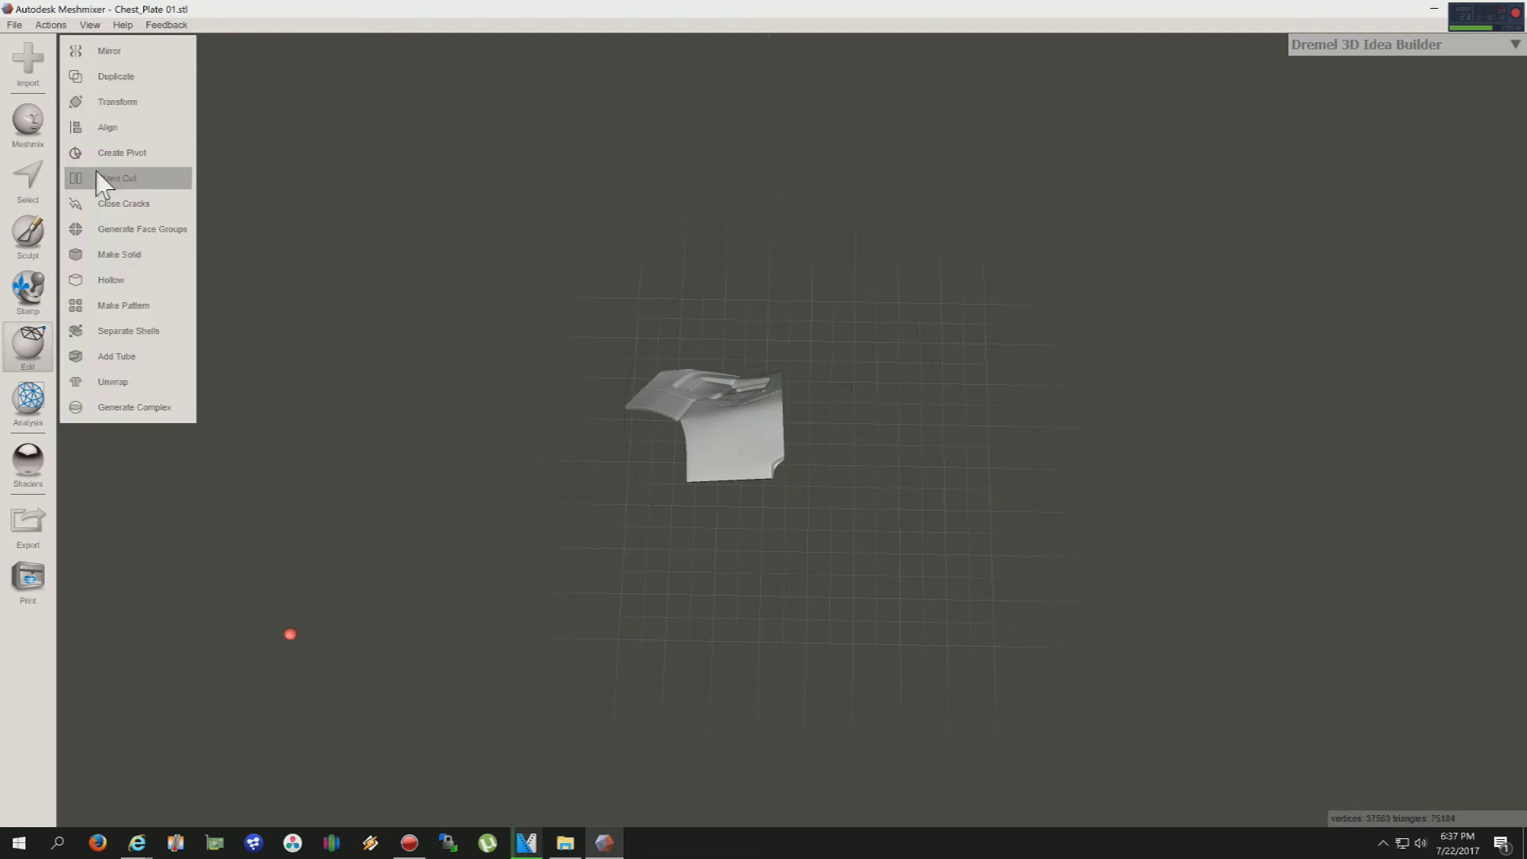
- Undo the cut and reapply it with the plane flipped, keeping the right half with the vented edge
{"action": "left_click", "coordinate": [55, 38]}
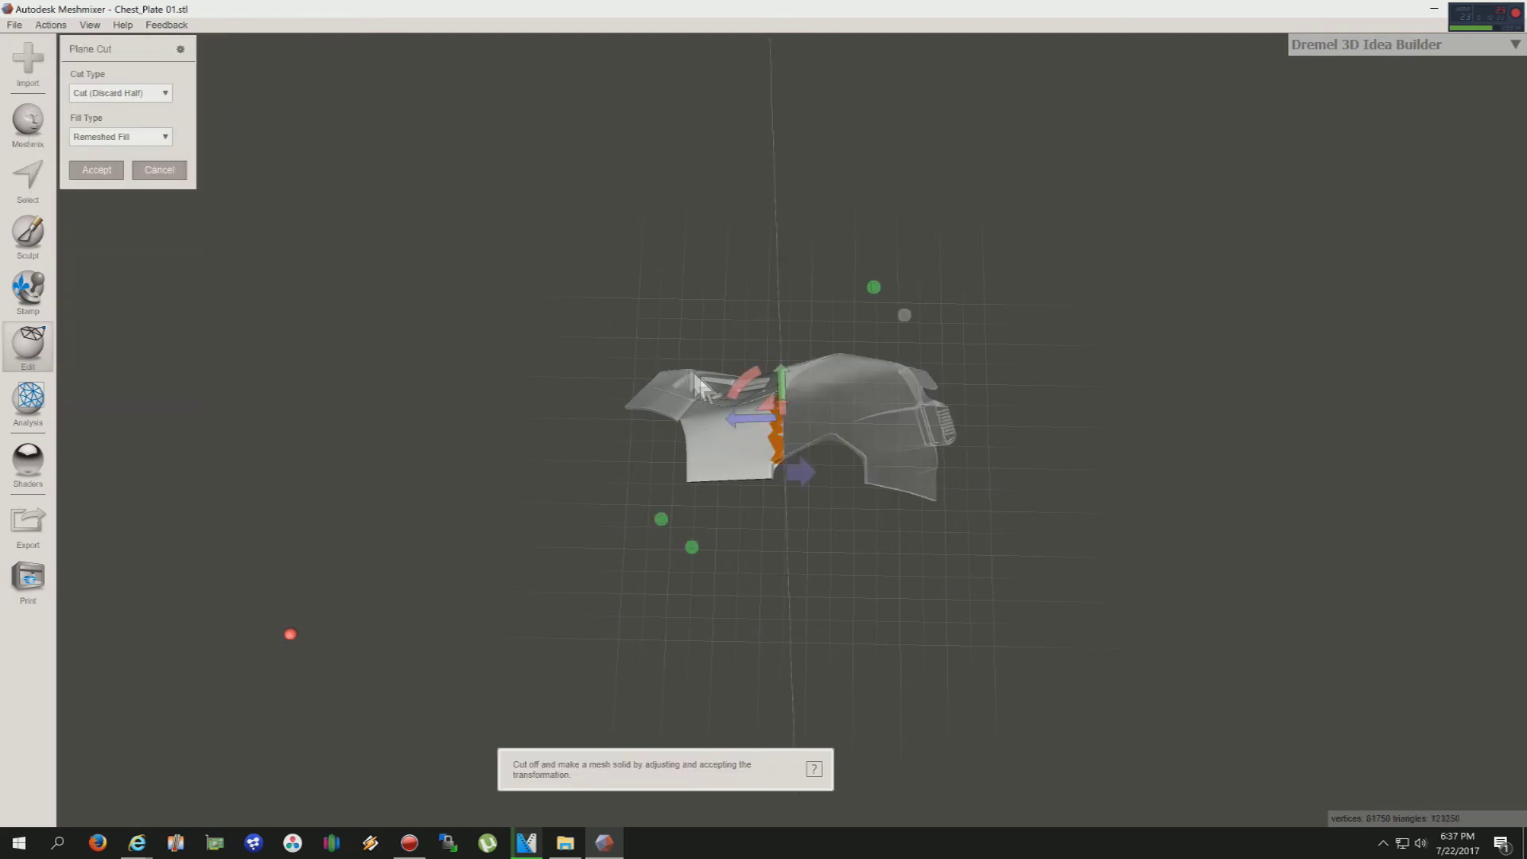
{"action": "left_click", "coordinate": [802, 473]}
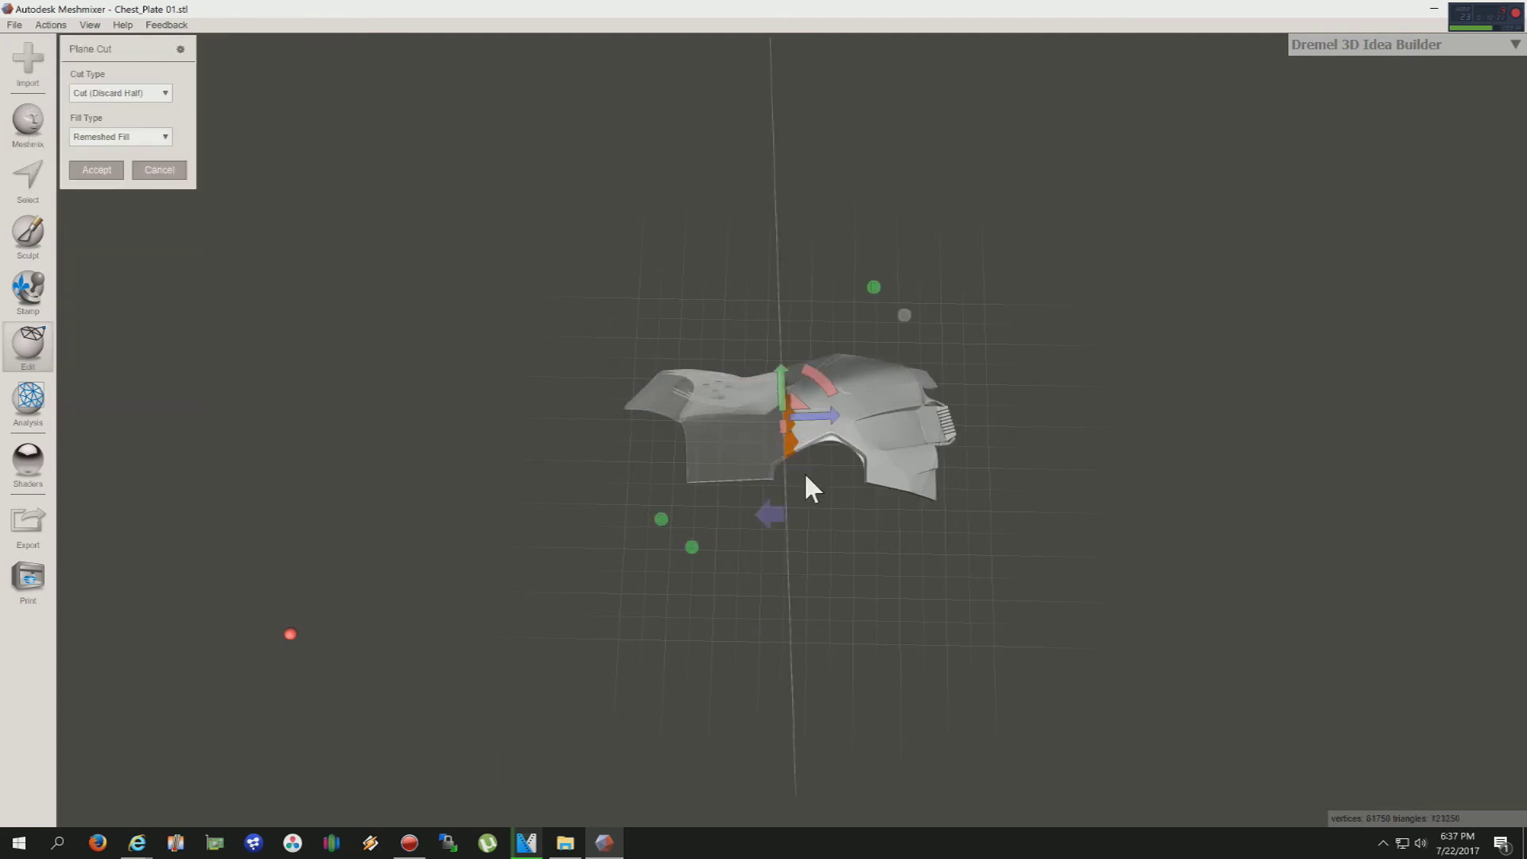
{"action": "left_click", "coordinate": [86, 172]}
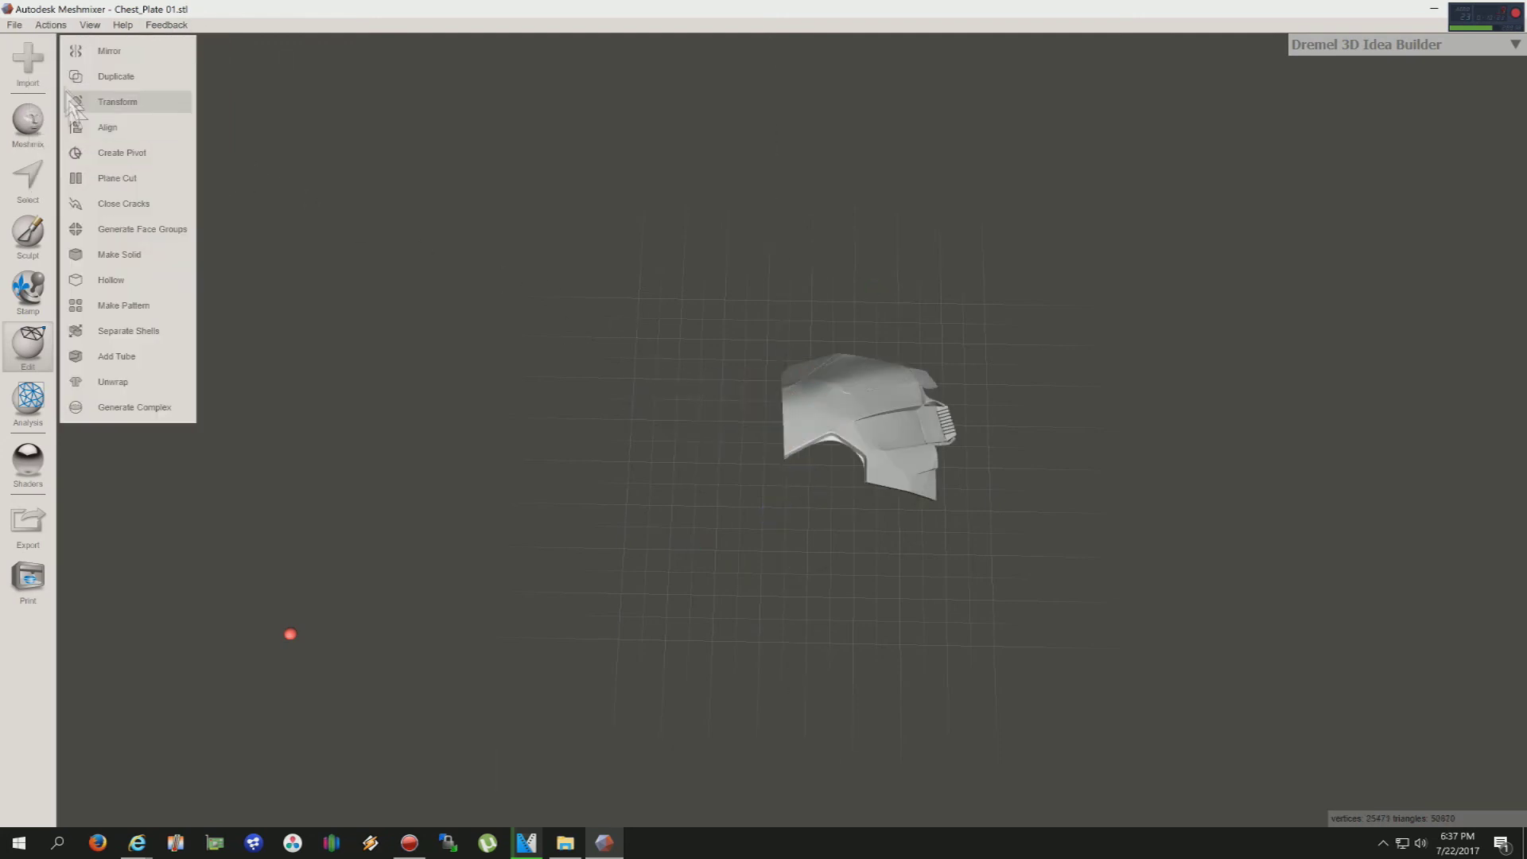
{"action": "left_click", "coordinate": [15, 24]}
- Export the cut piece as 'adsfdsadss.stl' into New folder (7)
{"action": "left_click", "coordinate": [30, 221]}
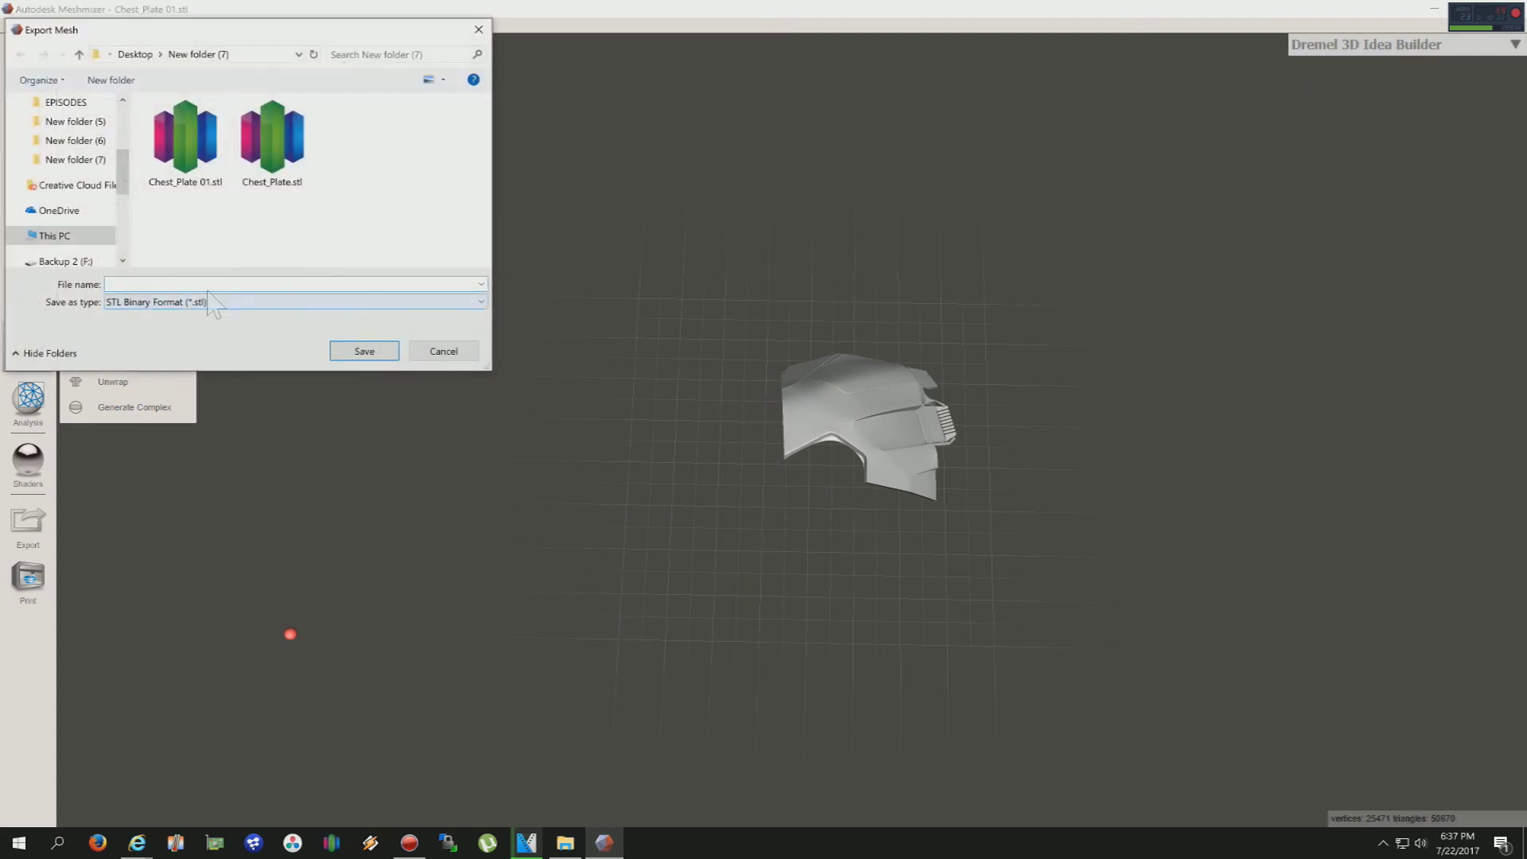
{"action": "type", "text": "adsfdsadss"}
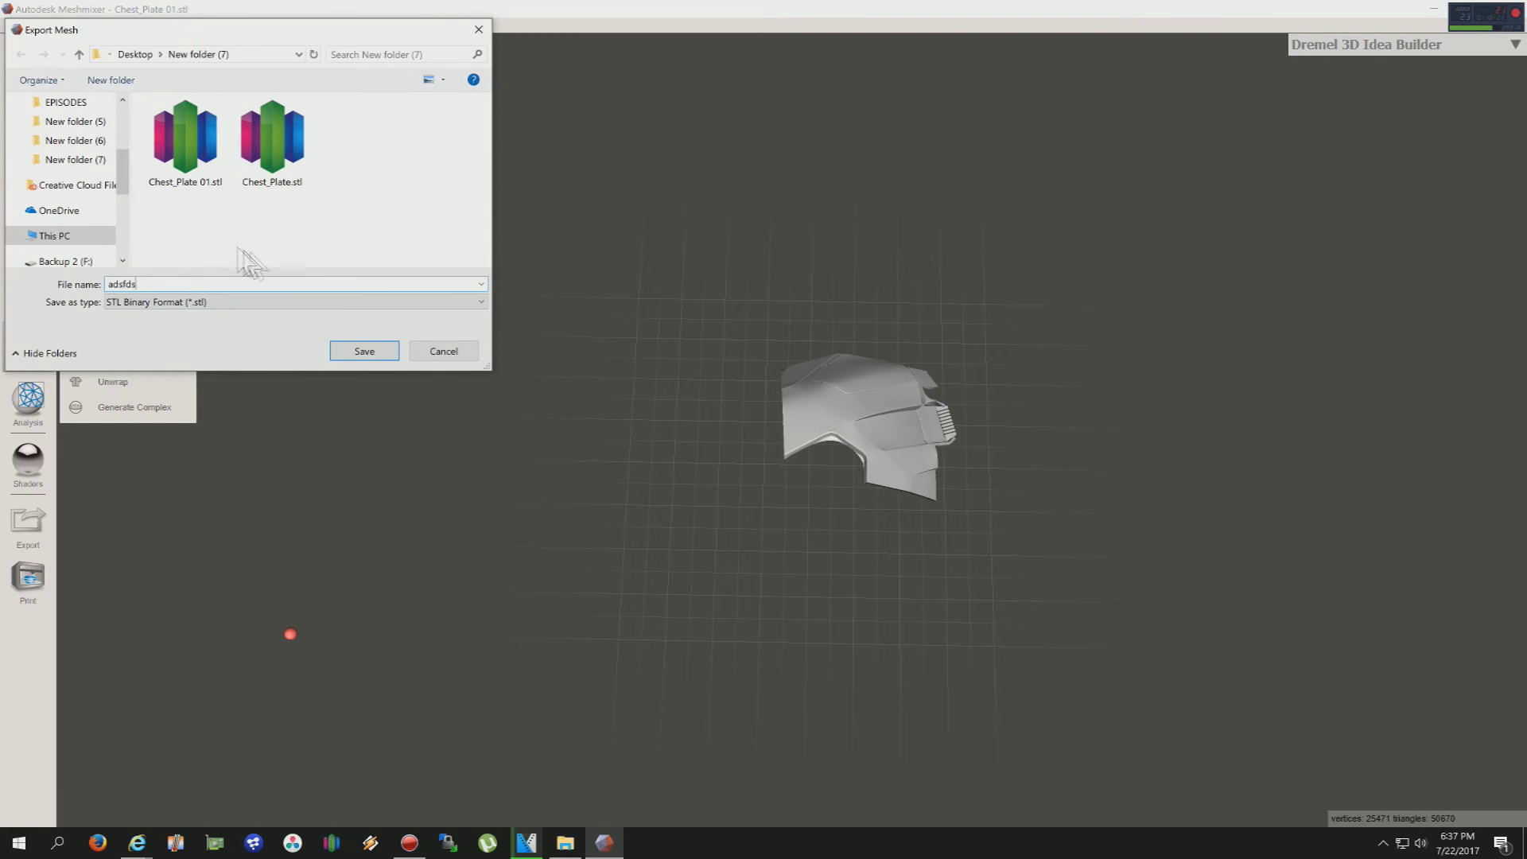
{"action": "left_click", "coordinate": [368, 351]}
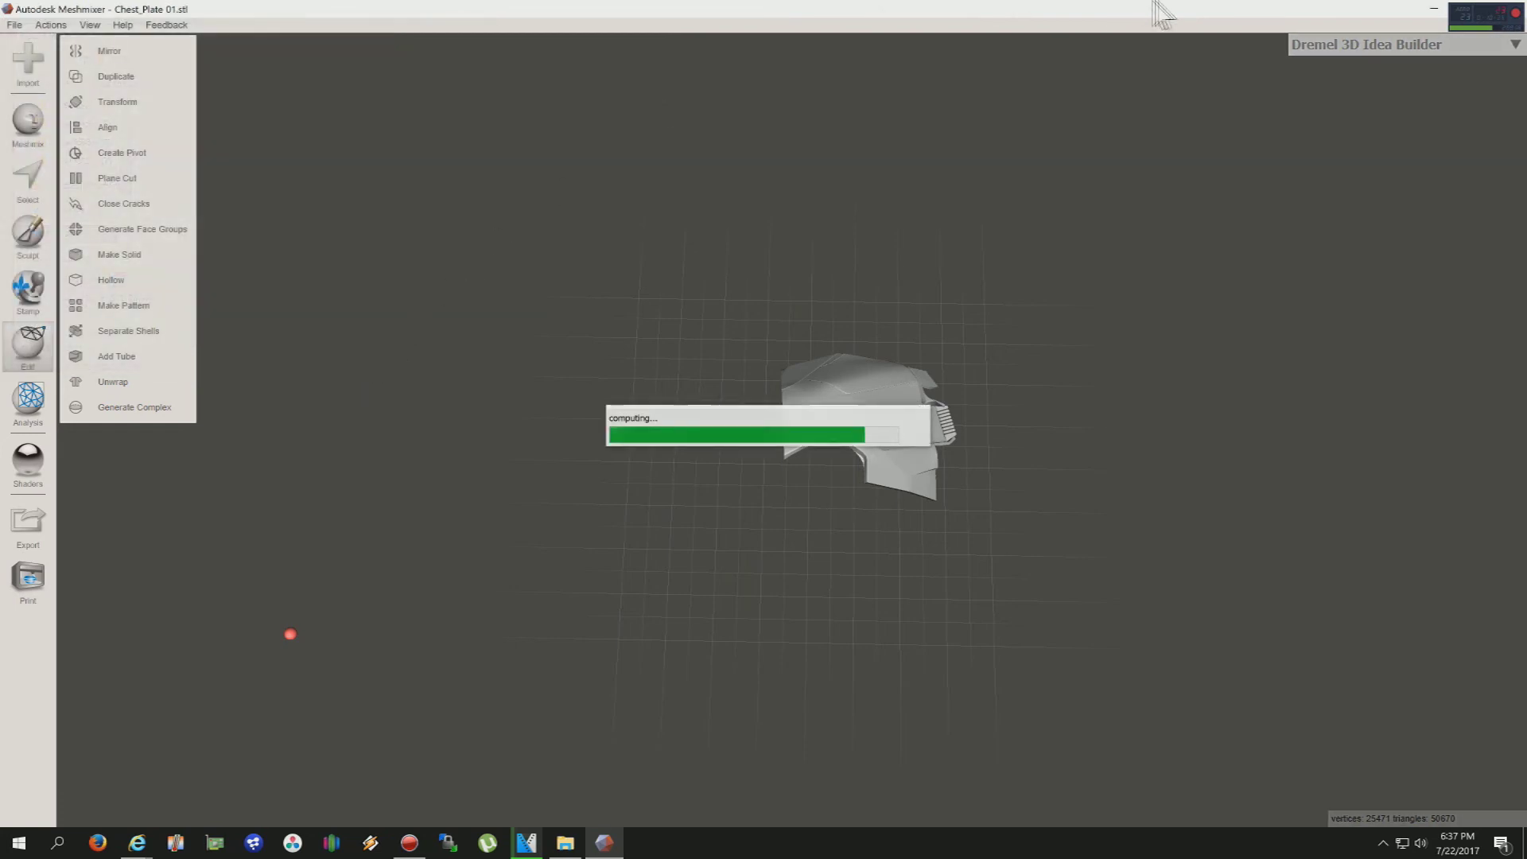
- Restore the Meshmixer window and close it without saving changes
{"action": "left_click_drag", "start_coordinate": [1138, 18], "coordinate": [784, 282]}
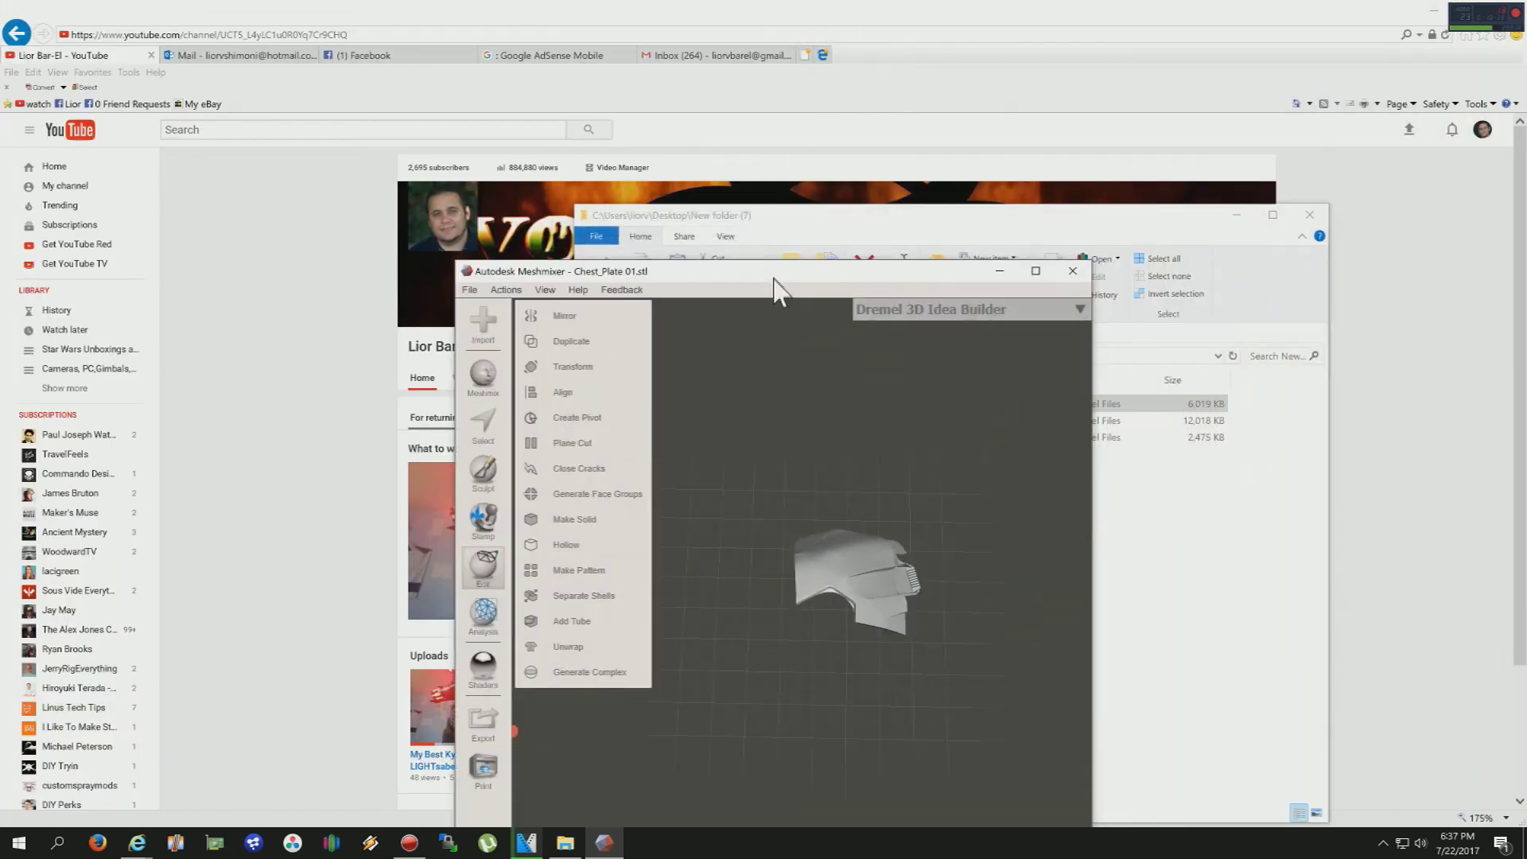
{"action": "left_click", "coordinate": [1074, 273]}
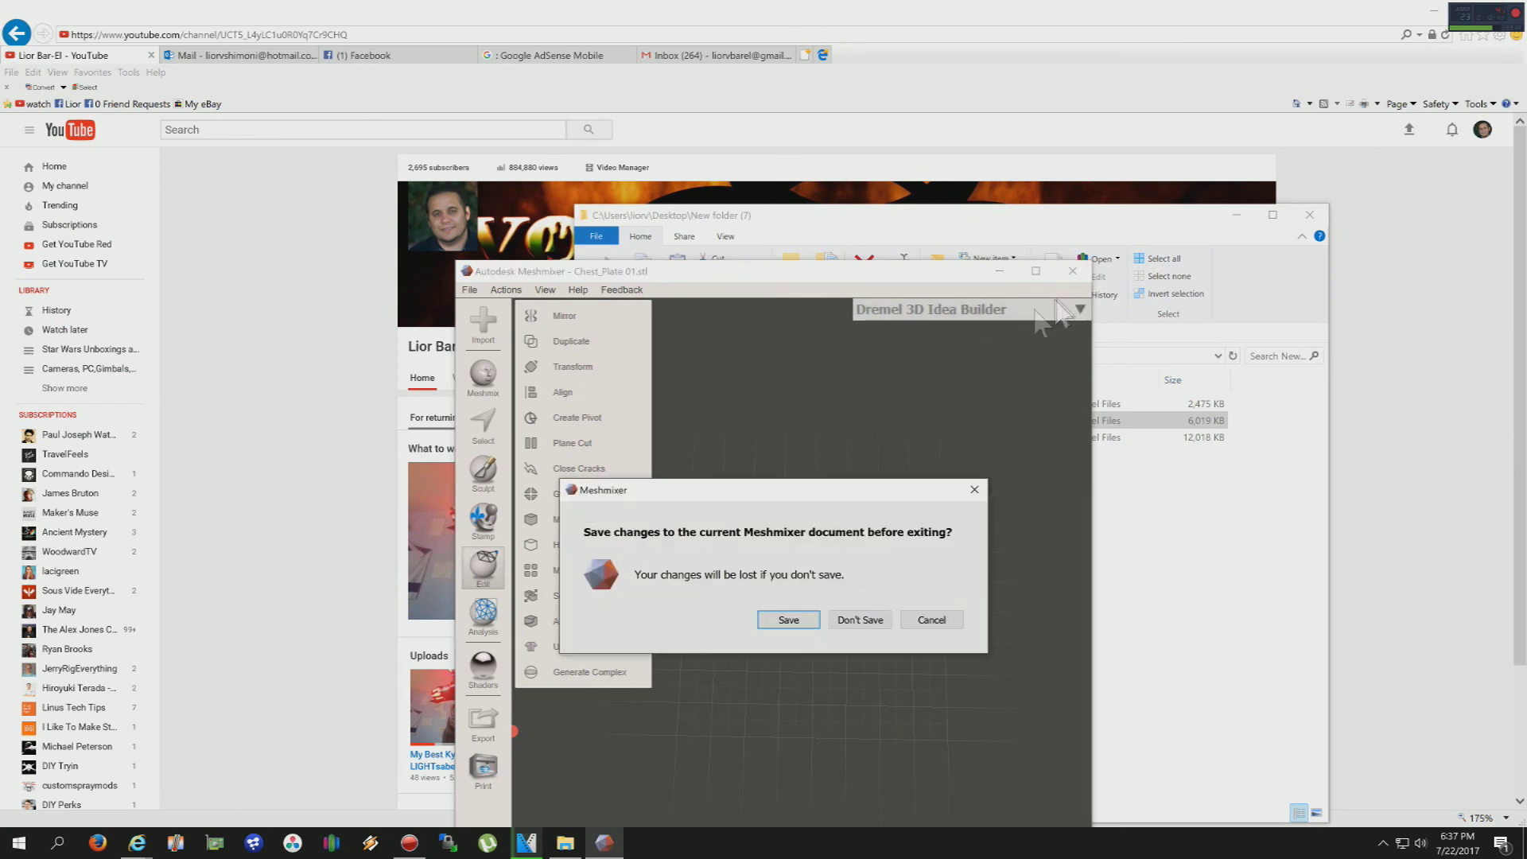
{"action": "left_click", "coordinate": [840, 625]}
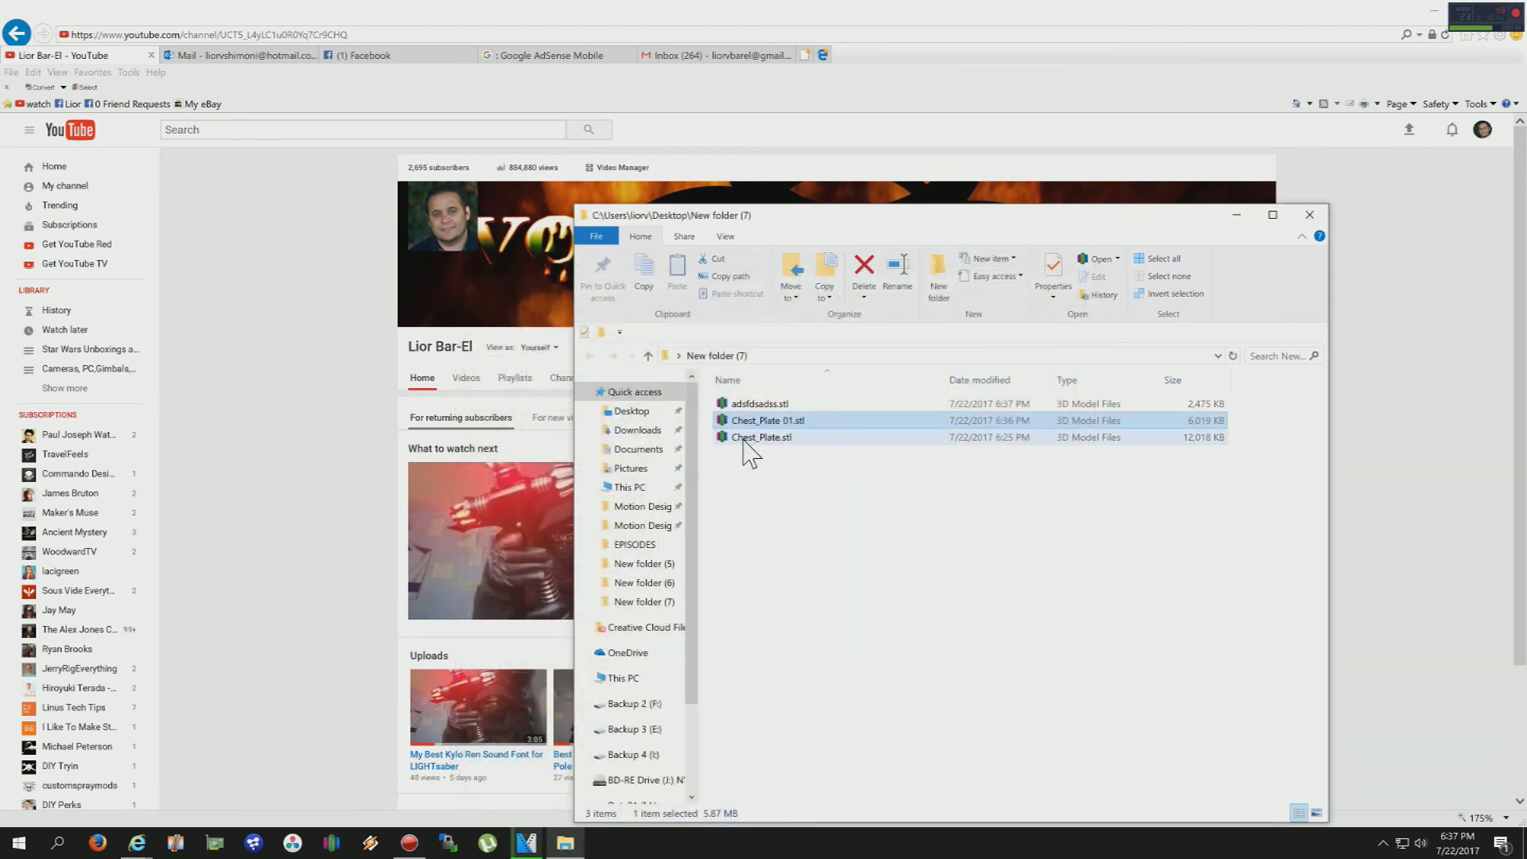
- Open adsfdsadss.stl in Simplify3D and delete Chest_Plate 01 from the scene
{"action": "double_click", "coordinate": [755, 404]}
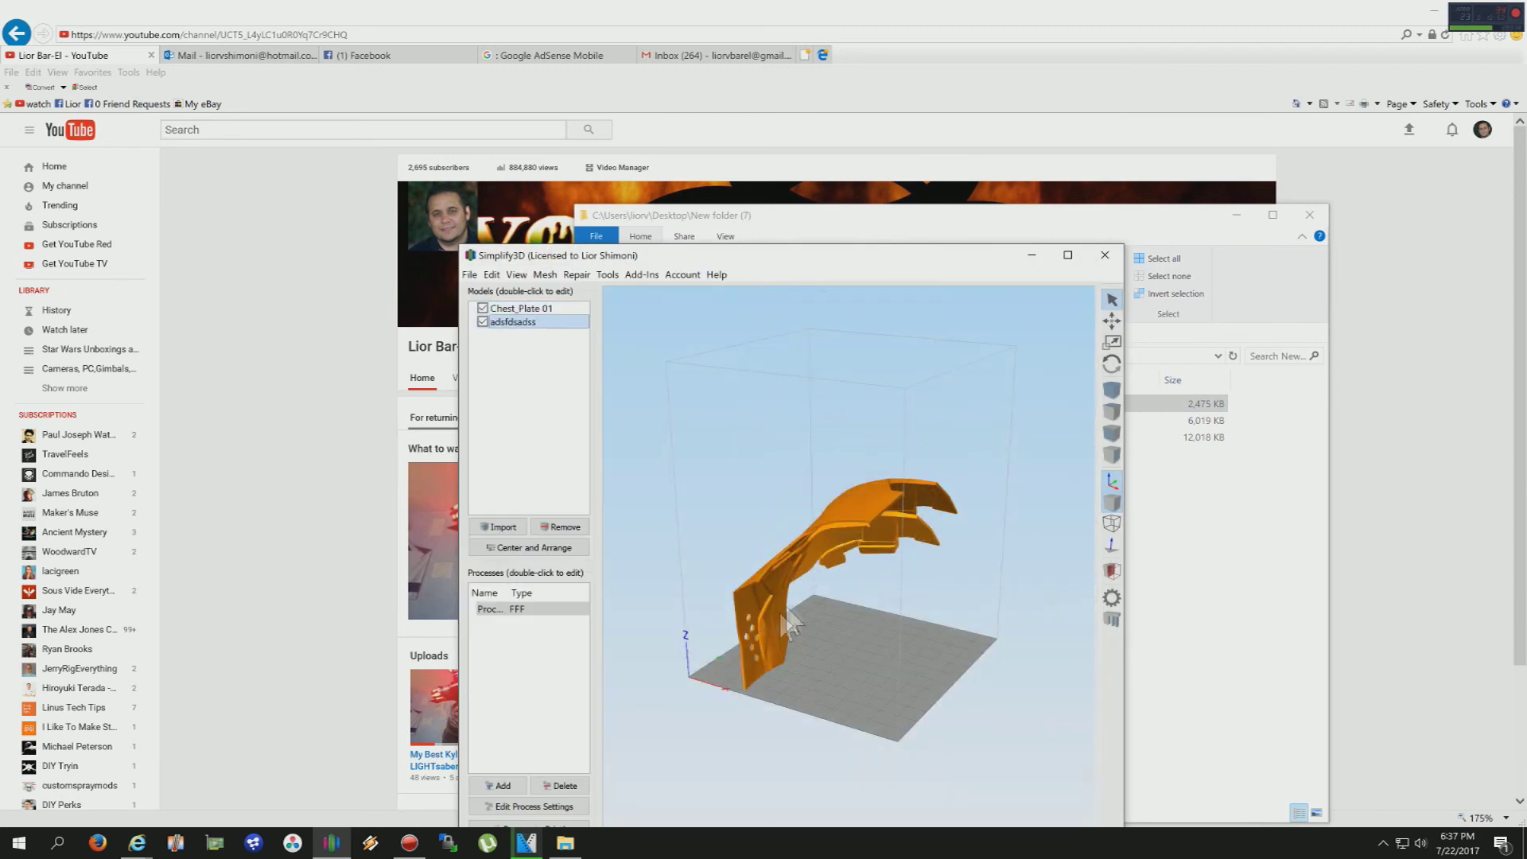
{"action": "left_click_drag", "start_coordinate": [851, 513], "coordinate": [789, 669]}
{"action": "left_click", "coordinate": [760, 477]}
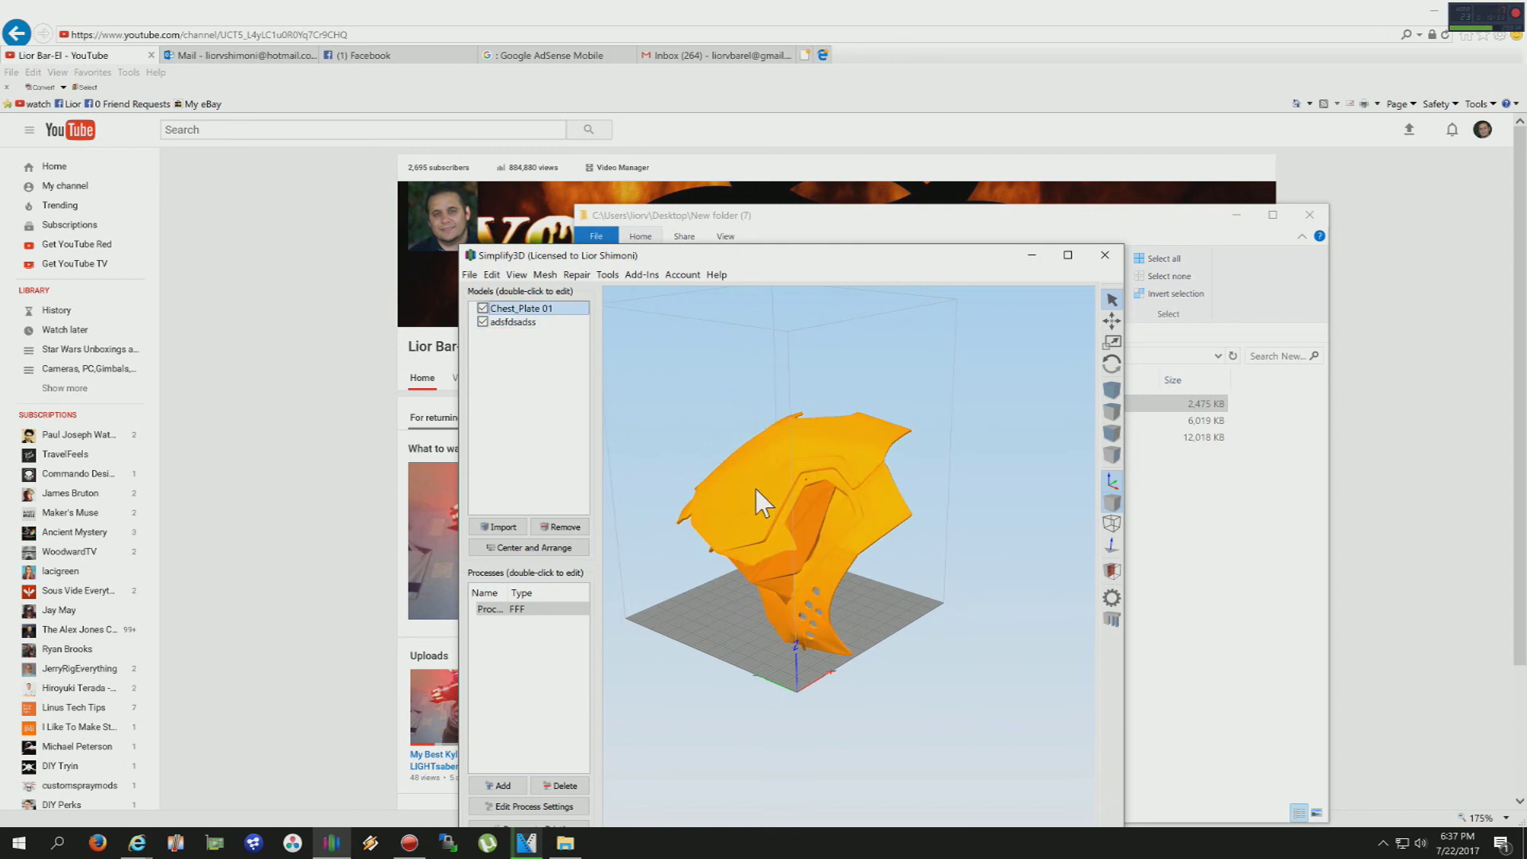
{"action": "key", "text": "Delete"}
- Orbit and zoom to inspect the adsfdsadss cut piece, then close Simplify3D
{"action": "left_click_drag", "start_coordinate": [634, 613], "coordinate": [681, 607]}
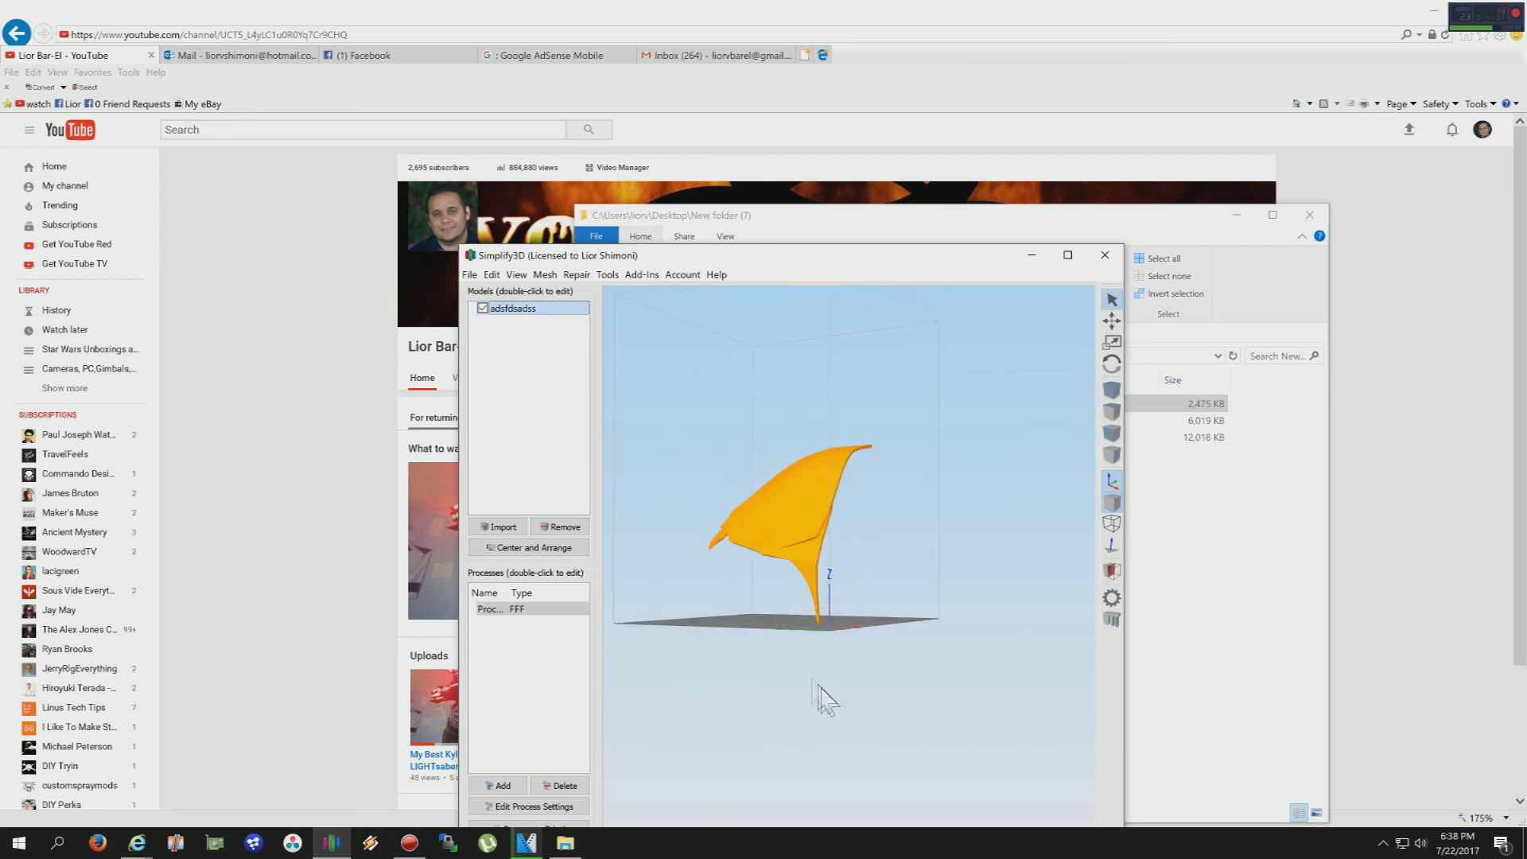
{"action": "left_click_drag", "start_coordinate": [708, 586], "coordinate": [788, 478]}
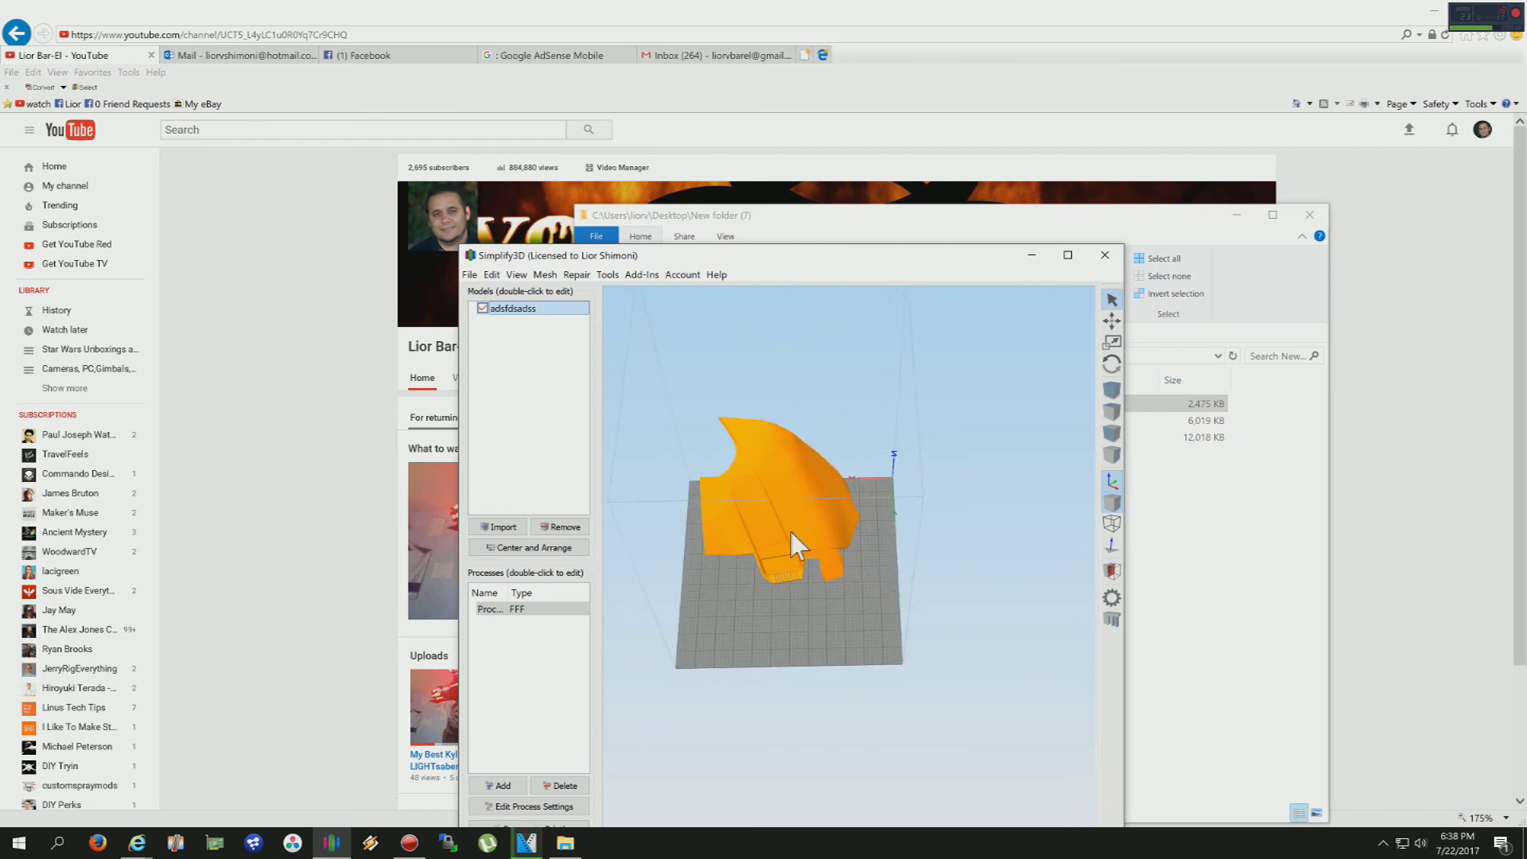
{"action": "scroll", "coordinate": [792, 531], "scroll_direction": "up", "scroll_amount": 3}
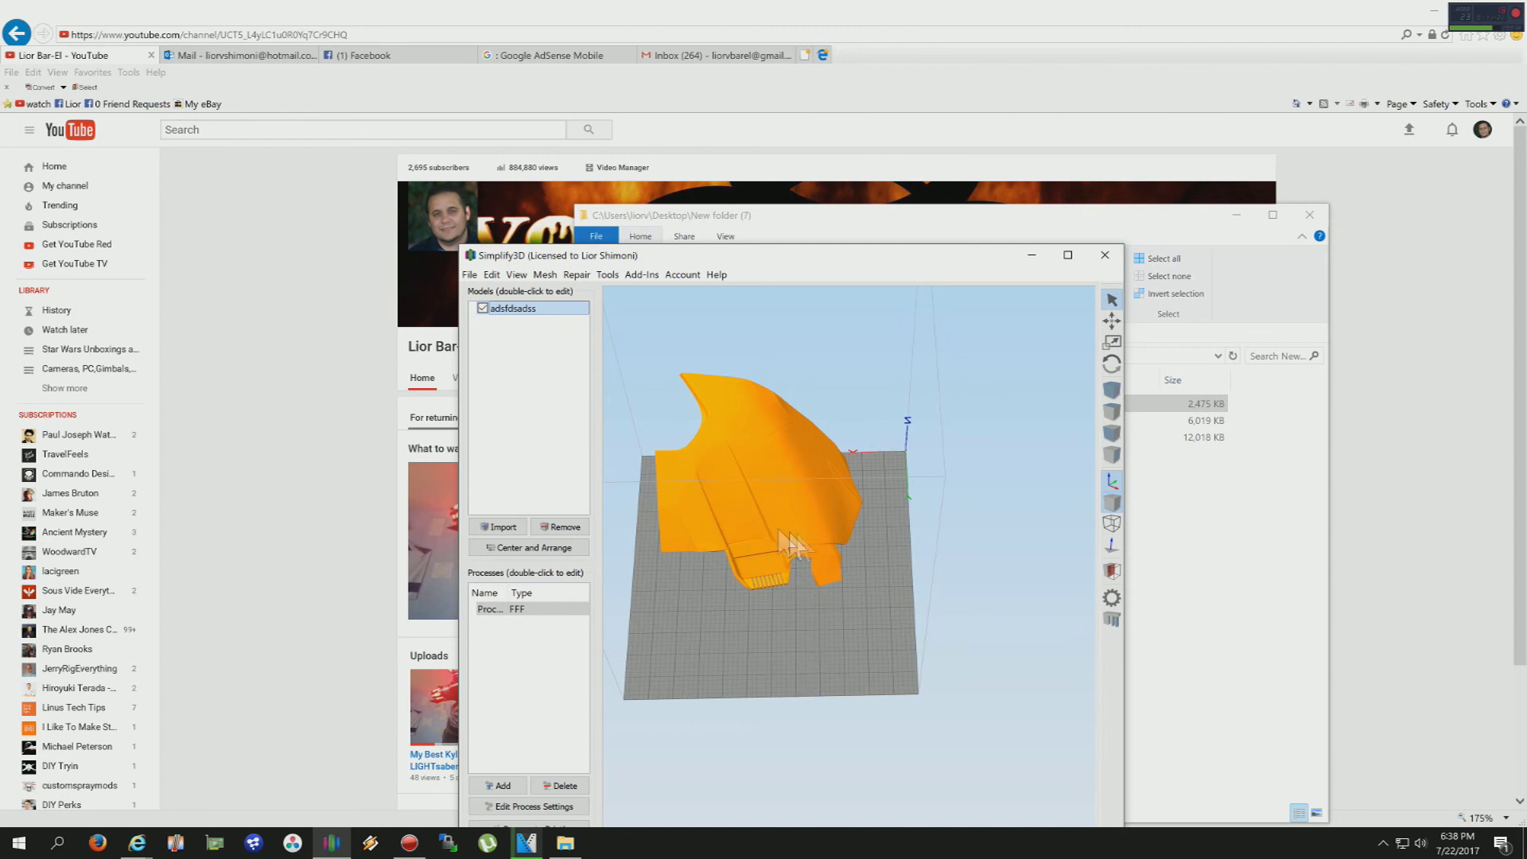
{"action": "left_click_drag", "start_coordinate": [851, 613], "coordinate": [889, 525]}
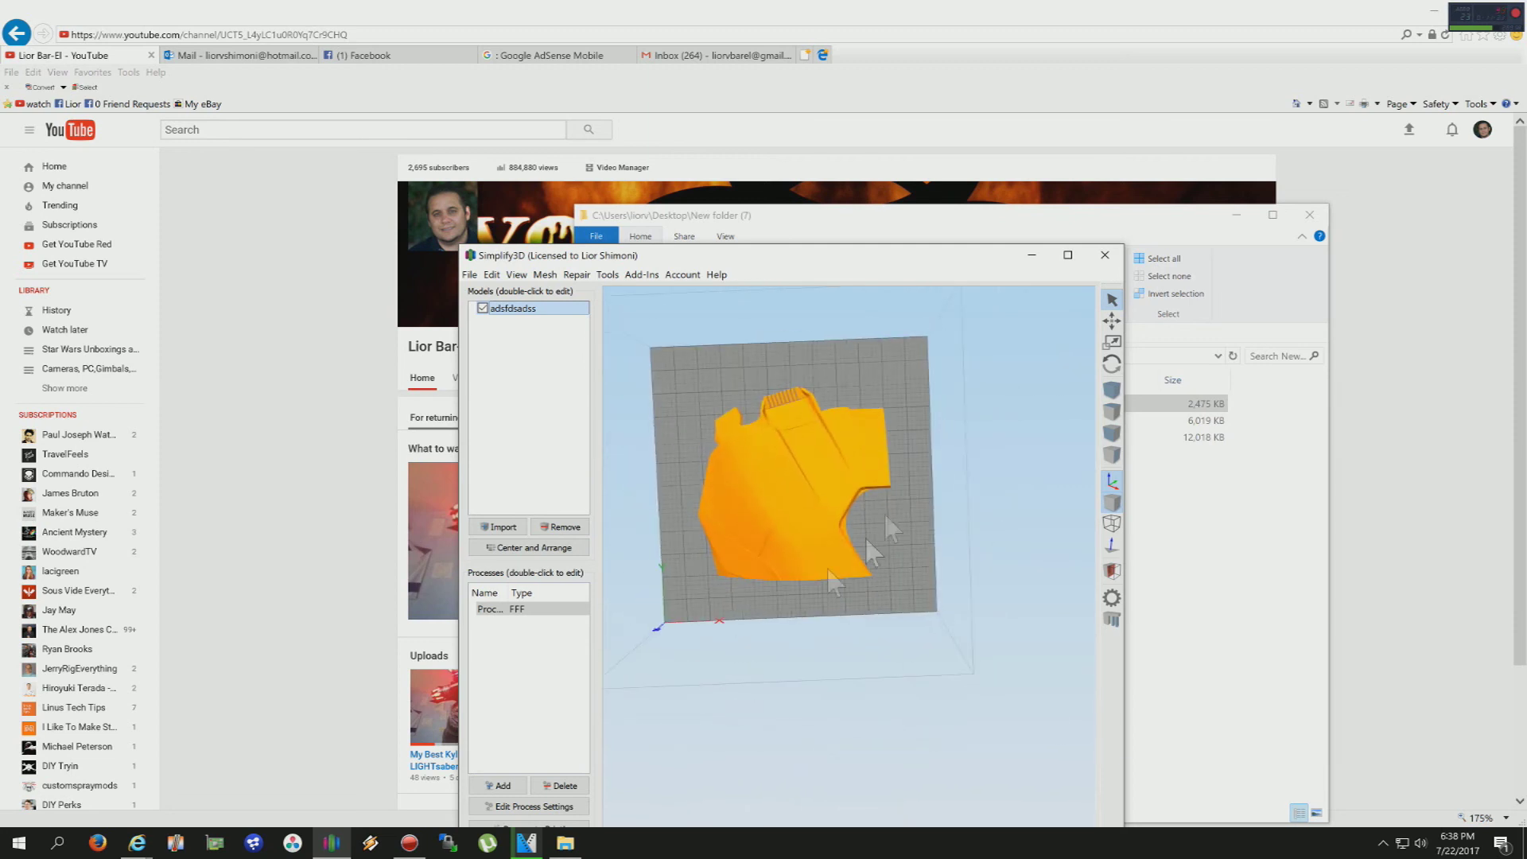
{"action": "left_click", "coordinate": [1105, 255]}
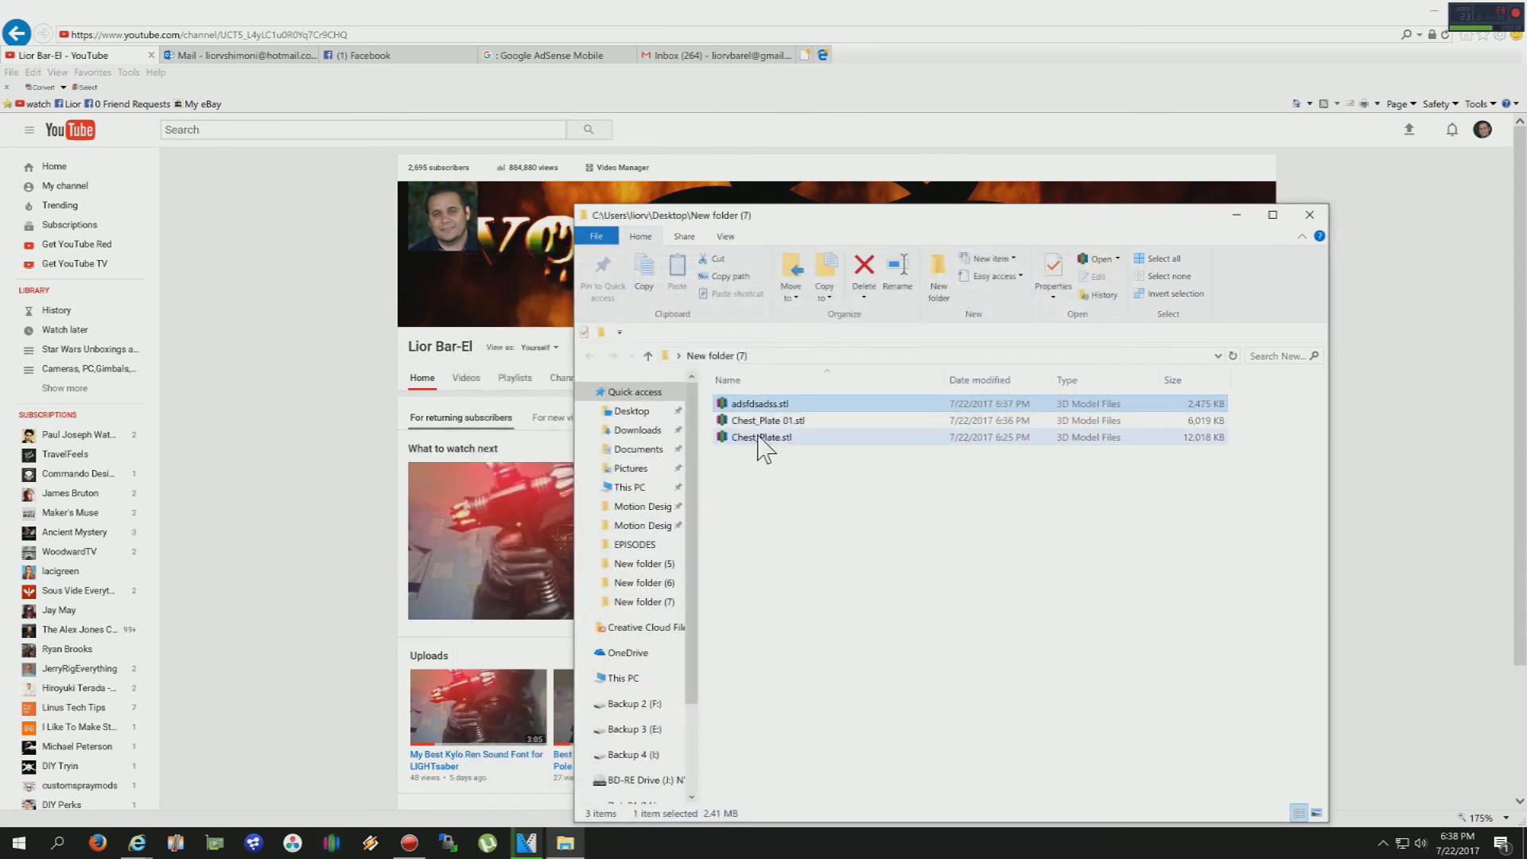
- Load Chest_Plate.stl in Simplify3D, dismiss the Auto Arrange error, and delete the adsfdsadss piece
{"action": "left_click", "coordinate": [758, 437]}
{"action": "double_click", "coordinate": [739, 439]}
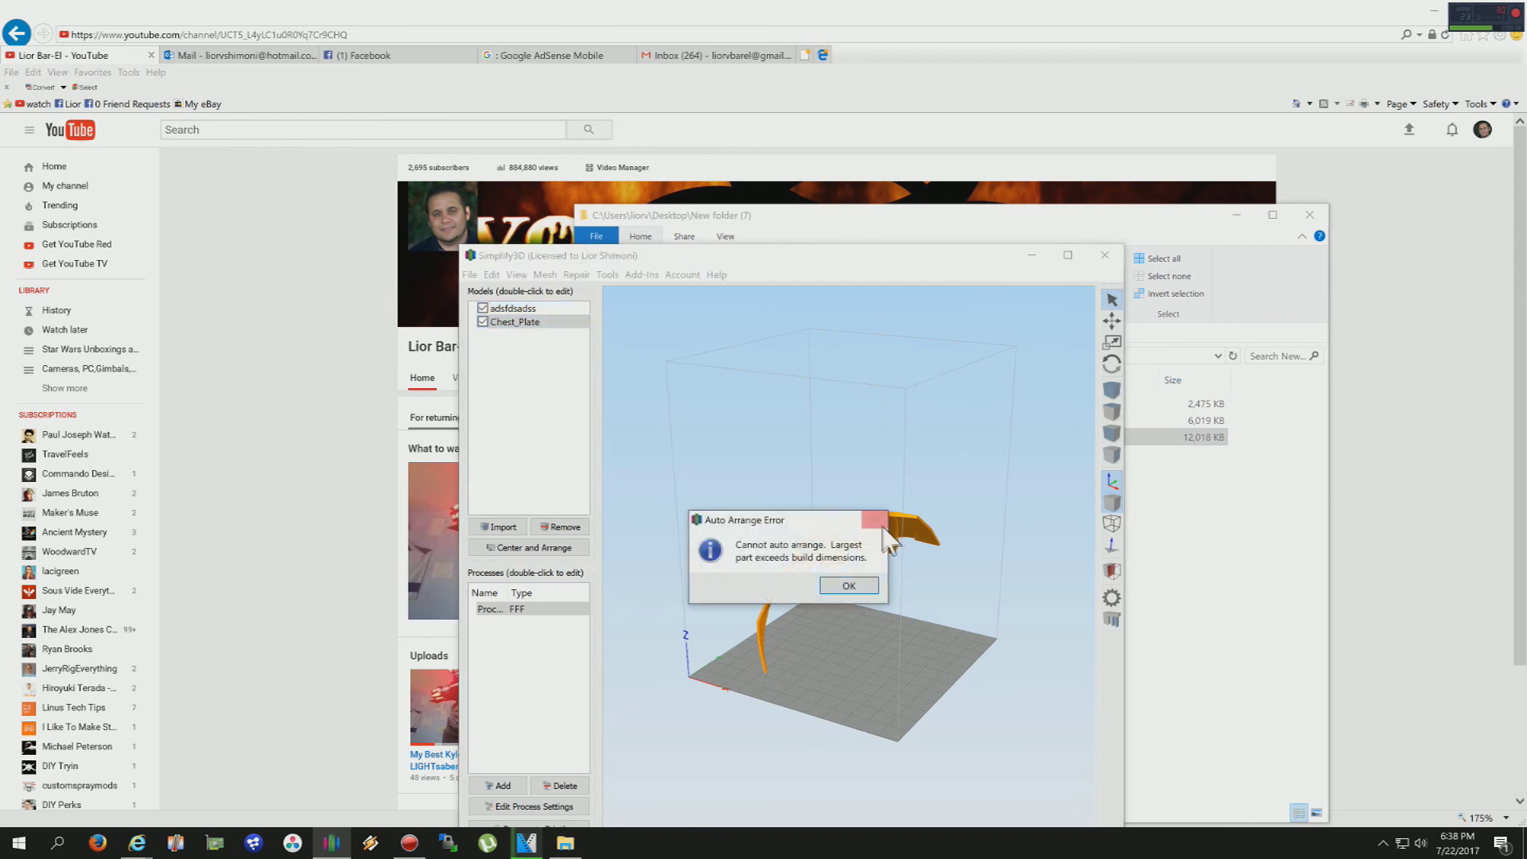
{"action": "left_click", "coordinate": [848, 586]}
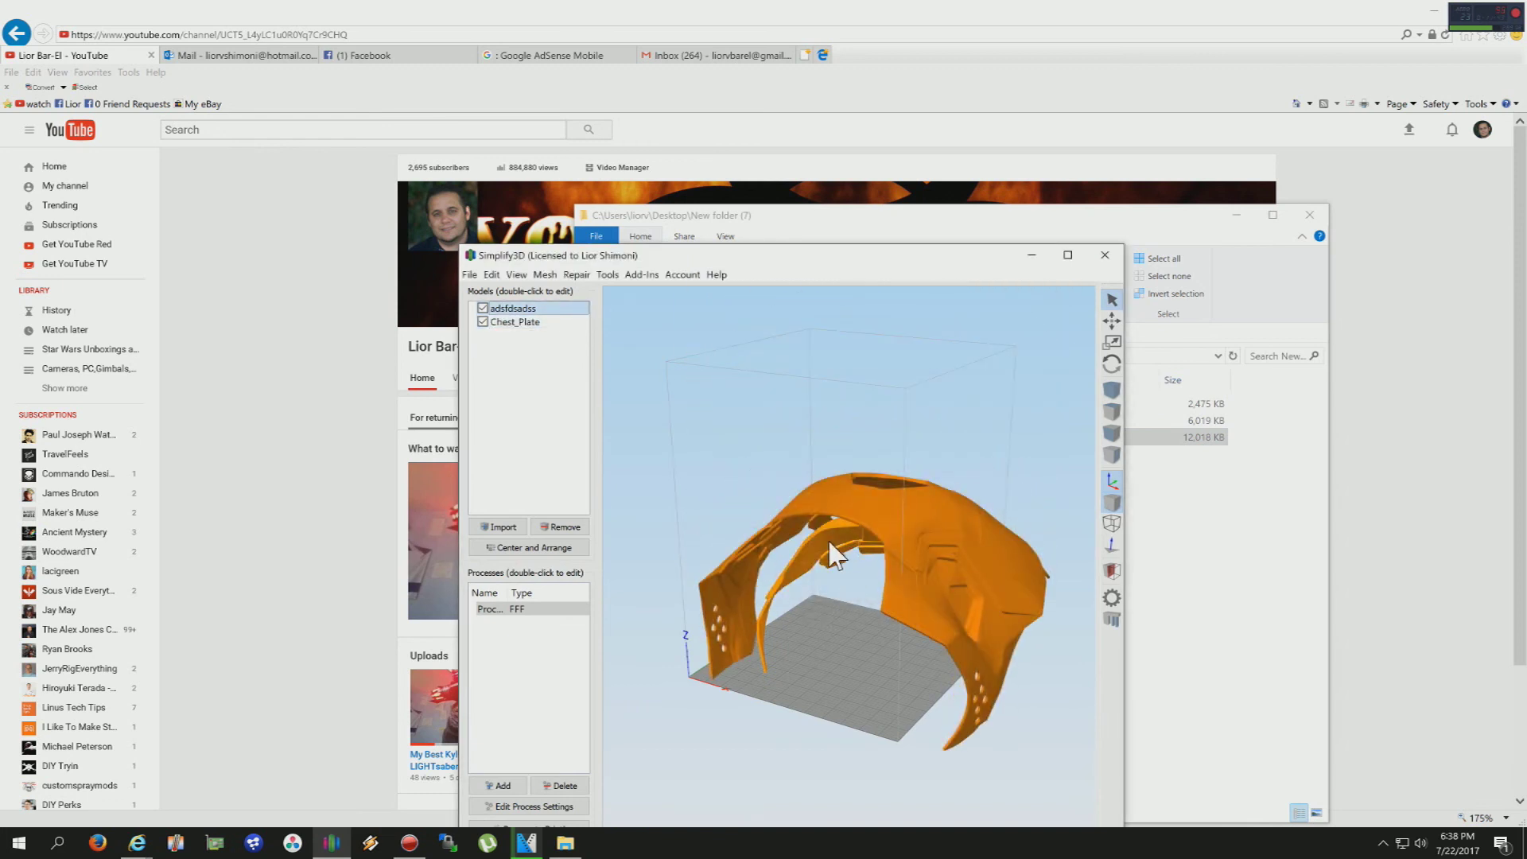
{"action": "key", "text": "Delete"}
- Orbit around the full chest plate from above, from the front and from a tilted side
{"action": "left_click_drag", "start_coordinate": [904, 438], "coordinate": [805, 586]}
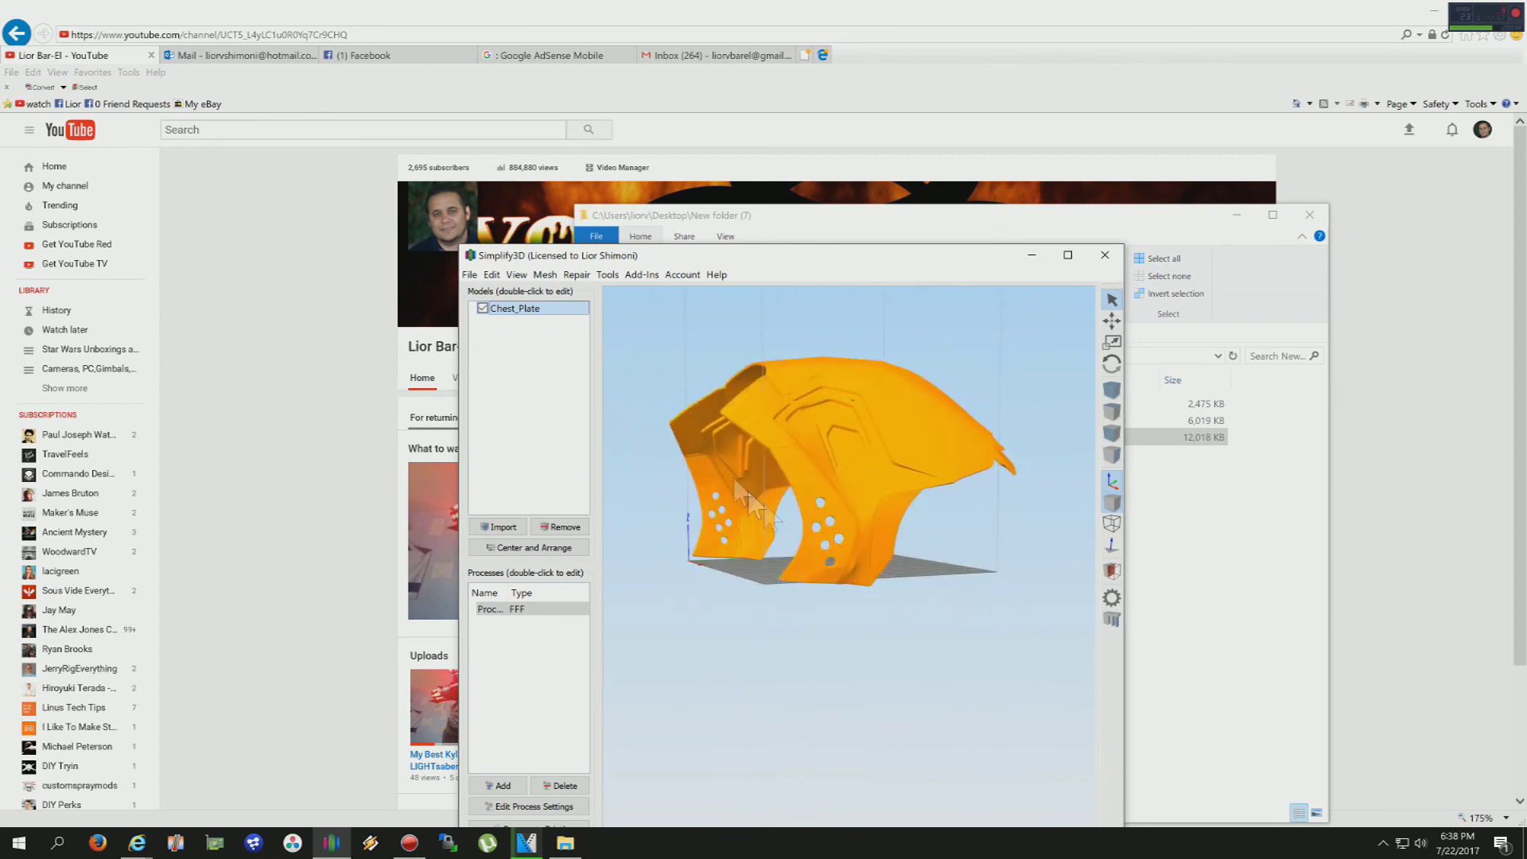
{"action": "left_click_drag", "start_coordinate": [730, 424], "coordinate": [759, 507]}
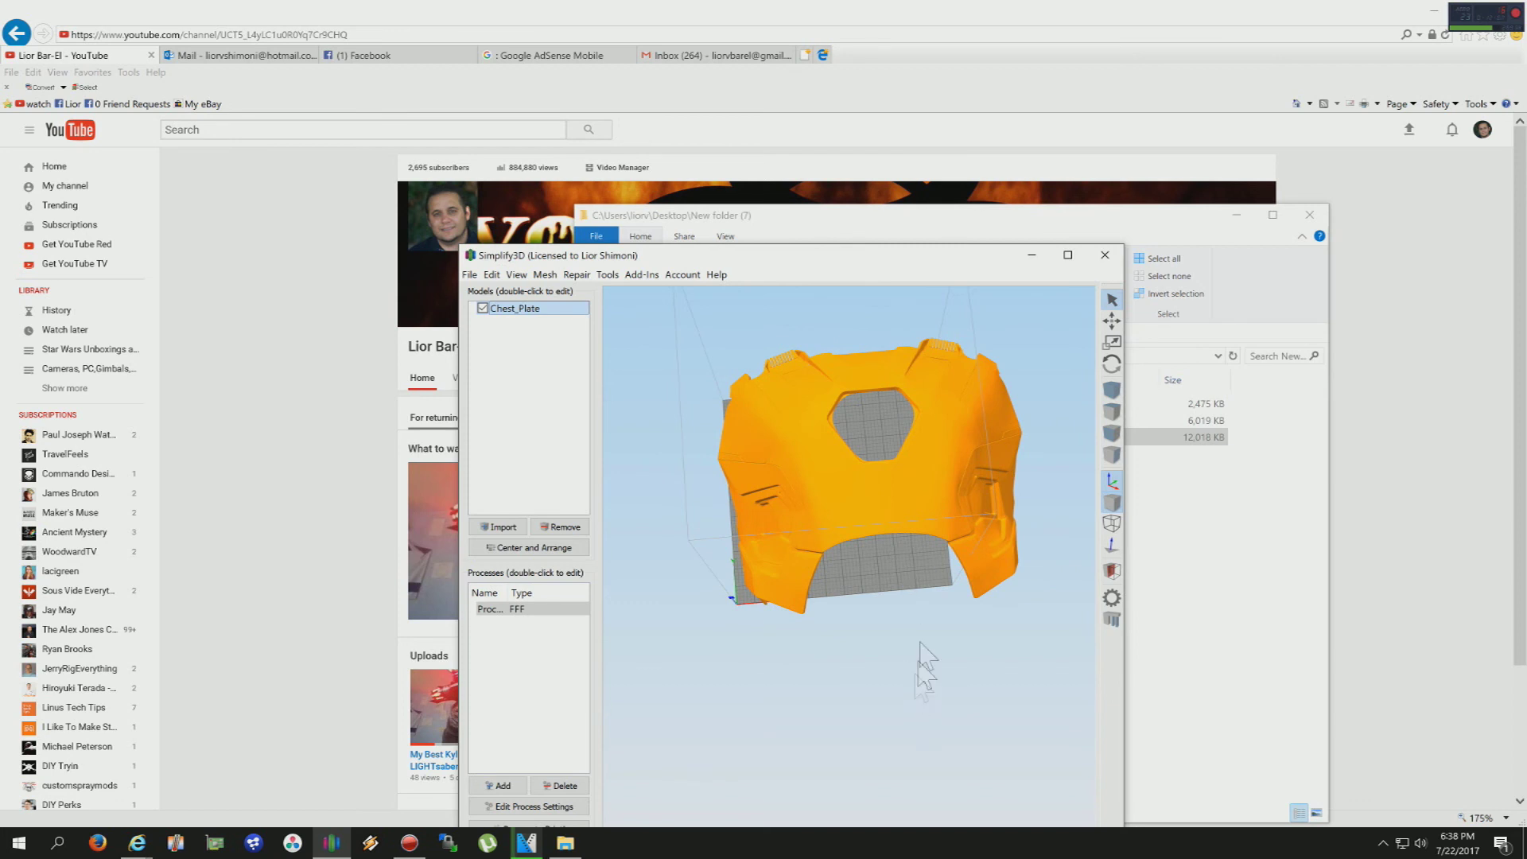
{"action": "left_click_drag", "start_coordinate": [982, 492], "coordinate": [1026, 279]}
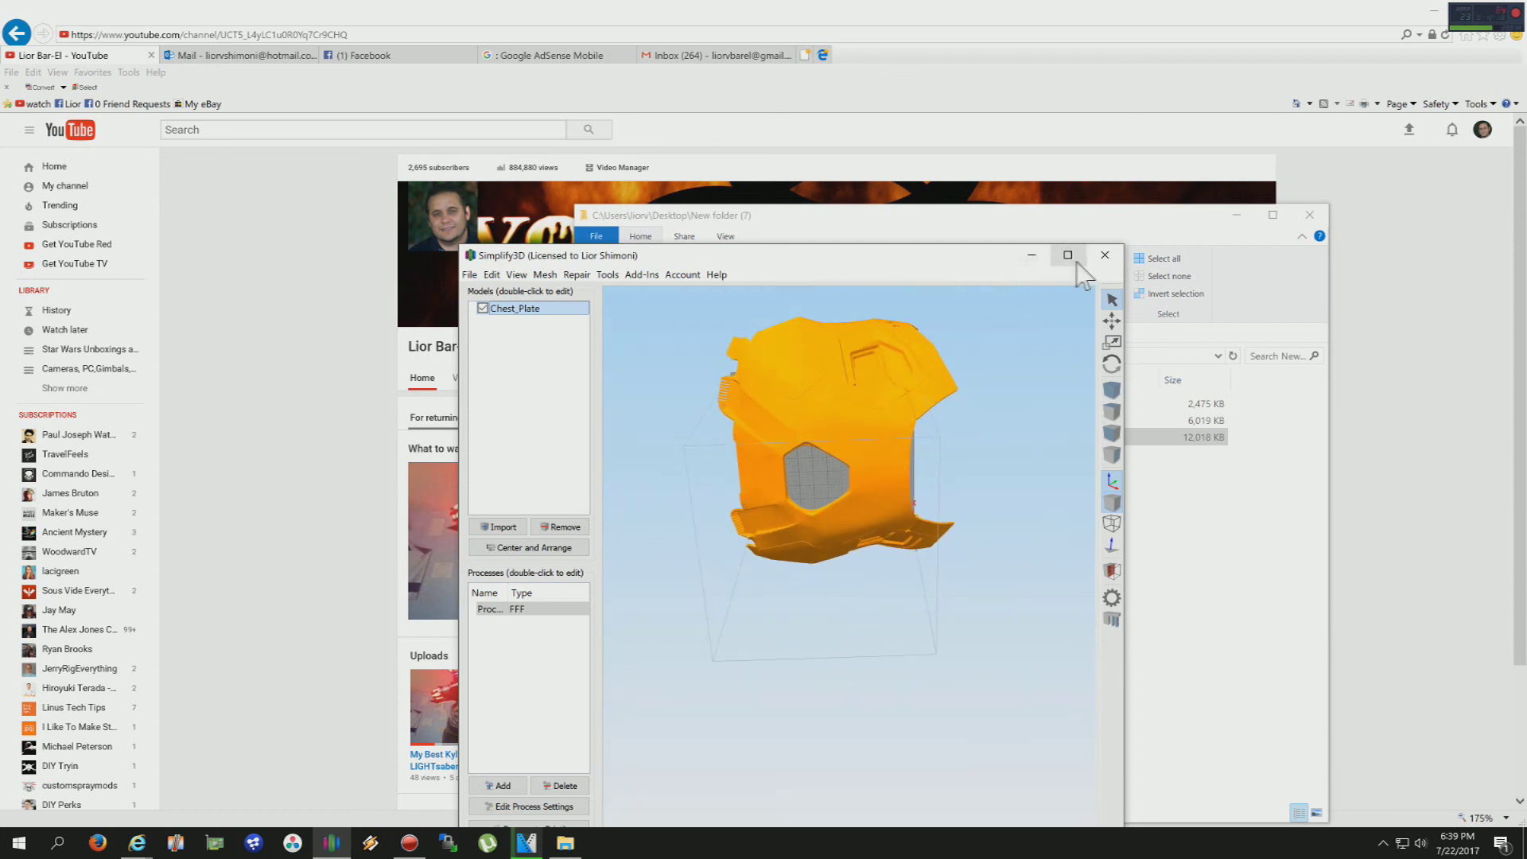
{"action": "left_click", "coordinate": [1068, 254]}
- Zoom and orbit around the full Chest_Plate model, viewing it from side, top and front angles
{"action": "scroll", "coordinate": [805, 204], "scroll_direction": "up", "scroll_amount": 6}
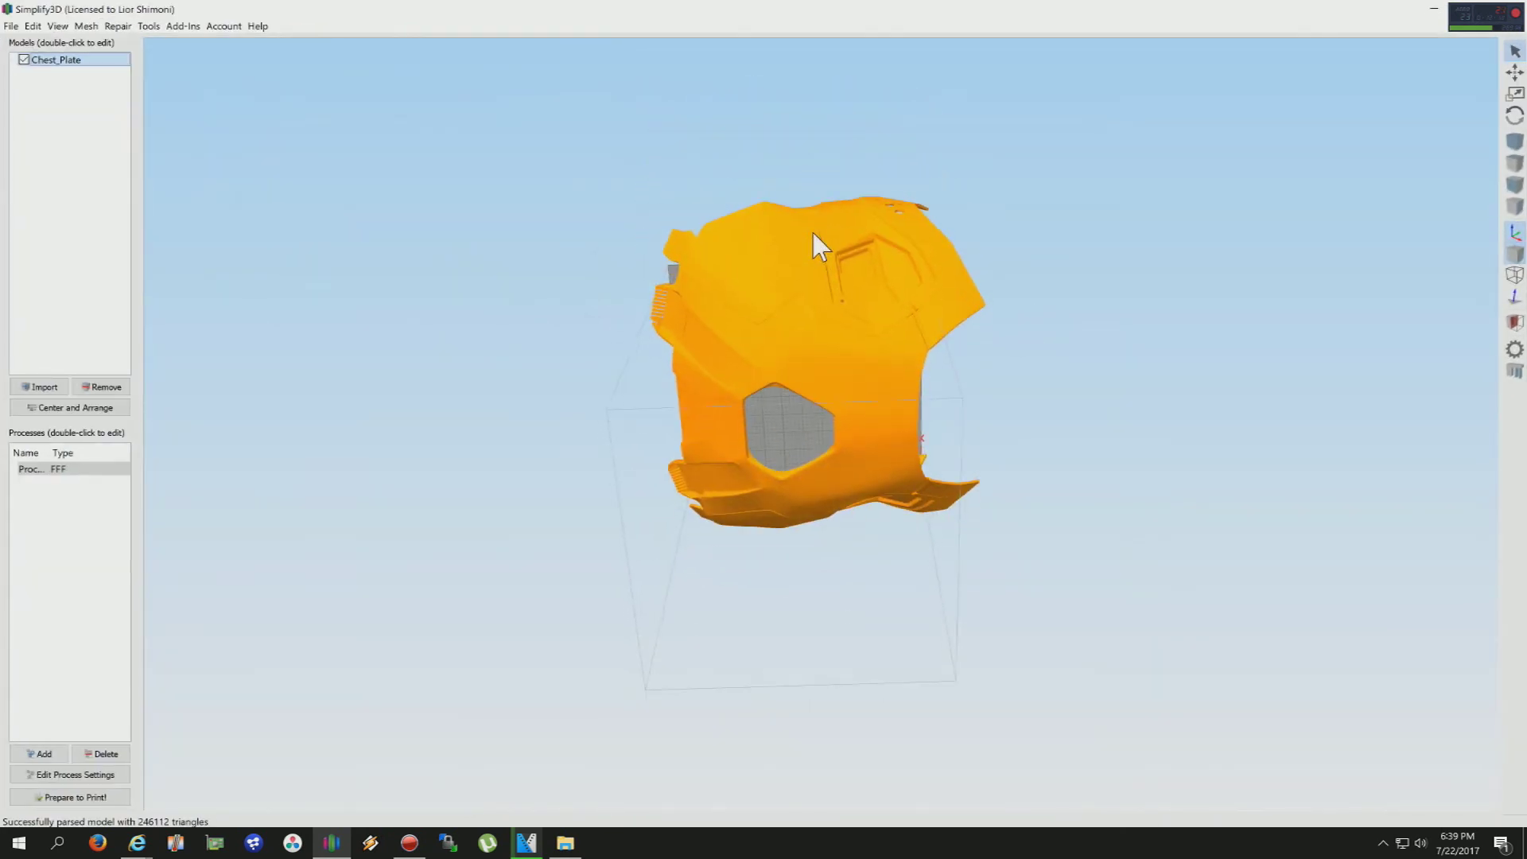
{"action": "left_click_drag", "start_coordinate": [781, 245], "coordinate": [777, 170]}
{"action": "scroll", "coordinate": [771, 167], "scroll_direction": "down", "scroll_amount": 3}
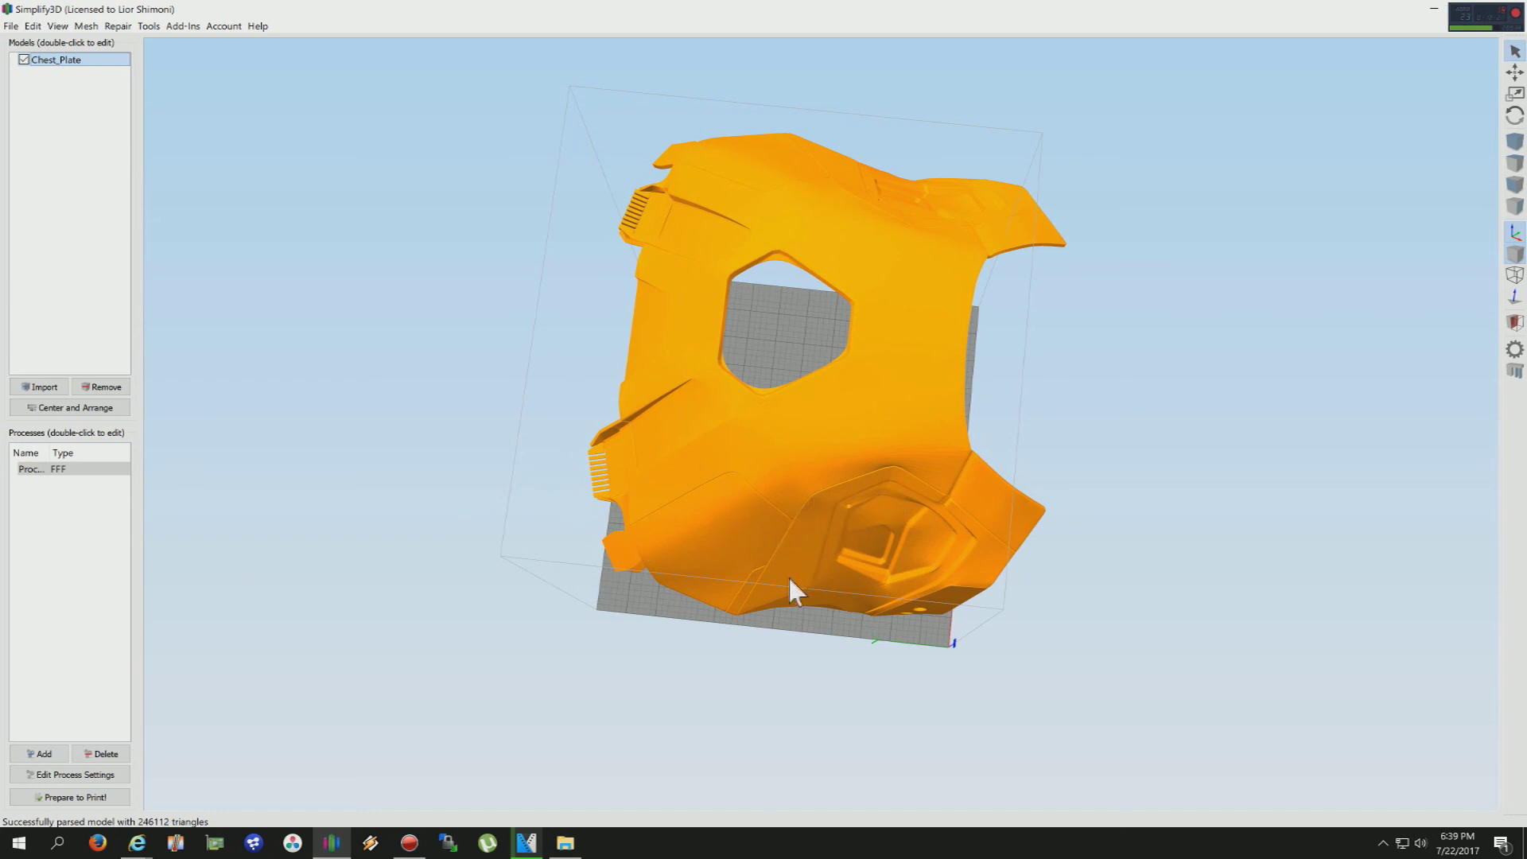
{"action": "left_click_drag", "start_coordinate": [791, 586], "coordinate": [915, 531]}
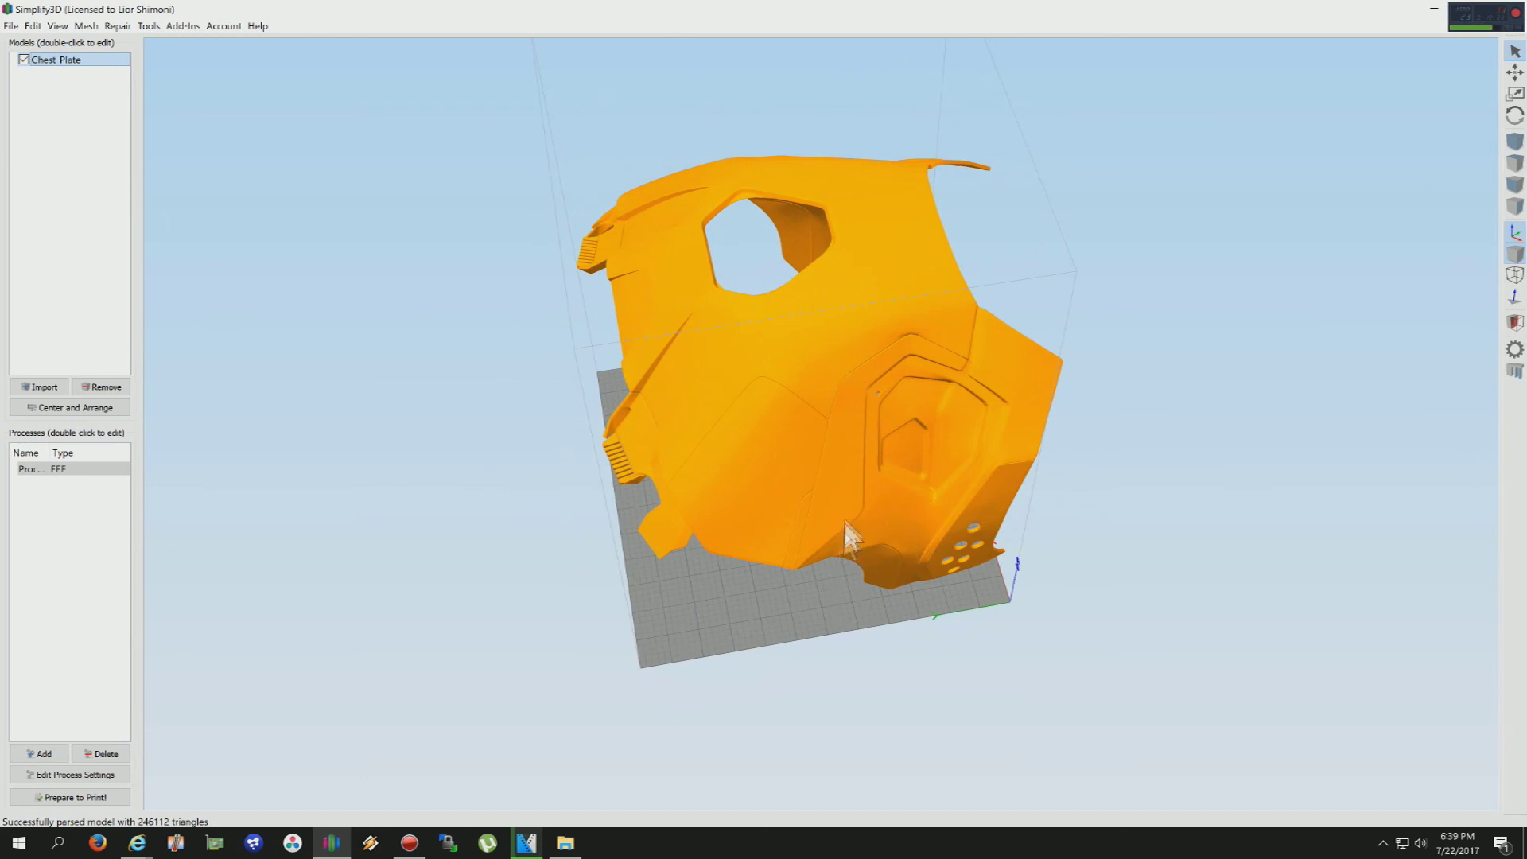
{"action": "left_click_drag", "start_coordinate": [870, 584], "coordinate": [857, 545]}
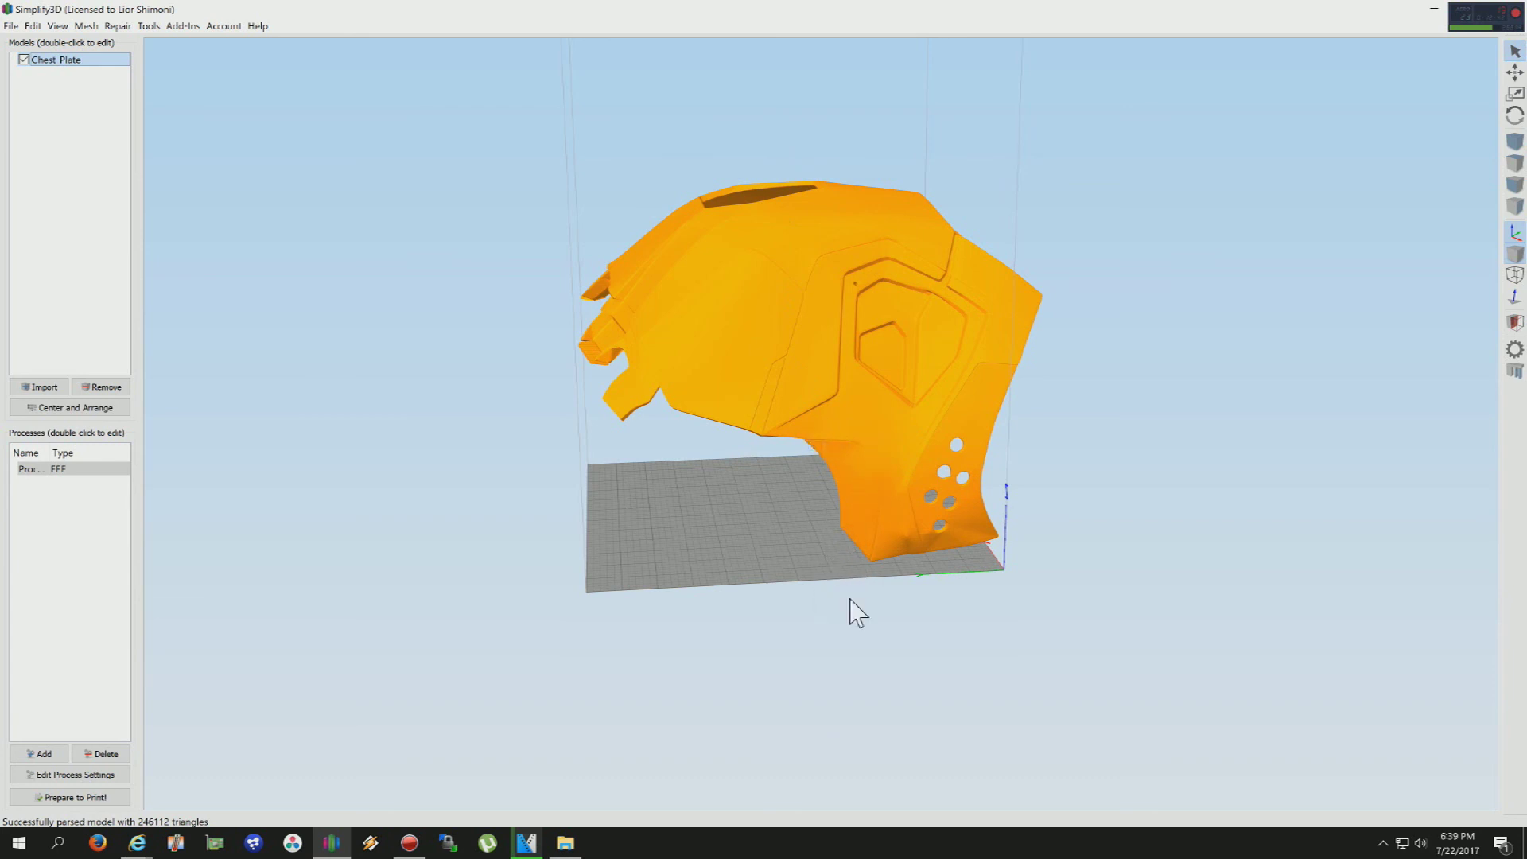
{"action": "left_click_drag", "start_coordinate": [929, 397], "coordinate": [965, 365]}
{"action": "scroll", "coordinate": [847, 412], "scroll_direction": "down", "scroll_amount": 2}
{"action": "scroll", "coordinate": [846, 405], "scroll_direction": "down", "scroll_amount": 2}
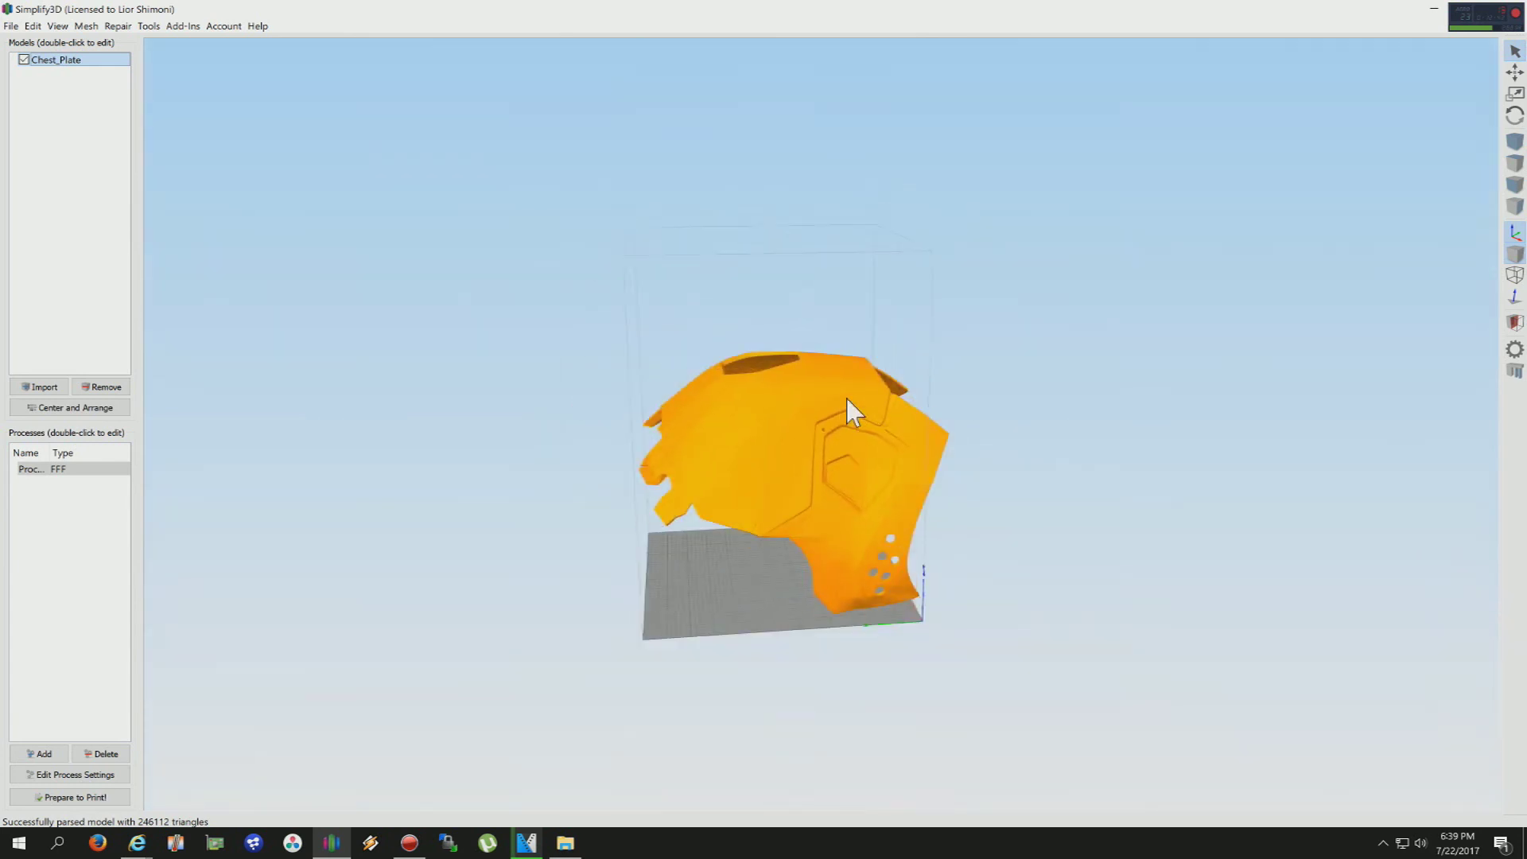
{"action": "scroll", "coordinate": [846, 398], "scroll_direction": "up", "scroll_amount": 2}
{"action": "scroll", "coordinate": [752, 431], "scroll_direction": "up", "scroll_amount": 3}
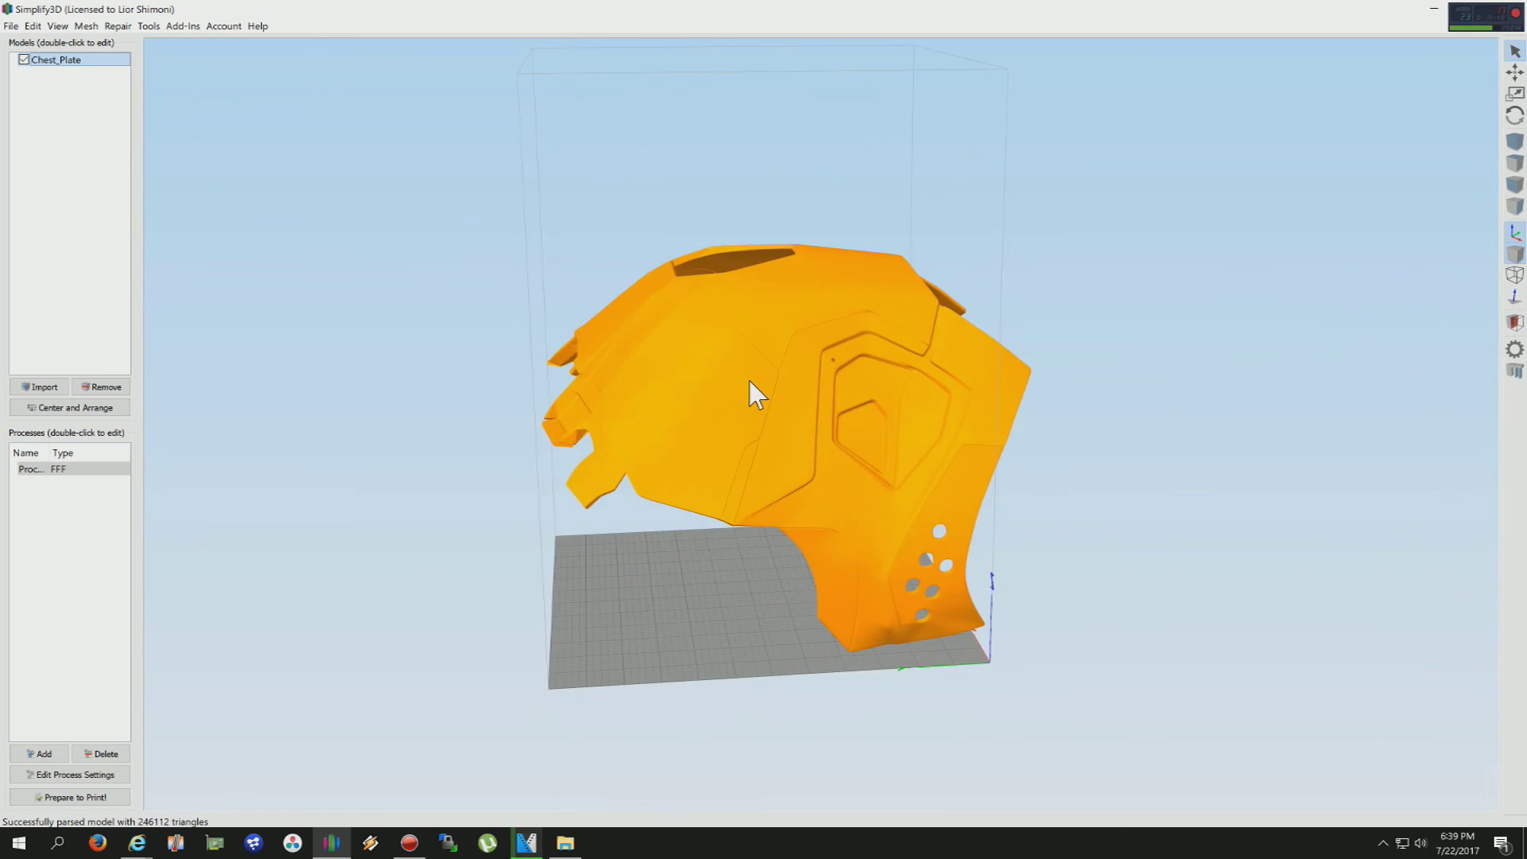
{"action": "left_click_drag", "start_coordinate": [750, 381], "coordinate": [716, 445]}
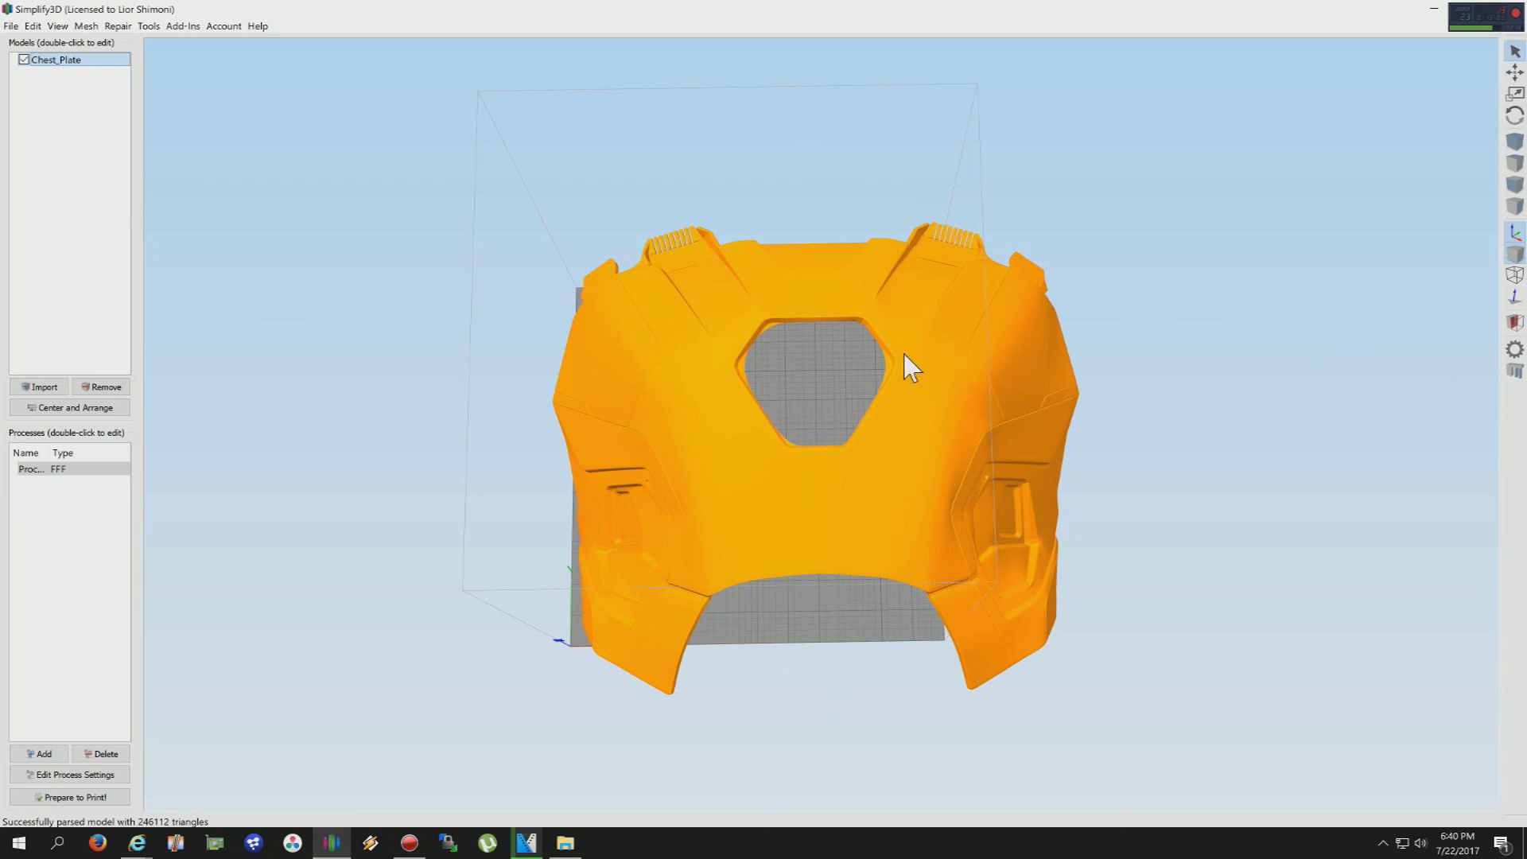
{"action": "mouse_move", "coordinate": [770, 518]}
{"action": "left_mouse_down"}
{"action": "mouse_move", "coordinate": [753, 528]}
{"action": "mouse_move", "coordinate": [775, 517]}
{"action": "mouse_move", "coordinate": [776, 541]}
{"action": "left_mouse_up"}
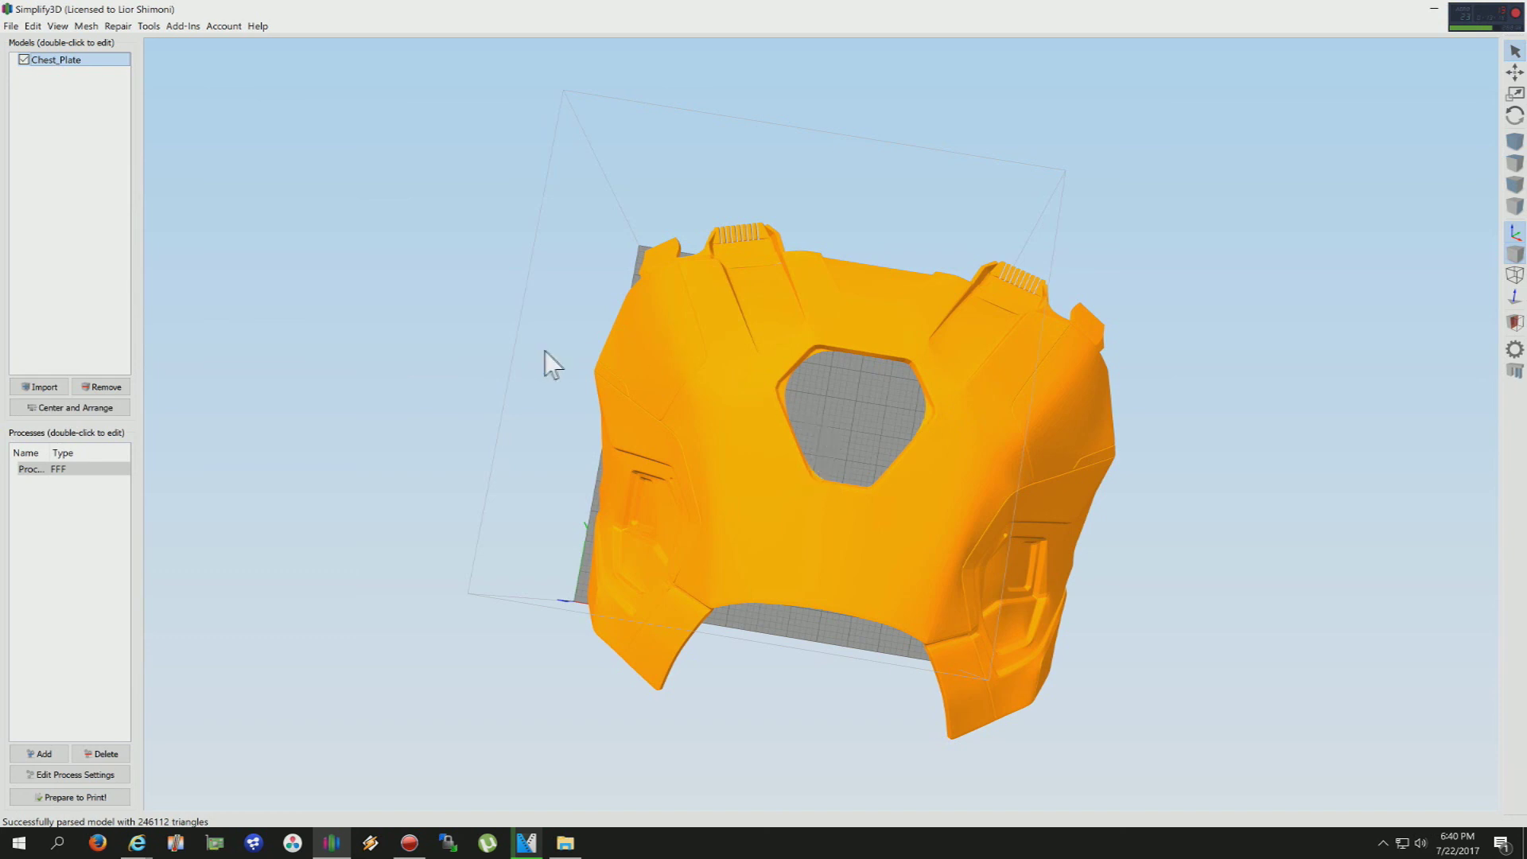
{"action": "left_click_drag", "start_coordinate": [730, 574], "coordinate": [844, 567]}
{"action": "left_click_drag", "start_coordinate": [845, 479], "coordinate": [846, 567]}
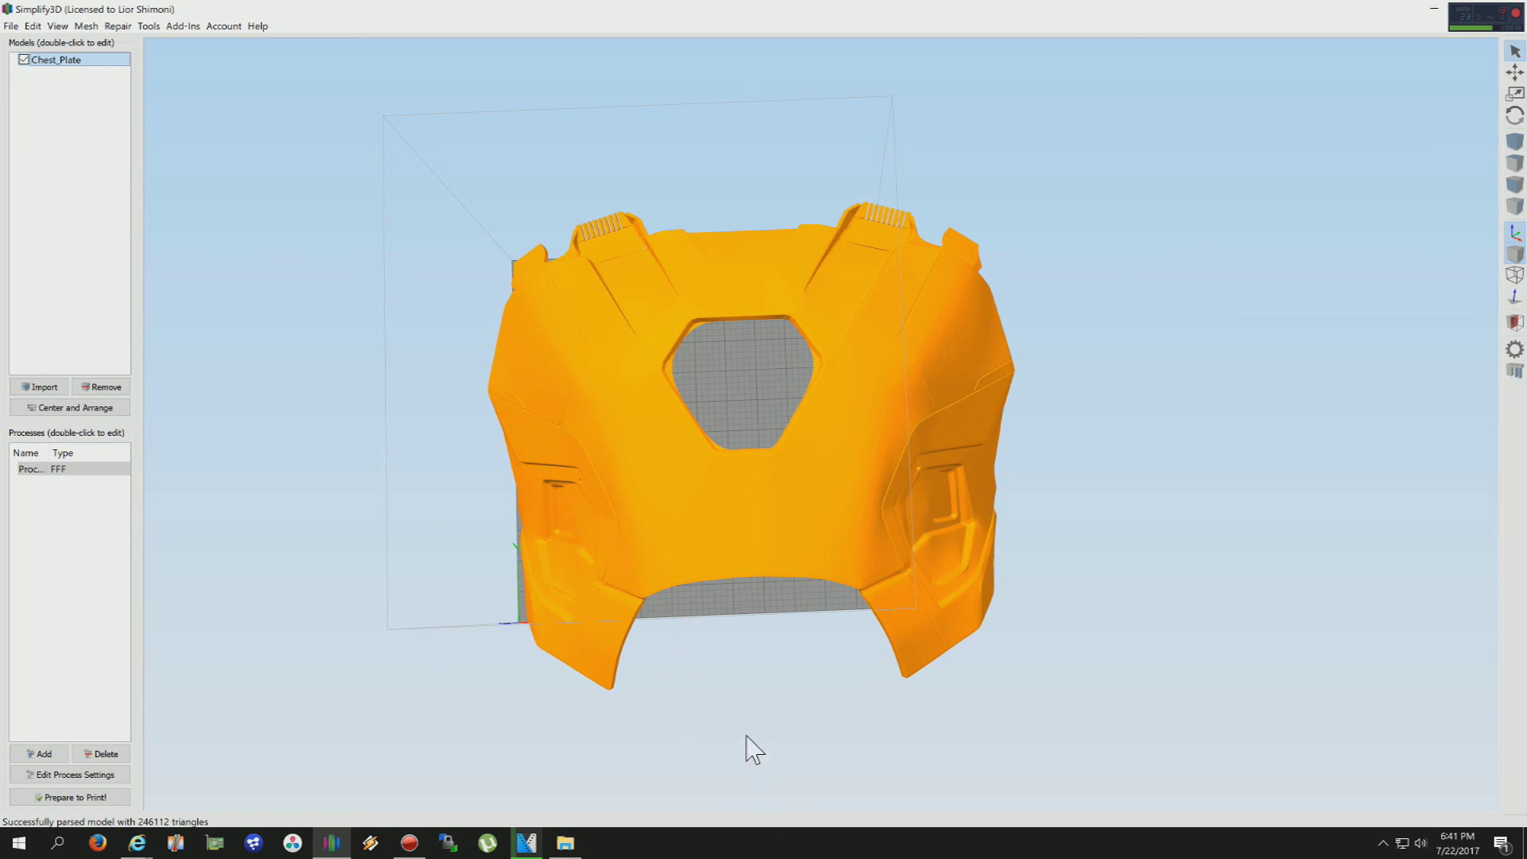
- Orbit beneath the 246,112-triangle Chest_Plate model, then bring up the Action! screen recorder
{"action": "mouse_move", "coordinate": [745, 735]}
{"action": "left_mouse_down"}
{"action": "mouse_move", "coordinate": [743, 681]}
{"action": "mouse_move", "coordinate": [772, 648]}
{"action": "mouse_move", "coordinate": [903, 682]}
{"action": "mouse_move", "coordinate": [716, 709]}
{"action": "mouse_move", "coordinate": [742, 819]}
{"action": "mouse_move", "coordinate": [746, 740]}
{"action": "mouse_move", "coordinate": [750, 760]}
{"action": "left_mouse_up"}
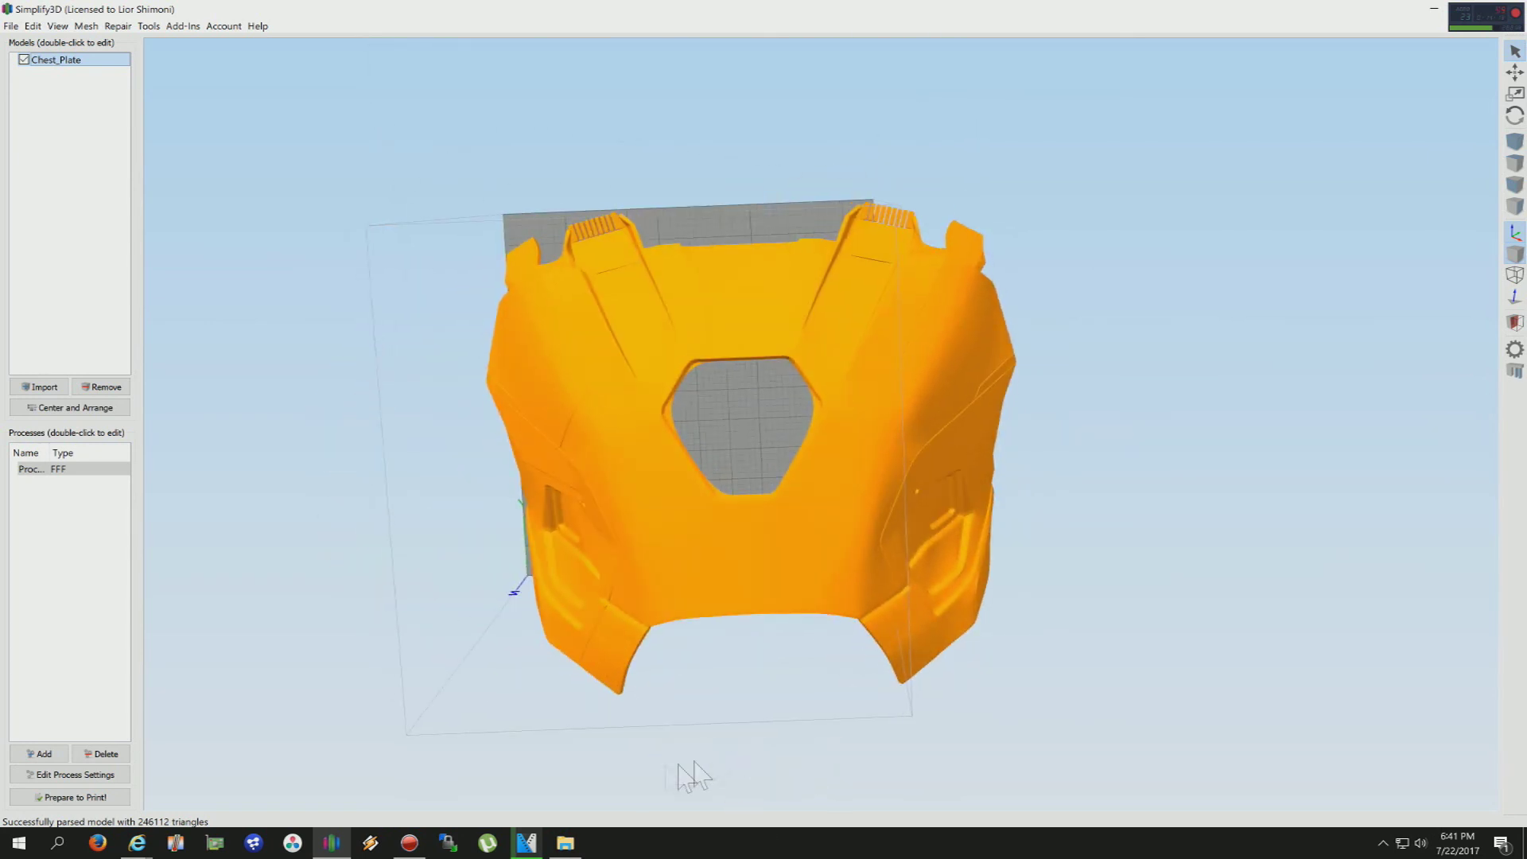
{"action": "left_click", "coordinate": [409, 843]}
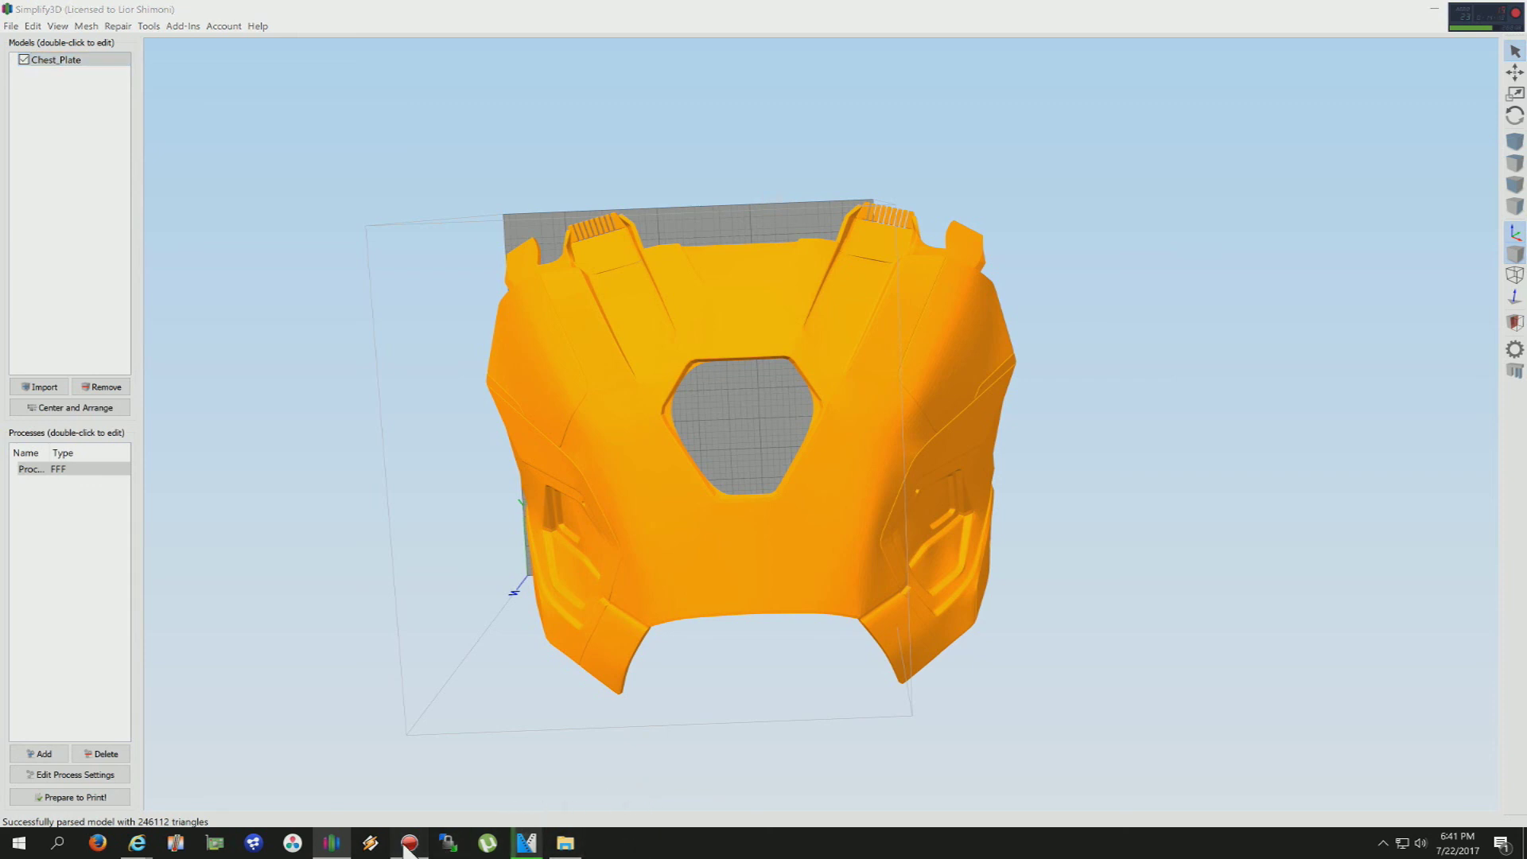